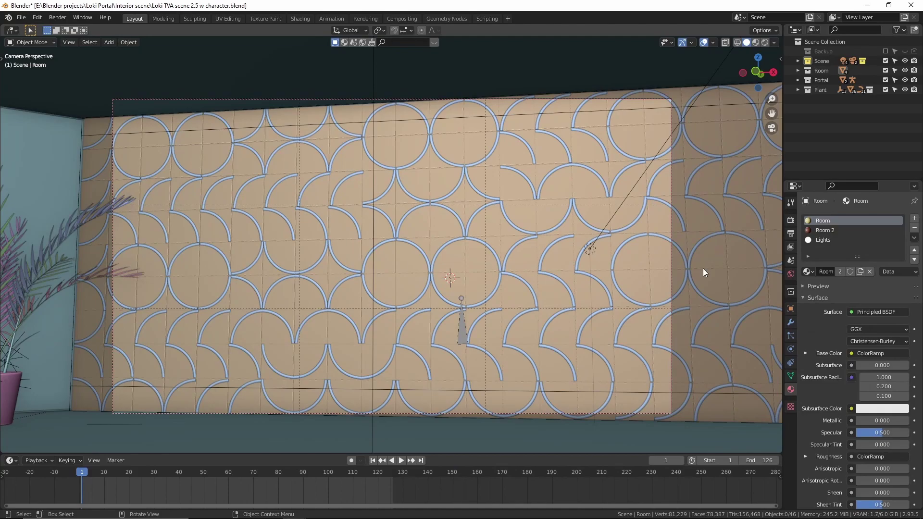
- Play the finished interior scene's animation through the camera and stop the playback
key("space")
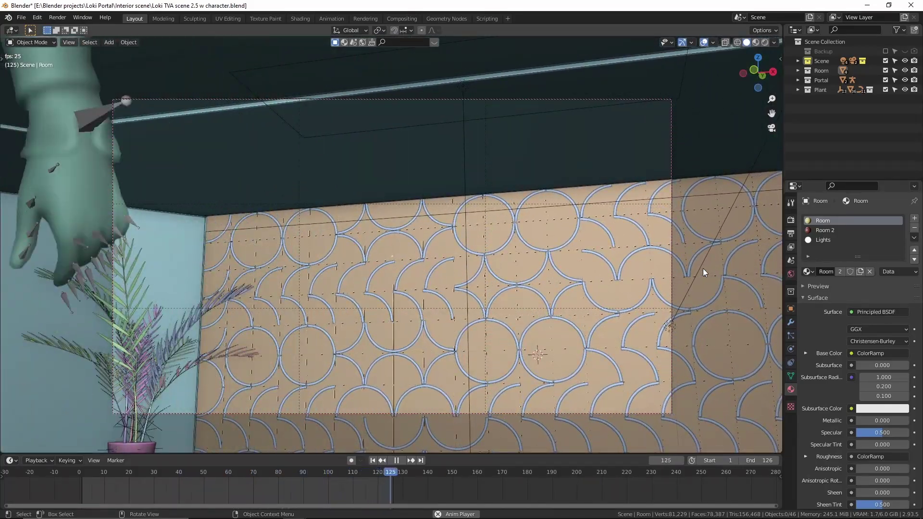
key("Escape")
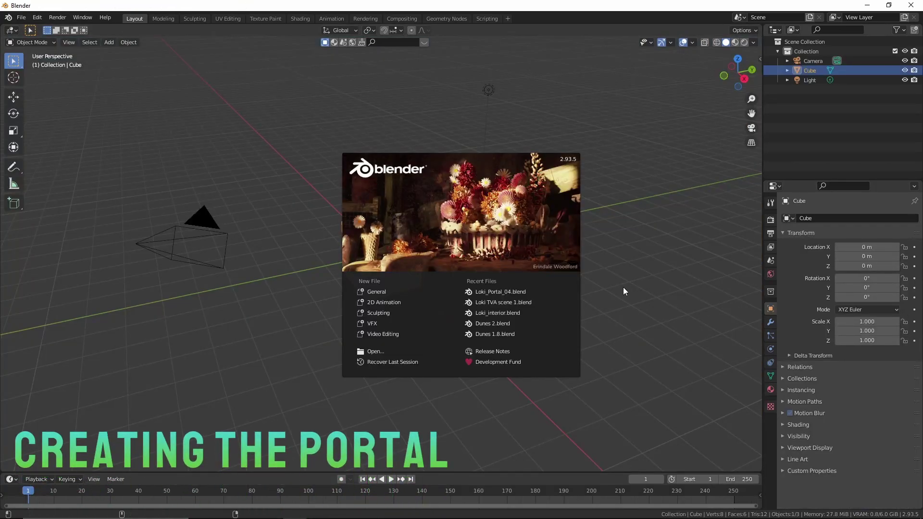
- Dismiss the splash screen and delete all default objects from the new scene
left_click(625, 288)
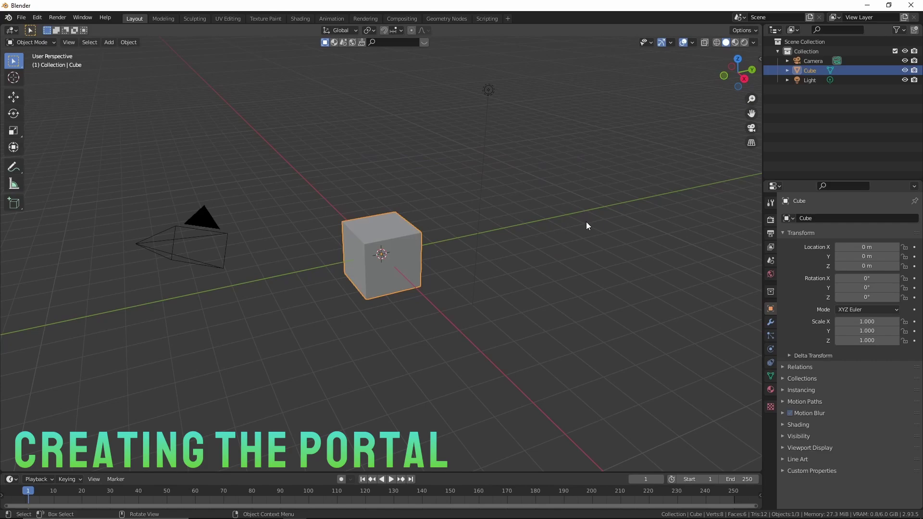
key("a")
key("x")
left_click(557, 195)
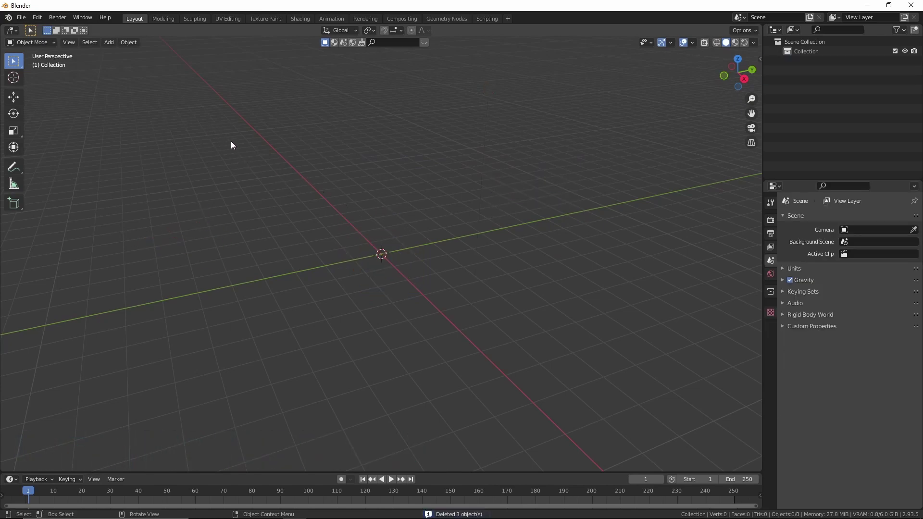
- Add a mesh cube at the world origin
key("shift+a")
mouse_move(222, 128)
left_click(263, 138)
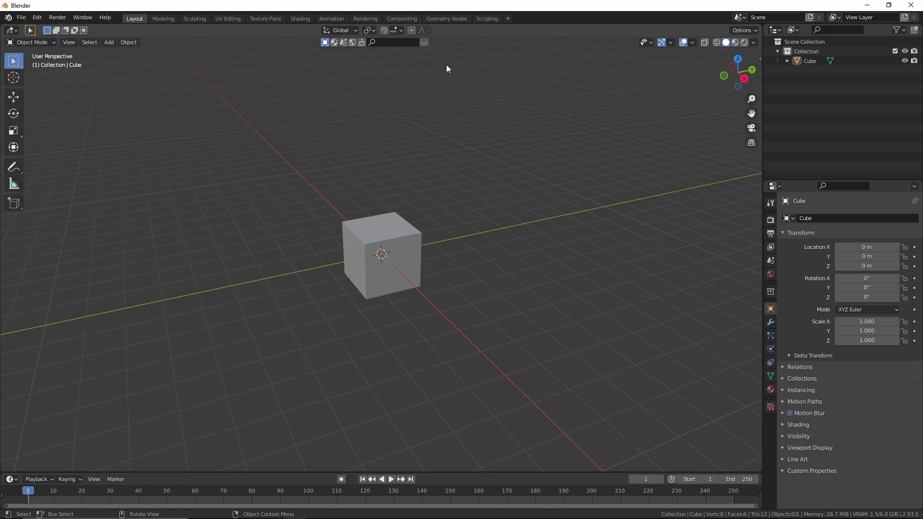
- Switch to the Geometry Nodes workspace and create a new node group on the cube named Portal
left_click(447, 19)
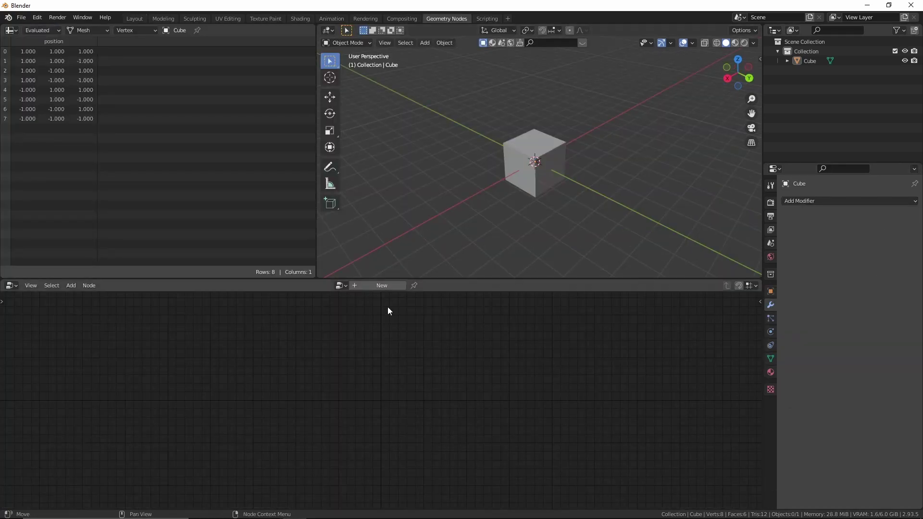
left_click(366, 285)
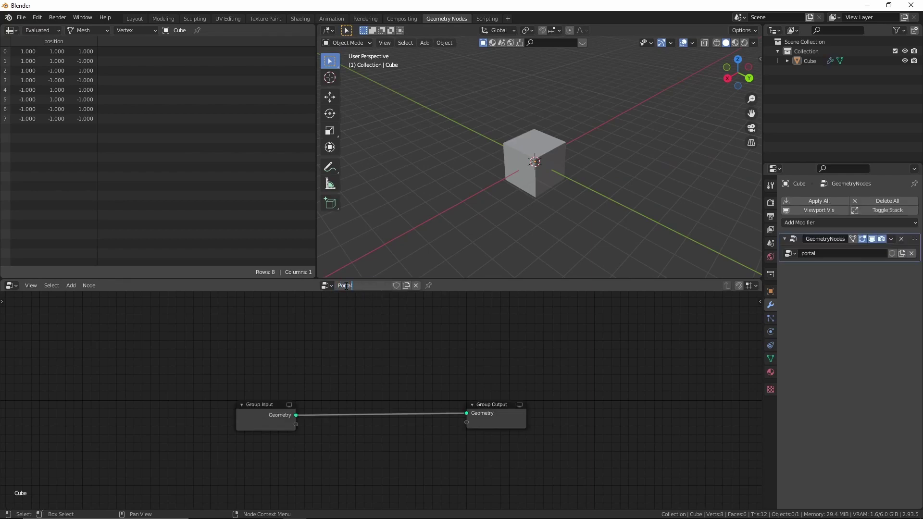
key("Return")
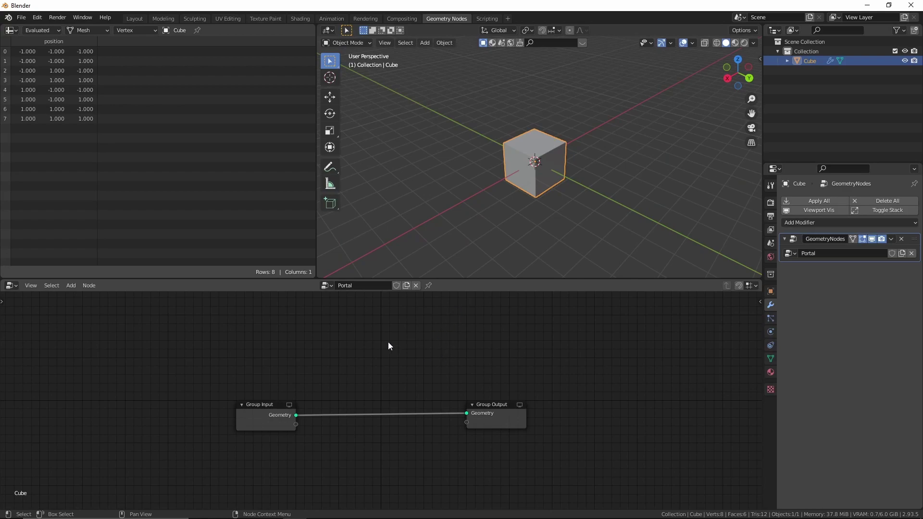
- Insert a Transform node on the link between Group Input and Group Output
key("shift+a")
left_click(348, 303)
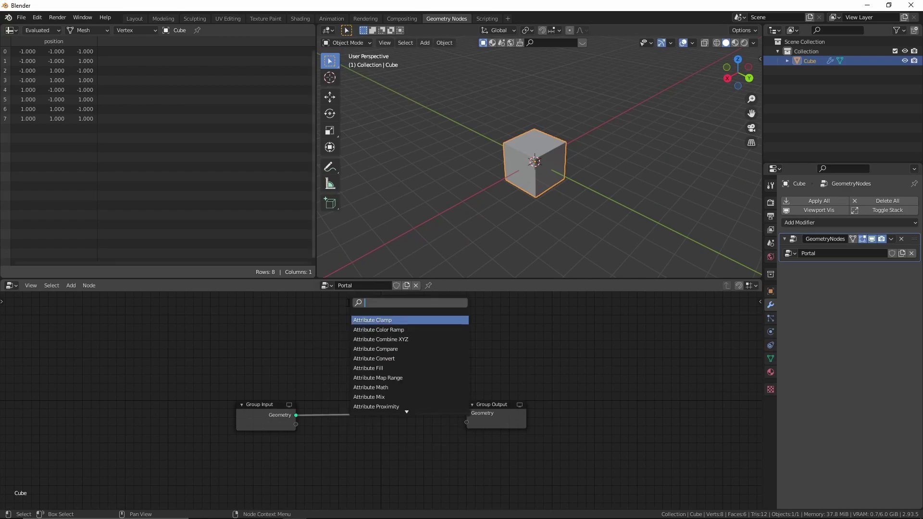
type("trans")
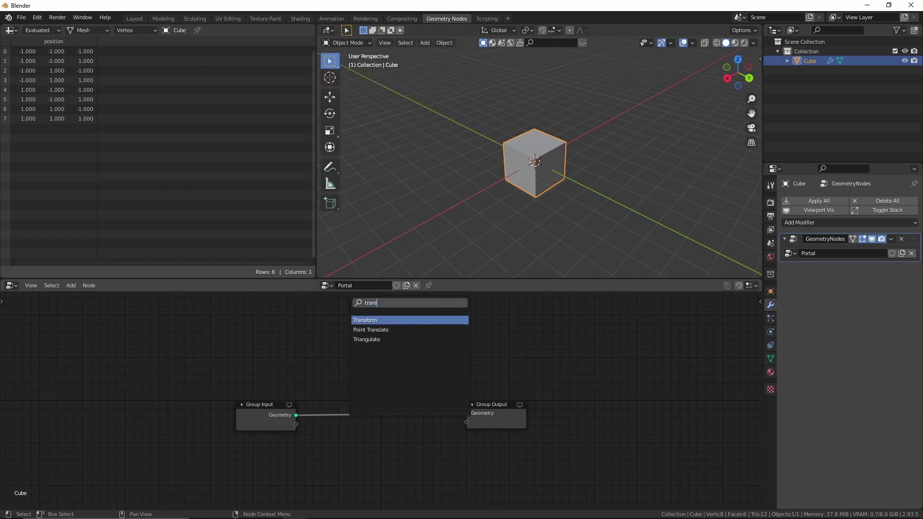
left_click(370, 320)
left_click(396, 390)
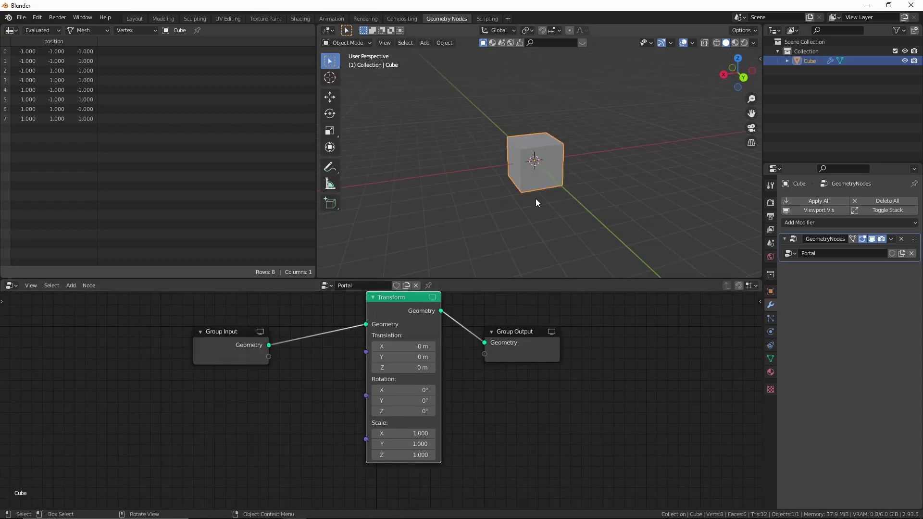
- Set the Transform node's Y scale to 0.1 to flatten the cube into a thin slab
middle_click_drag(495, 214, 501, 215)
scroll(453, 441, "up", 1)
scroll(501, 215, "up", 1)
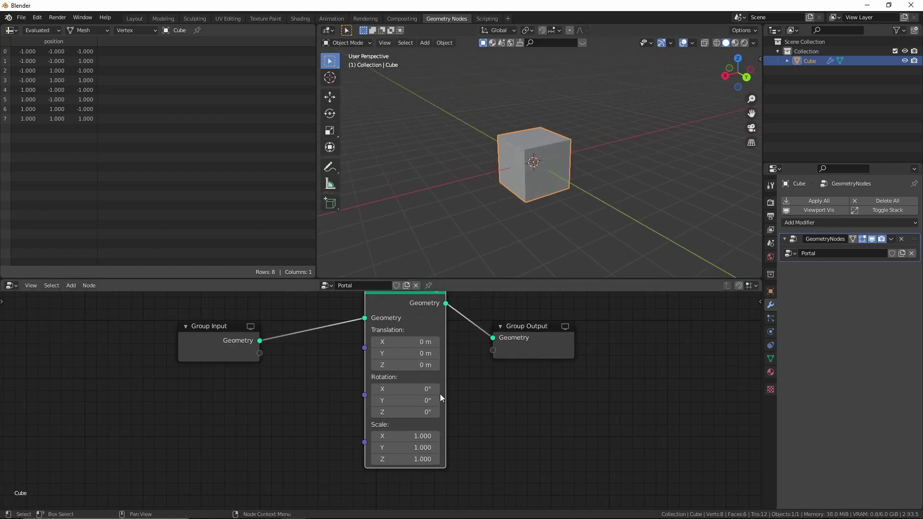
left_click(390, 447)
type(".1")
key("Return")
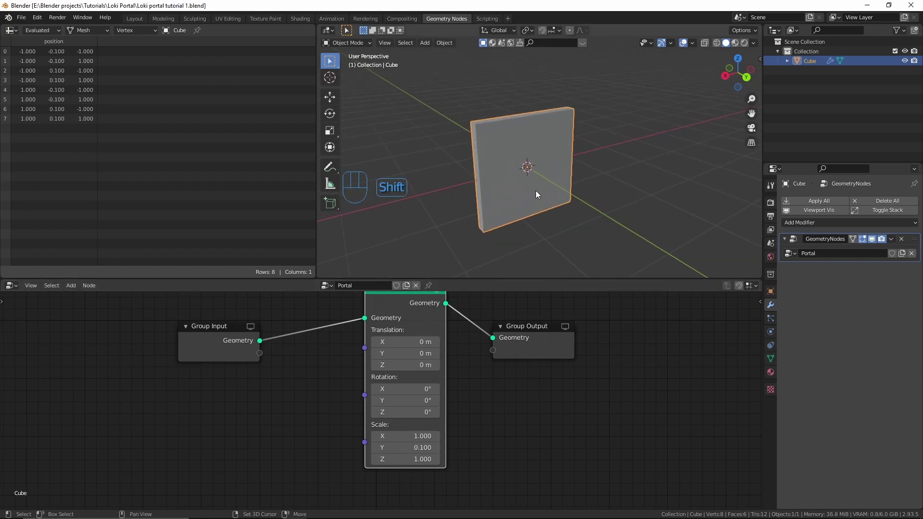
- In front view, set the Transform node's X scale to 0.7 and Z scale to 1.1
middle_click_drag(536, 190, 553, 198)
key("KP_1")
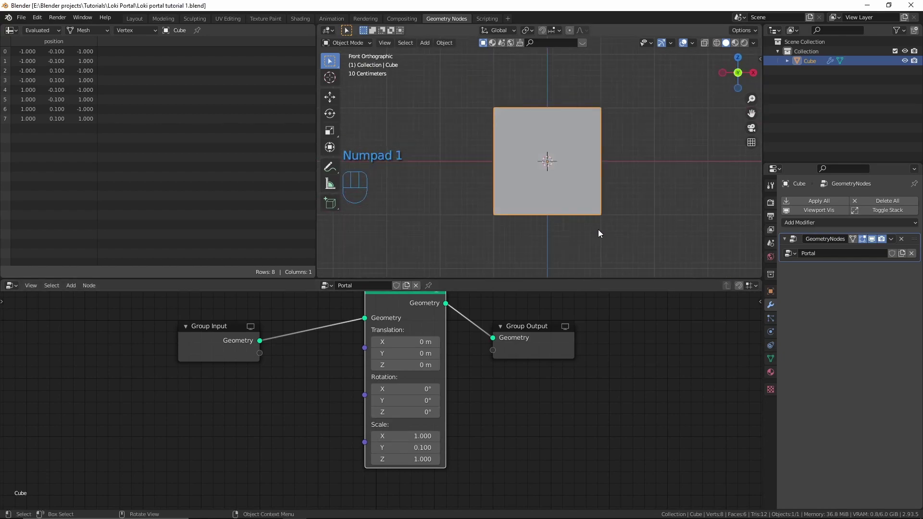
middle_click_drag(598, 229, 557, 236, "shift")
left_click(413, 439)
key("BackSpace")
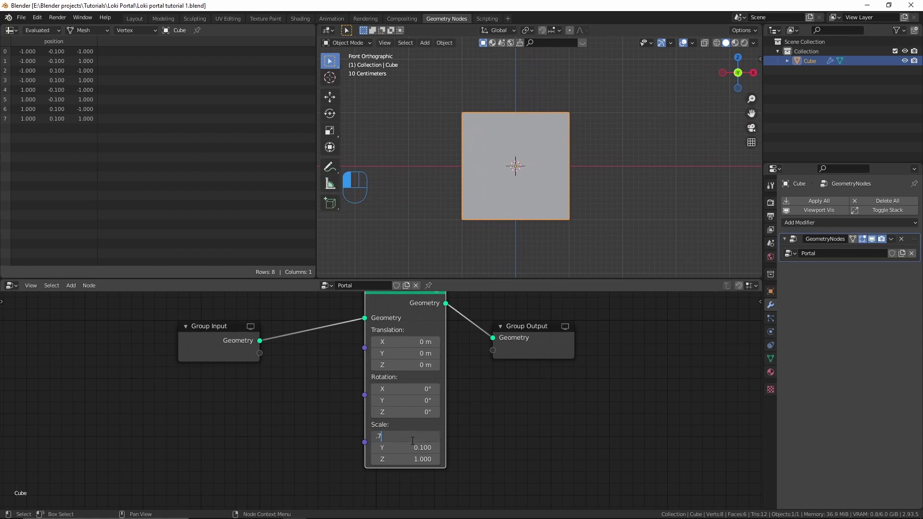
key("Return")
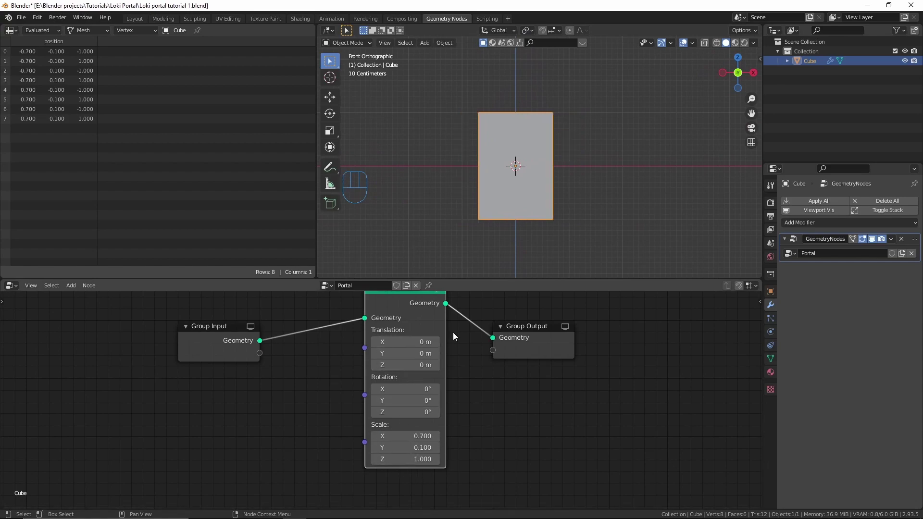
left_click(414, 459)
type("1.1")
key("Return")
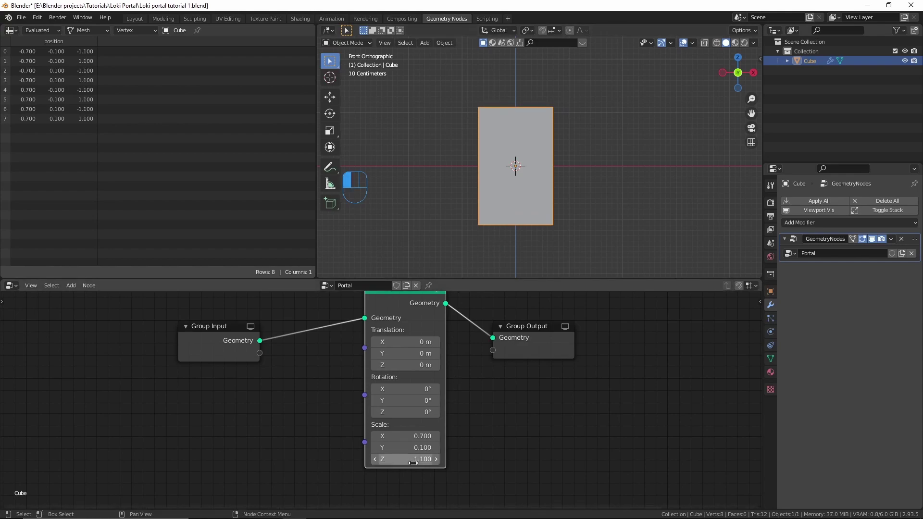
- Move the slab up along the Z axis with snapping so its base rests at ground level
scroll(538, 207, "down", 1)
key("ctrl+s")
key("g")
key("z")
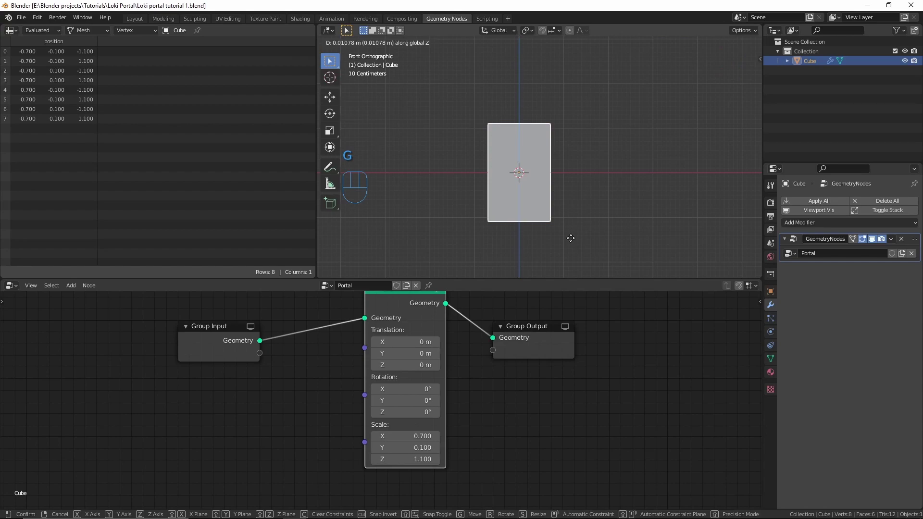
left_click(583, 190, "ctrl")
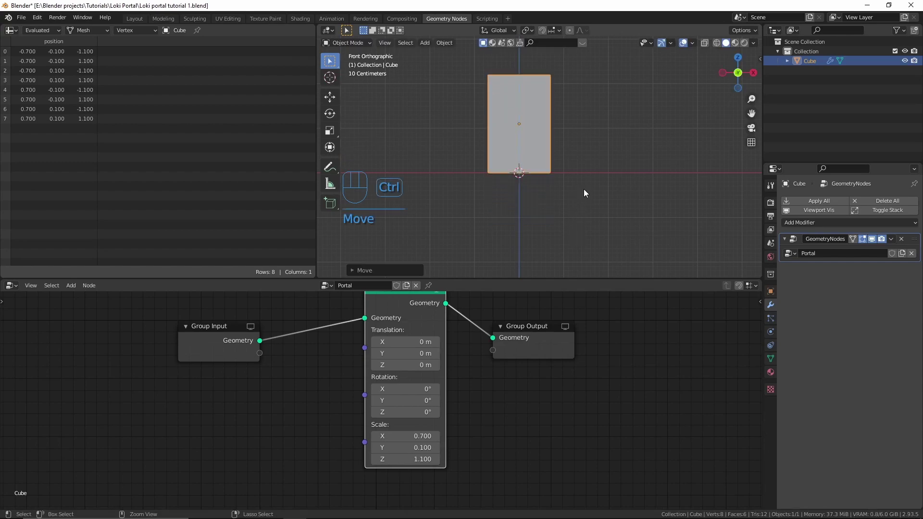
middle_click_drag(539, 185, 558, 216, "shift")
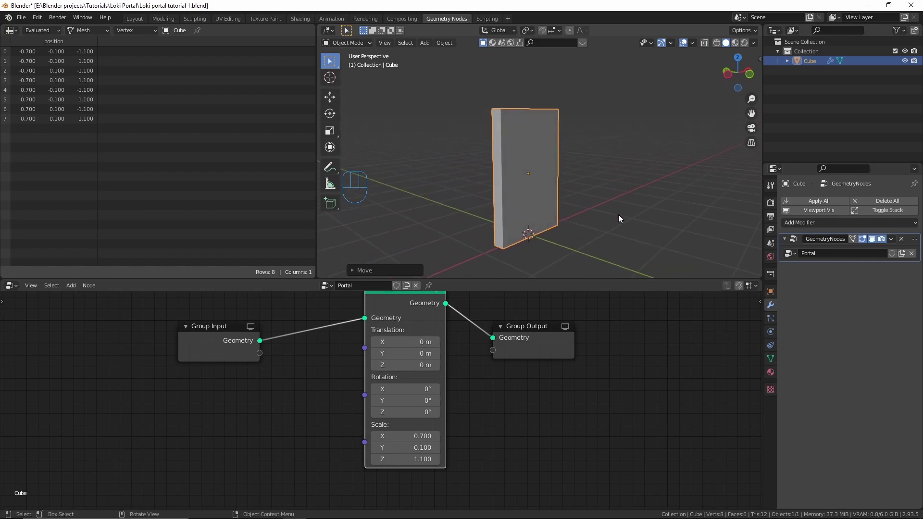
left_click_drag(364, 442, 356, 369)
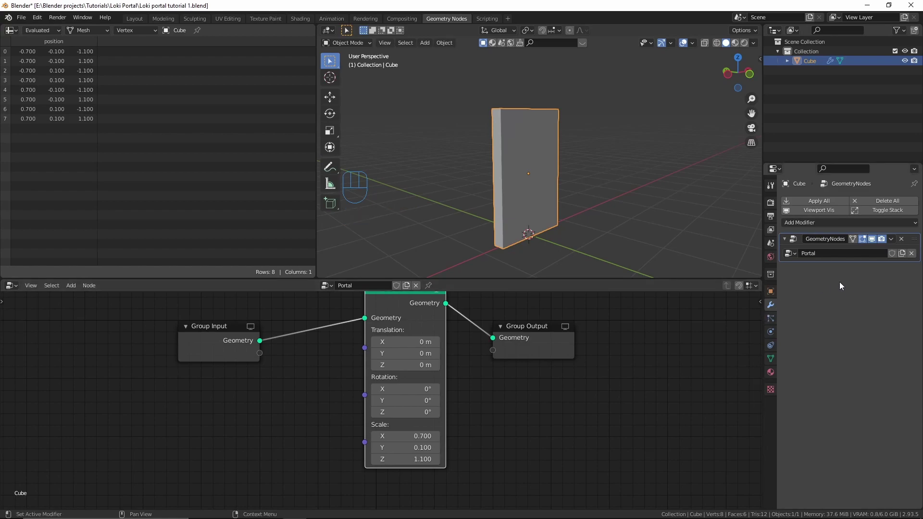
left_click_drag(364, 442, 288, 398)
middle_click_drag(288, 398, 321, 370)
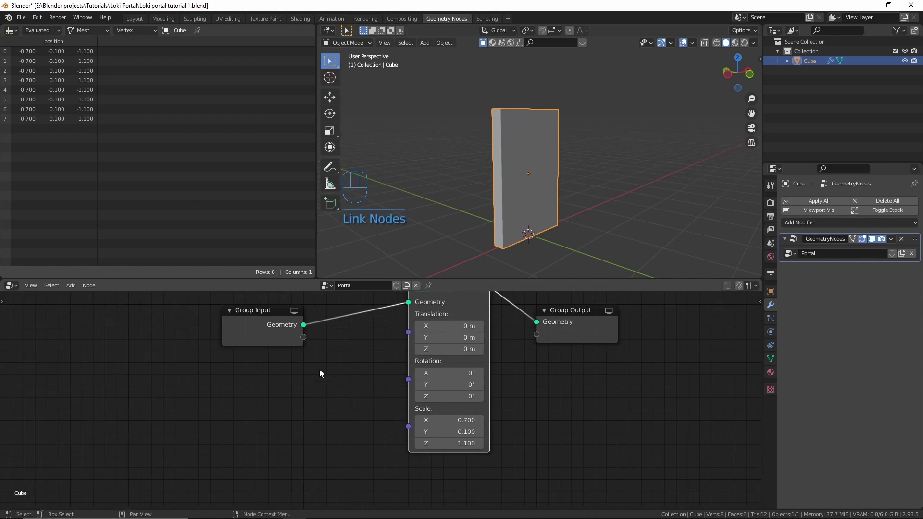
- Add a Combine XYZ node below the Group Input, beside the Transform node
key("shift+a")
type("co")
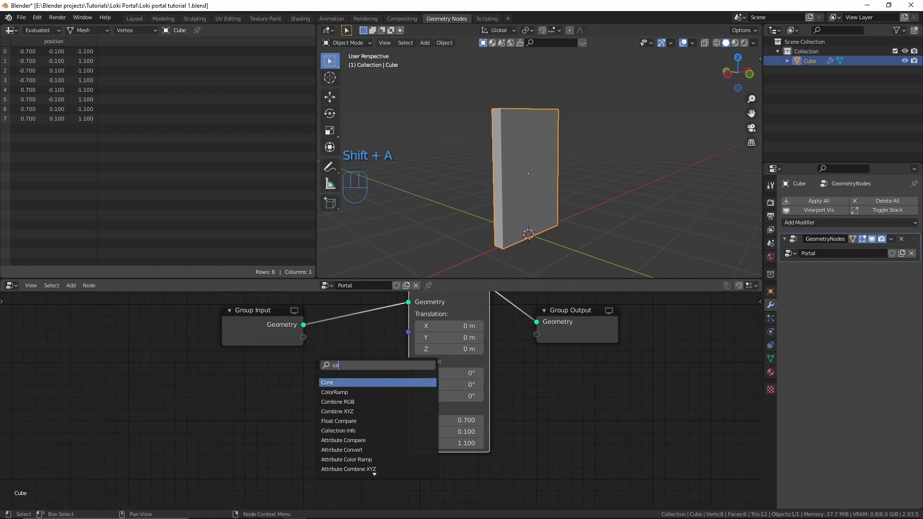
type("mbine")
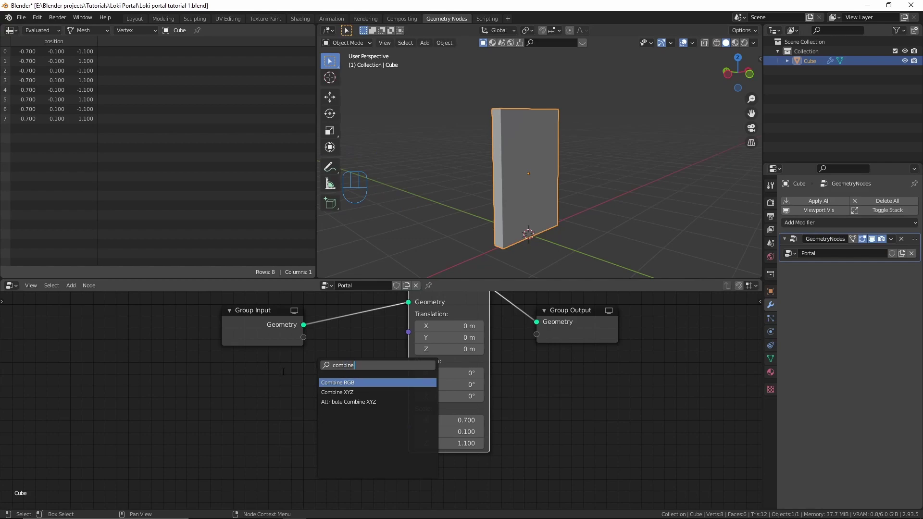
left_click(333, 394)
left_click(329, 424)
middle_click_drag(328, 425, 343, 430)
left_click_drag(318, 433, 281, 420)
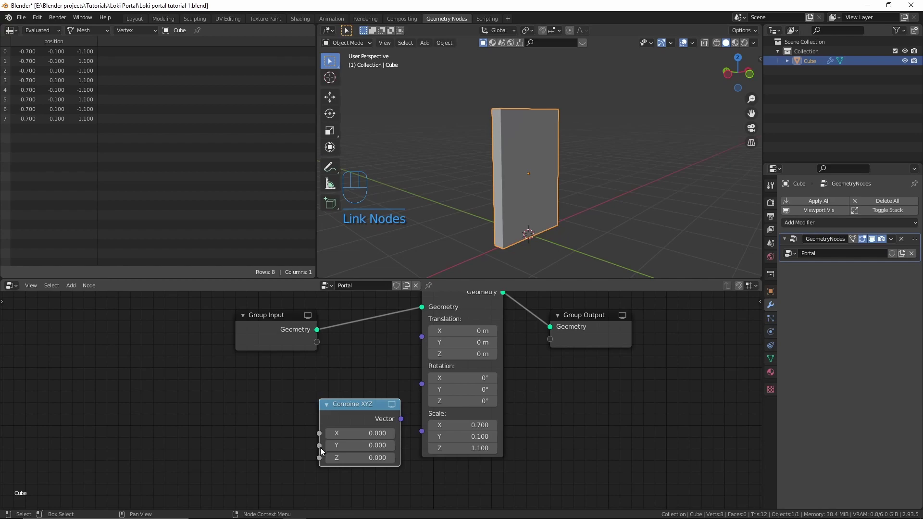
scroll(407, 421, "up", 1)
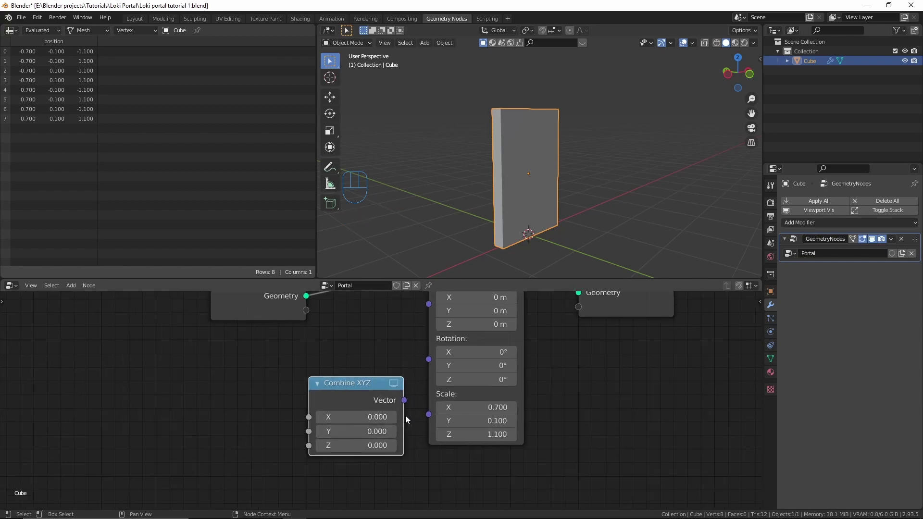
left_click_drag(404, 400, 429, 415)
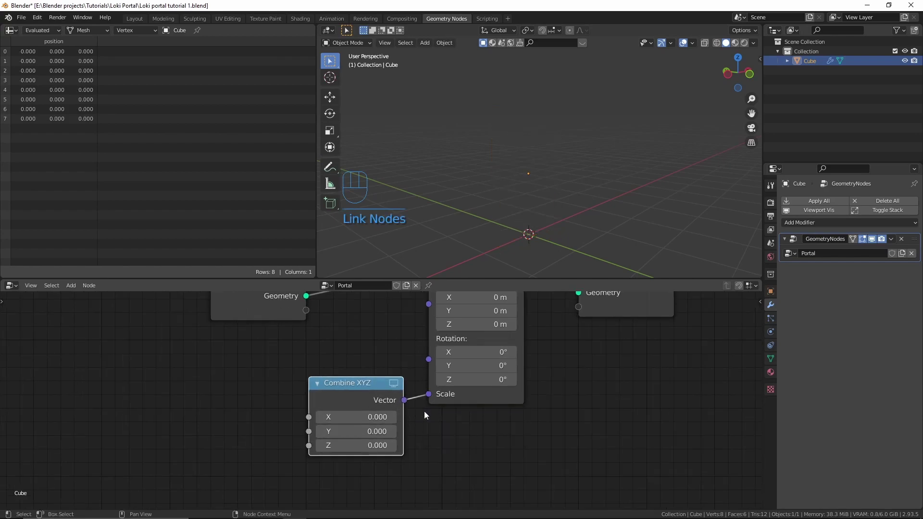
right_click_drag(417, 389, 421, 428, "ctrl")
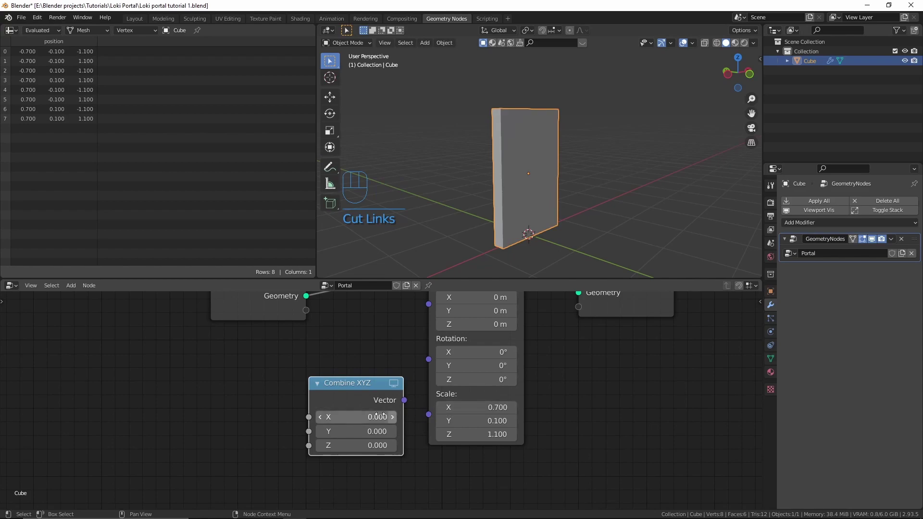
- Set the Combine XYZ values to X 0.7, Y 0.1 and Z 1.1, and connect its vector to the Transform node's Scale
left_click(371, 416)
type(".7")
key("Return")
left_click(365, 431)
type(".1")
key("Return")
left_click(365, 445)
type("1.1")
key("Return")
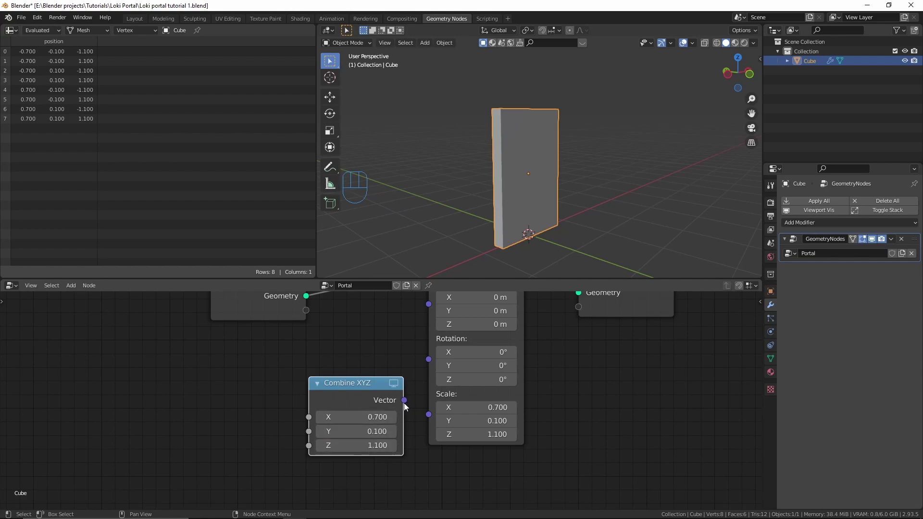
left_click_drag(405, 404, 428, 415)
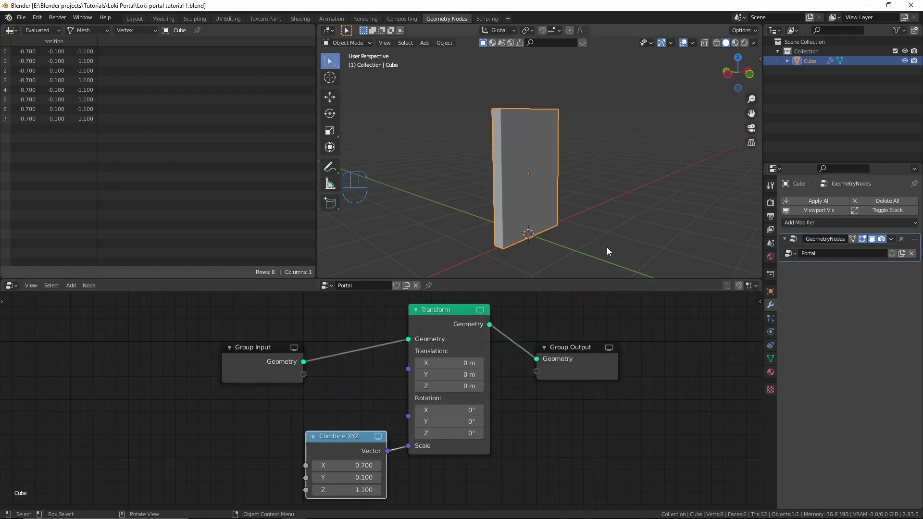
- Move the Group Input node away from the others and expose the Combine XYZ node's Z value as a group input
mouse_move(607, 249)
middle_mouse_down()
mouse_move(594, 248)
mouse_move(601, 251)
middle_mouse_up()
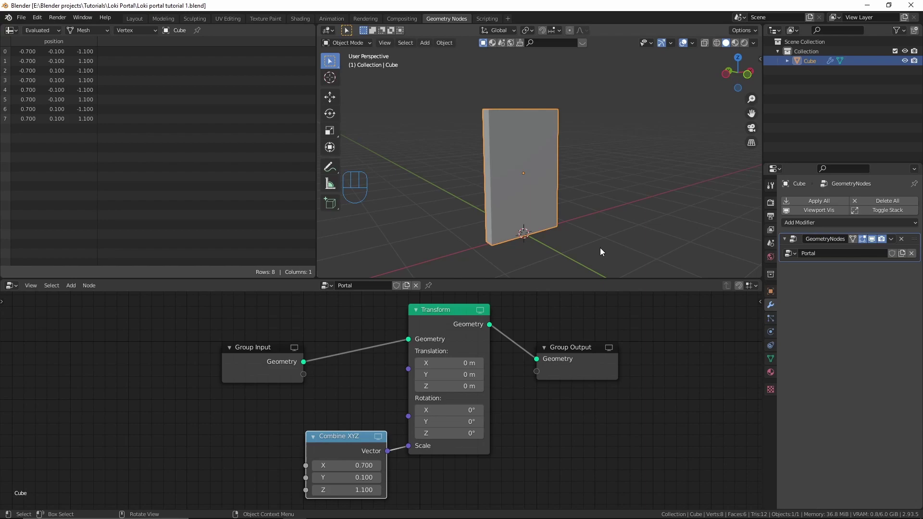
left_click_drag(311, 356, 230, 348)
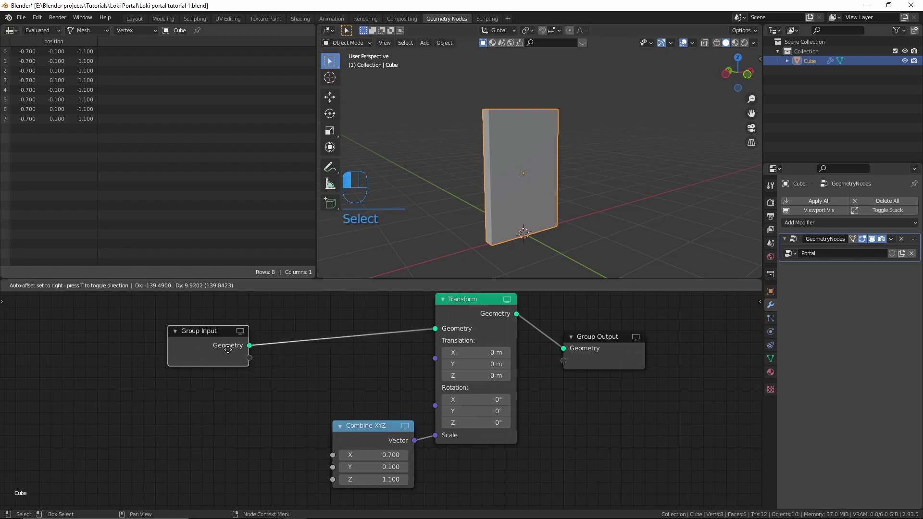
left_click_drag(333, 479, 249, 357)
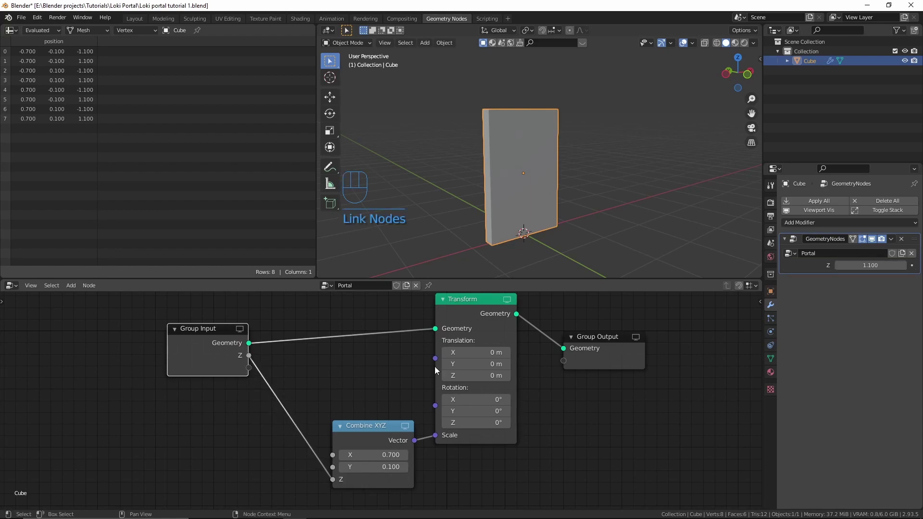
left_click_drag(869, 266, 840, 265)
key("Escape")
- Set the Z group input's minimum to 0 in the Portal node group and try its modifier slider
key("n")
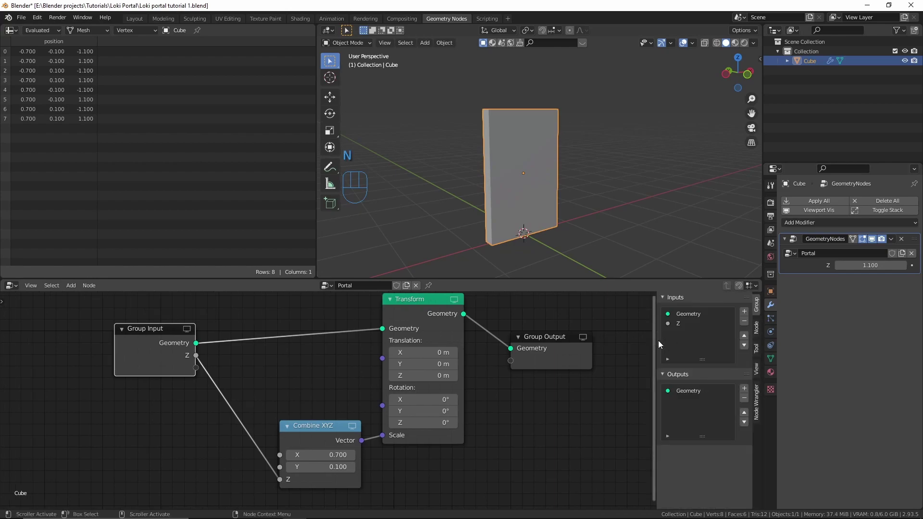
left_click(677, 323)
left_click(723, 406)
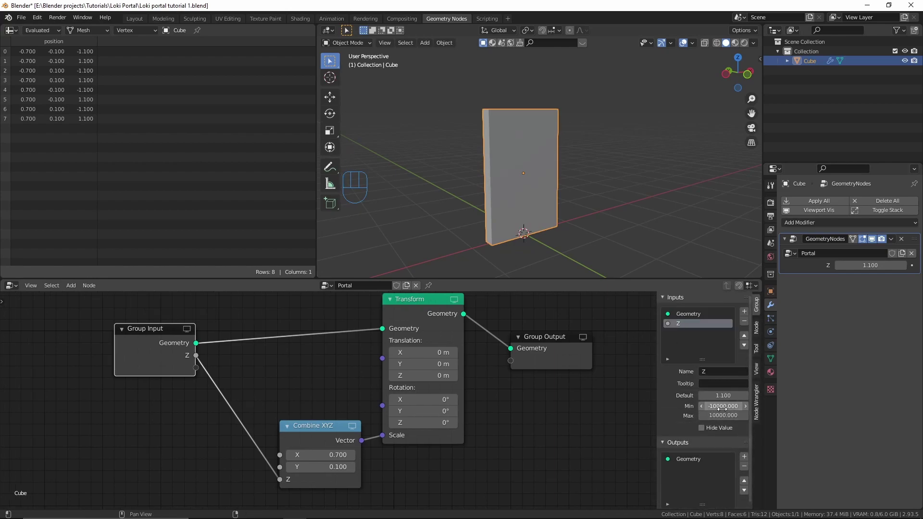
type("0")
key("Return")
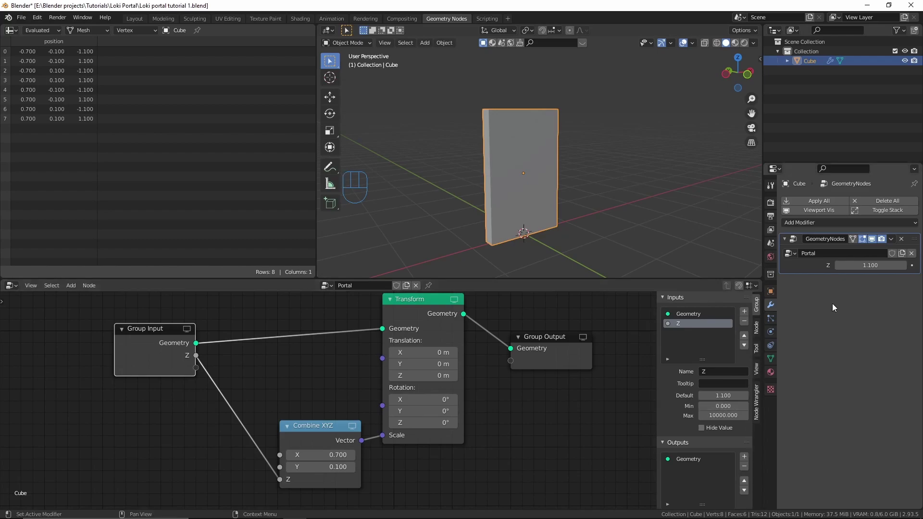
mouse_move(870, 265)
left_mouse_down()
mouse_move(829, 266)
mouse_move(881, 266)
left_mouse_up()
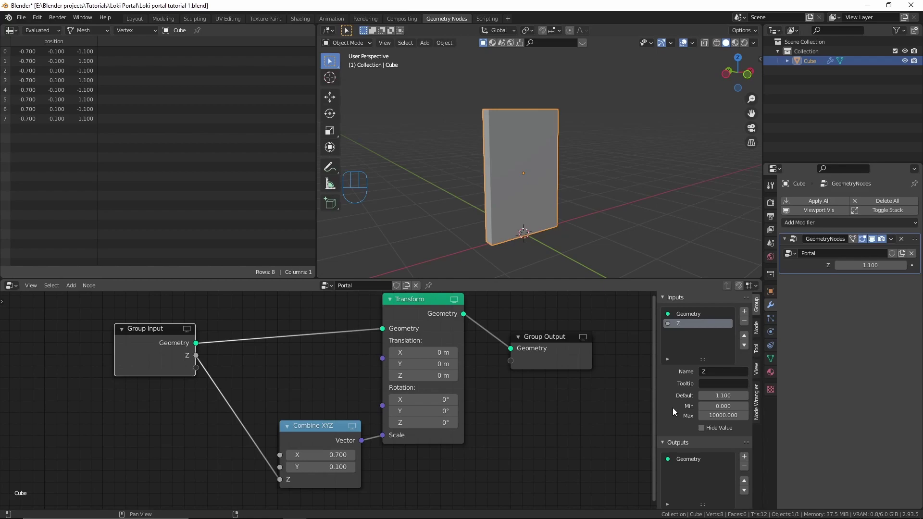
- Insert a Clamp node on the link between the Group Input's Z and the Combine XYZ node's Z
middle_click_drag(343, 384, 360, 398)
key("shift+a")
left_click(304, 367)
type("clamp")
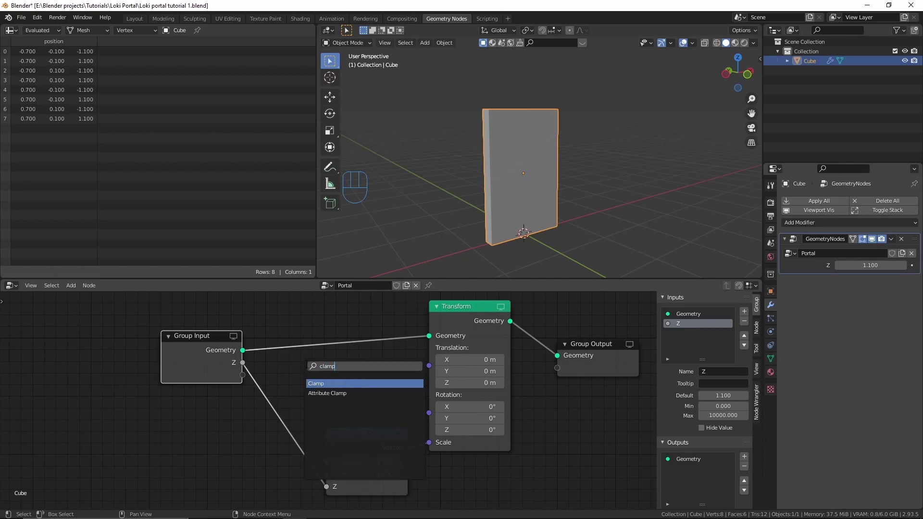
key("Return")
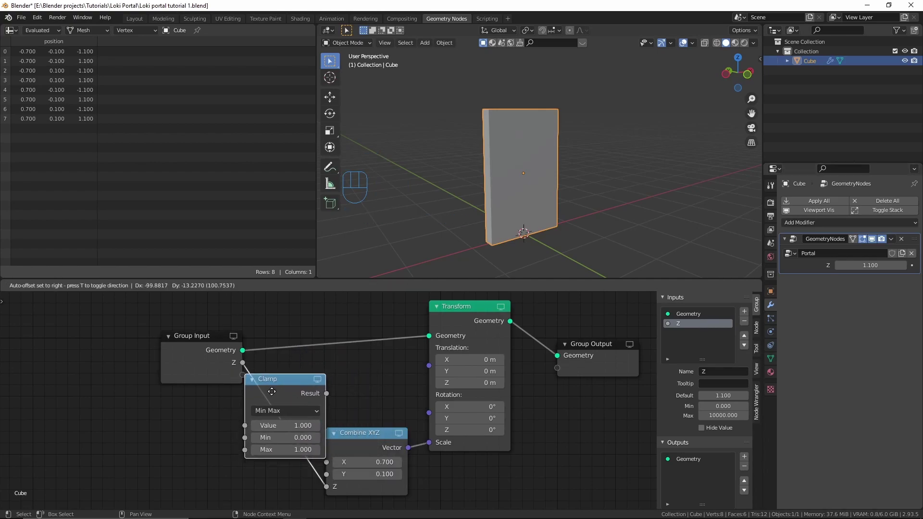
left_click(316, 391)
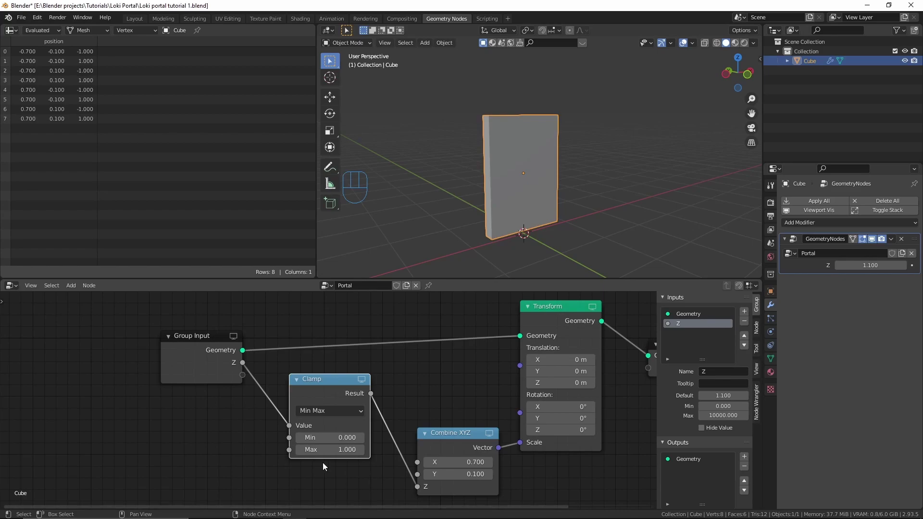
- Set the Clamp node's Max to 1.1 and try the modifier's Z slider, cancelling the change
scroll(332, 456, "up", 2)
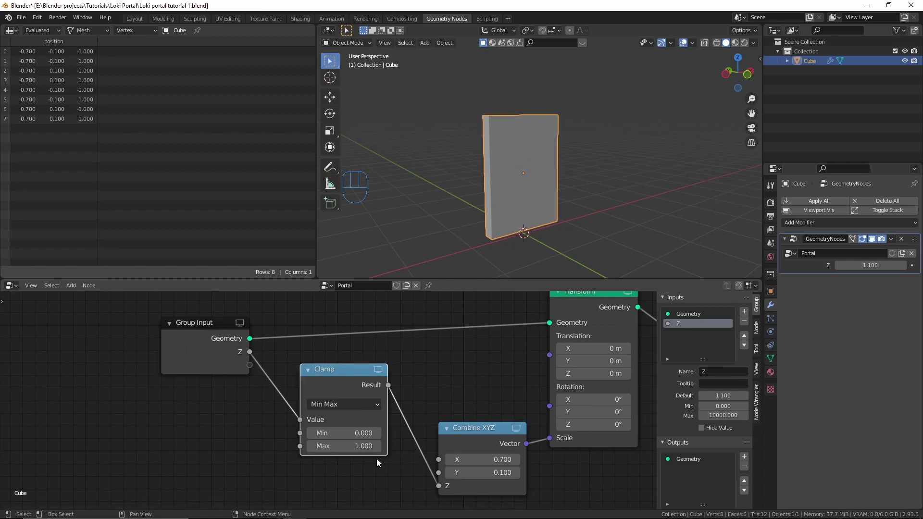
left_click(341, 447)
type("1.1")
key("Return")
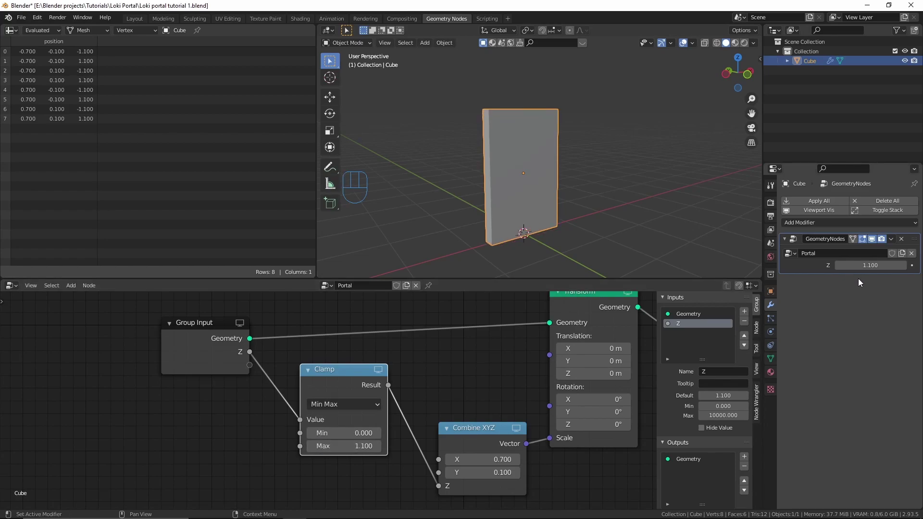
mouse_move(857, 267)
left_mouse_down()
mouse_move(847, 268)
mouse_move(864, 268)
left_mouse_up()
right_click(870, 265)
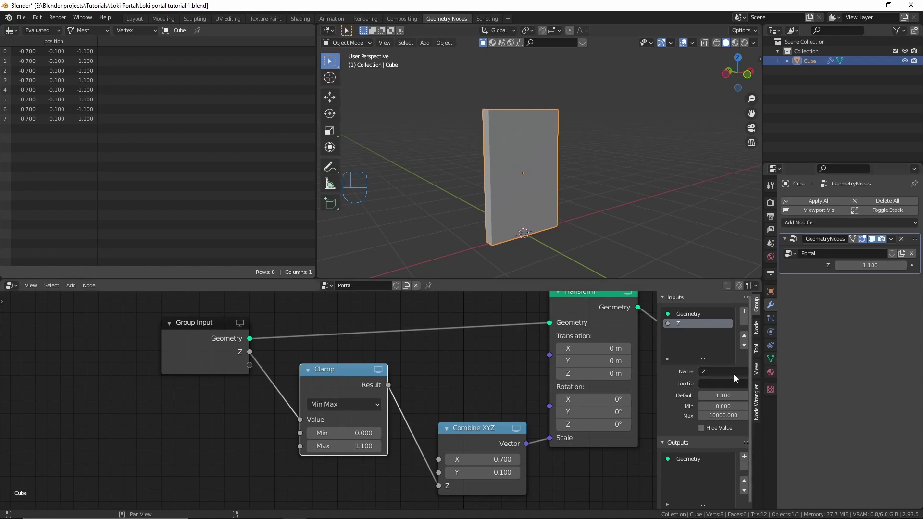
- Rename the Z group input to Portal Transition and try its slider in the modifier
left_click(714, 371)
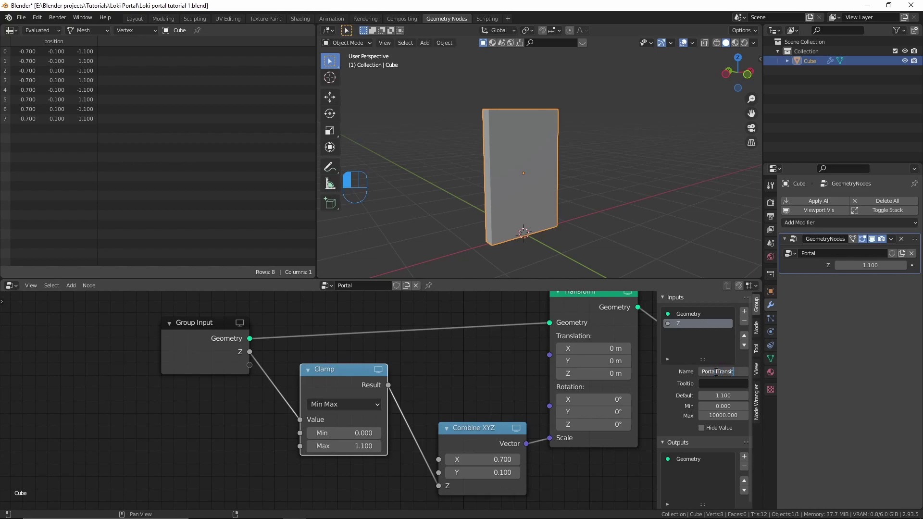
key("Return")
key("BackSpace")
key("Right")
key("Return")
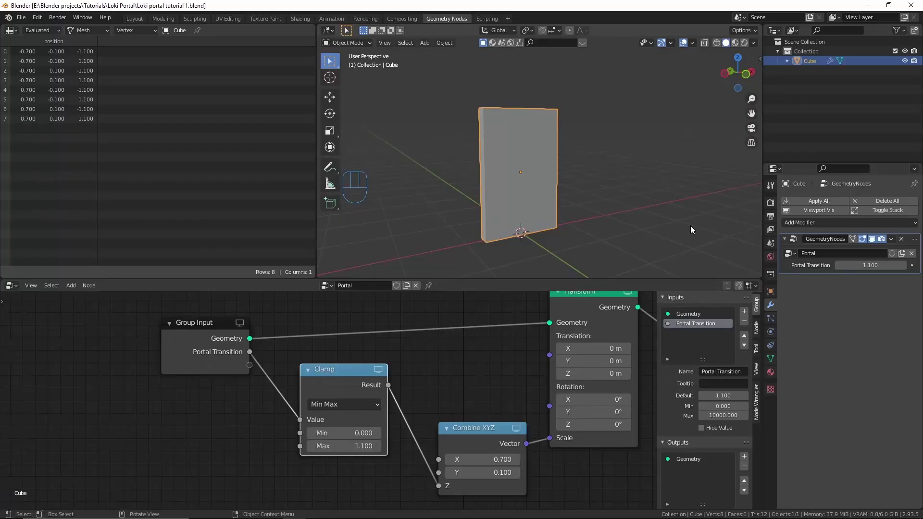
mouse_move(860, 266)
left_mouse_down()
mouse_move(814, 266)
mouse_move(863, 266)
left_mouse_up()
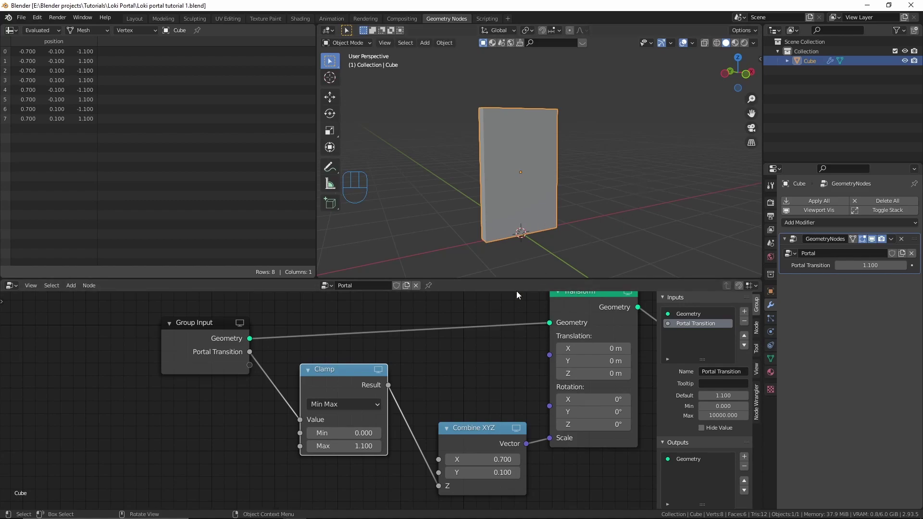
- Collapse the Clamp node and move it lower, and also connect Portal Transition to the Combine XYZ node's X
middle_click_drag(449, 393, 462, 358)
left_click(321, 335)
left_click_drag(350, 334, 340, 445)
left_click_drag(451, 424, 439, 424)
left_click_drag(334, 393, 266, 321)
mouse_move(871, 265)
left_mouse_down()
mouse_move(845, 265)
mouse_move(920, 265)
mouse_move(856, 266)
mouse_move(866, 265)
left_mouse_up()
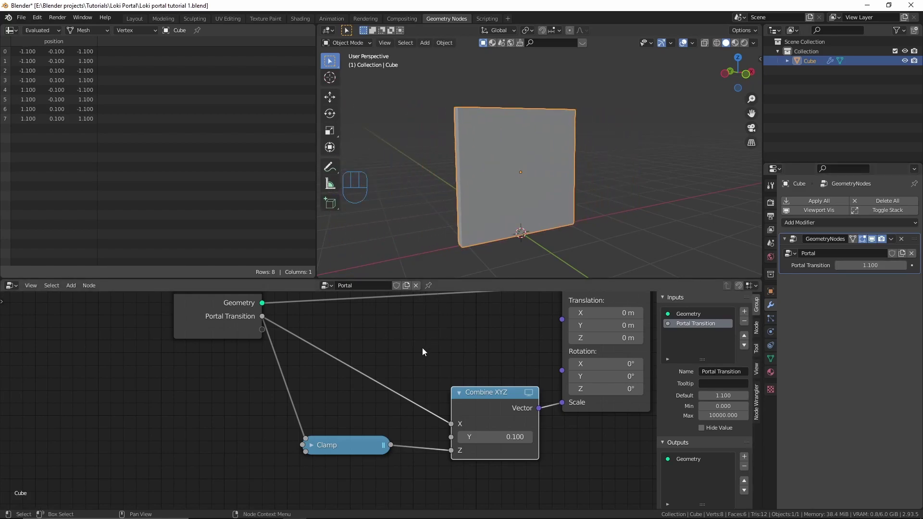
- Insert a second Clamp node on the link between Portal Transition and the Combine XYZ node's X
key("shift+a")
type("clamp")
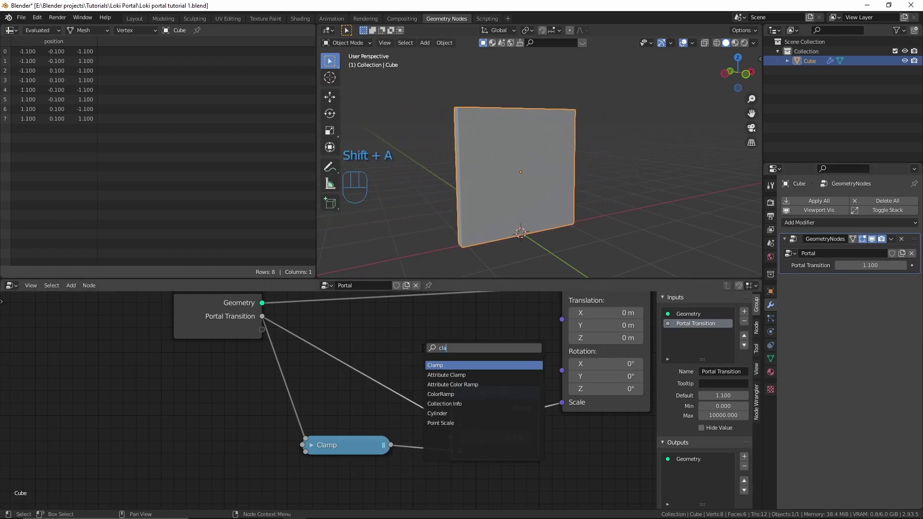
left_click(450, 367)
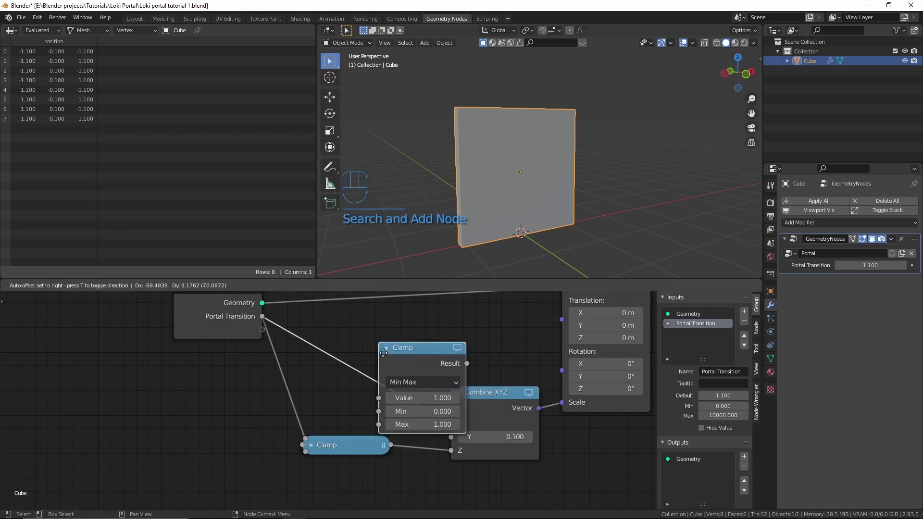
left_click(412, 359)
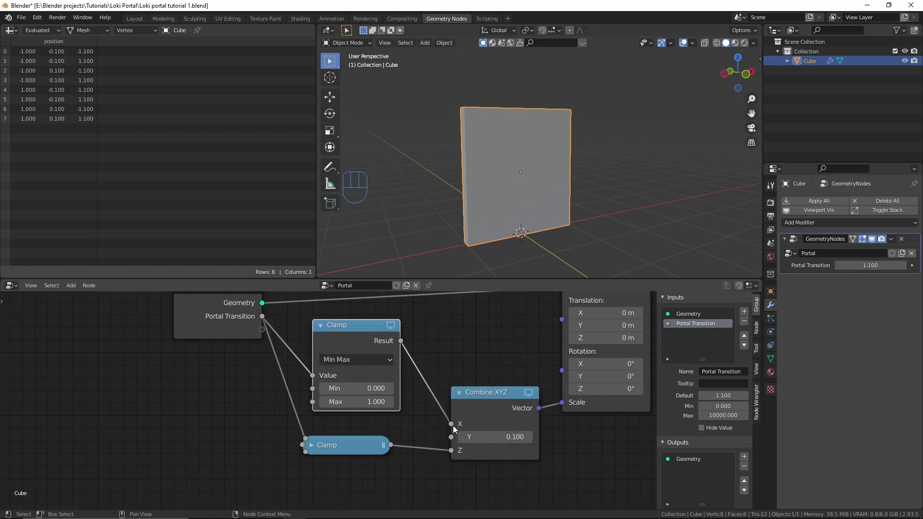
mouse_move(451, 426)
left_mouse_down()
mouse_move(429, 421)
mouse_move(450, 424)
left_mouse_up()
- Set the X Clamp node's Max to 0.7 and collapse it above the other Clamp, testing with the Portal Transition slider
left_click(344, 401)
key("Return")
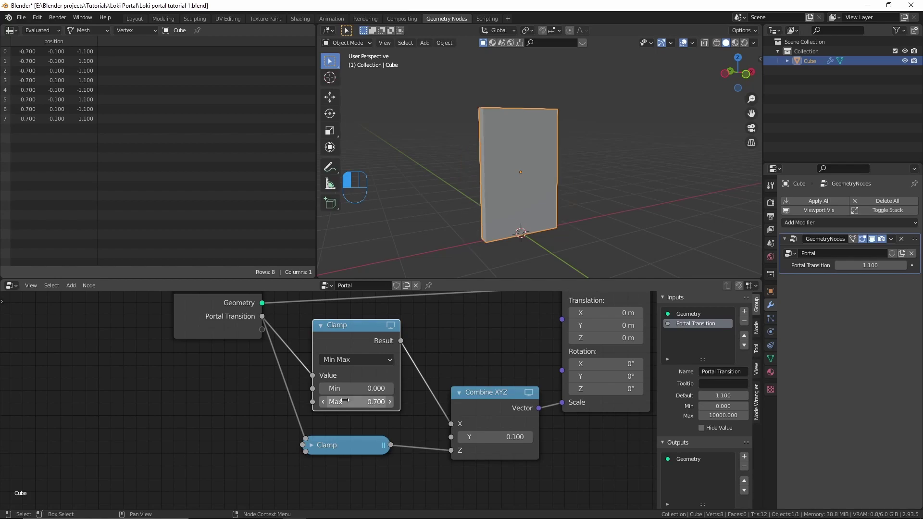
left_click(320, 325)
left_click_drag(347, 328, 337, 364)
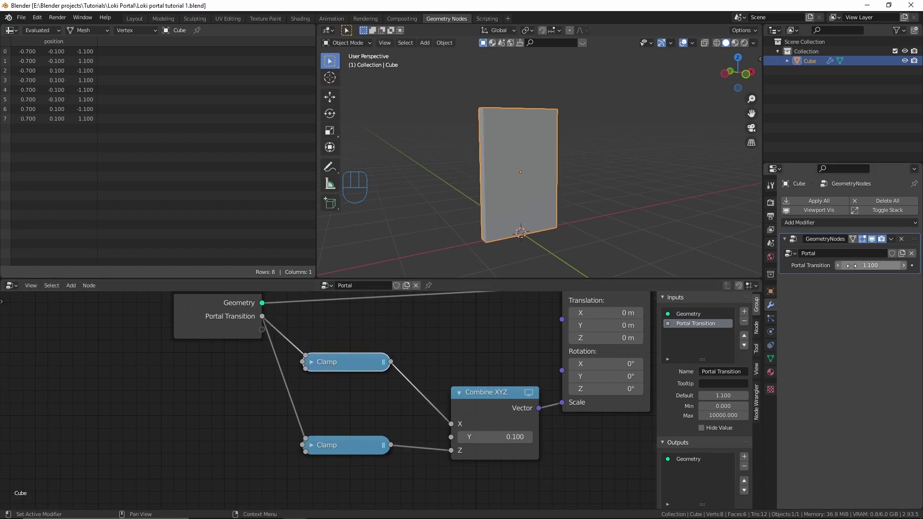
mouse_move(865, 266)
left_mouse_down()
mouse_move(819, 266)
mouse_move(876, 265)
left_mouse_up()
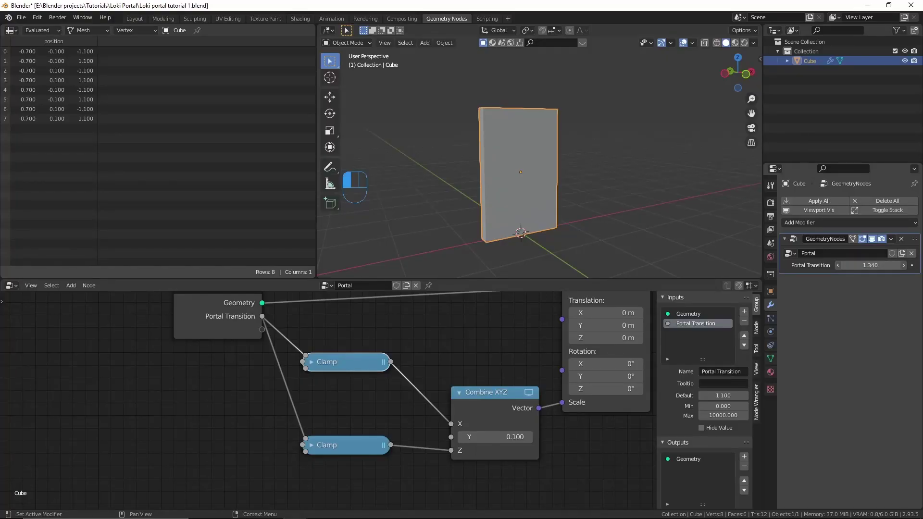
left_click_drag(870, 265, 904, 266)
- Move the Group Input node further away and insert a Math node between Portal Transition and the Z Clamp node
middle_click_drag(320, 348, 333, 371)
scroll(333, 371, "down", 2)
left_click_drag(266, 347, 183, 343)
key("shift+a")
left_click(333, 342)
type("math")
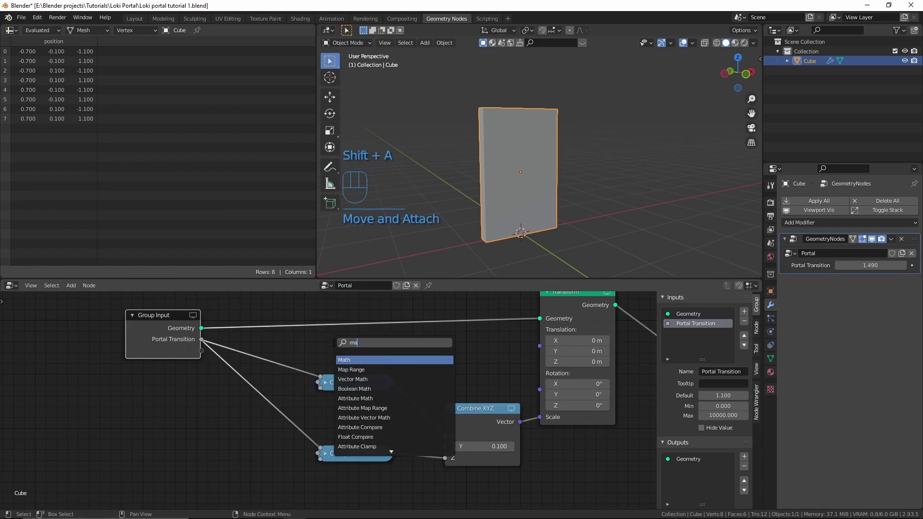
left_click(360, 360)
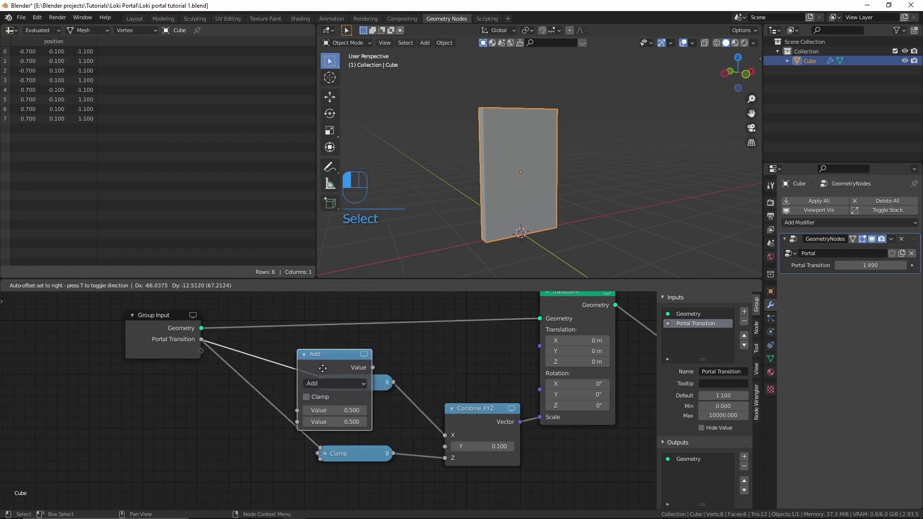
left_click(246, 403)
left_click_drag(295, 424, 284, 439)
- Change the Math node's operation to Multiply and set its second value to 0.05
middle_click_drag(316, 438, 338, 405)
scroll(339, 408, "up", 3)
left_click(296, 402)
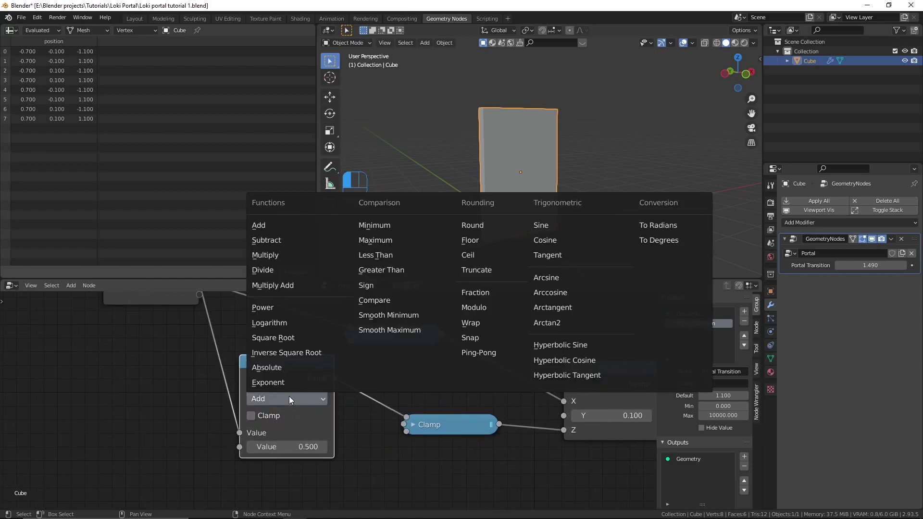
left_click(282, 255)
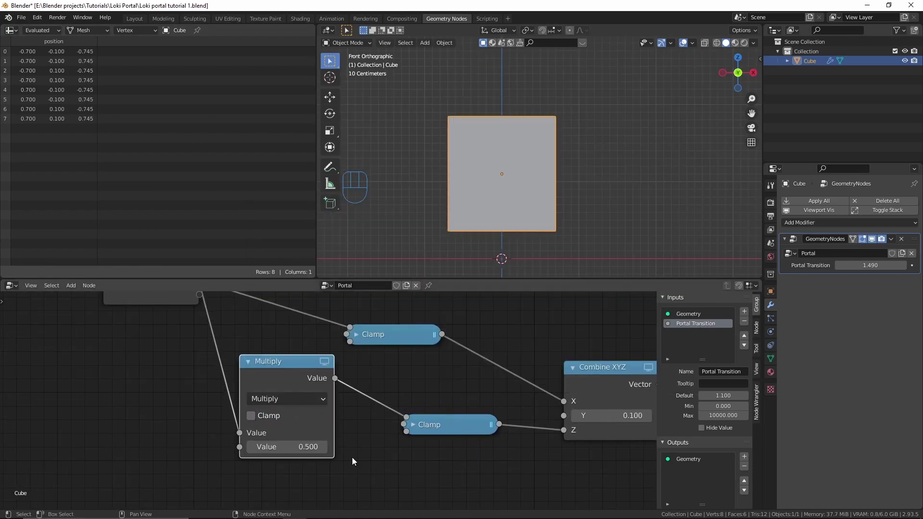
left_click_drag(287, 447, 267, 447, "shift")
- Raise the modifier's Portal Transition value to 21.98
scroll(497, 215, "down", 2)
middle_click_drag(497, 215, 616, 257)
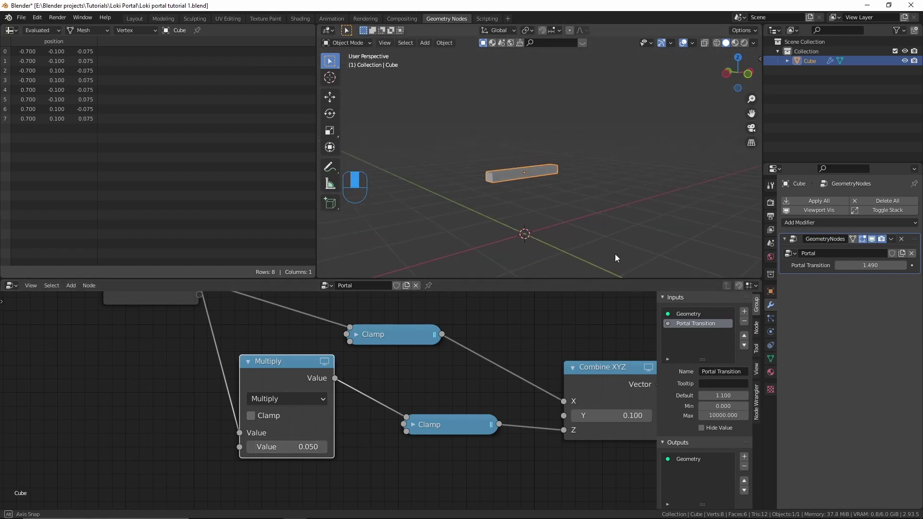
mouse_move(878, 265)
left_mouse_down()
mouse_move(827, 265)
mouse_move(913, 265)
mouse_move(861, 265)
left_mouse_up()
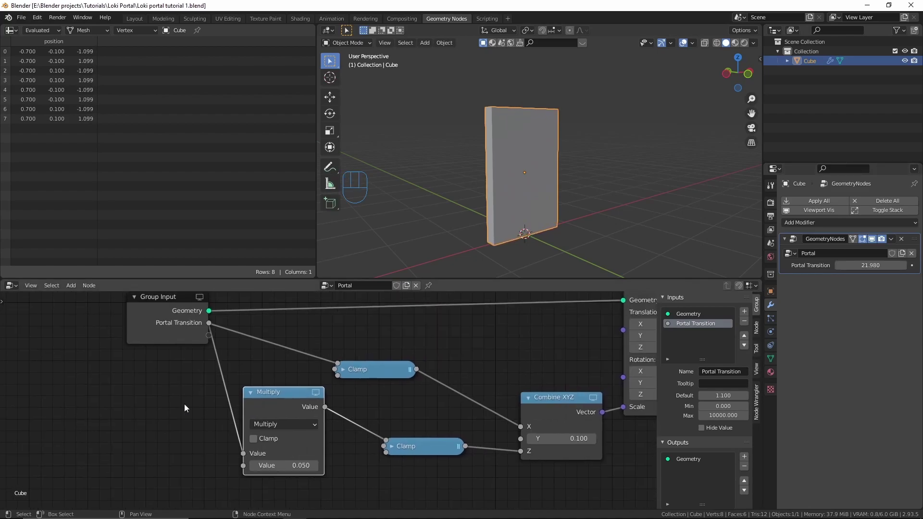
- Collapse the Multiply node beside the Z Clamp and move the X Clamp closer to the Combine XYZ node
left_click(252, 394)
left_click_drag(289, 392, 299, 454)
left_click_drag(368, 371, 413, 376)
- View the portal from above and scrub Portal Transition down to 0.13 to preview it shrinking, cancelling the change
middle_click_drag(610, 207, 562, 254)
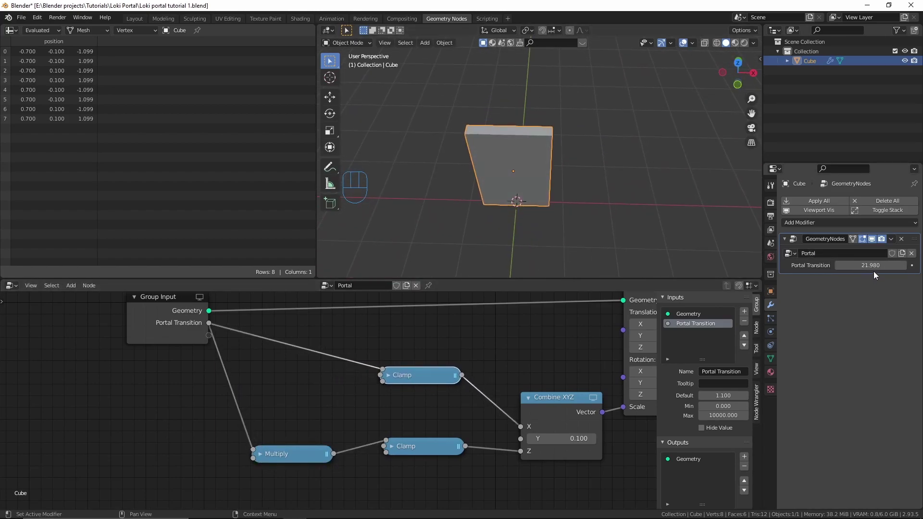
left_click_drag(871, 265, 773, 265)
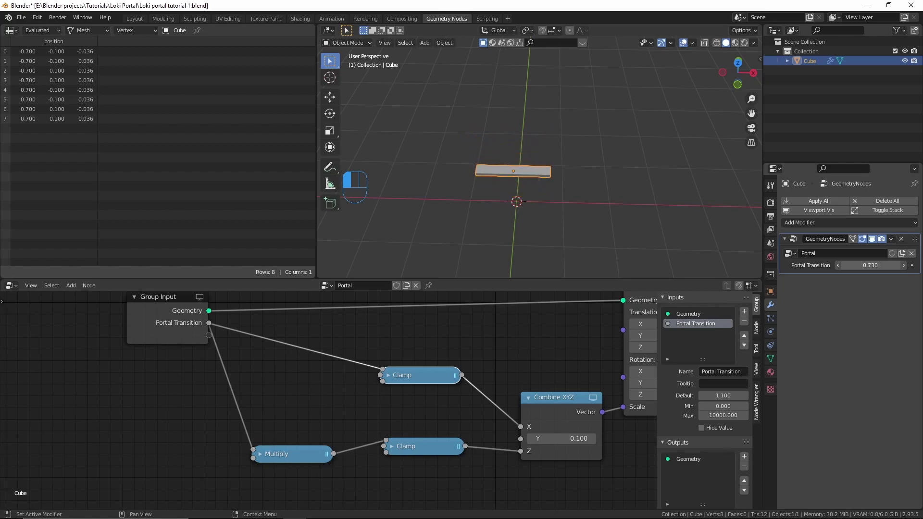
left_click_drag(870, 265, 859, 266)
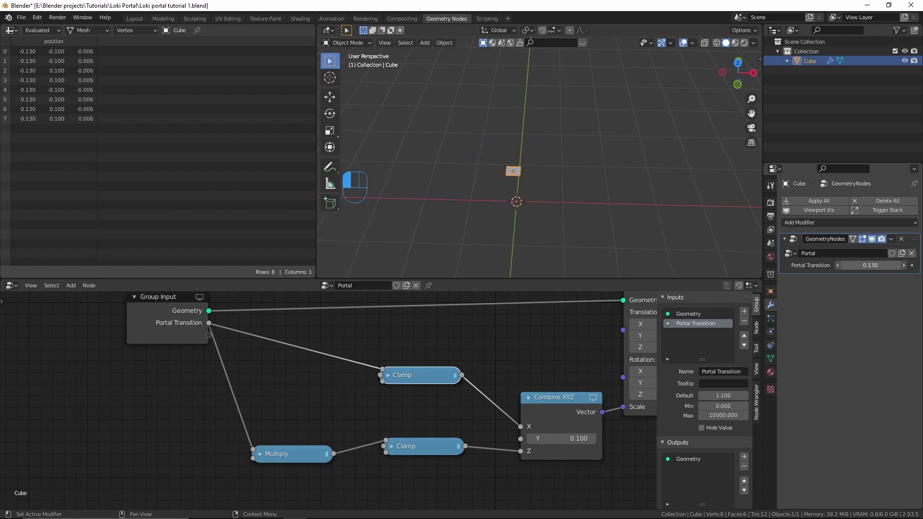
right_click(870, 265)
- Connect Portal Transition to the Combine XYZ node's Y and move the X Clamp node slightly up
left_click(205, 325)
left_click_drag(209, 327, 521, 439)
left_click_drag(413, 374, 410, 363)
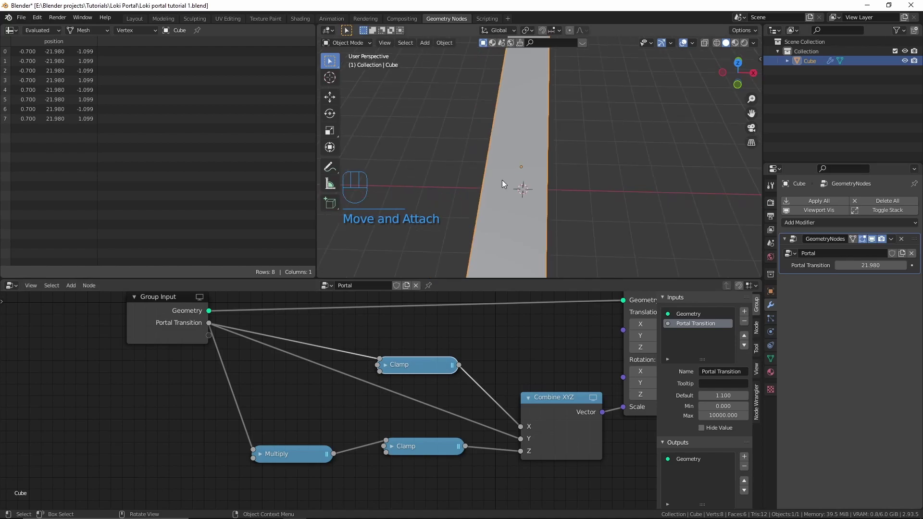
- Insert a third Clamp node on the link between Portal Transition and the Combine XYZ node's Y
key("shift+a")
type("clamp")
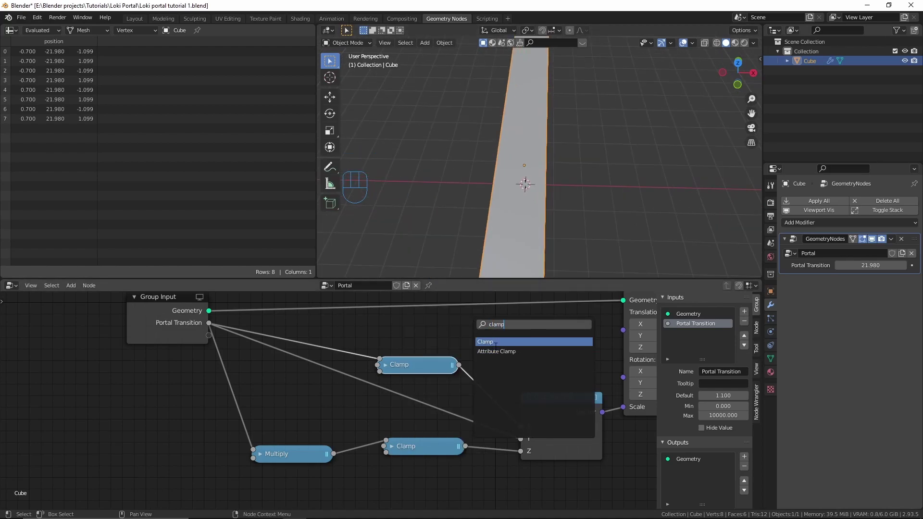
left_click(495, 344)
left_click(405, 384)
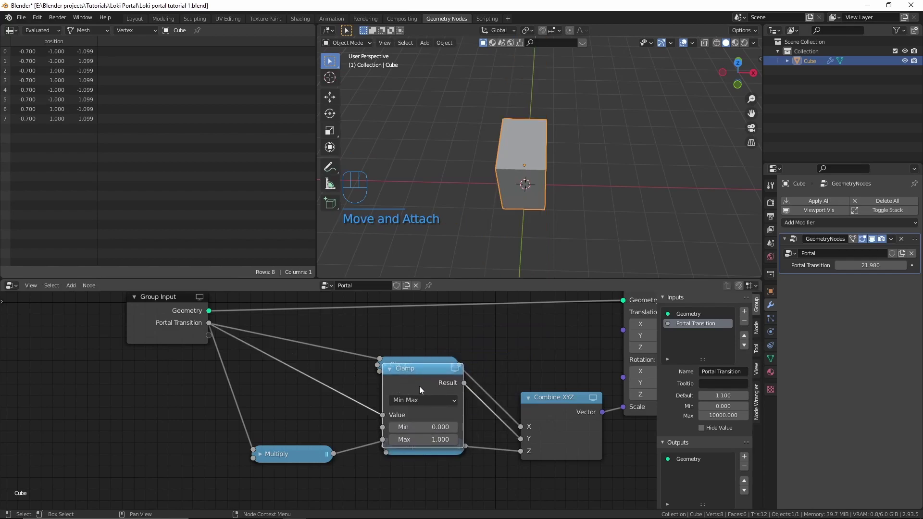
mouse_move(518, 438)
left_mouse_down()
mouse_move(492, 426)
mouse_move(520, 439)
left_mouse_up()
- Set the Y Clamp node's Max to 0.1 and collapse it between the other two Clamp nodes
left_click(438, 439)
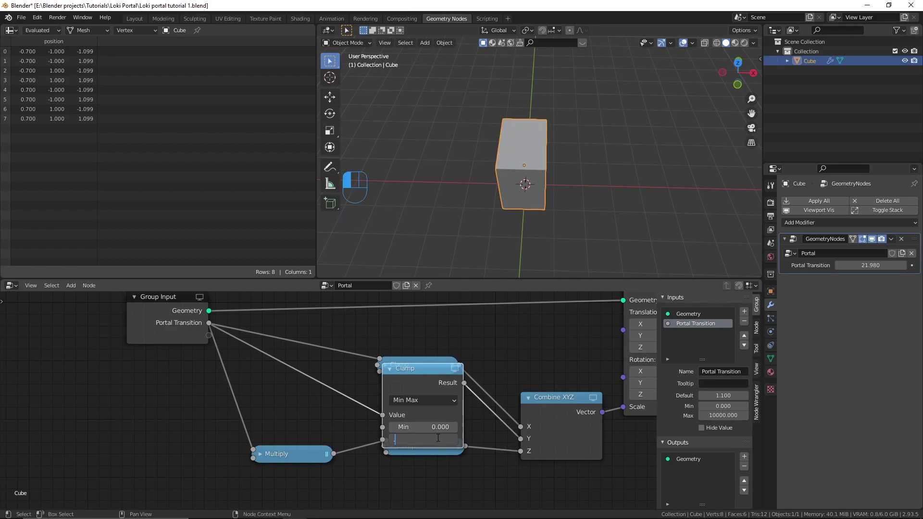
type(".1")
key("Return")
- Preview the portal's transition from an angled view by scrubbing the Portal Transition value
middle_click_drag(524, 241, 616, 211)
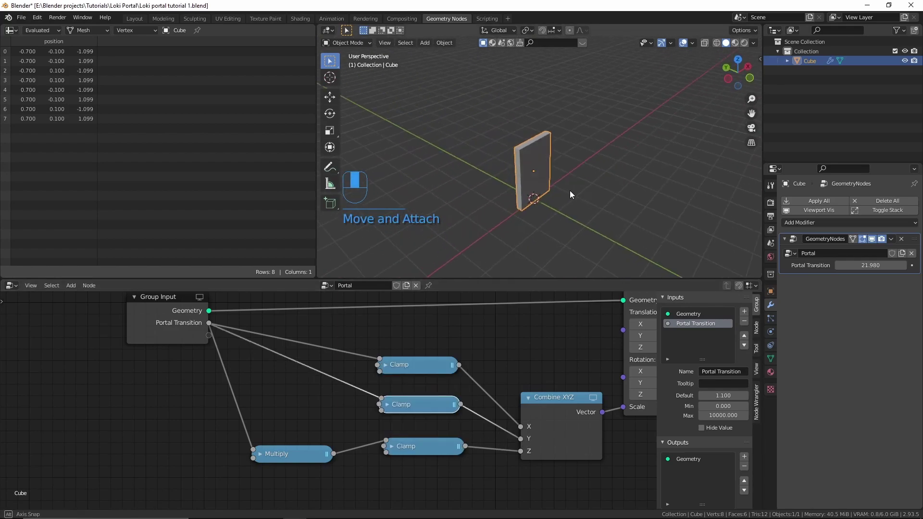
scroll(572, 197, "up", 3)
left_click_drag(871, 266, 919, 266)
mouse_move(561, 162)
middle_mouse_down()
mouse_move(472, 160)
mouse_move(555, 175)
middle_mouse_up()
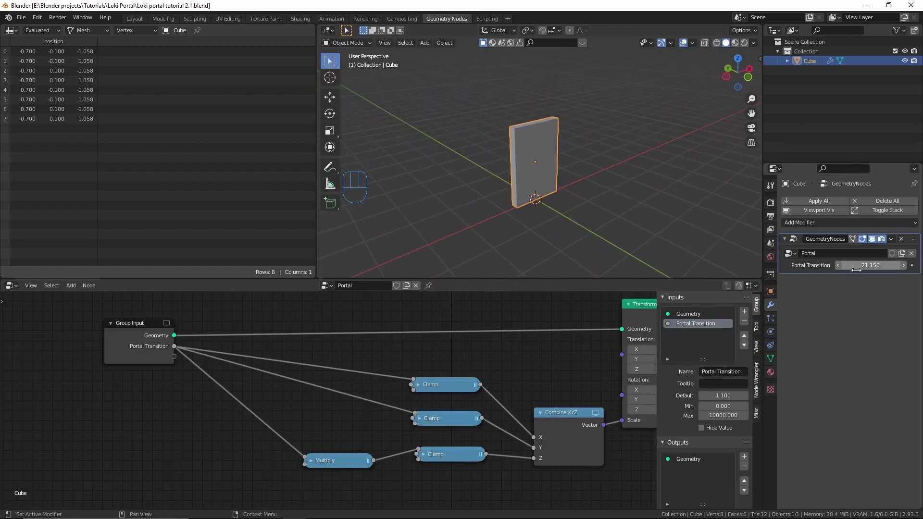
- Test the cube's Portal Transition at 22, and return the value to 1
left_click_drag(866, 267, 867, 268)
left_click(867, 267)
type("22")
key("Return")
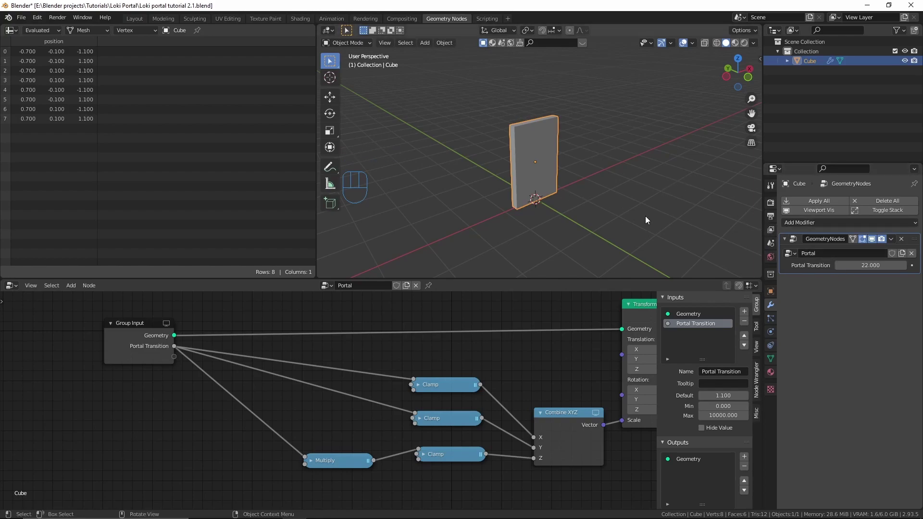
left_click(884, 267)
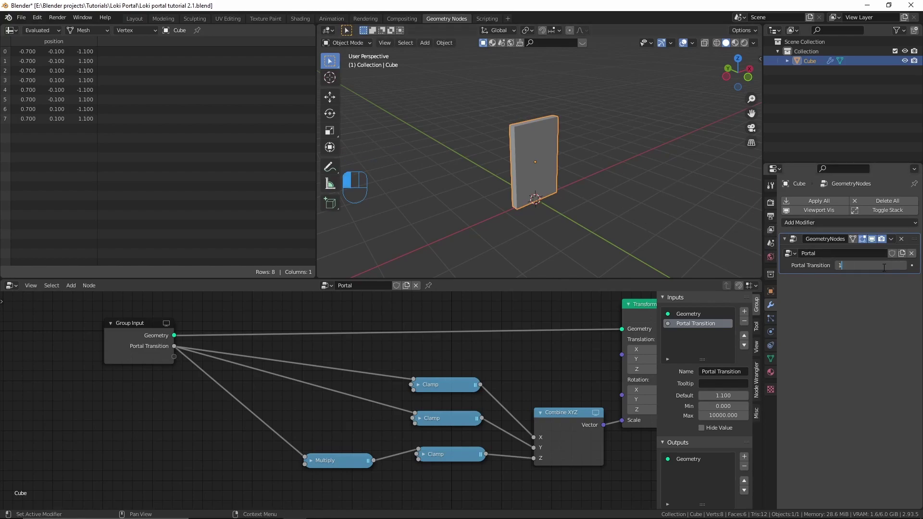
key("Return")
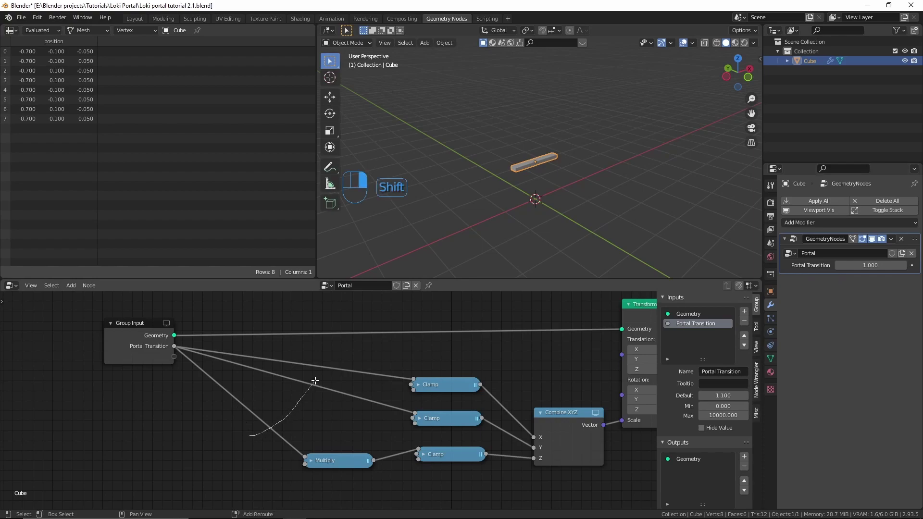
- Merge the three Portal Transition links through one reroute and insert a Math node between Group Input and the reroute
right_click_drag(331, 363, 333, 363, "shift")
key("shift+a")
type("math")
key("Return")
left_click(204, 350)
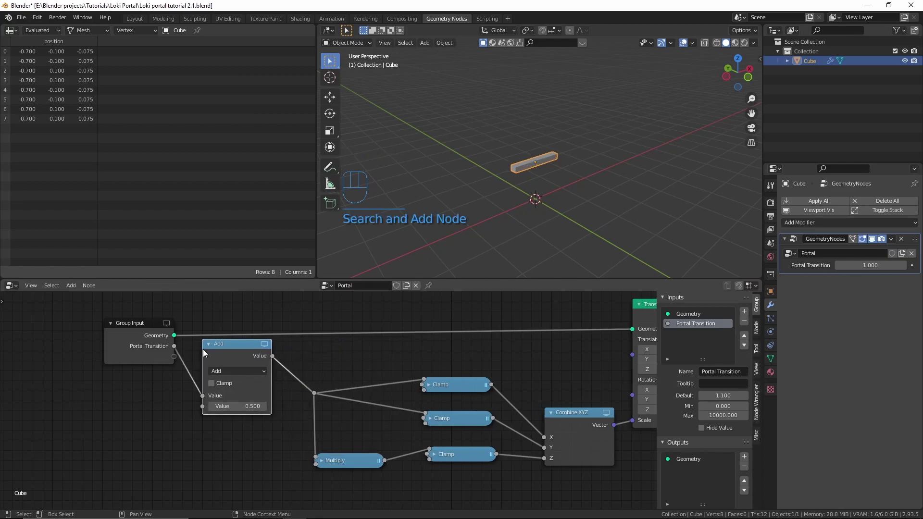
- Nudge the new Math node into place, change its operation to Multiply and set its second value to 22
left_click_drag(243, 348, 249, 352)
left_click(246, 374)
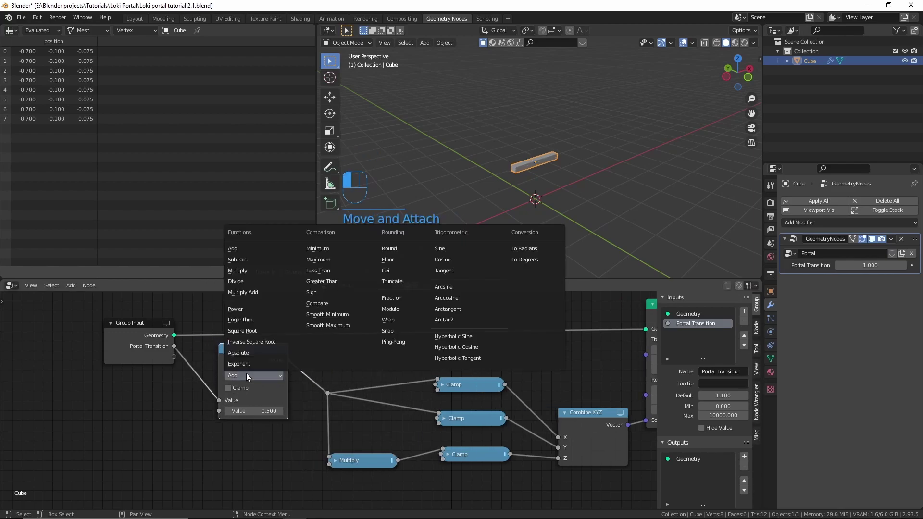
left_click(240, 272)
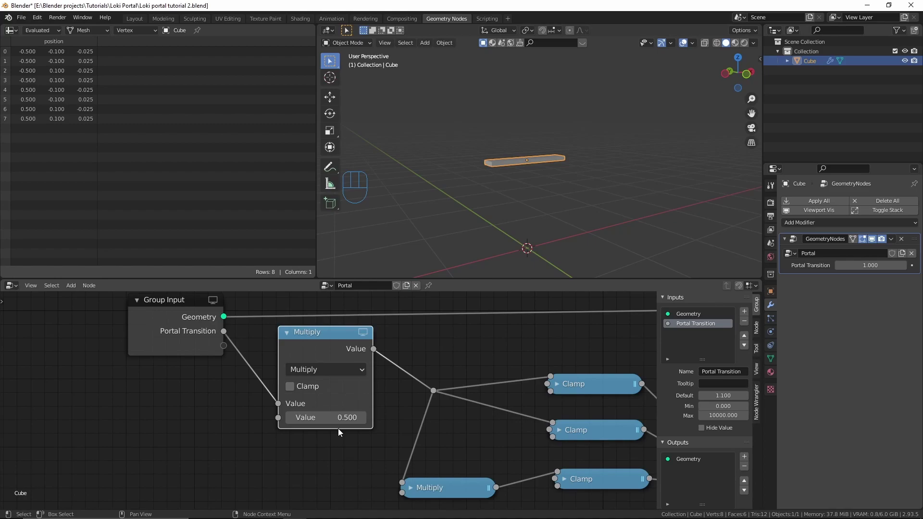
left_click(341, 418)
type("22")
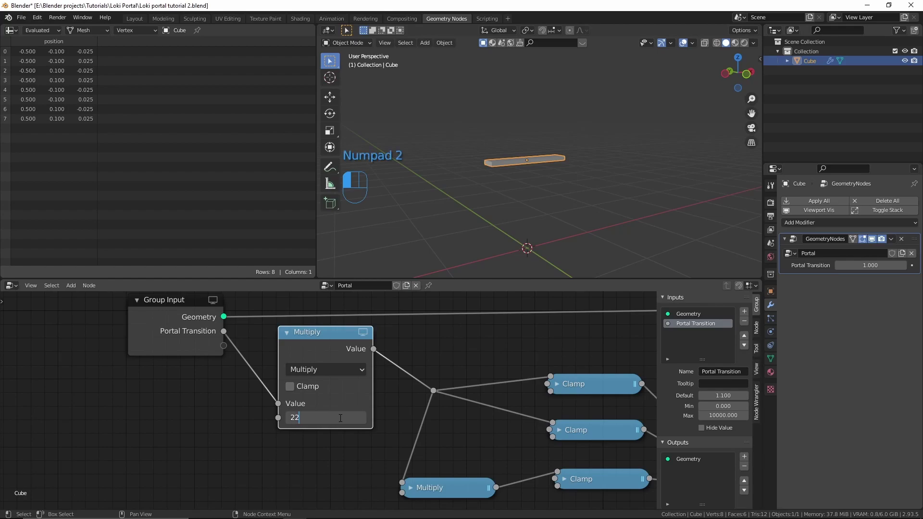
key("Return")
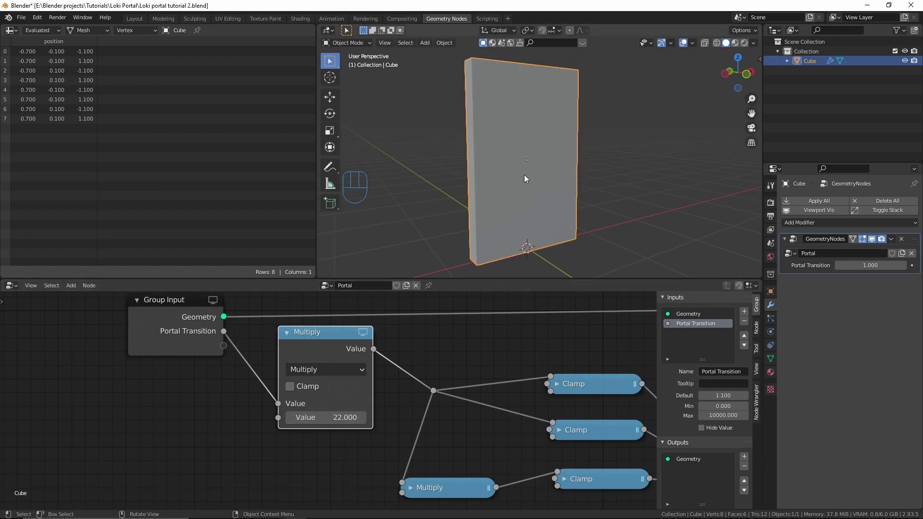
- Preview the portal opening and closing by scrubbing Portal Transition between 0 and 1
scroll(526, 174, "down", 1)
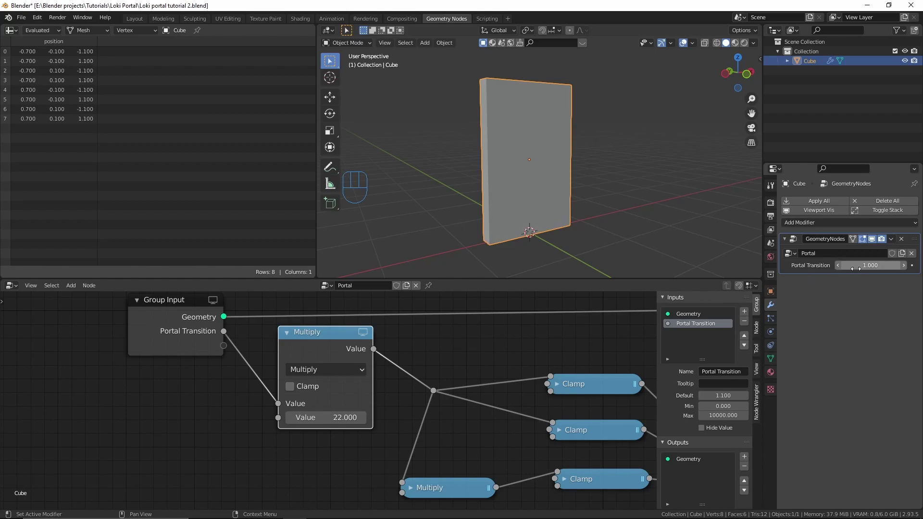
left_click_drag(870, 266, 819, 266)
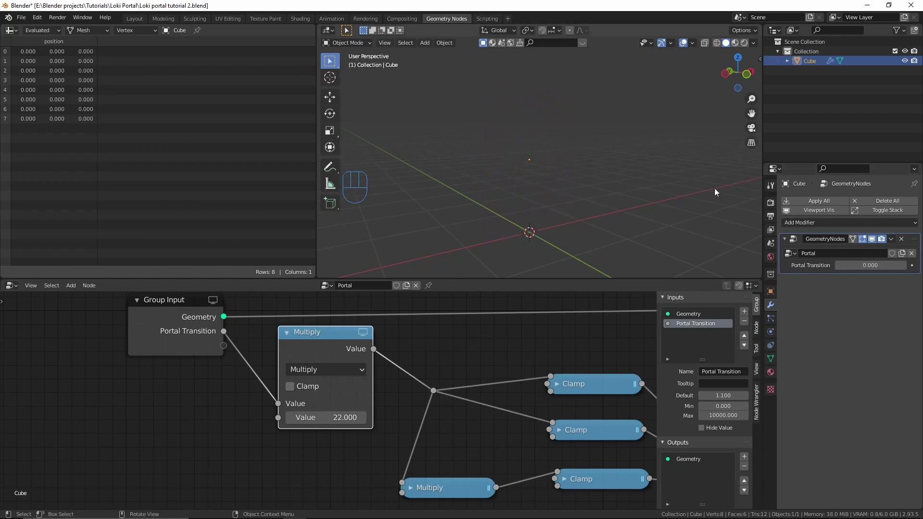
left_click_drag(854, 266, 910, 267)
left_click_drag(870, 266, 812, 266)
- Set the Portal Transition group input's Max to 1, save the file and test the modifier value at 1
left_click(724, 416)
type("1")
key("Return")
key("ctrl+s")
mouse_move(867, 266)
left_mouse_down()
mouse_move(844, 266)
mouse_move(884, 265)
left_mouse_up()
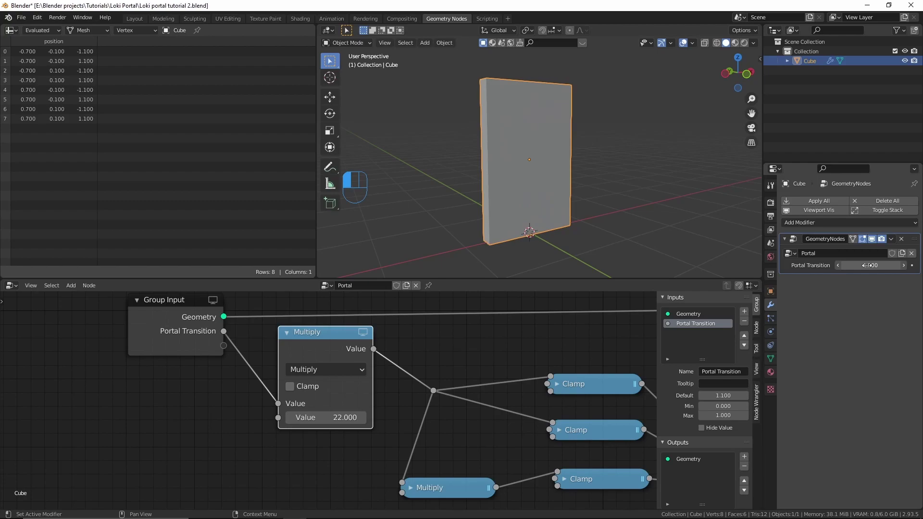
- In the Layout workspace, set the modifier's Portal Transition to 0 and keyframe it at frame 1
left_click(139, 19)
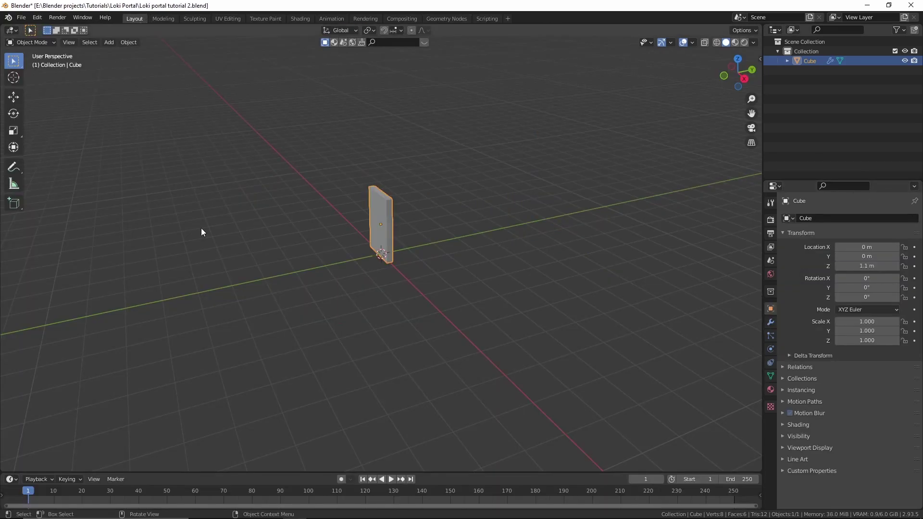
left_click_drag(103, 472, 103, 465)
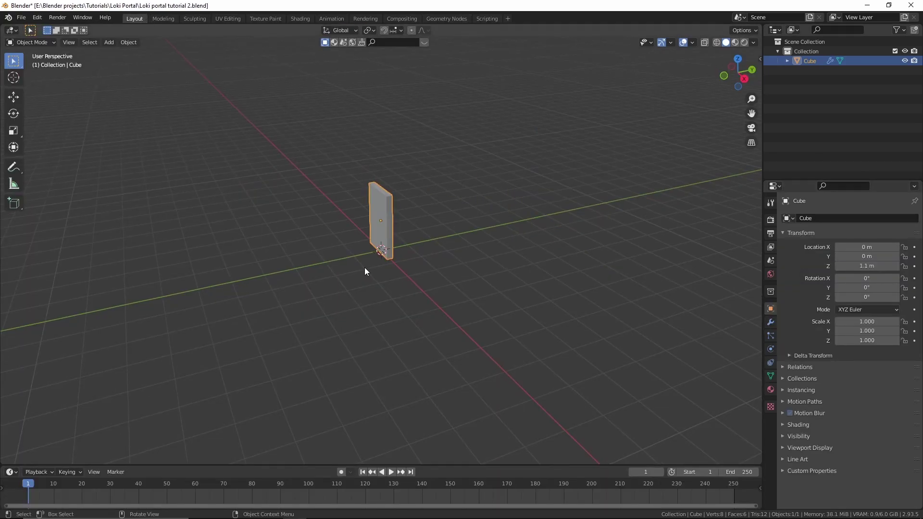
left_click(771, 322)
left_click(868, 283)
type("0")
key("Return")
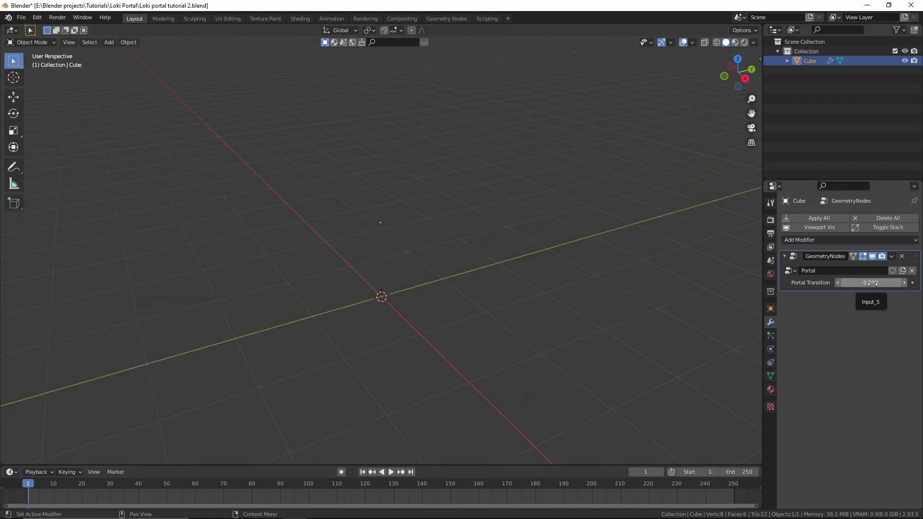
key("i")
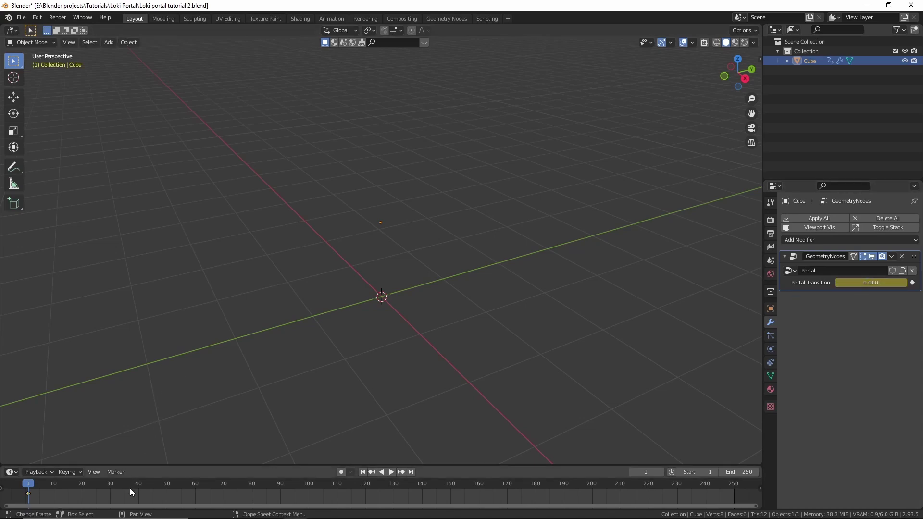
- At frame 40, set Portal Transition to 1 and insert a keyframe for it
left_click_drag(123, 483, 137, 484)
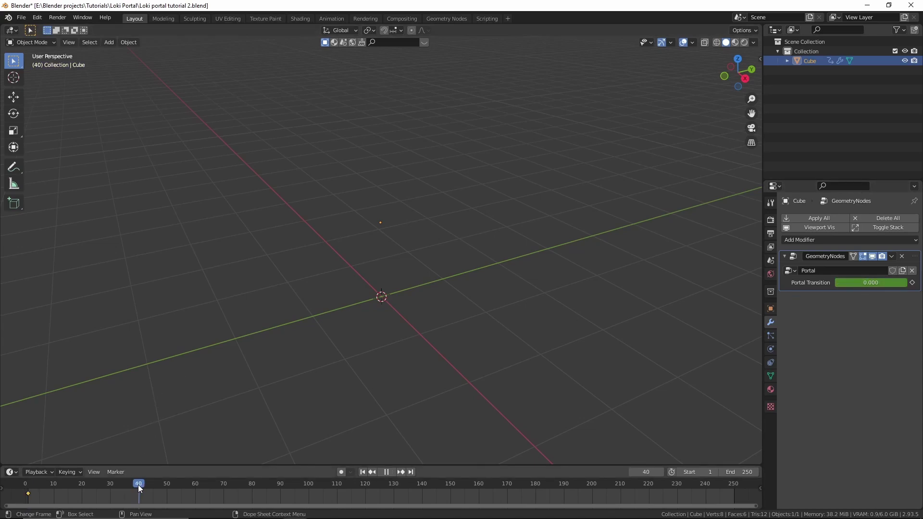
left_click_drag(853, 283, 905, 283)
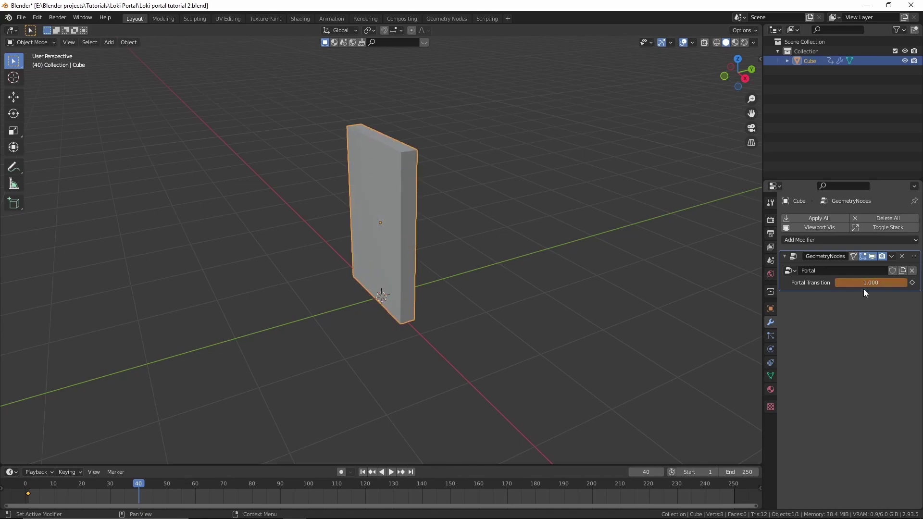
key("i")
middle_click_drag(118, 448, 155, 440)
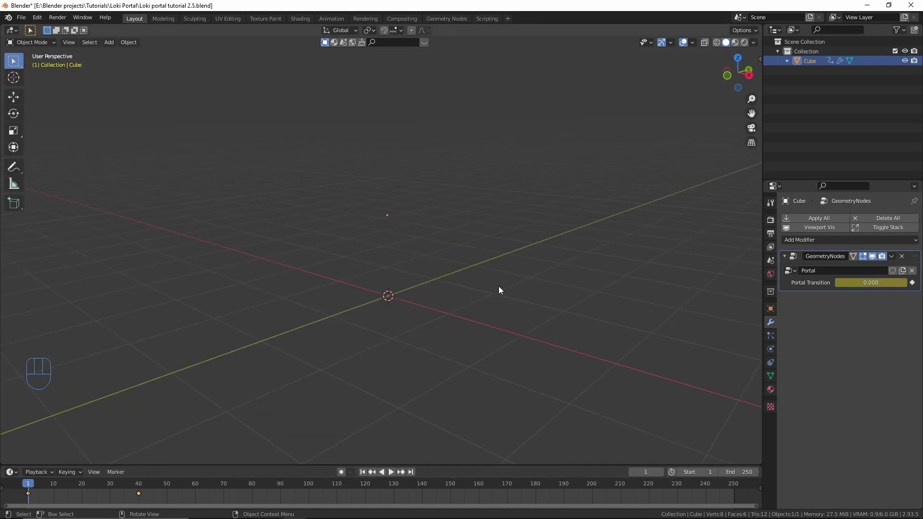
- Play the portal animation in the viewport from a slightly orbited angle
key("space")
middle_click_drag(499, 290, 477, 298)
key("shift+Left")
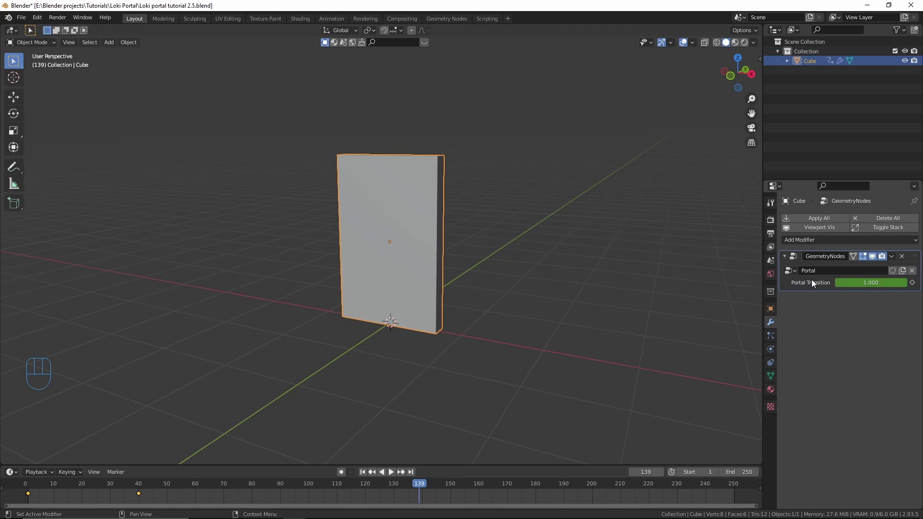
- Duplicate the cube's GeometryNodes modifier and disable the original in both viewport and render
key("shift+d")
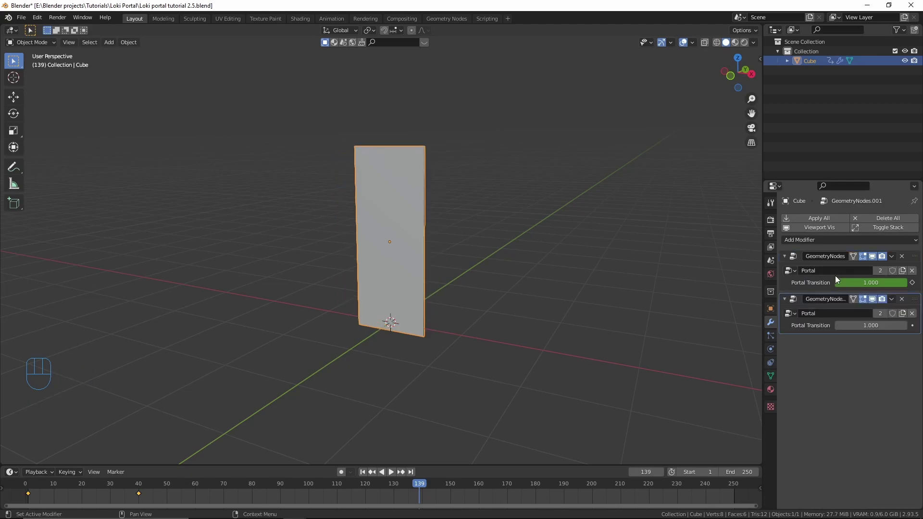
left_click(872, 256)
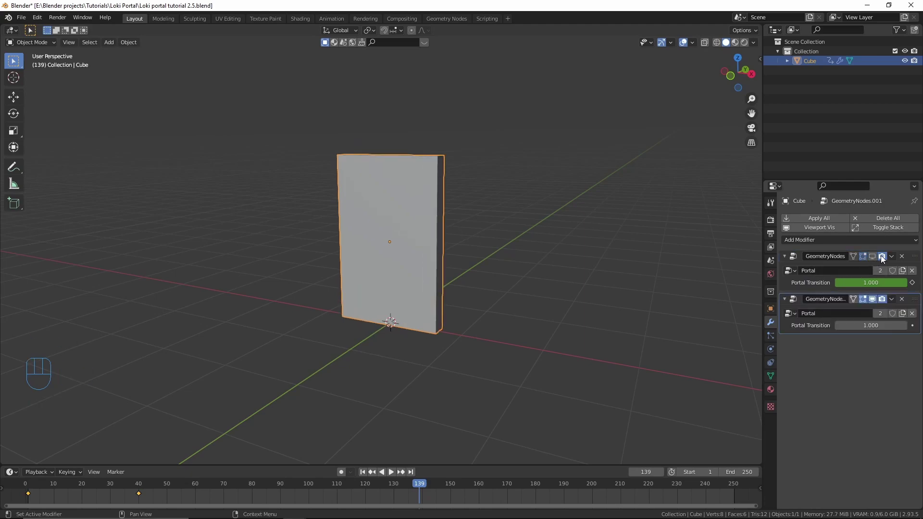
left_click(882, 256)
- Make the duplicated modifier's node group single-user and rename it Portal Verical
left_click(878, 314)
double_click(838, 311)
left_click(839, 311)
key("BackSpace")
key("BackSpace")
key("BackSpace")
key("BackSpace")
type("Ho")
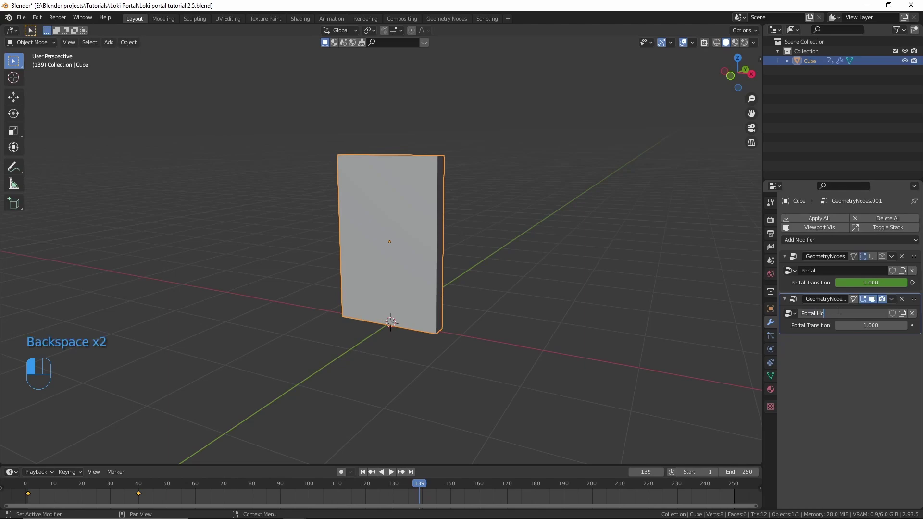
key("BackSpace")
key("BackSpace")
type("Verical")
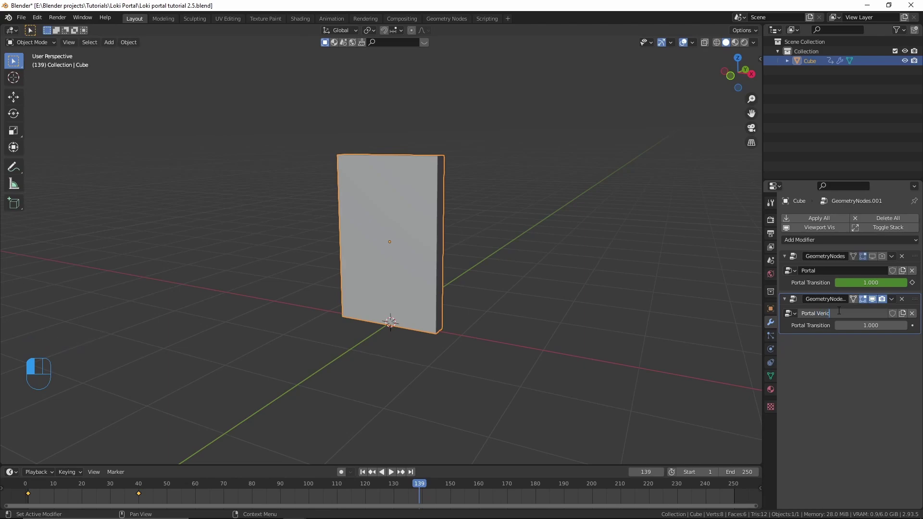
key("Return")
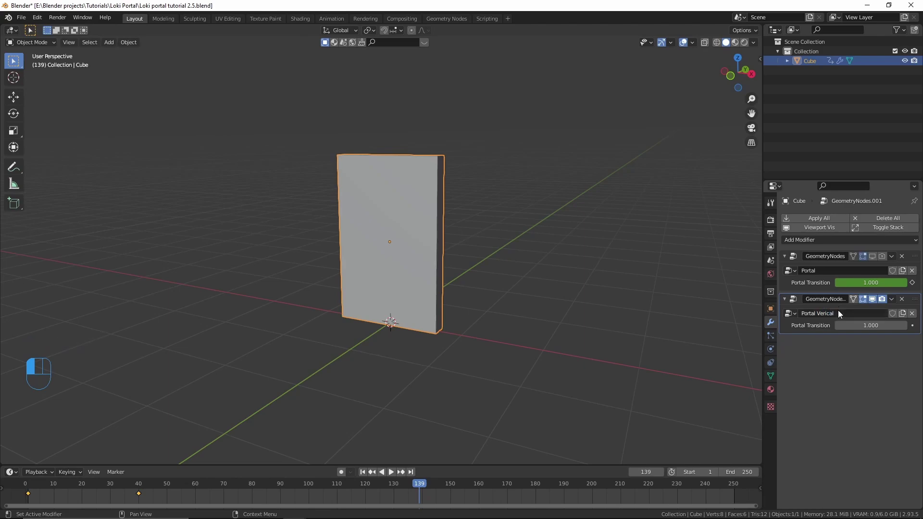
- Rename the original modifier's node group as Portal Horizontal
double_click(835, 269)
type("Horizontal")
key("Return")
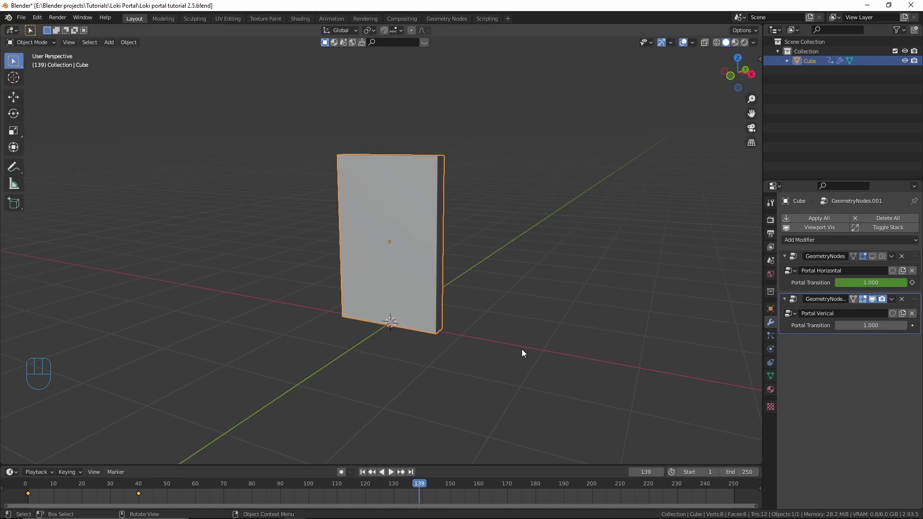
- At frame 1, set the Portal Verical modifier's Portal Transition to 0 and keyframe it
key("shift+Left")
left_click(859, 327)
type("0")
key("Return")
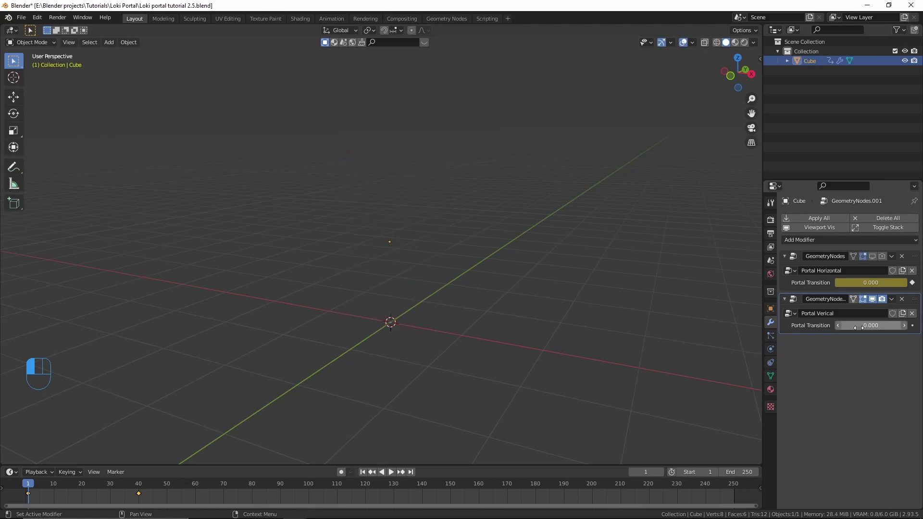
key("i")
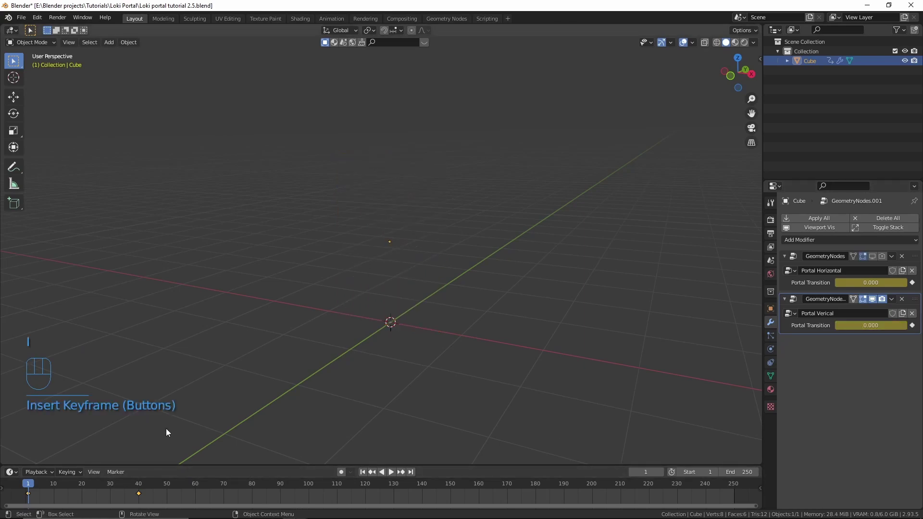
- At frame 40, set the Portal Verical modifier's Portal Transition to 1 and keyframe it
left_click(138, 483)
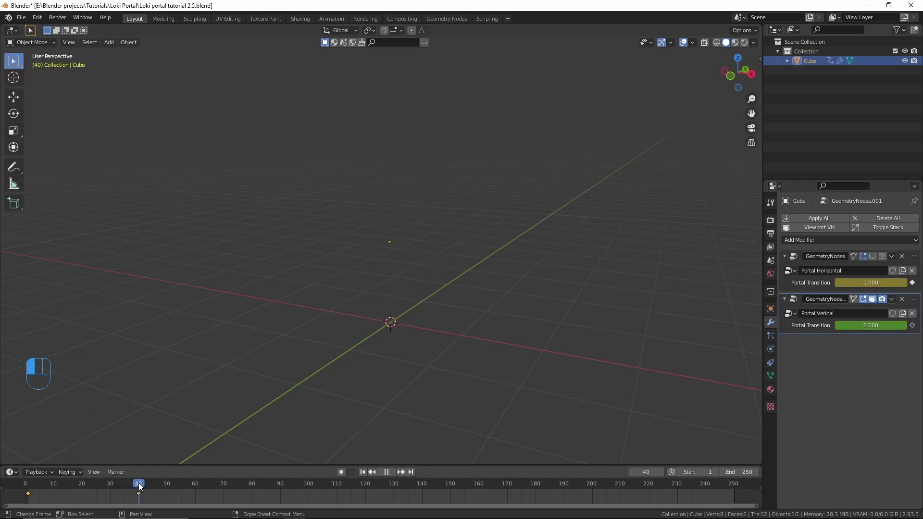
left_click_drag(854, 329, 905, 328)
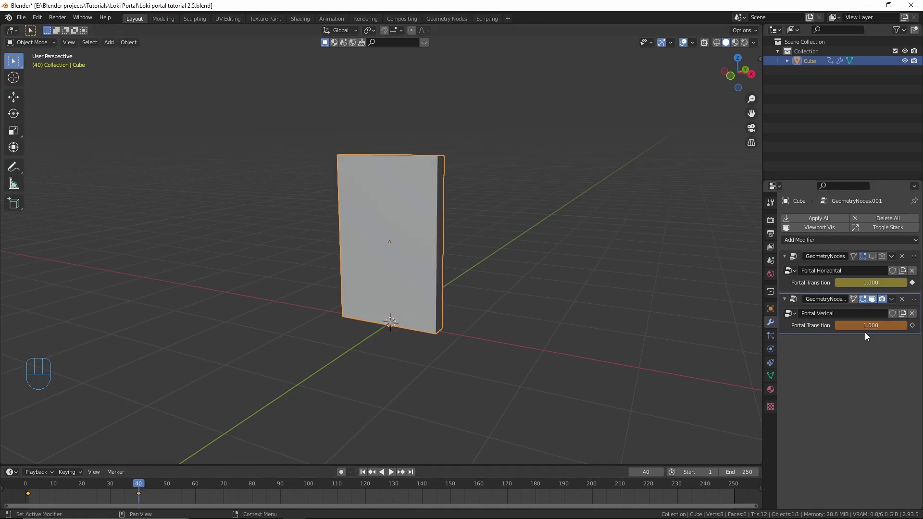
key("i")
- Play the duplicated modifier's animation from frame 1 and stop it once the portal has opened
key("shift+Left")
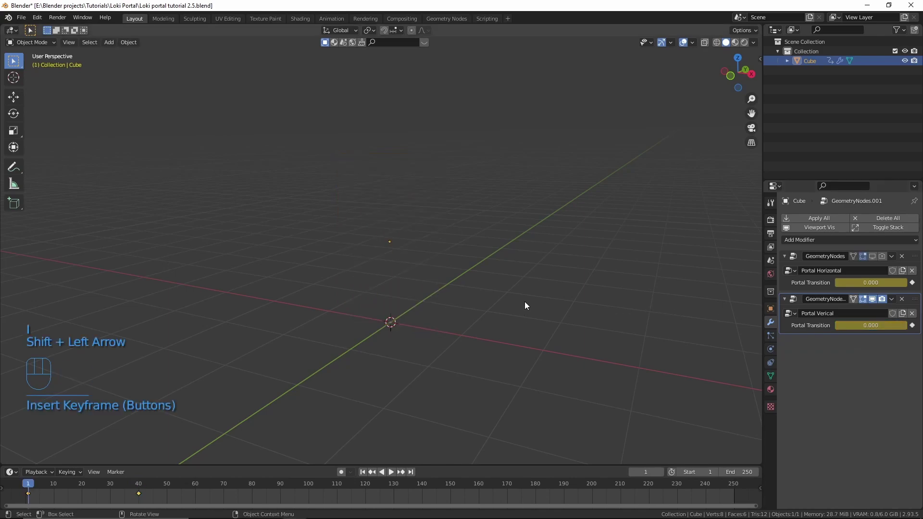
key("space")
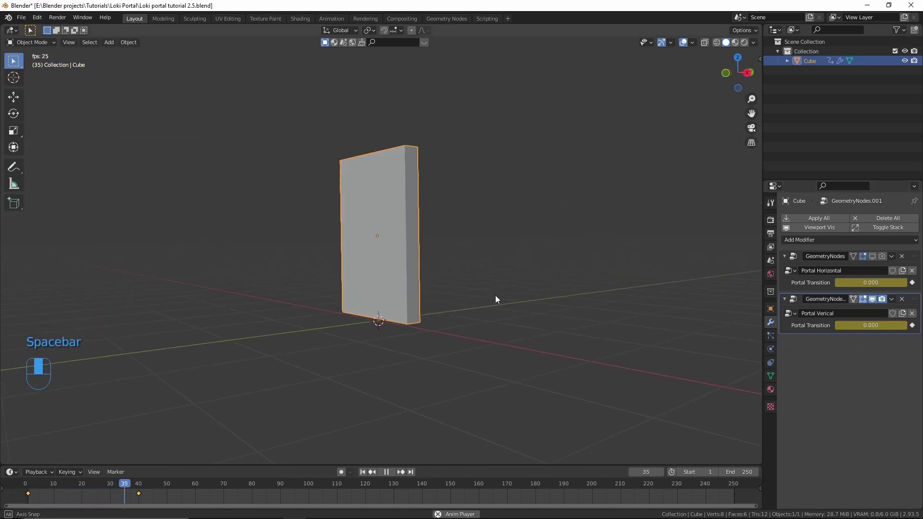
key("space")
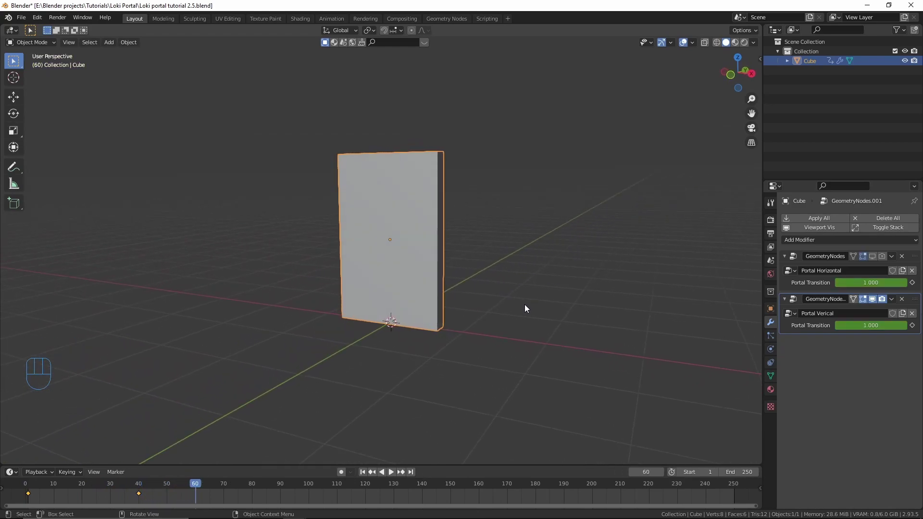
- In the Geometry Nodes workspace, expand the Multiply node feeding the Z Clamp in Portal Verical and reposition it slightly
left_click(448, 19)
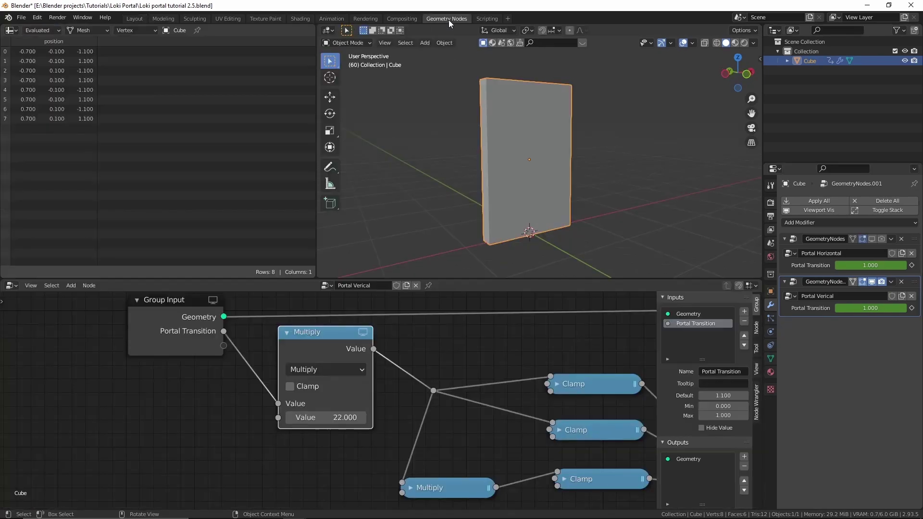
middle_click_drag(501, 389, 372, 383)
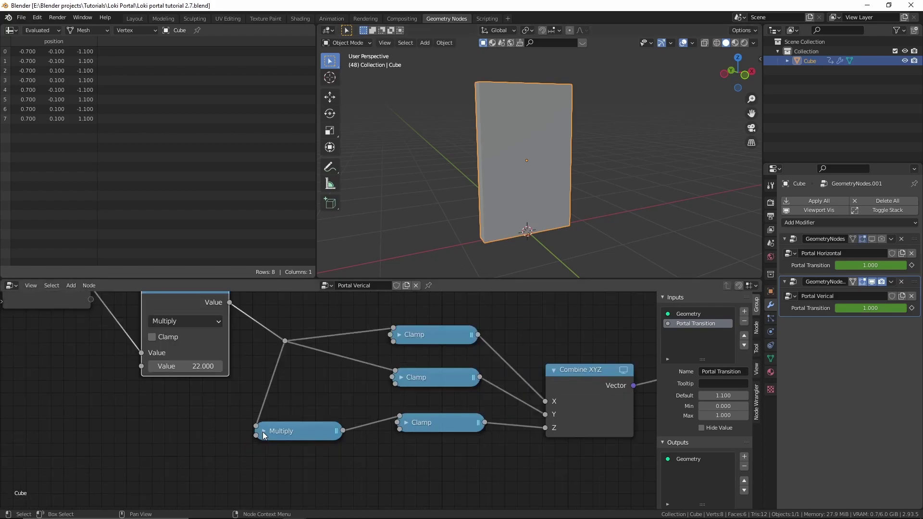
left_click(262, 432)
middle_click_drag(295, 437, 314, 410)
scroll(318, 402, "down", 1)
left_click_drag(307, 411, 311, 409)
middle_click_drag(293, 407, 321, 388)
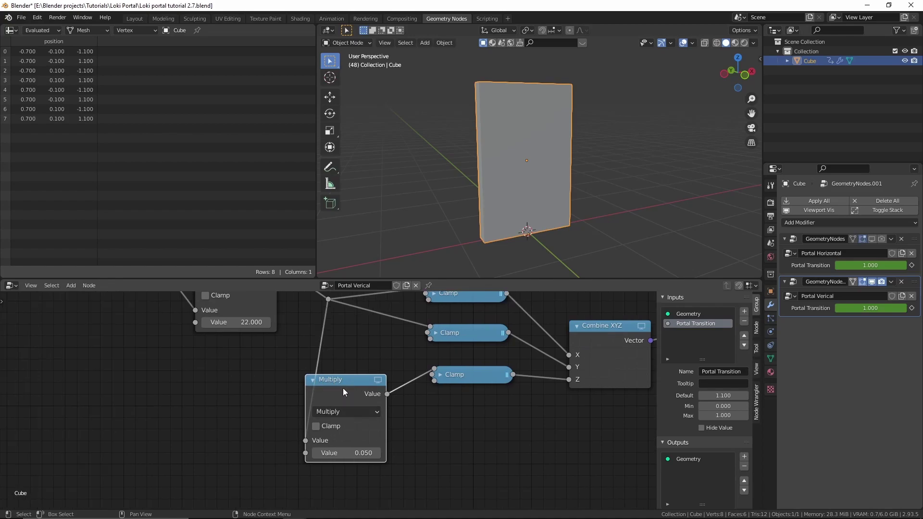
- Remove the Multiply node feeding the Z Clamp in Portal Verical, reconnecting the Clamp directly to the incoming value
key("x")
key("ctrl+z")
key("ctrl+x")
- Add a Math node and insert it into the link feeding the X Clamp
middle_click_drag(346, 332, 327, 411)
scroll(408, 366, "down", 2)
key("shift+a")
left_click(347, 333)
type("math")
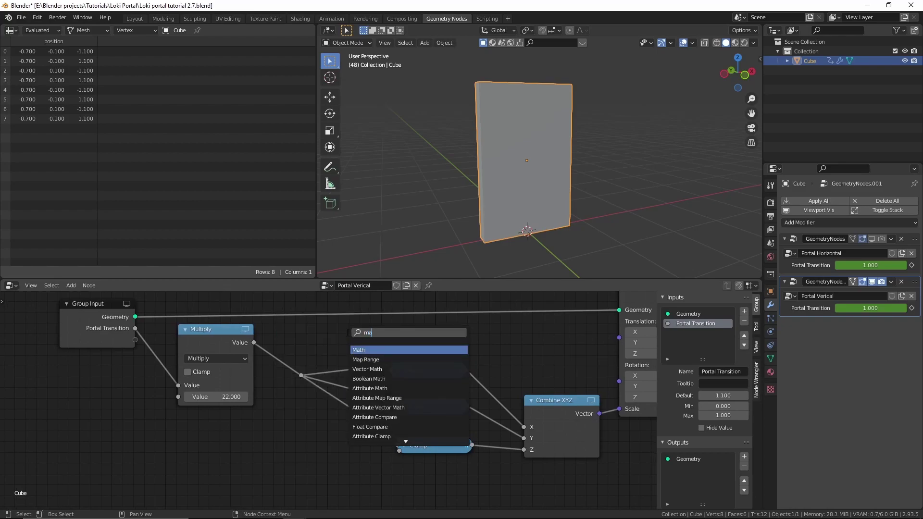
left_click(369, 348)
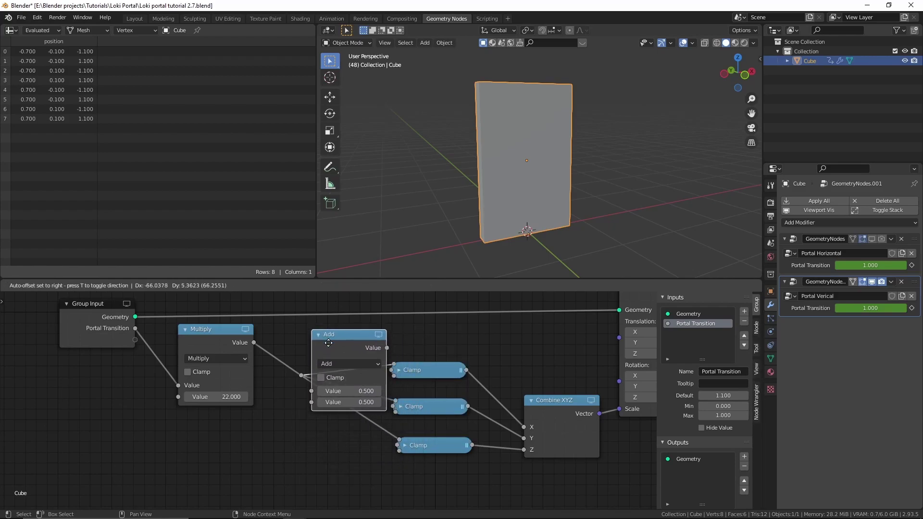
left_click(330, 343)
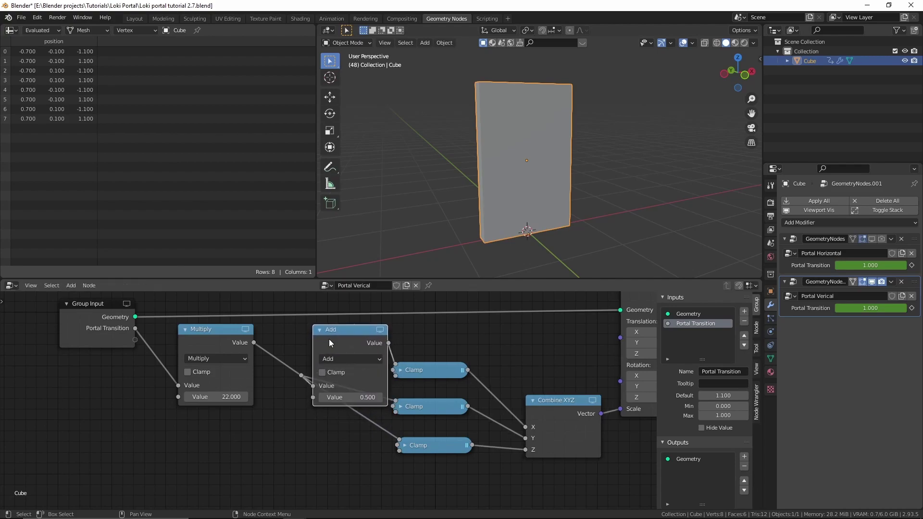
- Spread out the Clamp nodes to make room and set the new Math node's operation to Divide
left_click(434, 366)
middle_click_drag(441, 393, 396, 367)
left_click_drag(396, 366, 416, 439)
key("g")
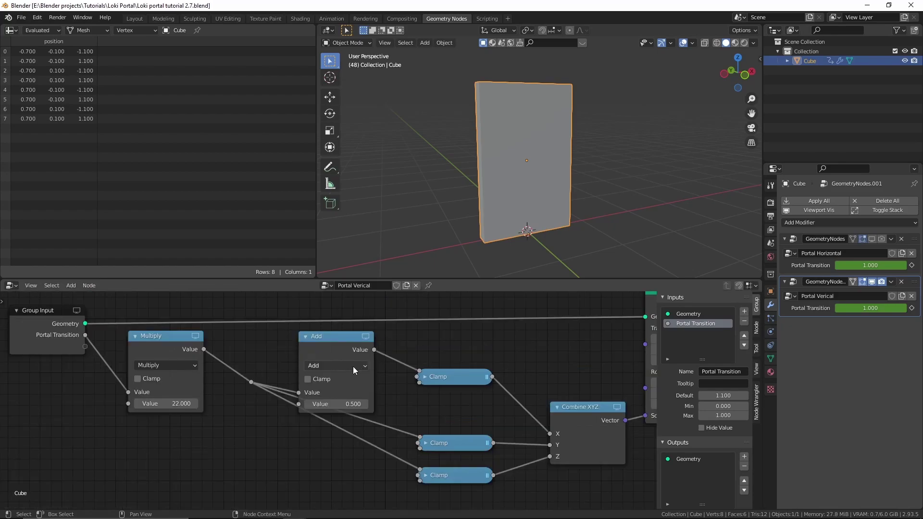
left_click(344, 366)
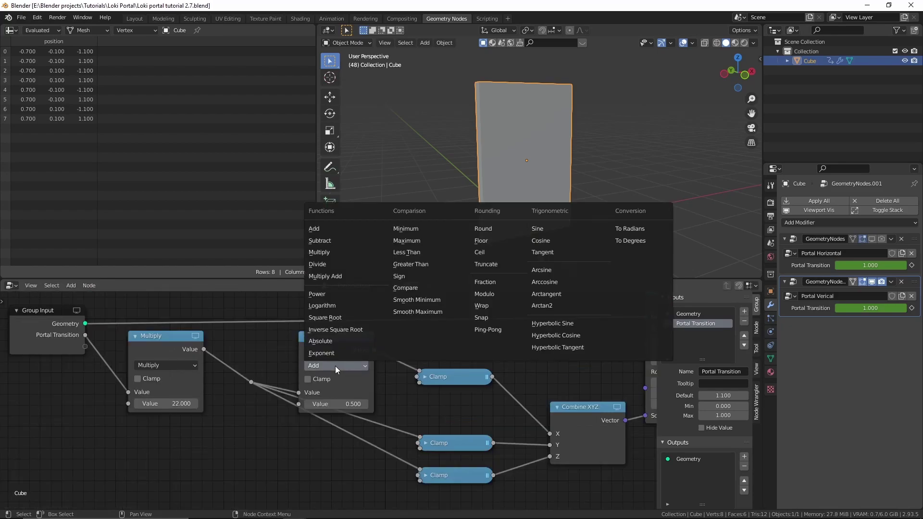
left_click(333, 262)
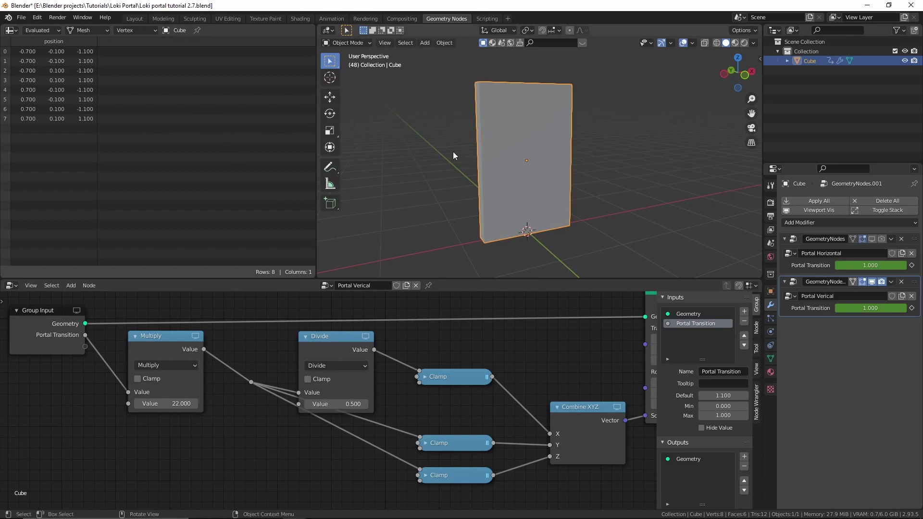
- In the Layout workspace, scrub to frame 7 and step one frame back and forth to examine the opening
left_click(136, 20)
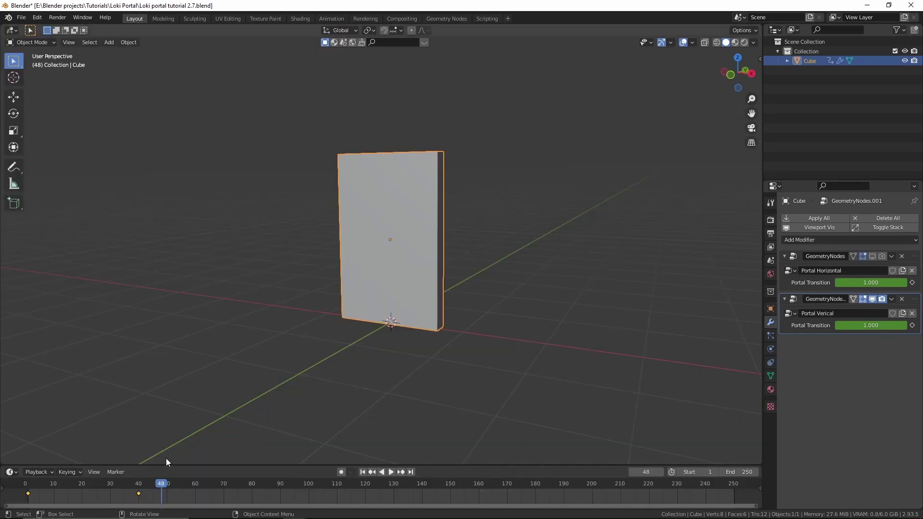
left_click_drag(159, 487, 46, 497)
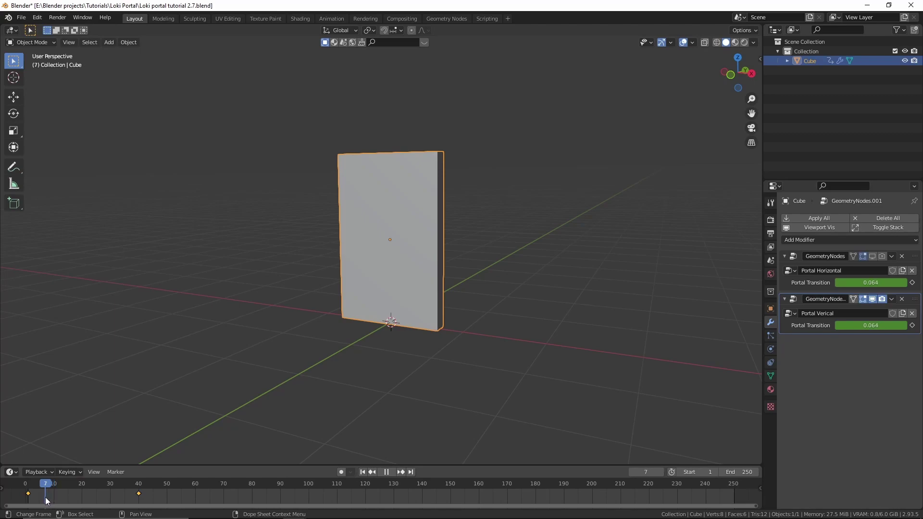
scroll(319, 314, "up", 1)
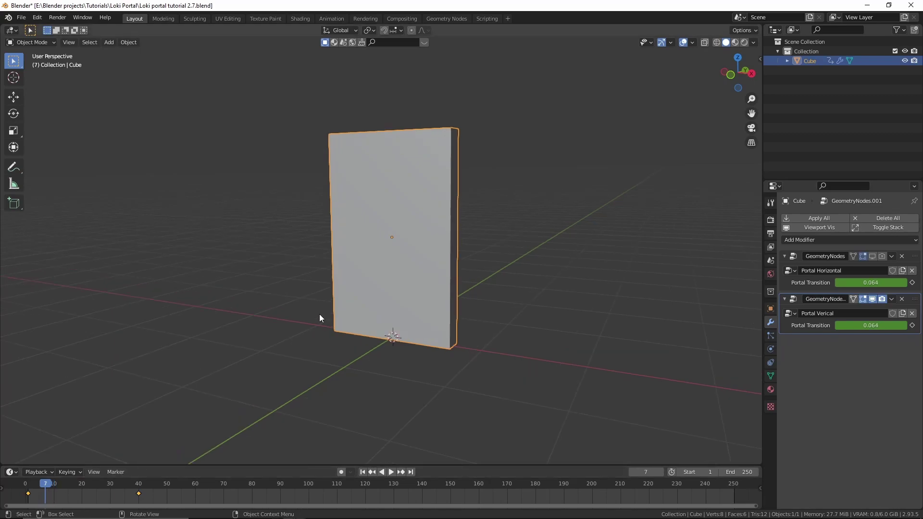
key("Left")
key("Right")
key("Left")
key("Right")
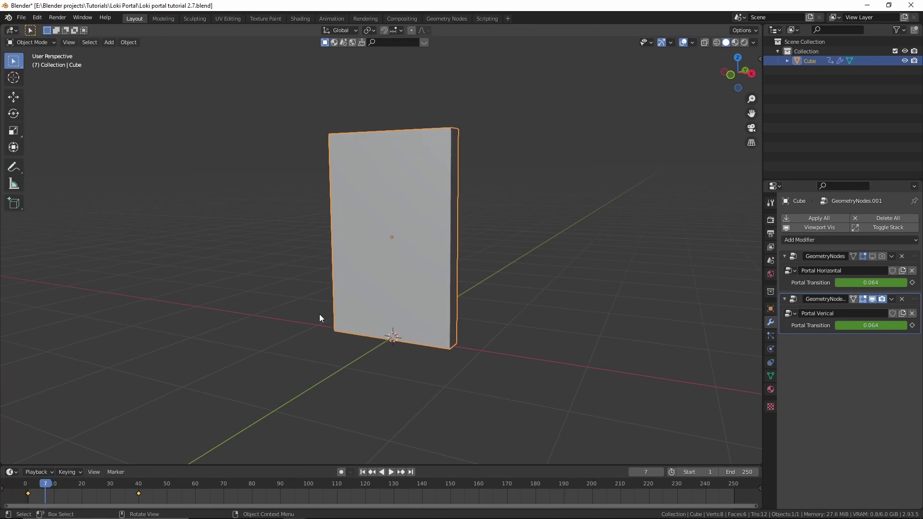
- In the Geometry Nodes workspace, raise the Divide node's second value, trying 25 and settling on 26.4
left_click(440, 20)
left_click_drag(339, 402, 418, 403)
left_click(339, 403)
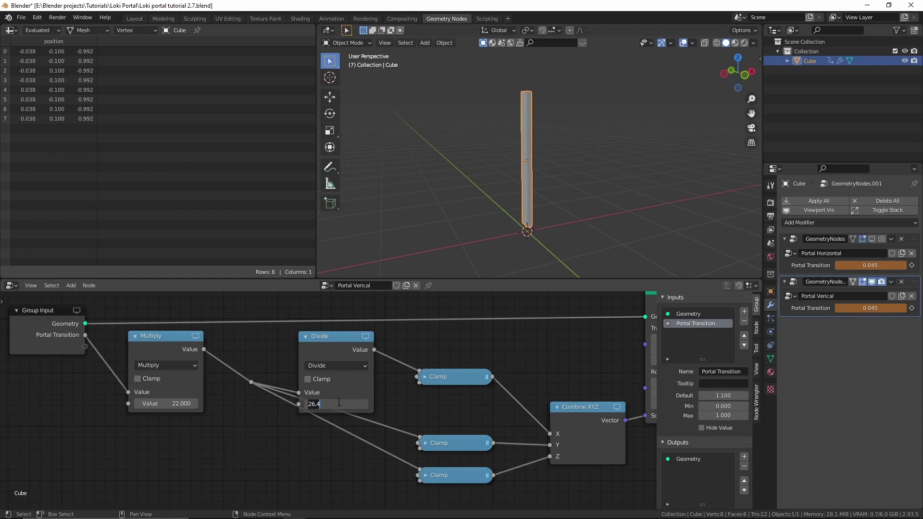
type("25")
key("Return")
scroll(581, 156, "up", 1)
mouse_move(581, 153)
middle_mouse_down()
mouse_move(530, 144)
mouse_move(575, 148)
middle_mouse_up()
- Play the vertical opening from frame 1 while viewing it from another angle, and stop once the portal is open
key("space")
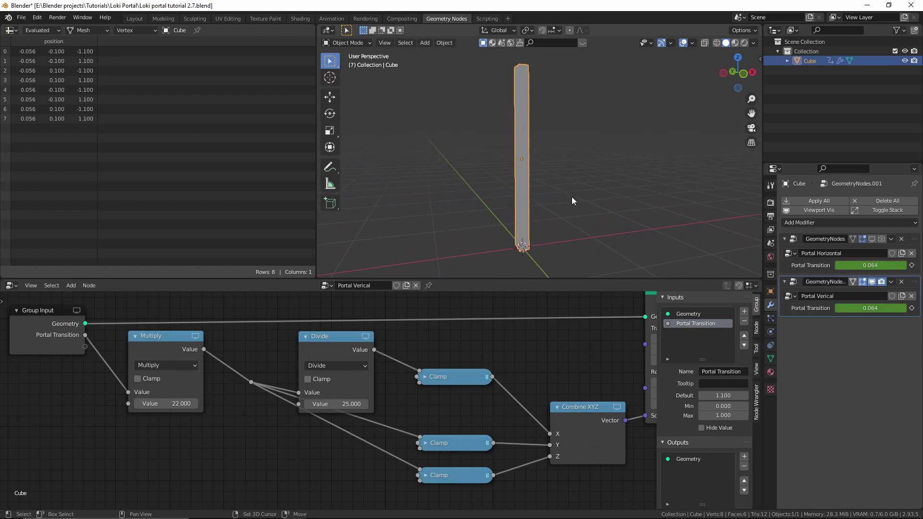
key("shift+Left")
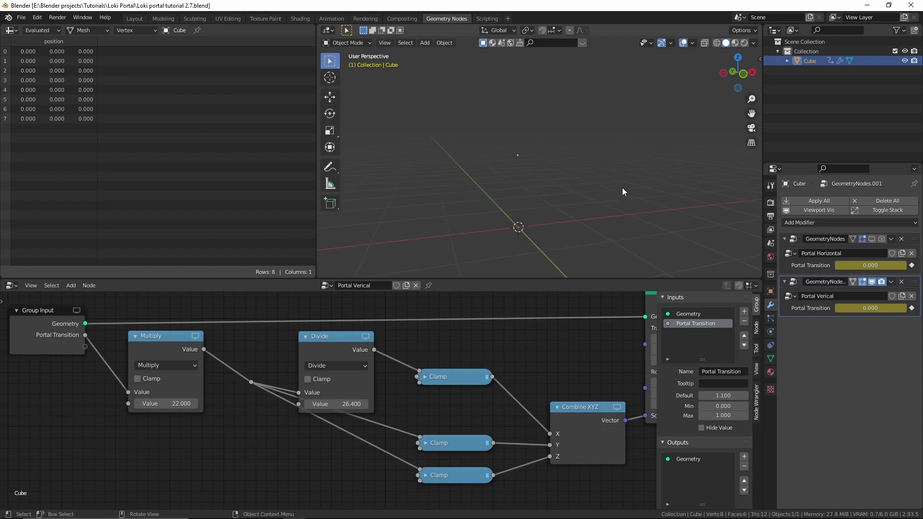
key("space")
middle_click_drag(619, 198, 526, 201)
key("space")
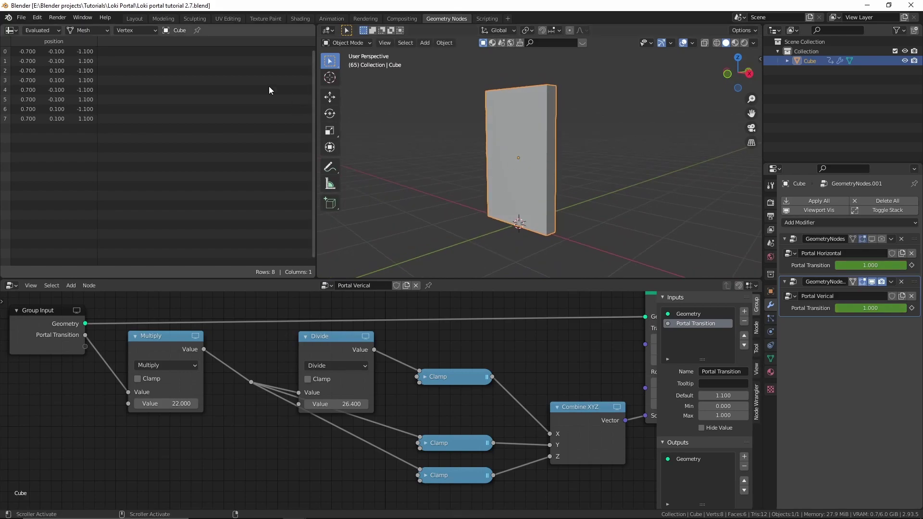
- Set the current frame to 40 in the Layout workspace and return to Geometry Nodes with a front view of the portal
left_click(139, 19)
left_click_drag(158, 485, 140, 487)
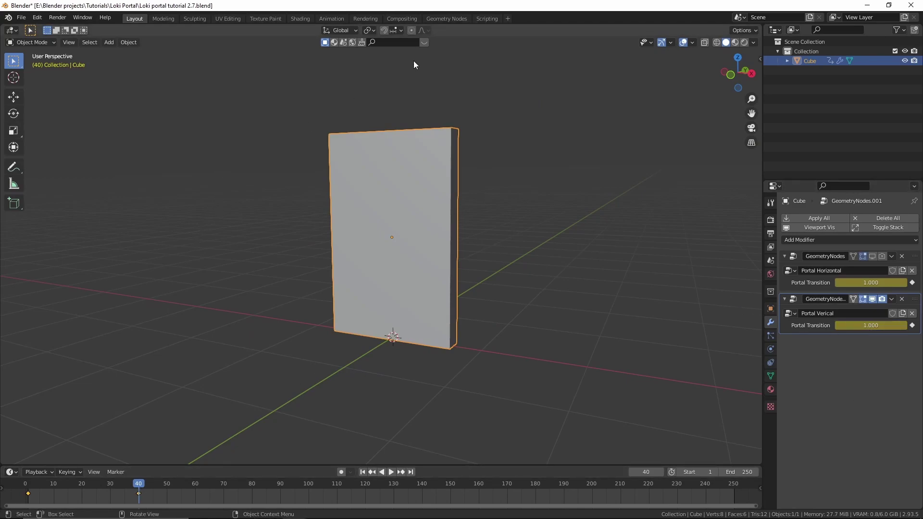
left_click(447, 19)
key("KP_1")
scroll(569, 179, "up", 3)
middle_click_drag(571, 173, 567, 138, "shift")
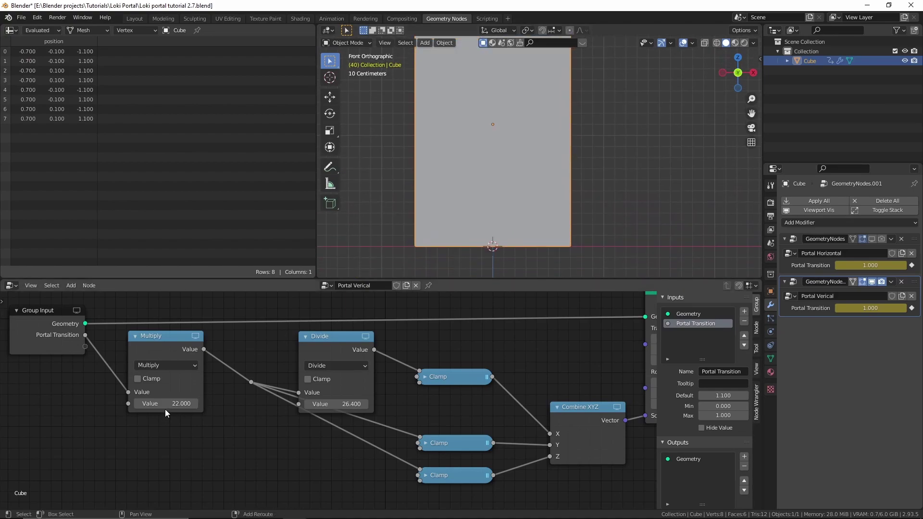
- Lower the second value of the Multiply node after Group Input, trying 18.1 and settling on 18.5
mouse_move(175, 404)
left_mouse_down("shift")
mouse_move(157, 405)
mouse_move(178, 405)
left_mouse_up("shift")
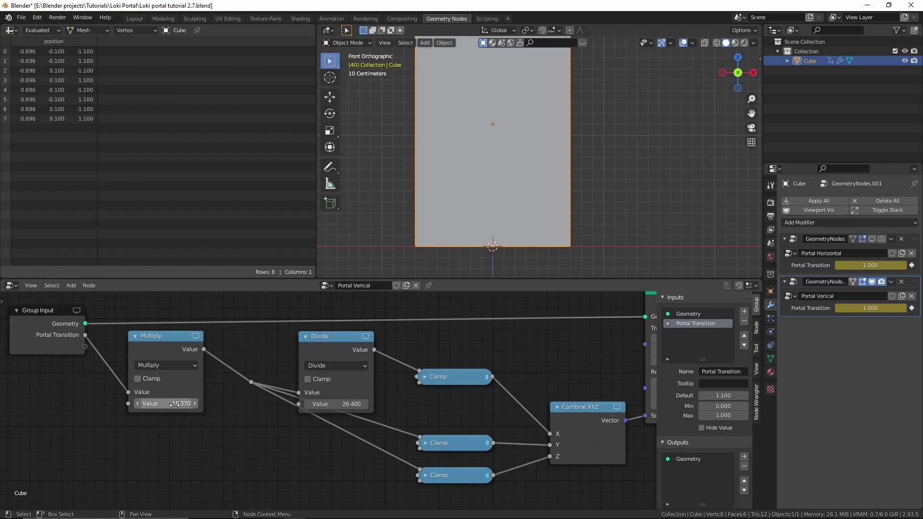
left_click(176, 405)
type("18.1")
key("Return")
mouse_move(176, 405)
left_mouse_down()
mouse_move(200, 405)
mouse_move(171, 405)
left_mouse_up()
left_click(166, 403)
type("18")
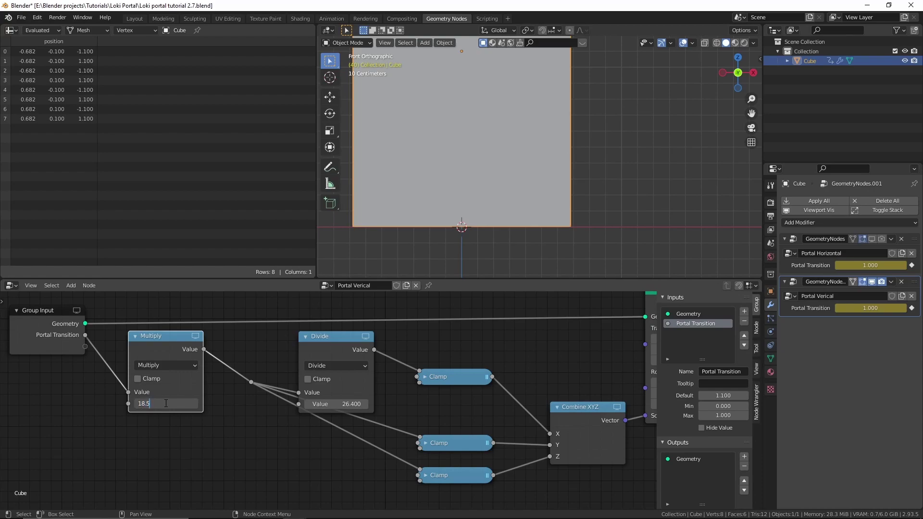
key("Return")
- Test slightly different Multiply values, such as 18.79, against the portal's edge and cancel the changes
scroll(558, 200, "up", 4)
scroll(493, 241, "down", 2)
mouse_move(172, 404)
left_mouse_down("shift")
mouse_move(182, 403)
mouse_move(168, 404)
left_mouse_up("shift")
right_click(172, 403)
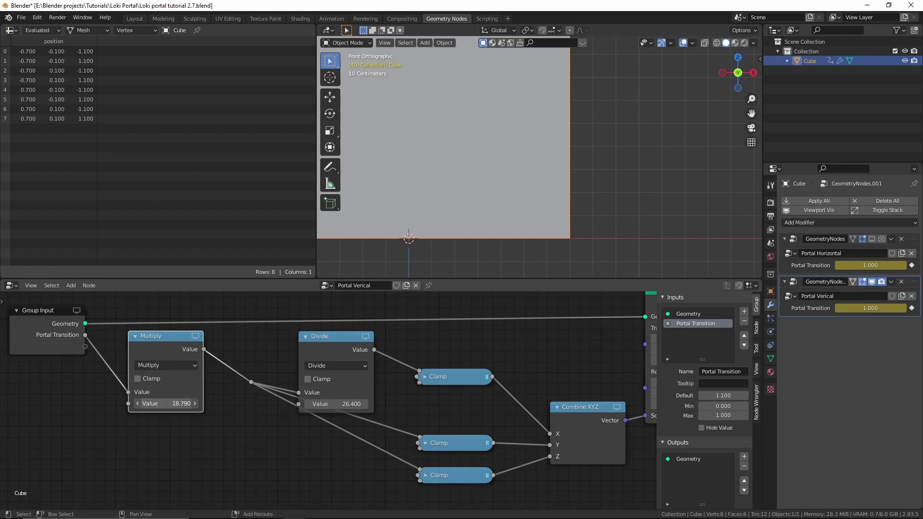
right_click(166, 405)
left_click_drag(167, 405, 160, 406, "shift")
right_click(170, 407)
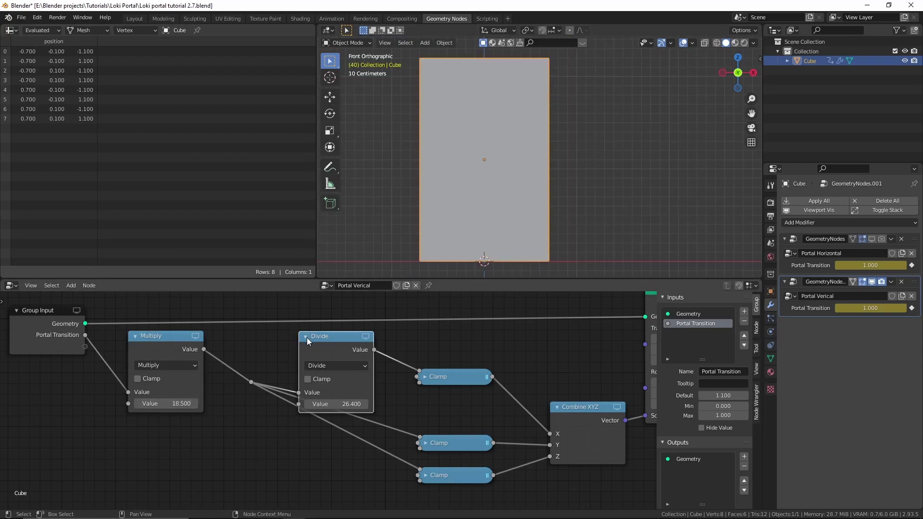
- Collapse the Divide node and move it in front of the X Clamp
left_click(304, 337)
left_click_drag(319, 337, 341, 369)
left_click(353, 347)
- Replay the Portal Verical animation from frame 1 in an angled view and stop it after frame 40
scroll(452, 194, "down", 3)
middle_click_drag(457, 191, 429, 205)
key("shift+Left")
key("space")
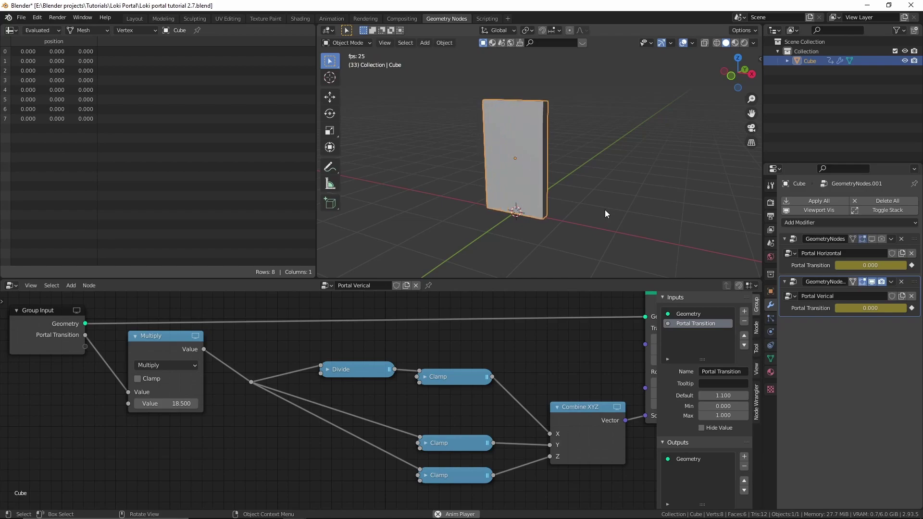
key("space")
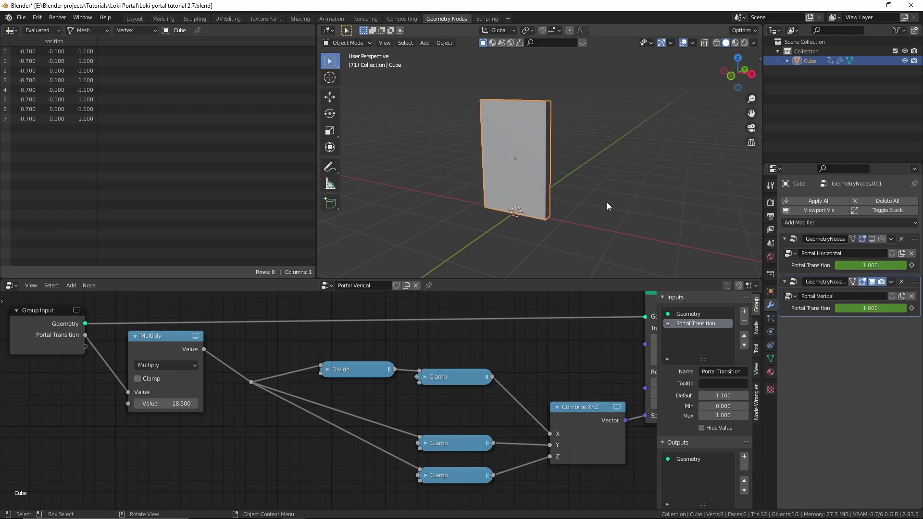
- Disable the Portal Verical modifier in viewport and render, and enable Portal Horizontal for both
left_click(872, 282)
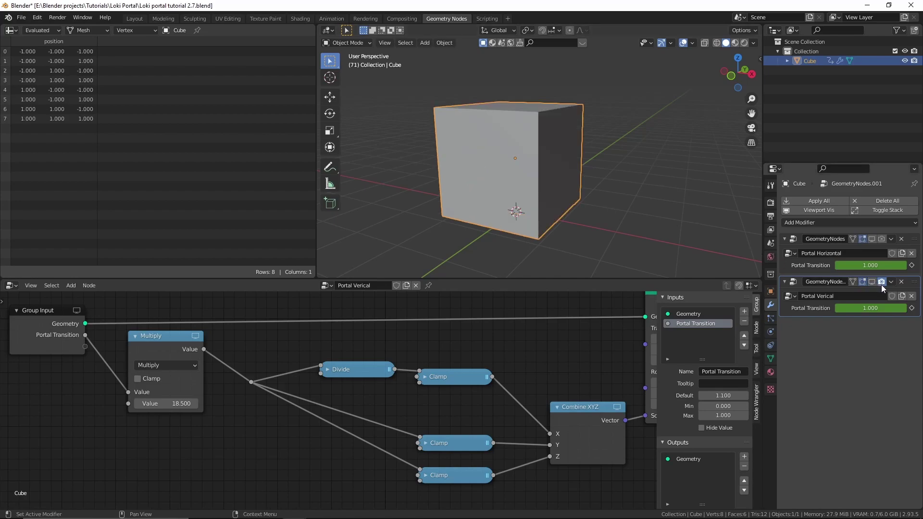
left_click(882, 282)
left_click(872, 240)
left_click(882, 240)
- Play the Portal Horizontal animation from frame 1, stop it once the portal is open, and save the file
key("shift+Left")
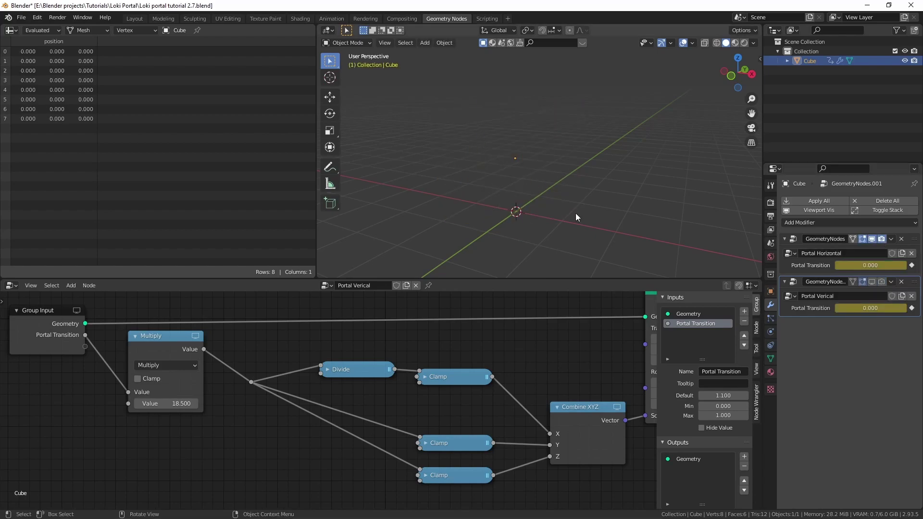
key("space")
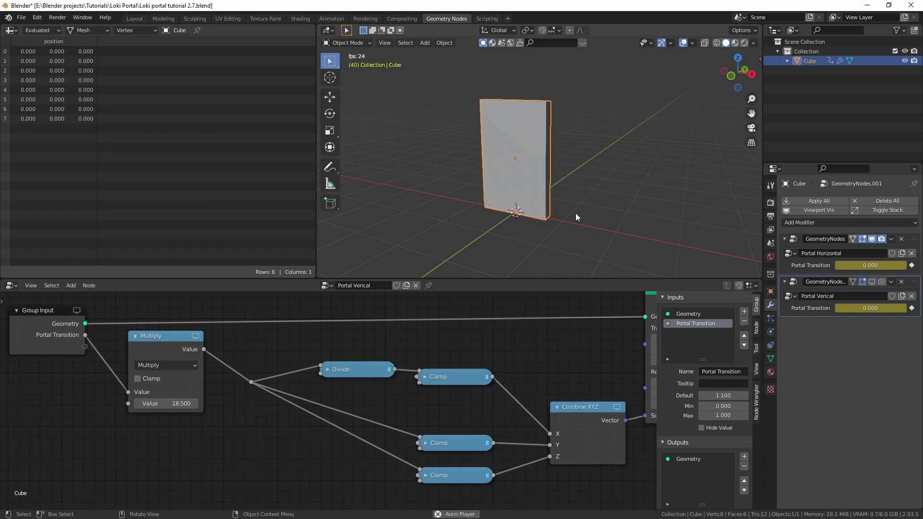
key("space")
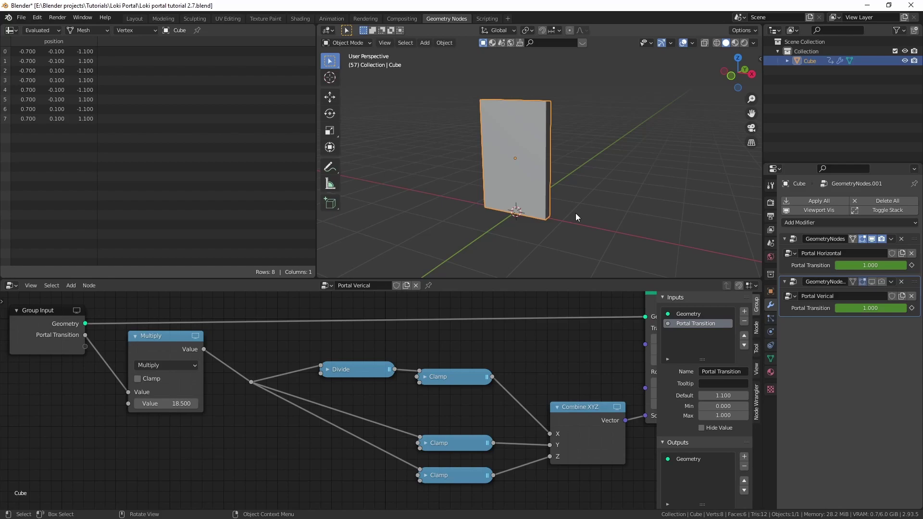
key("ctrl+s")
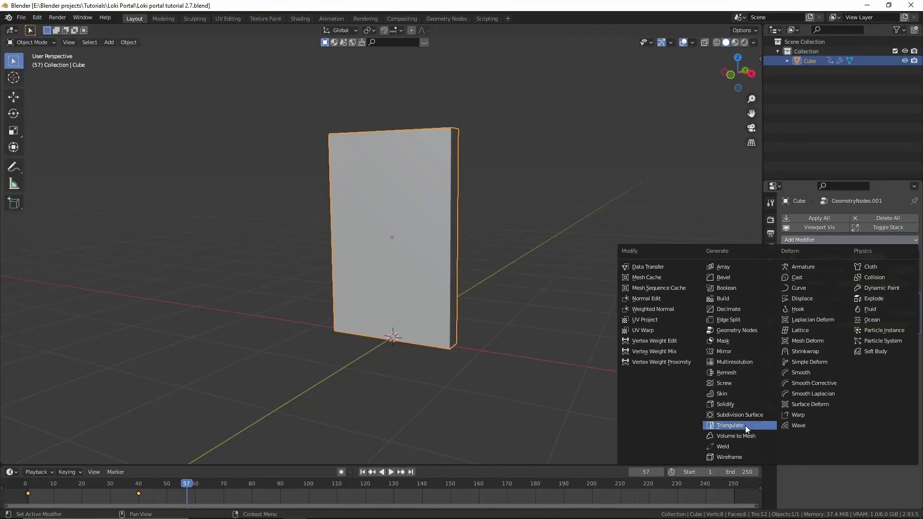
- Add a Wireframe modifier to the cube and turn off Replace Original
left_click(730, 455)
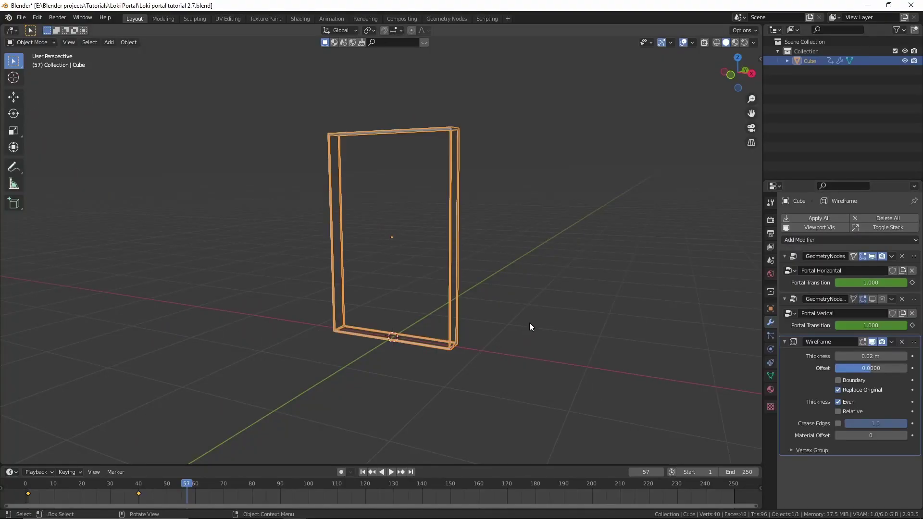
scroll(530, 323, "up", 1)
middle_click_drag(503, 269, 525, 313)
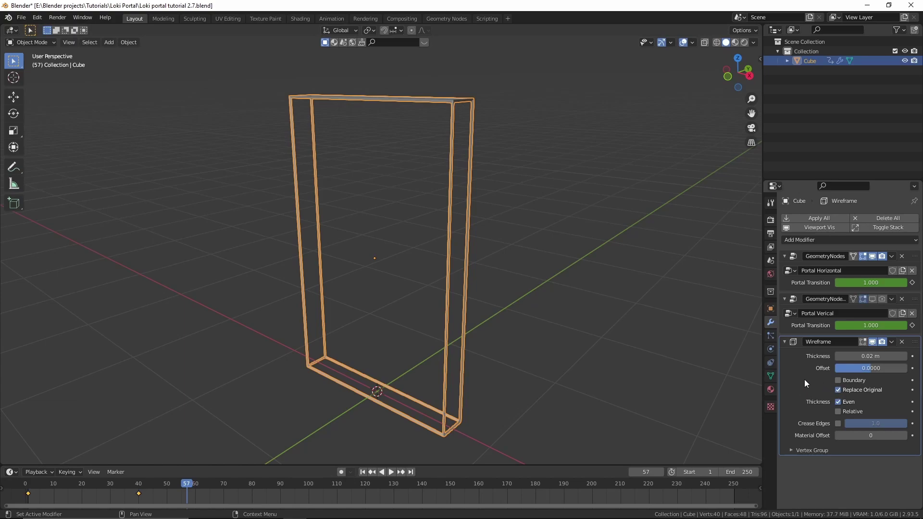
left_click(838, 390)
middle_click_drag(527, 159, 505, 226)
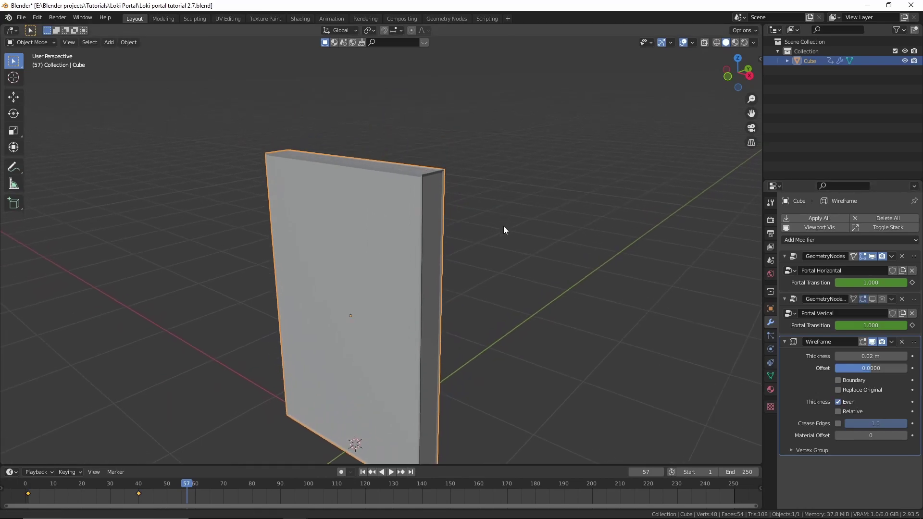
- Set the Wireframe modifier's thickness to 0.005 m and inspect the portal's edges
scroll(505, 227, "up", 3)
left_click(849, 356)
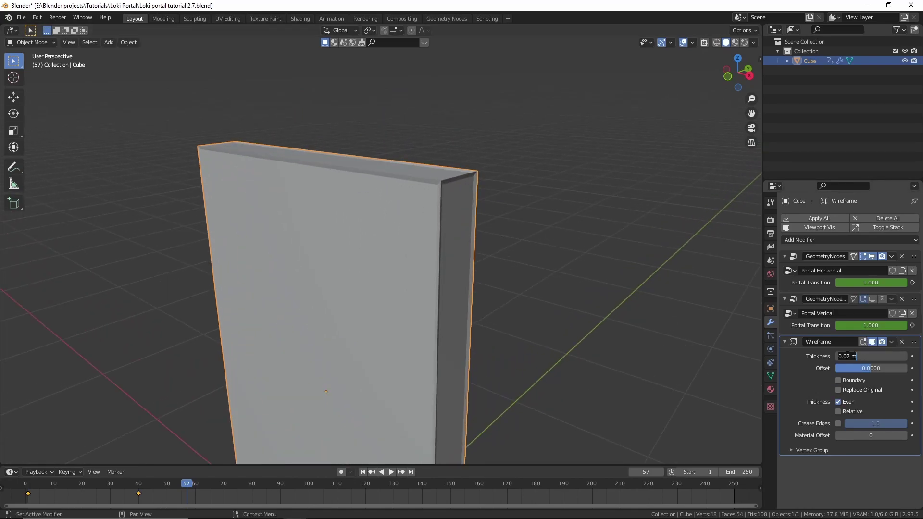
left_click(847, 357)
type("05")
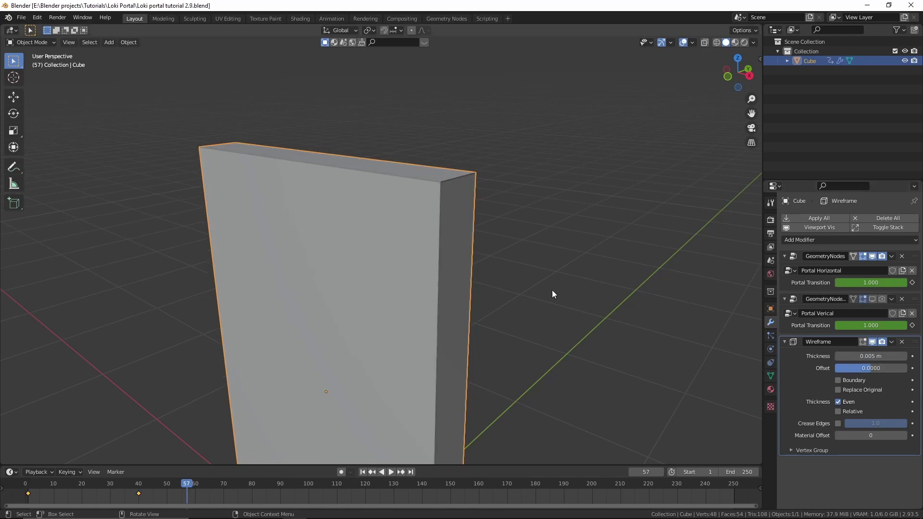
middle_click_drag(551, 291, 604, 272)
scroll(520, 278, "down", 1)
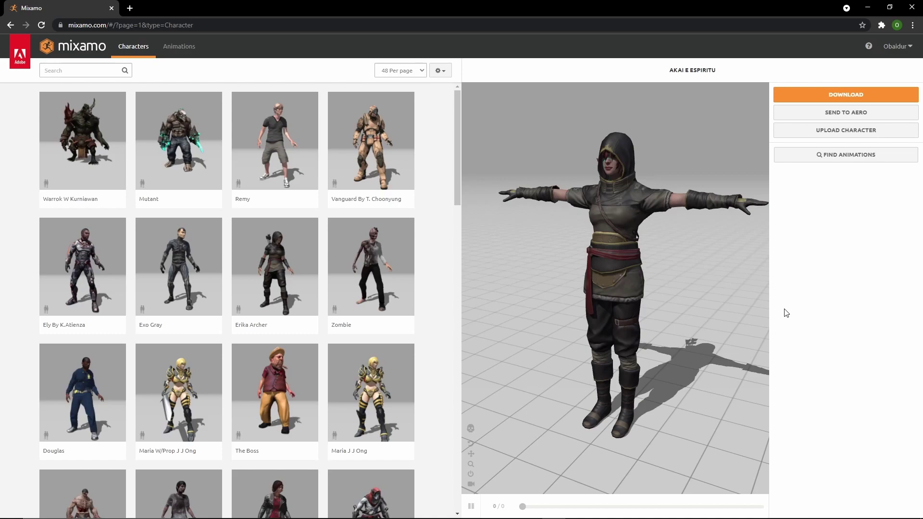
- On the Mixamo website, browse the Characters library and go to its second page
scroll(413, 394, "down", 15)
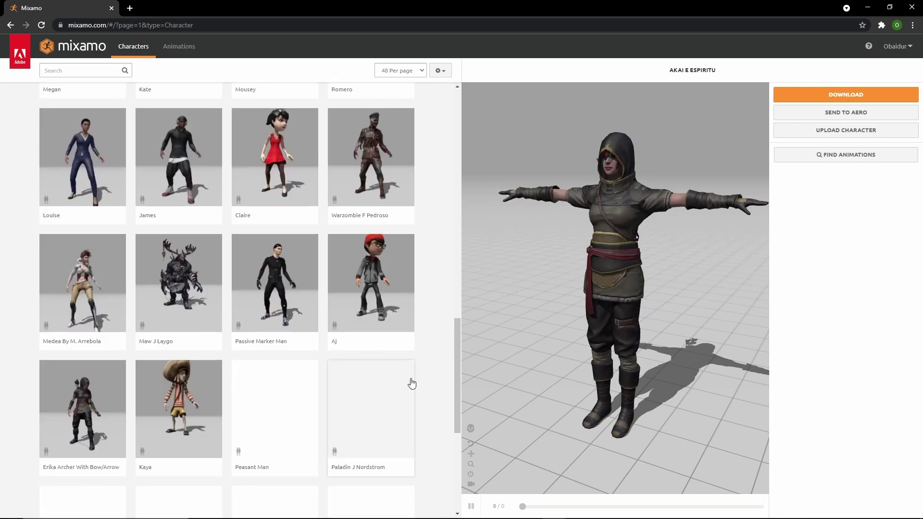
scroll(412, 383, "down", 5)
left_click(220, 454)
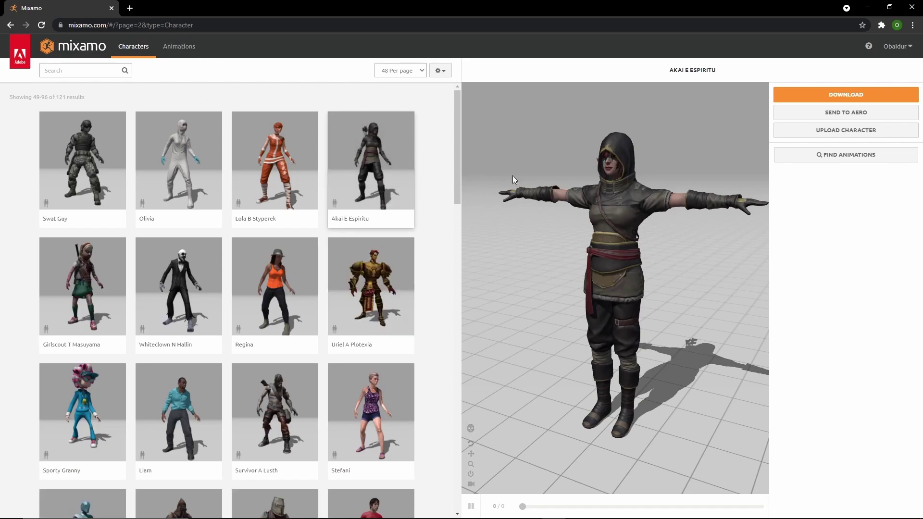
- Search the Mixamo animations library for "walk" and browse the first page of results
left_click(175, 46)
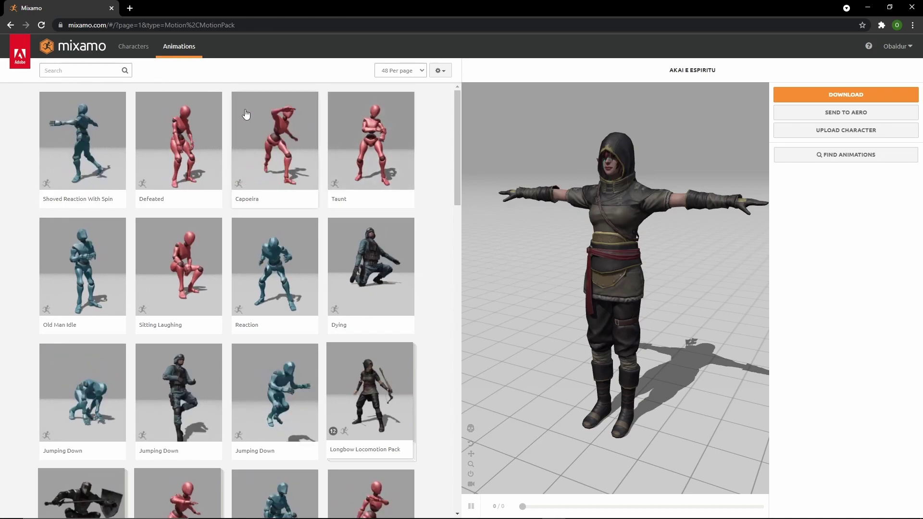
left_click(92, 68)
type("walk")
key("Return")
scroll(447, 134, "down", 20)
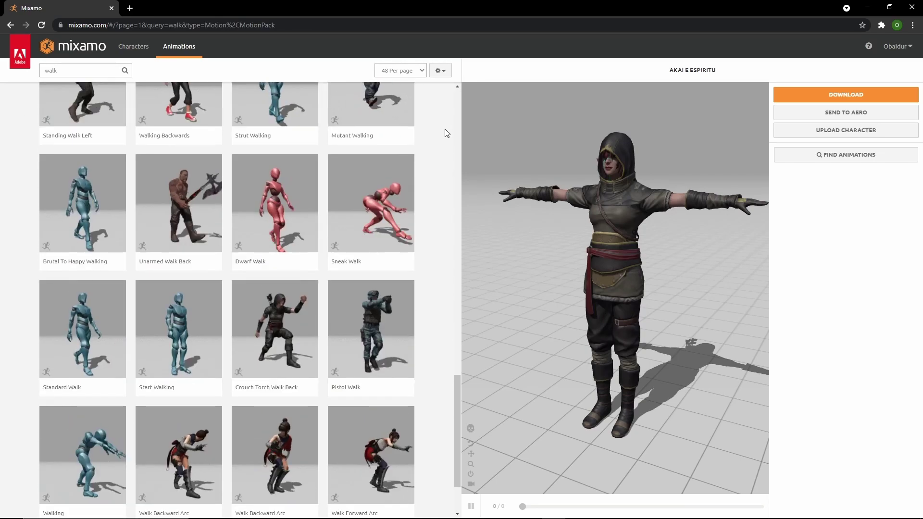
scroll(446, 134, "down", 2)
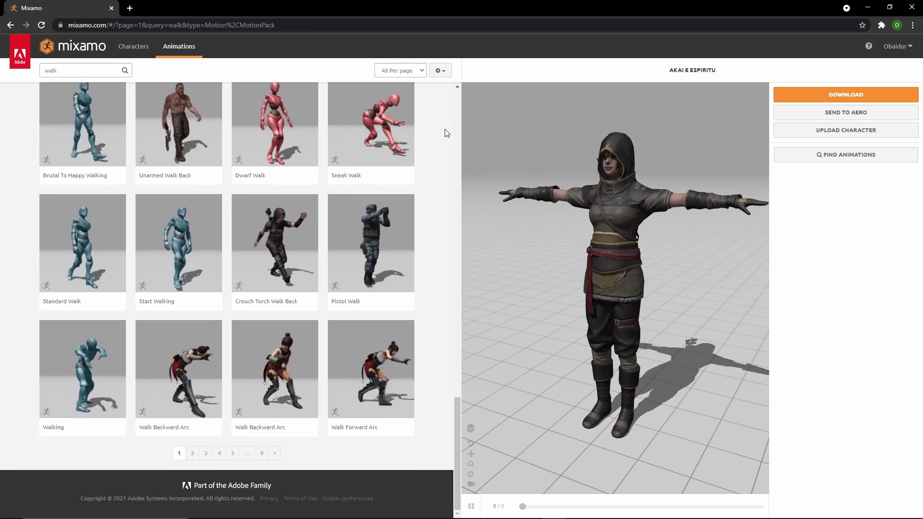
- Apply the Standard Walk animation to Akai E Espiritu, enable In Place, and download the character
left_click(72, 265)
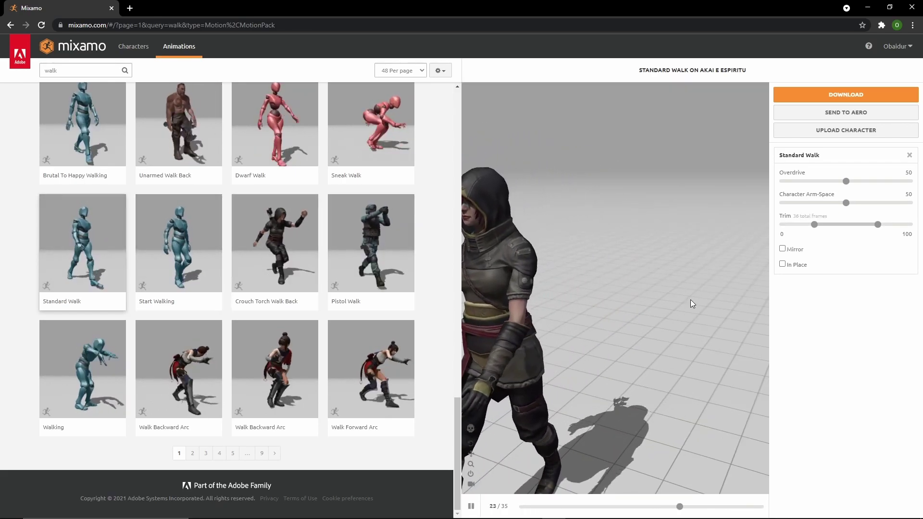
left_click(783, 265)
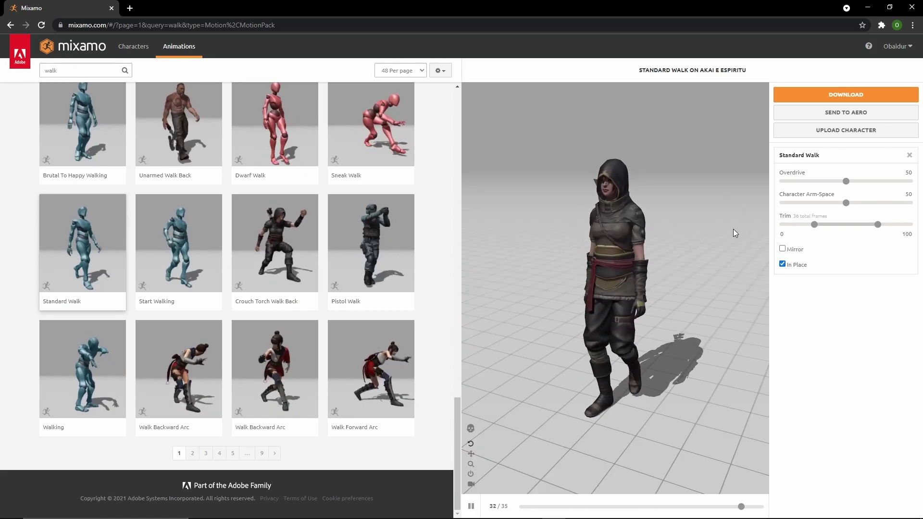
left_click(827, 102)
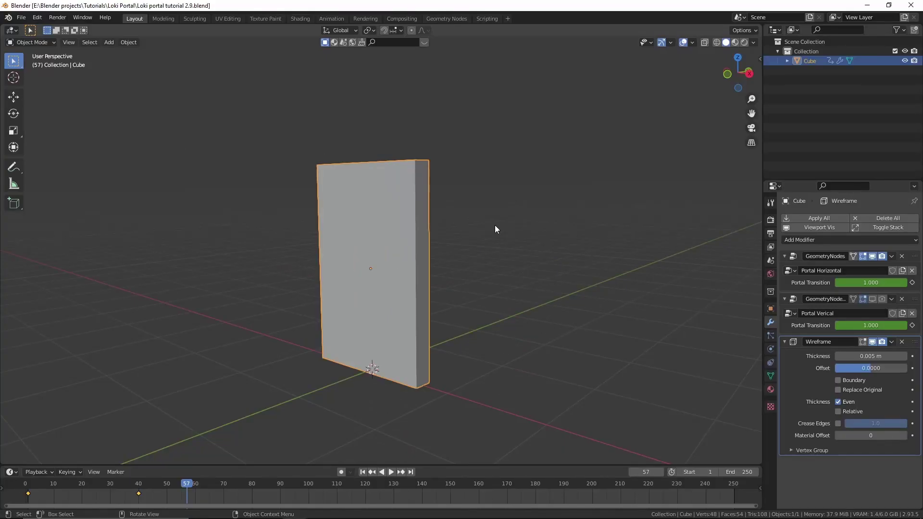
- Switch to Blender and import Standard Walk (3).fbx from the Models\Mixamo folder as an FBX
left_click(21, 18)
mouse_move(56, 148)
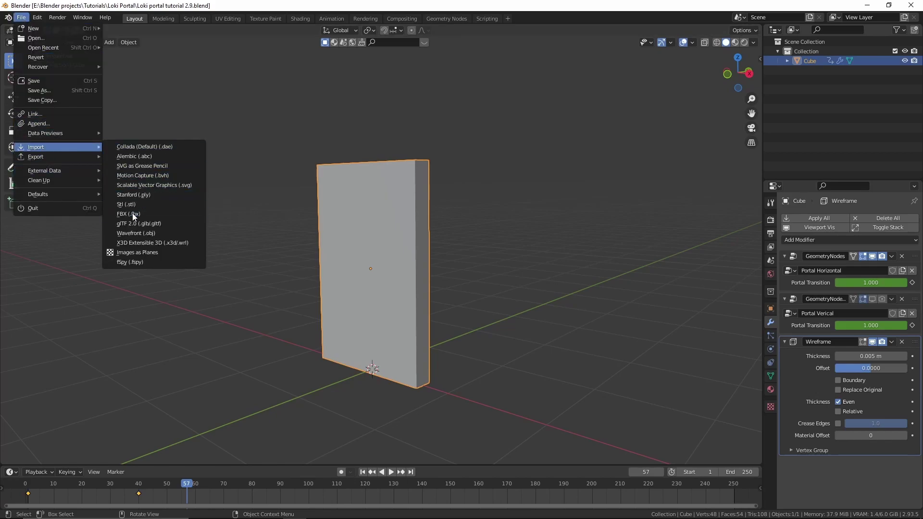
left_click(138, 217)
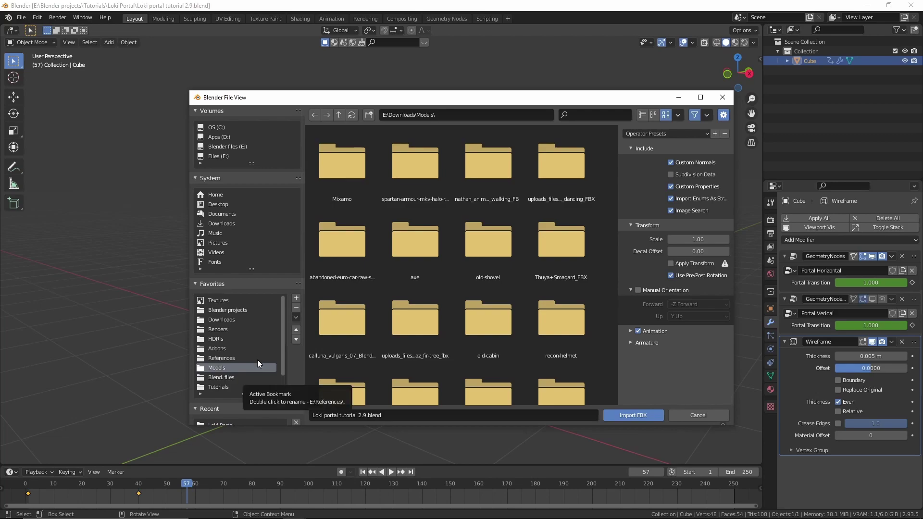
double_click(319, 195)
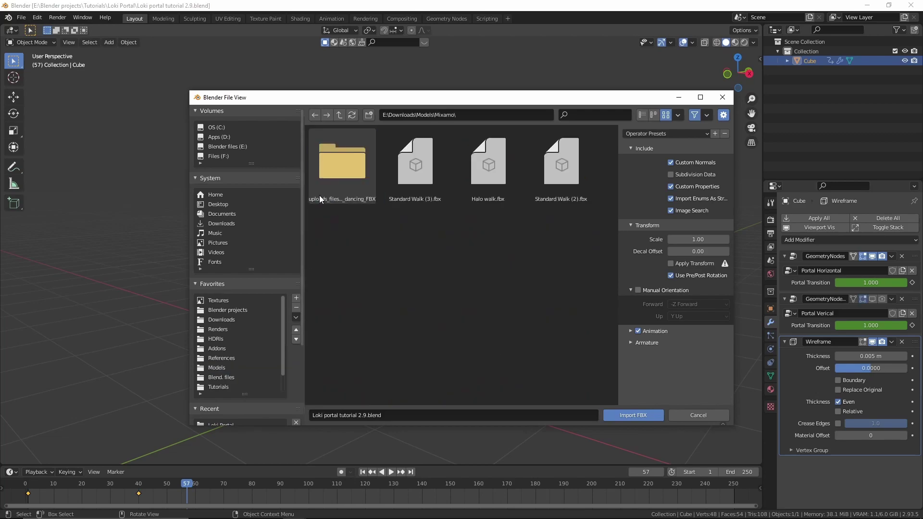
left_click(422, 187)
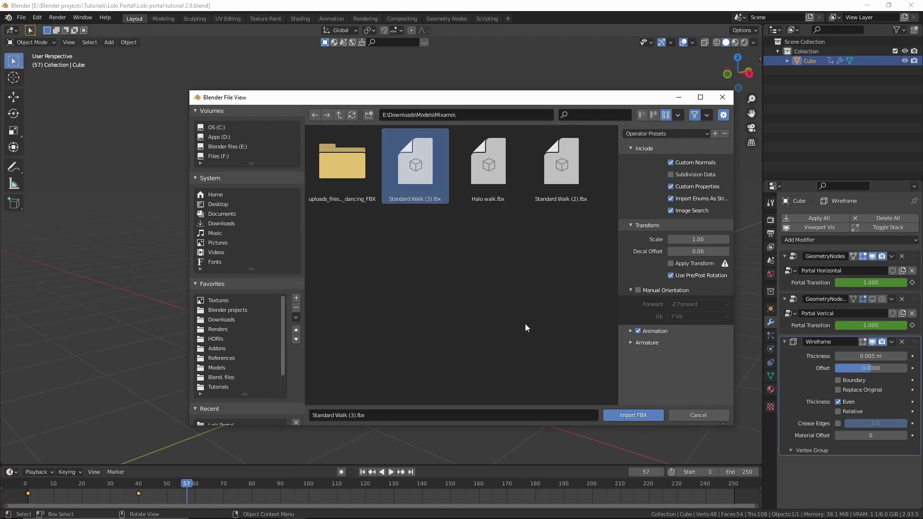
left_click(638, 416)
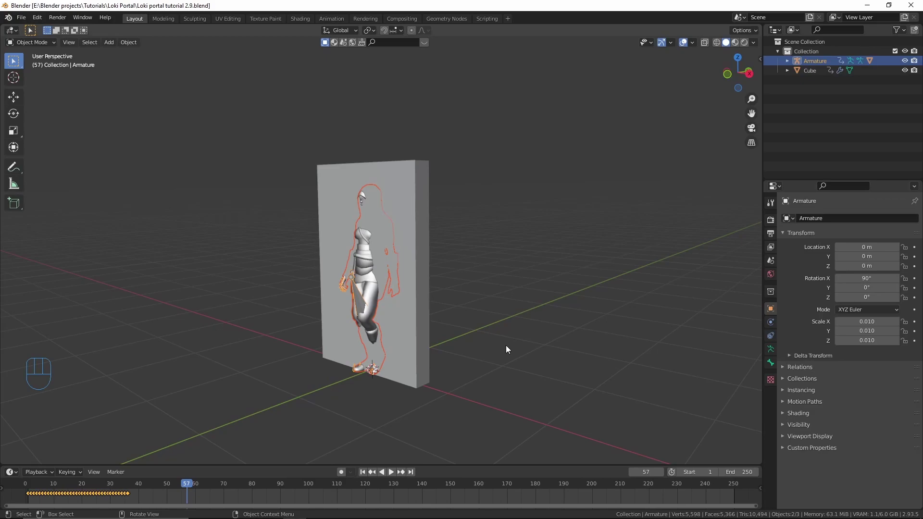
- In the right orthographic view, move the character's armature 3 m along the Y axis, away from the portal
key("KP_3")
left_click(321, 281)
middle_click_drag(423, 333, 376, 319, "shift")
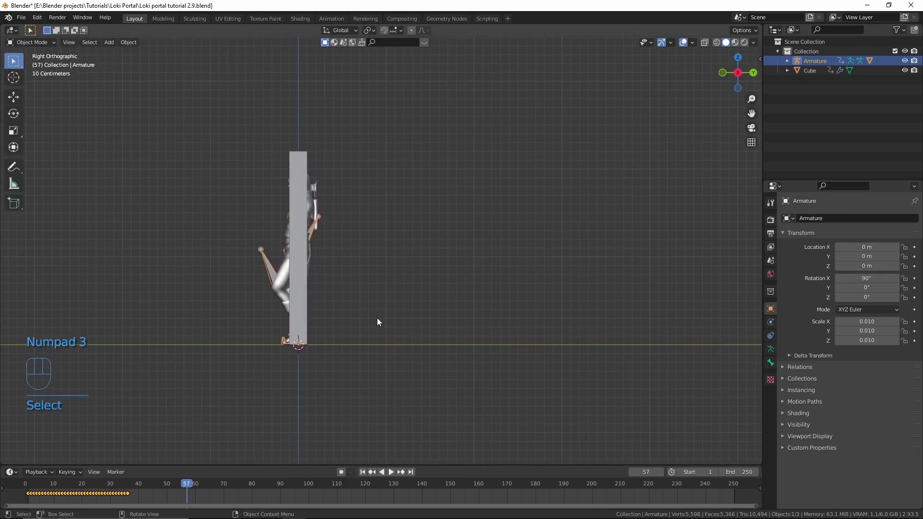
scroll(376, 318, "down", 1)
key("g")
key("y")
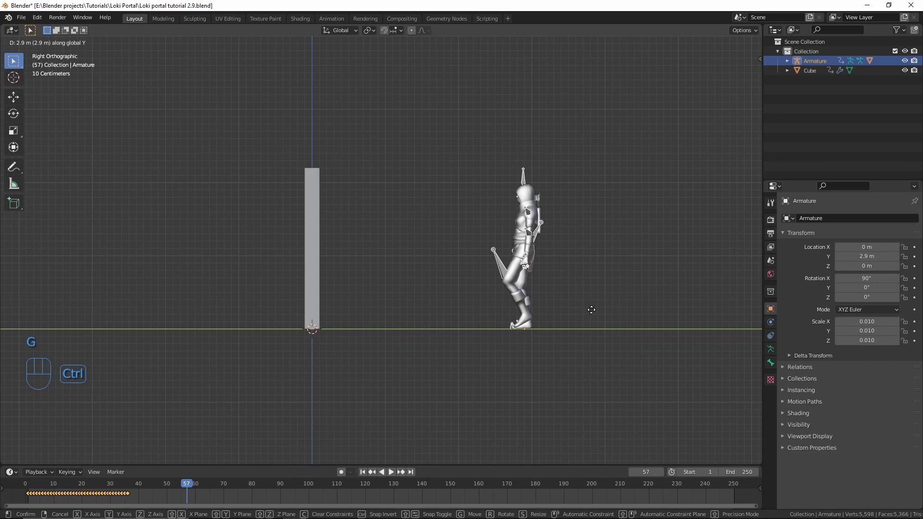
left_click(594, 309)
middle_click_drag(430, 266, 456, 341, "shift")
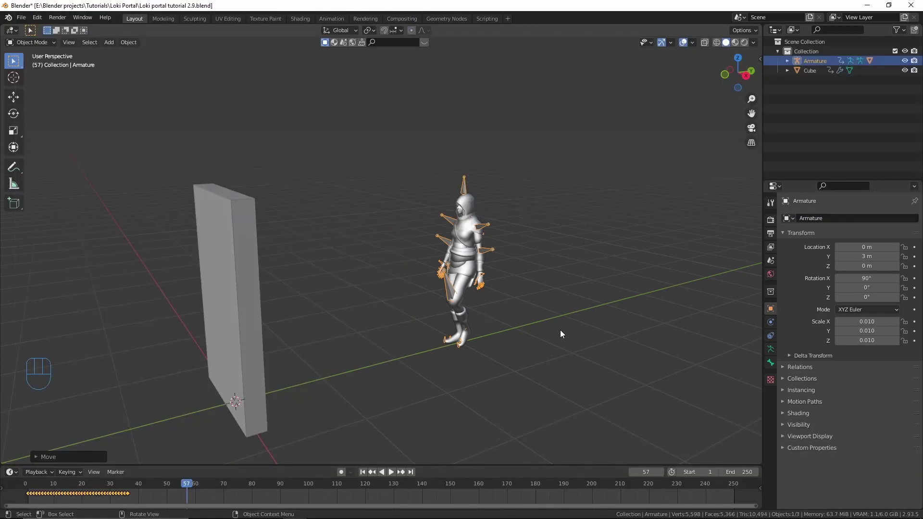
- Select the character mesh and show its transform values to check its dimensions
left_click(475, 238)
middle_click_drag(476, 241, 444, 244, "shift")
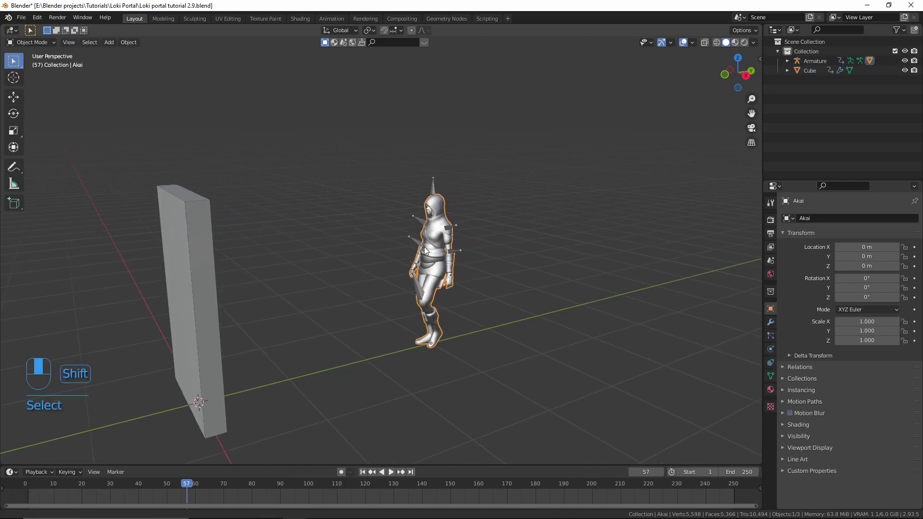
scroll(505, 270, "up", 2)
key("n")
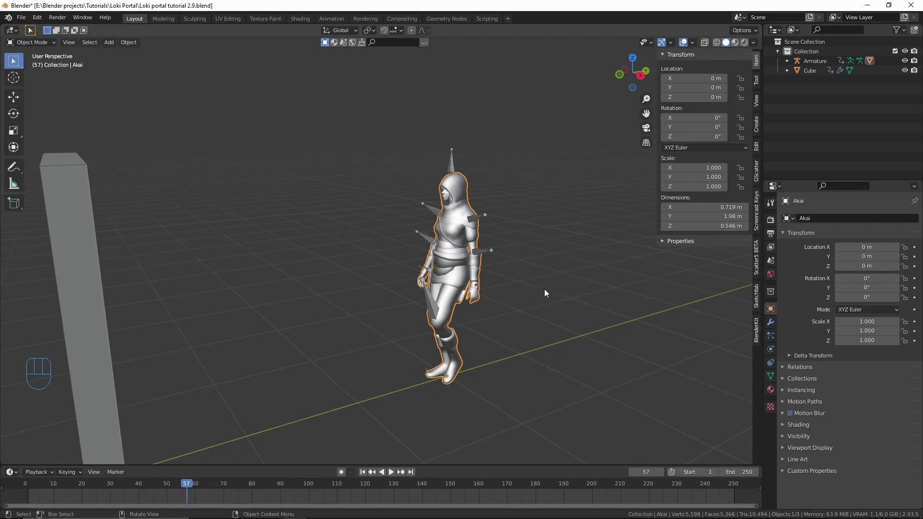
middle_click_drag(503, 281, 452, 289, "shift")
scroll(450, 290, "up", 2)
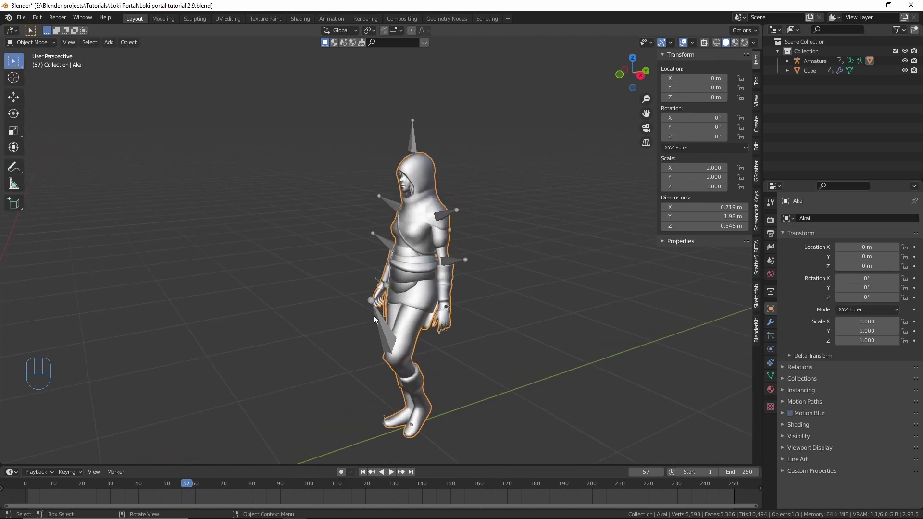
left_click(411, 273, "shift")
left_click(410, 241, "shift")
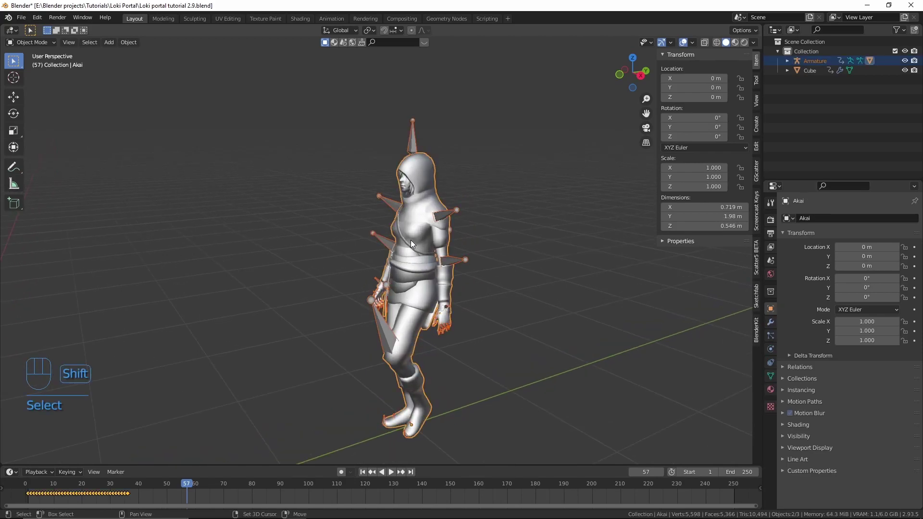
key("s")
key("z")
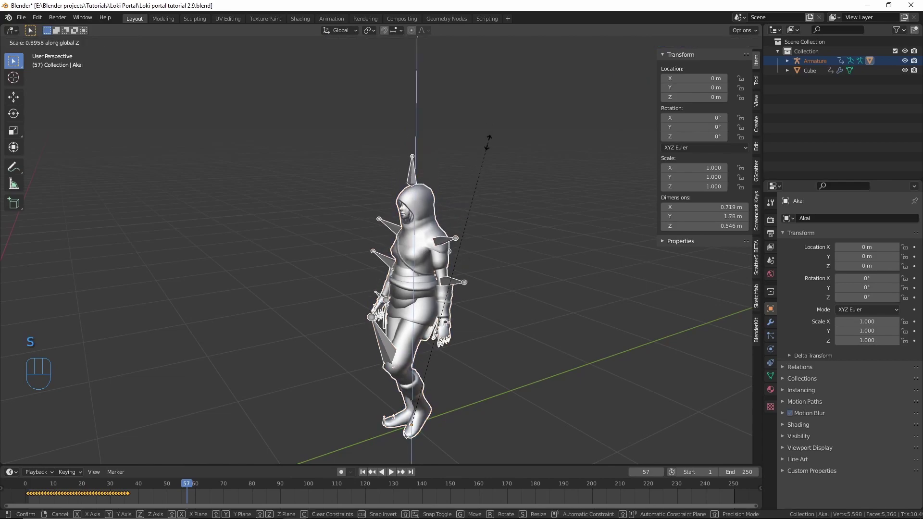
right_click(490, 177)
- Apply the rotation to the character mesh and to its armature
left_click(430, 169)
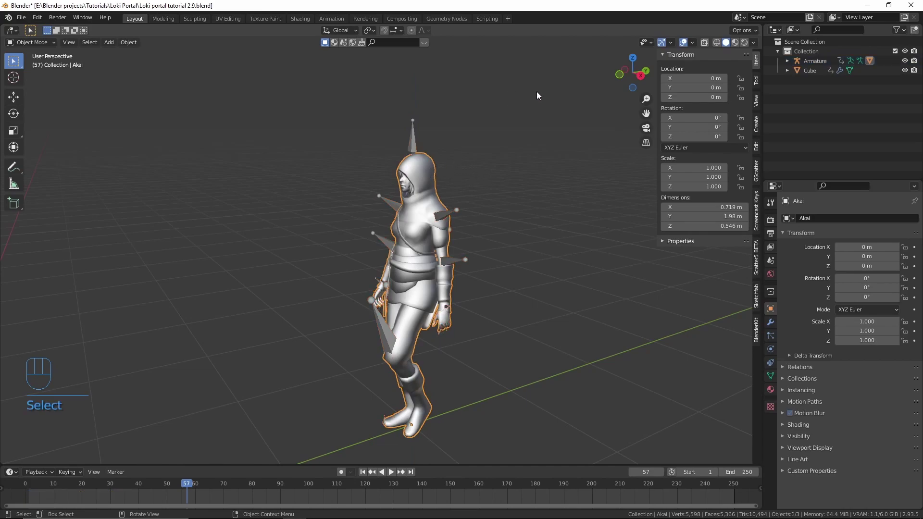
key("ctrl+a")
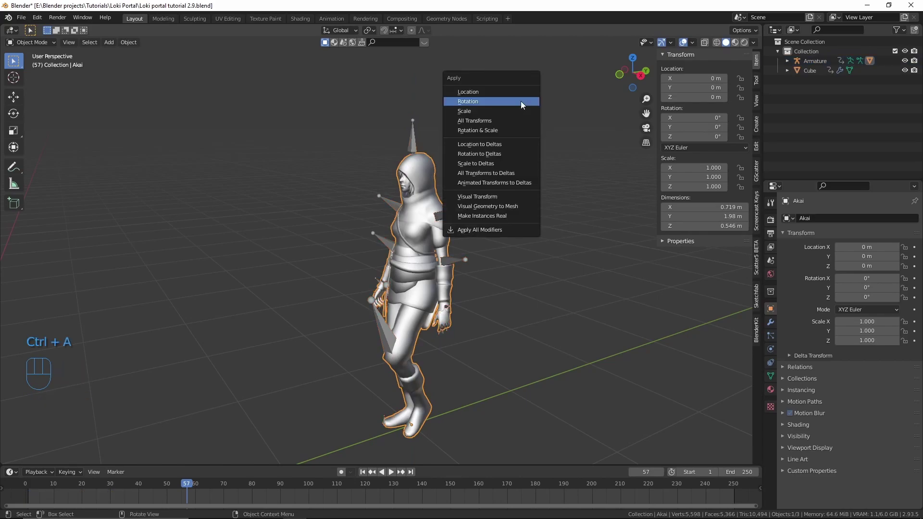
left_click(520, 101)
left_click(415, 140)
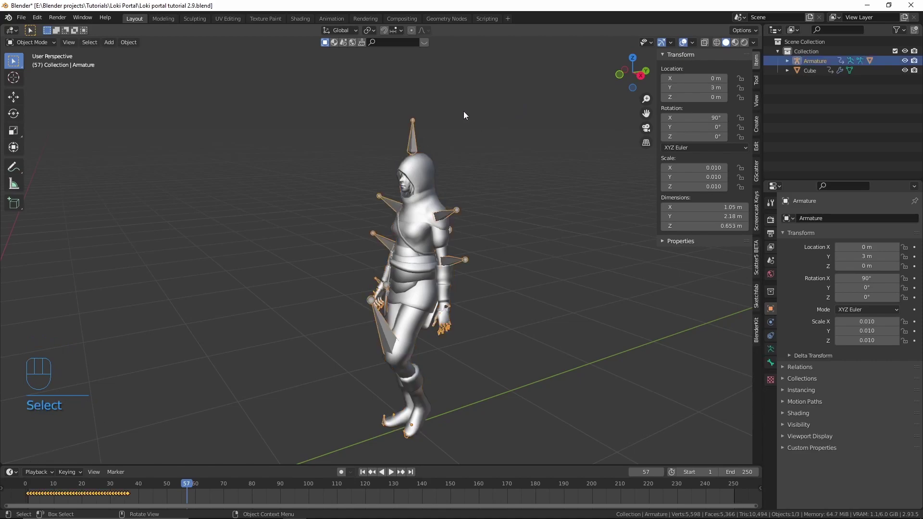
key("ctrl+a")
left_click(516, 84)
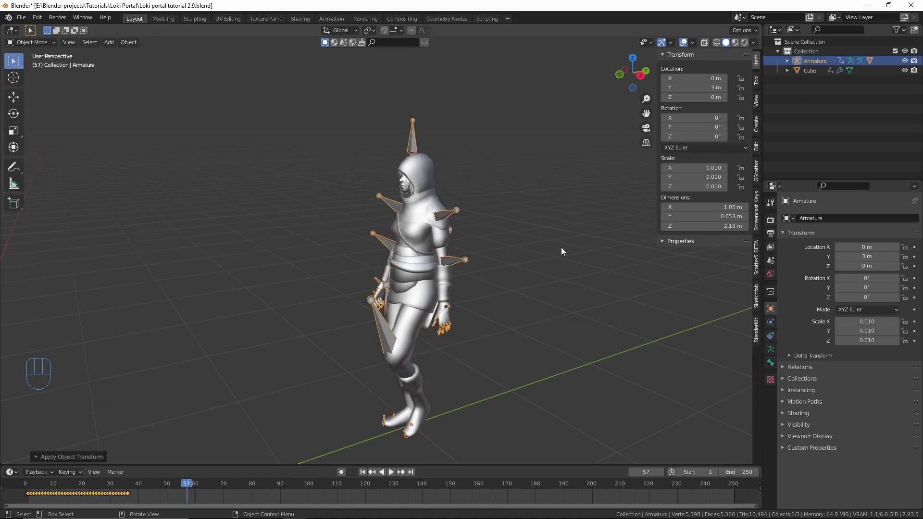
- Scale the mesh and armature down together uniformly until the character is about 1.88 m tall
left_click(427, 183, "shift")
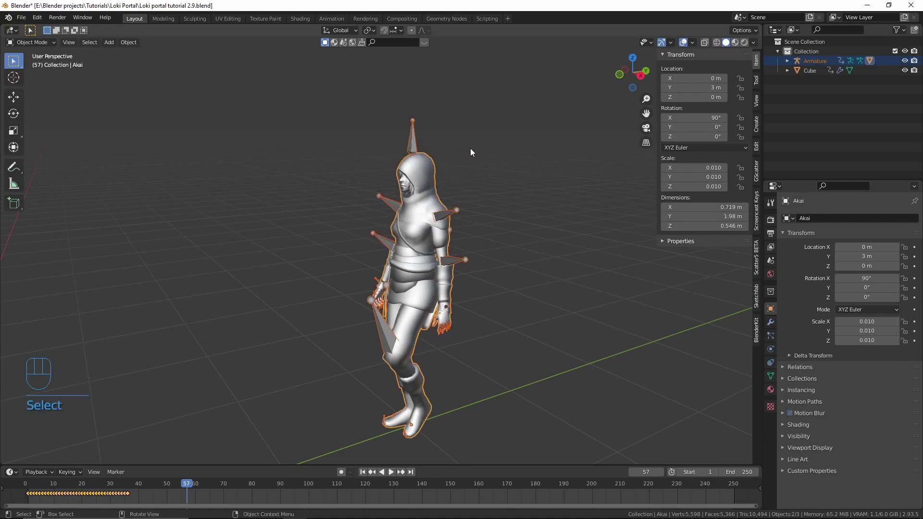
key("s")
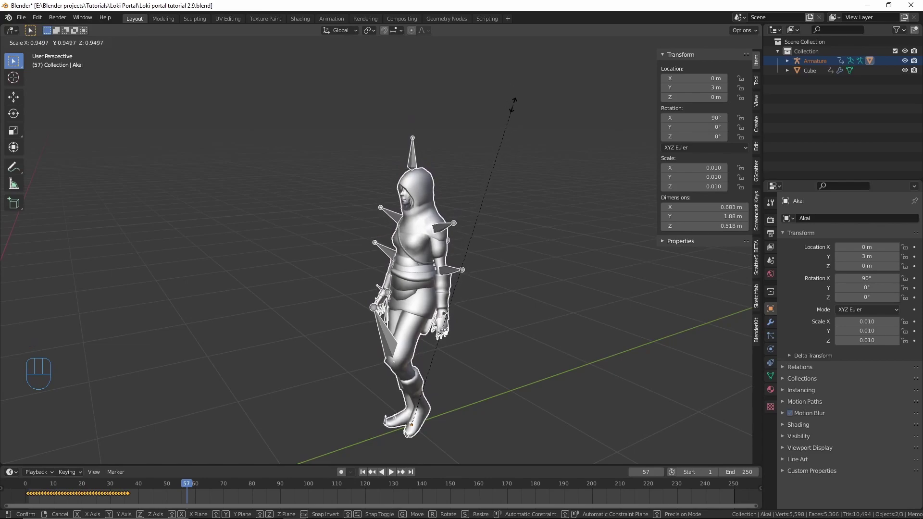
left_click(512, 107)
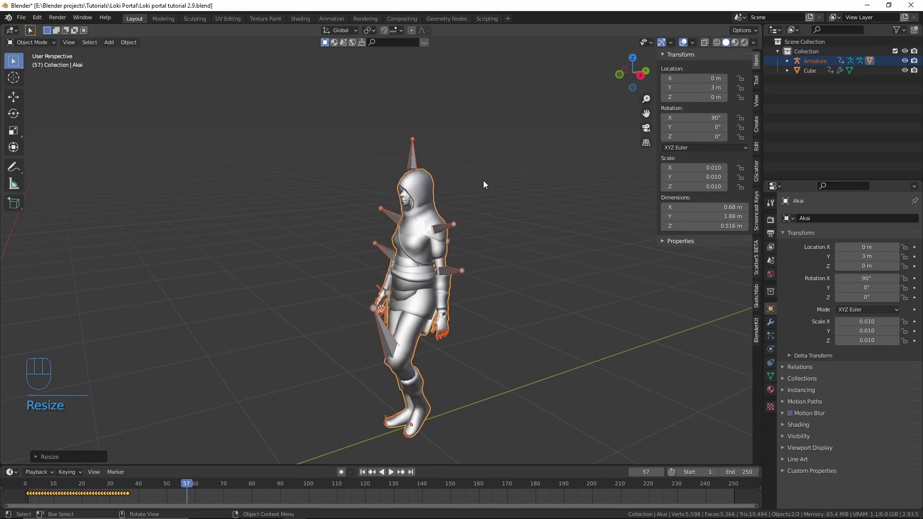
- Select the armature, play its walk animation from the start of the timeline, and stop it
left_click(378, 328)
left_click_drag(101, 482, 20, 488)
scroll(380, 329, "down", 3)
middle_click_drag(381, 328, 409, 341)
key("space")
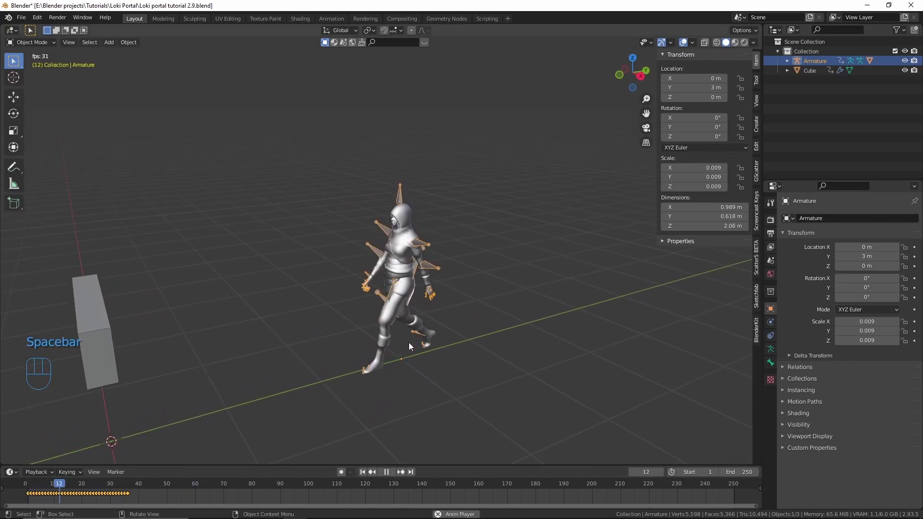
key("space")
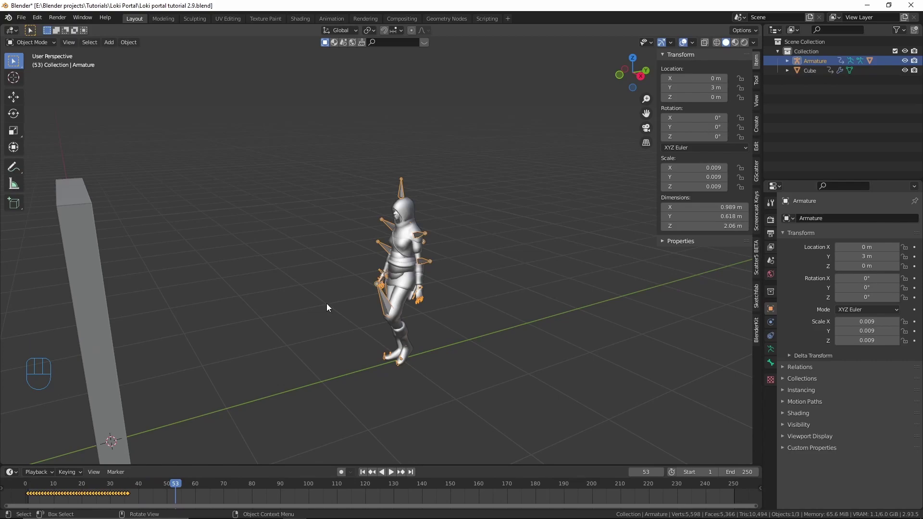
- Enlarge the timeline, duplicate the armature's walk keyframes 35 frames ahead, and repeat the duplication twice to extend the walk
left_click_drag(164, 465, 156, 455)
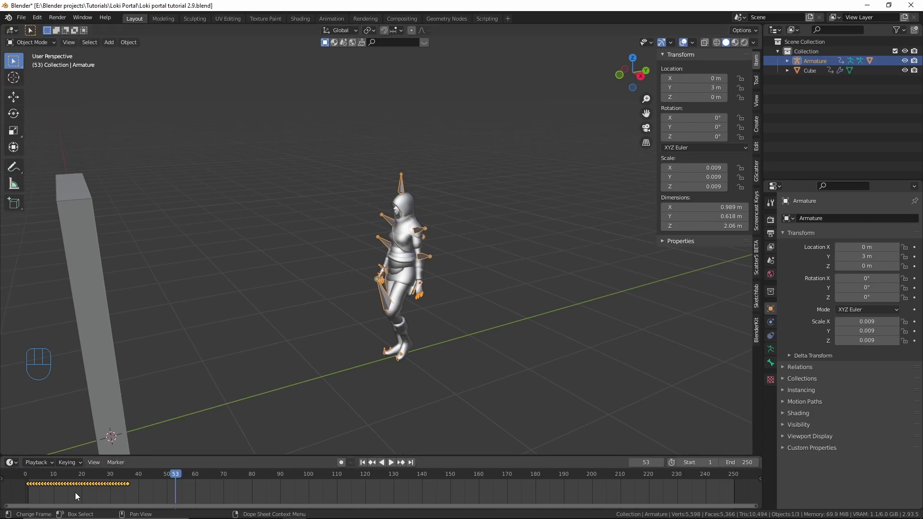
key("shift+d")
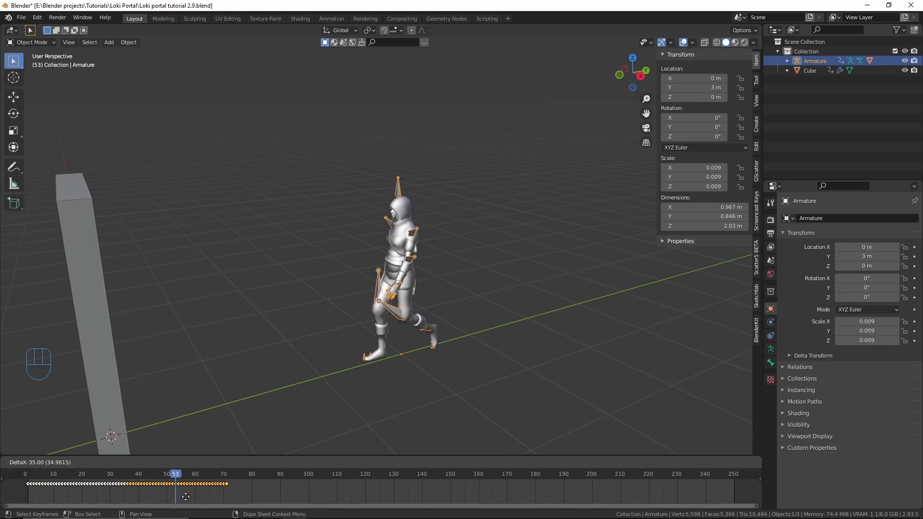
left_click(186, 498)
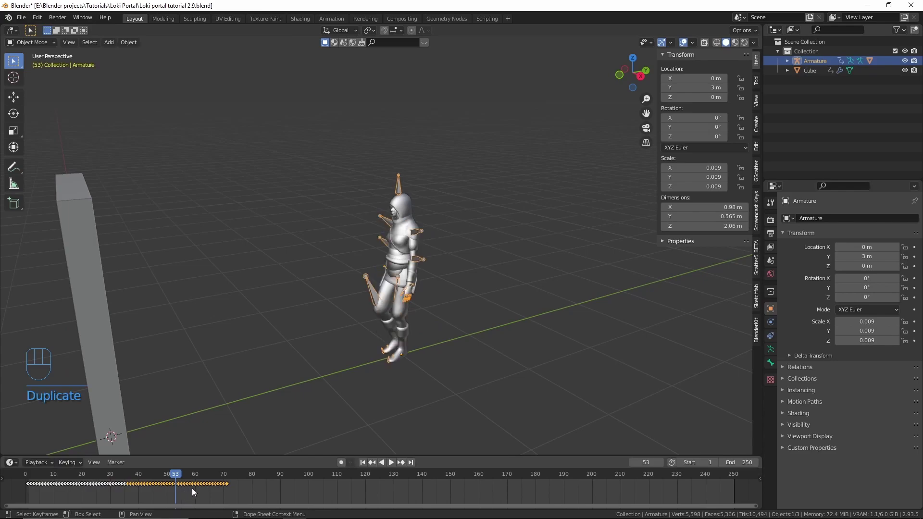
key("shift+r")
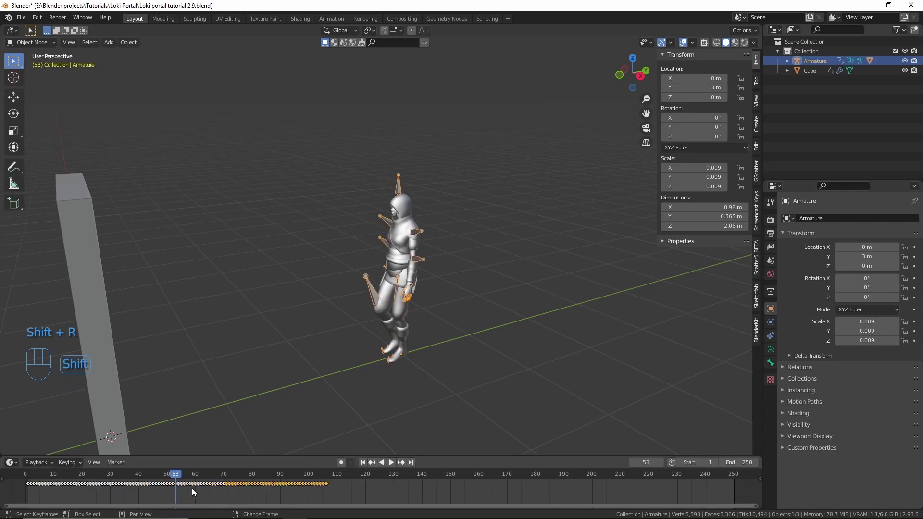
key("shift+r")
- Play the extended walk cycle from the first frame and stop it after the last keyframes
left_click_drag(175, 474, 28, 477)
scroll(491, 320, "down", 1)
key("space")
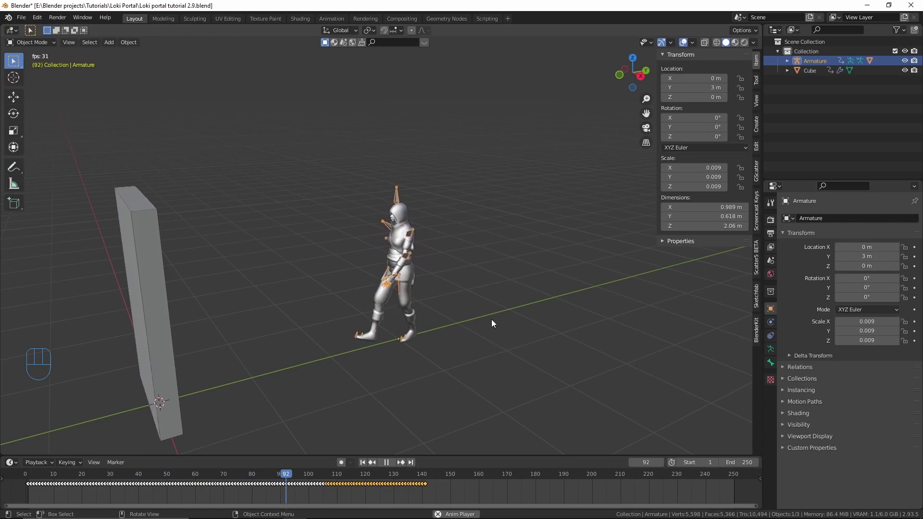
key("space")
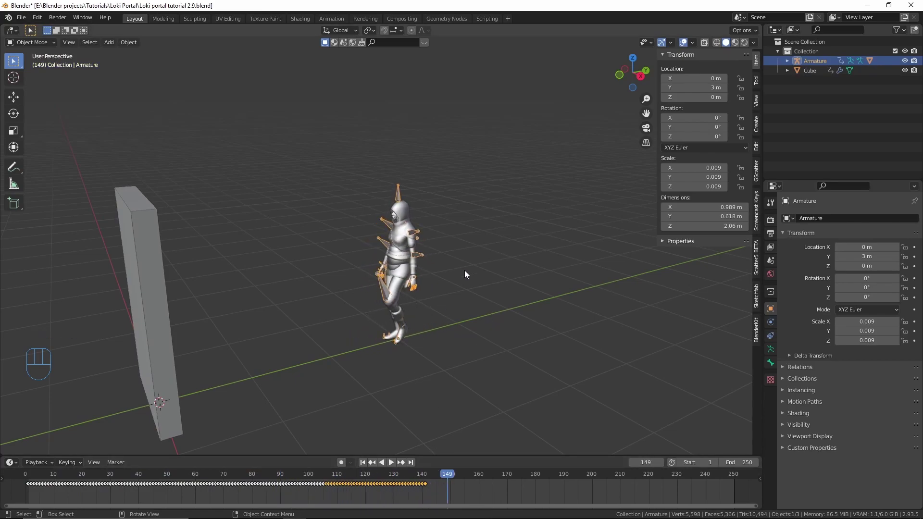
- Deselect all of the armature's bones in Pose Mode and return to Object Mode
key("ctrl+Tab")
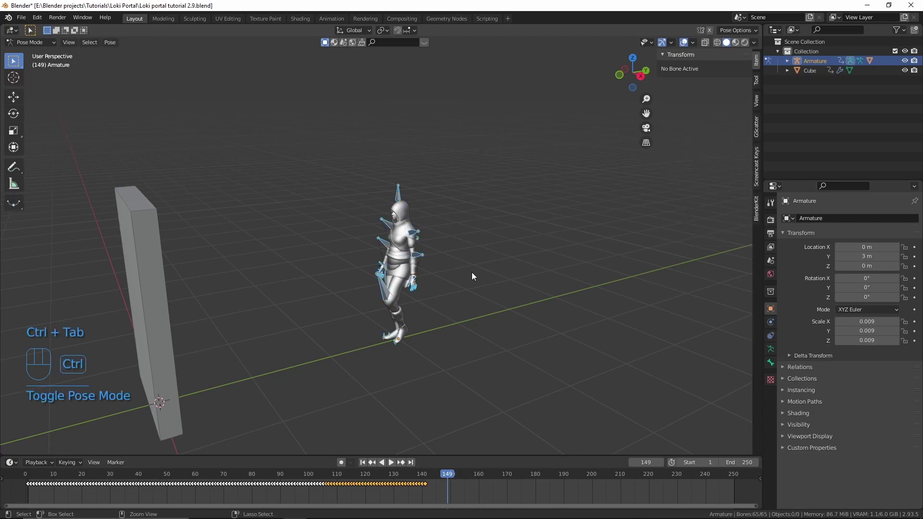
scroll(471, 272, "up", 4)
middle_click_drag(472, 273, 428, 247, "shift")
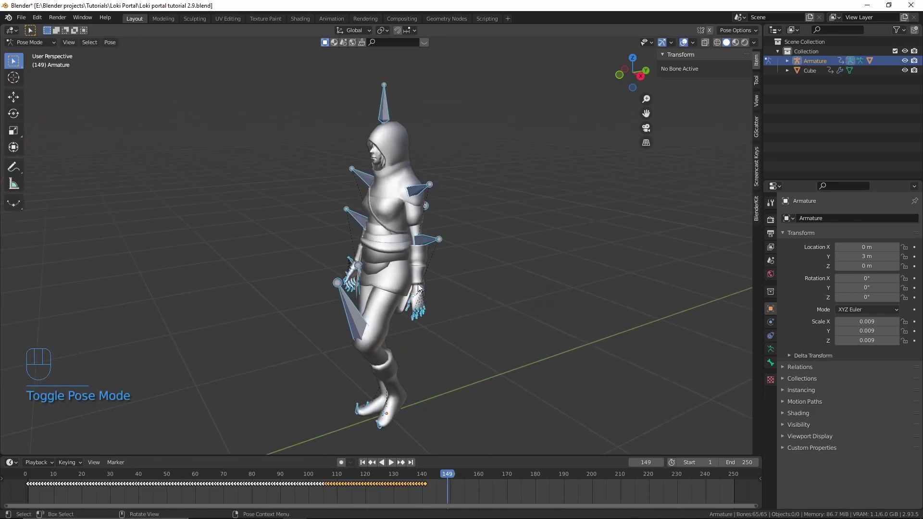
left_click(537, 305)
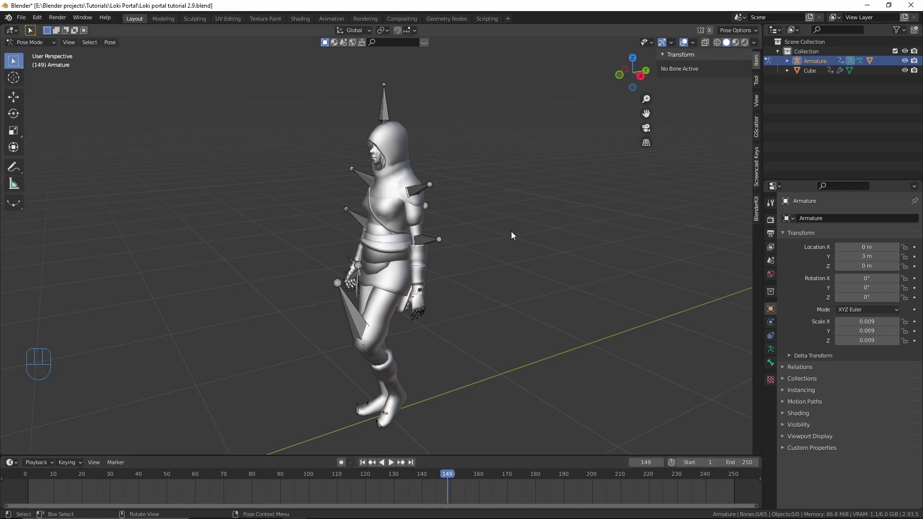
key("ctrl+Tab")
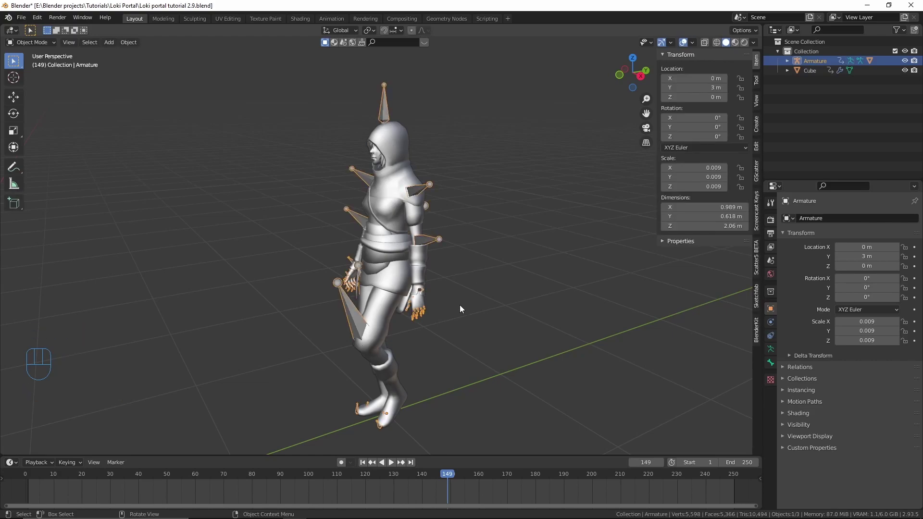
- Insert a location keyframe for the armature at frame 1, working in the right orthographic view
key("shift+Left")
scroll(446, 362, "down", 6)
middle_click_drag(426, 359, 397, 323)
middle_click_drag(397, 322, 410, 335, "shift")
key("KP_3")
key("i")
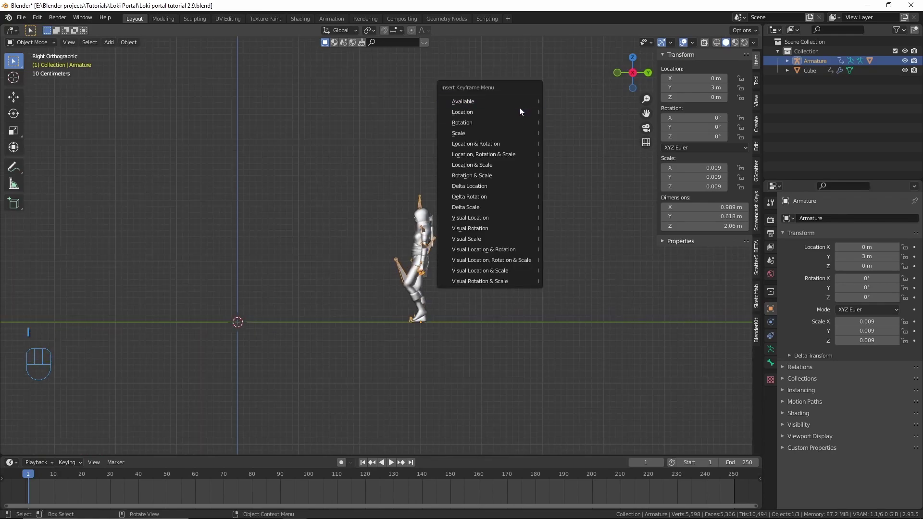
left_click(517, 112)
- At frame 141, move the armature along Y past the portal block to -4 m and insert a location keyframe
middle_click_drag(264, 294, 333, 290, "shift")
left_click_drag(32, 475, 421, 467)
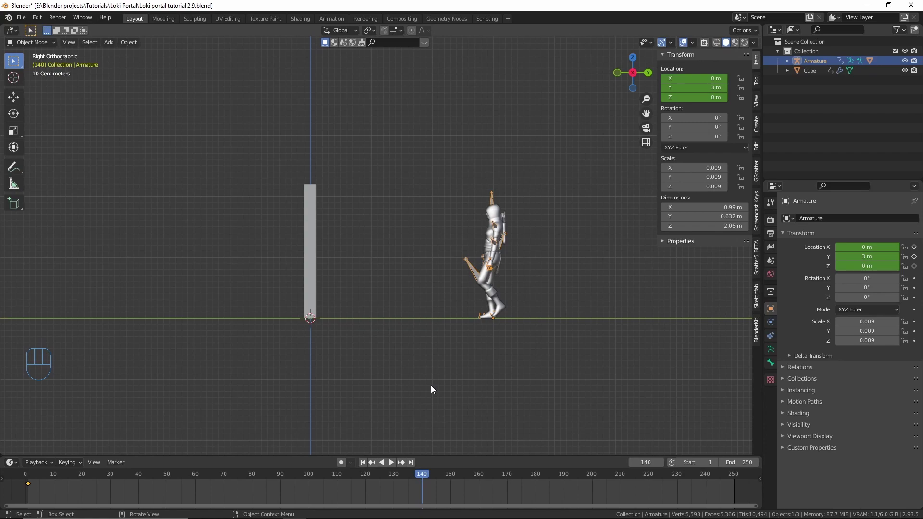
key("Right")
middle_click_drag(401, 332, 488, 342, "shift")
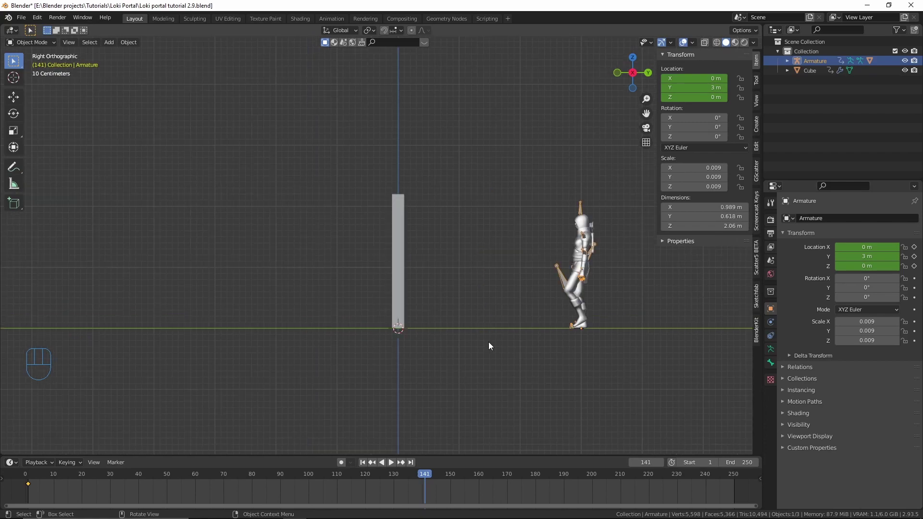
key("g")
key("y")
key("ctrl")
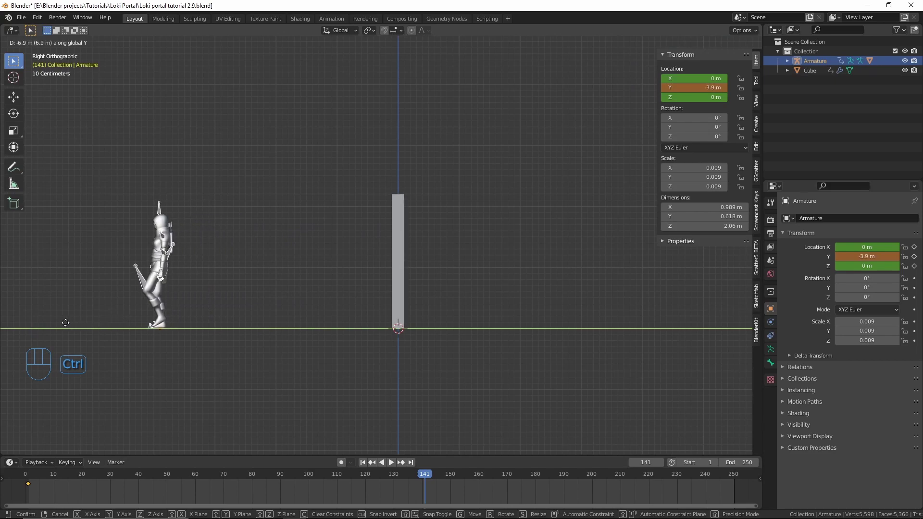
left_click(61, 323)
middle_click_drag(313, 133, 346, 134, "shift")
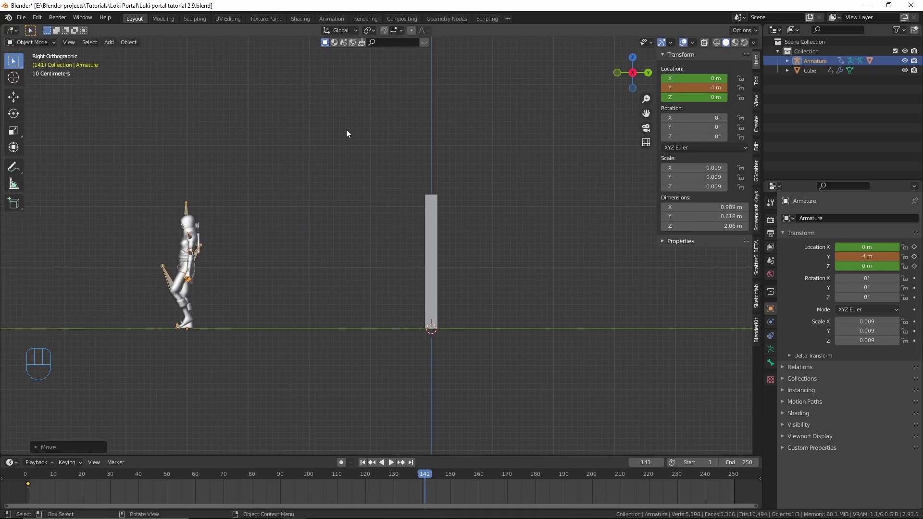
key("i")
left_click(228, 47)
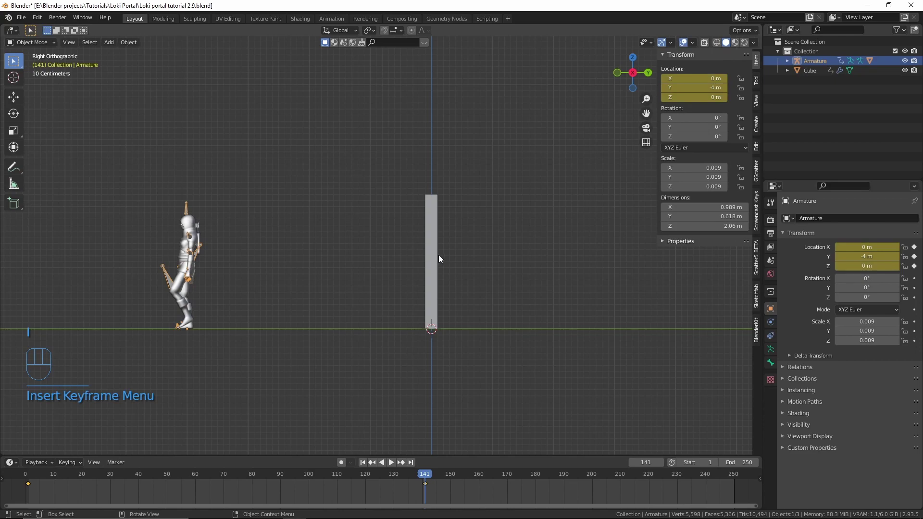
- Play the character's walk through the portal block from the first frame in perspective, and replay it to check the movement
key("shift+Left")
middle_click_drag(439, 259, 512, 297)
key("space")
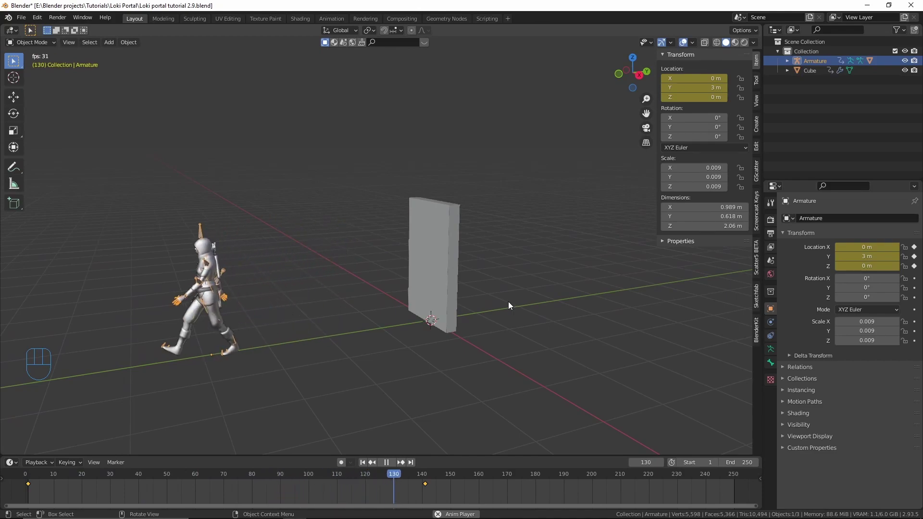
key("space")
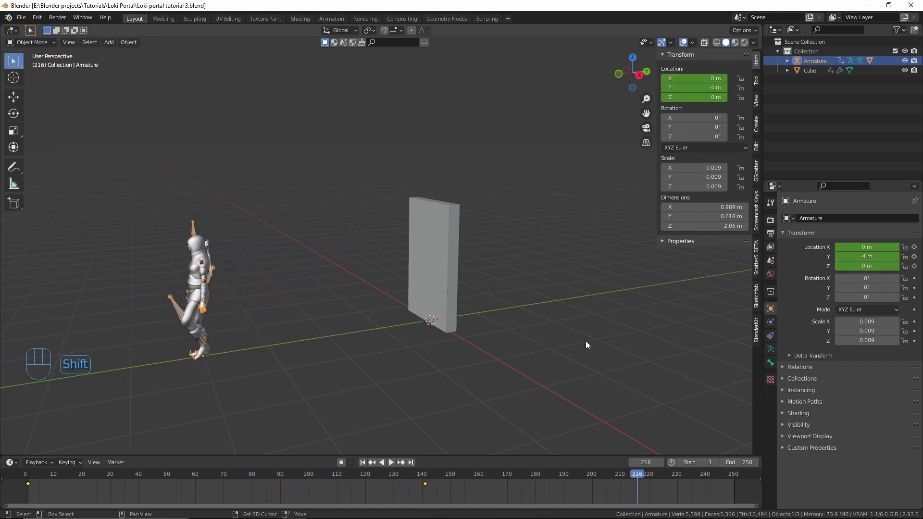
key("shift+Left")
middle_click_drag(576, 274, 564, 264, "shift")
scroll(565, 264, "up", 1)
key("space")
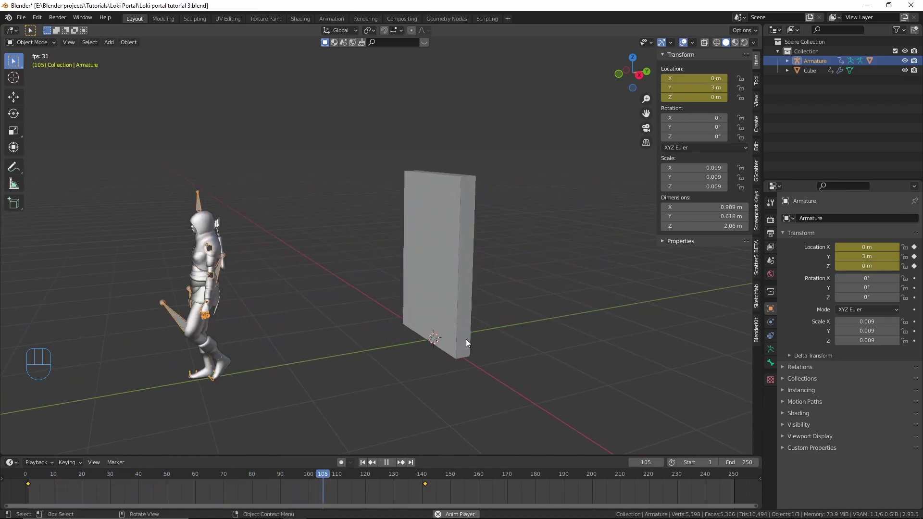
key("shift+Left")
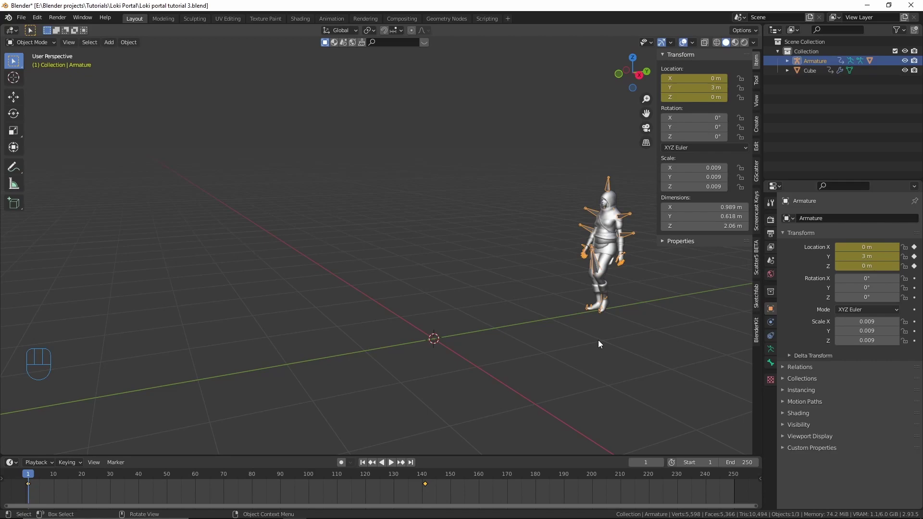
key("space")
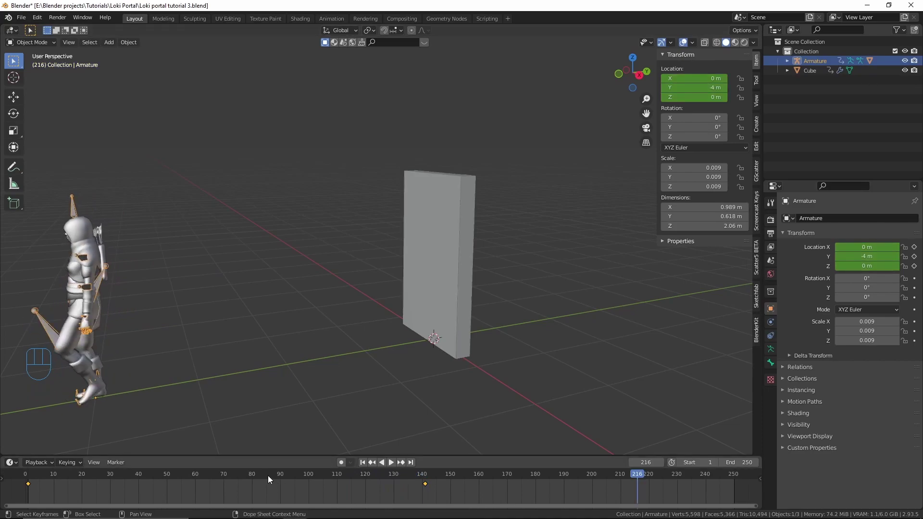
- Scrub to frame 48 to inspect the character behind the portal, and run the walk once more from frame 1
left_click_drag(267, 475, 161, 486)
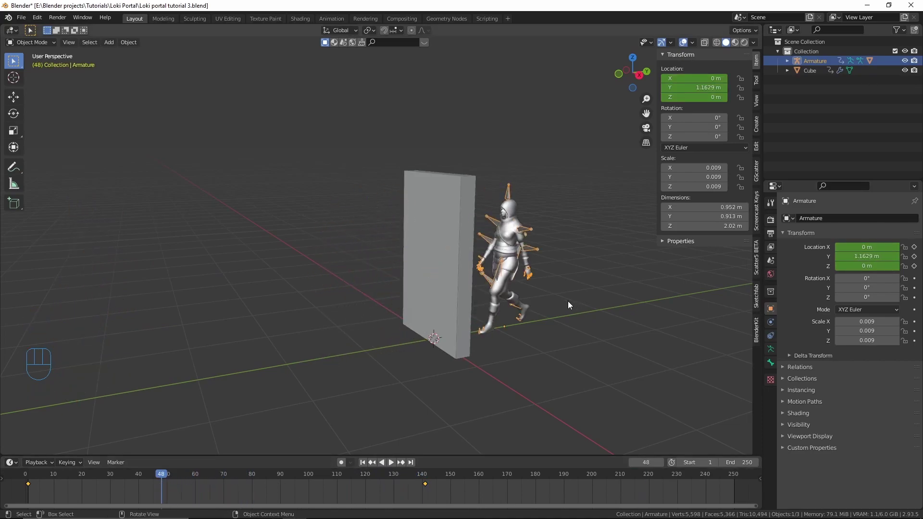
middle_click_drag(538, 283, 503, 286)
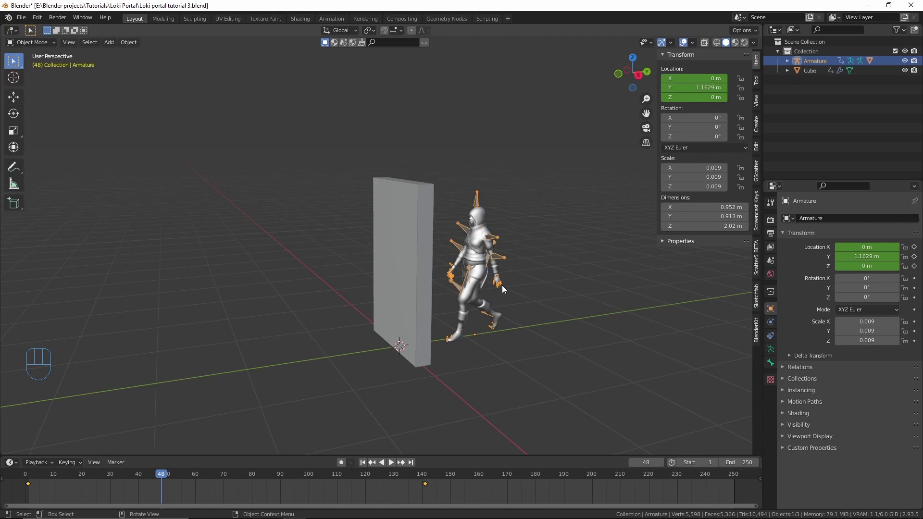
left_click_drag(248, 482, 224, 482)
key("shift+Left")
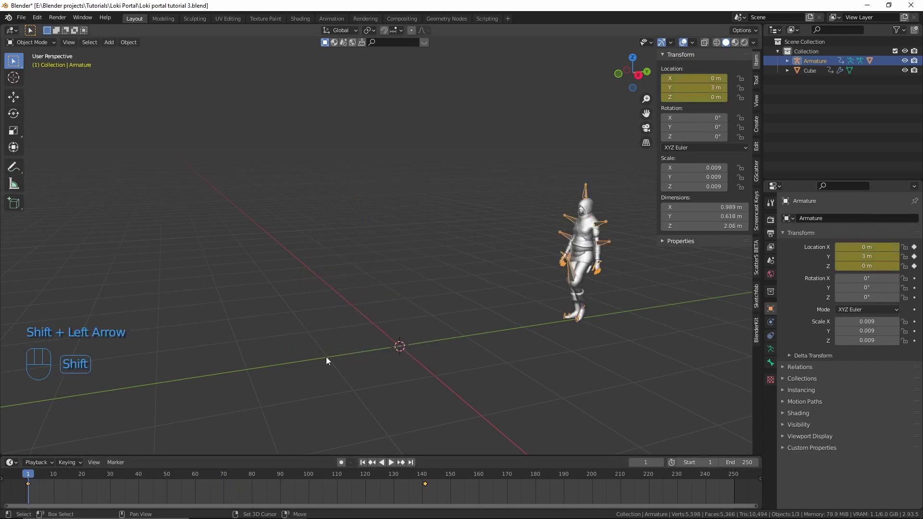
key("space")
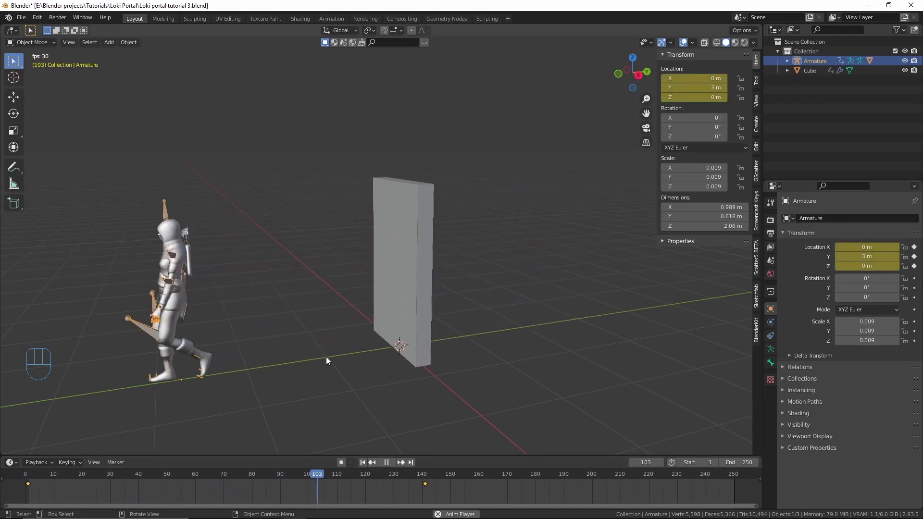
key("space")
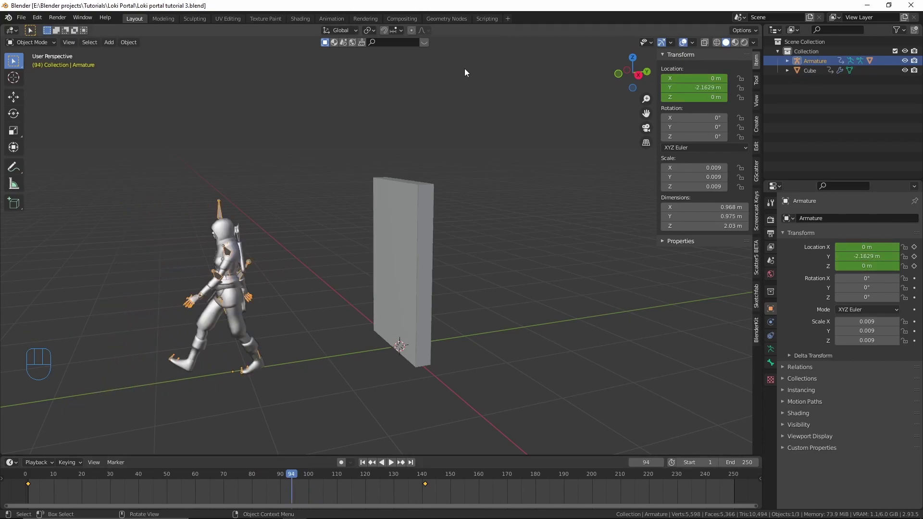
- In the Geometry Nodes workspace, create a node tree on the character mesh and name it "Traveller's visibilty"
left_click(459, 19)
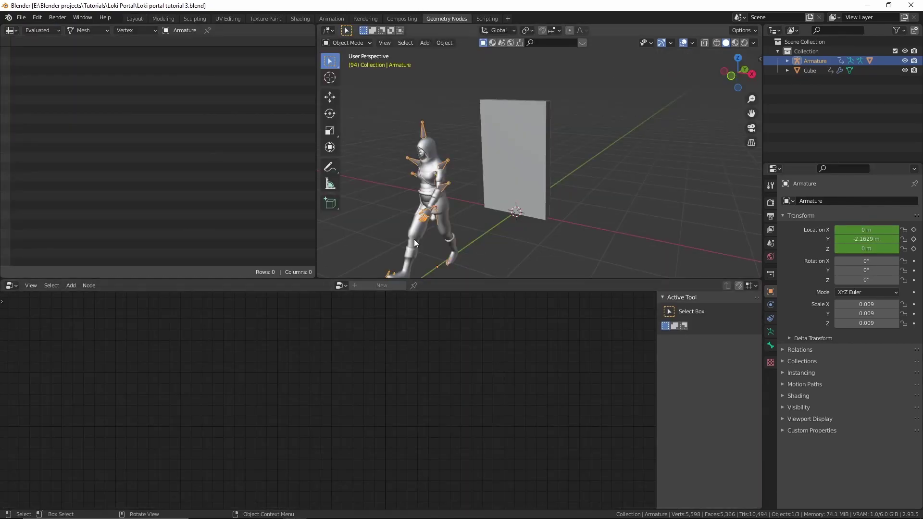
left_click(414, 239)
left_click(365, 286)
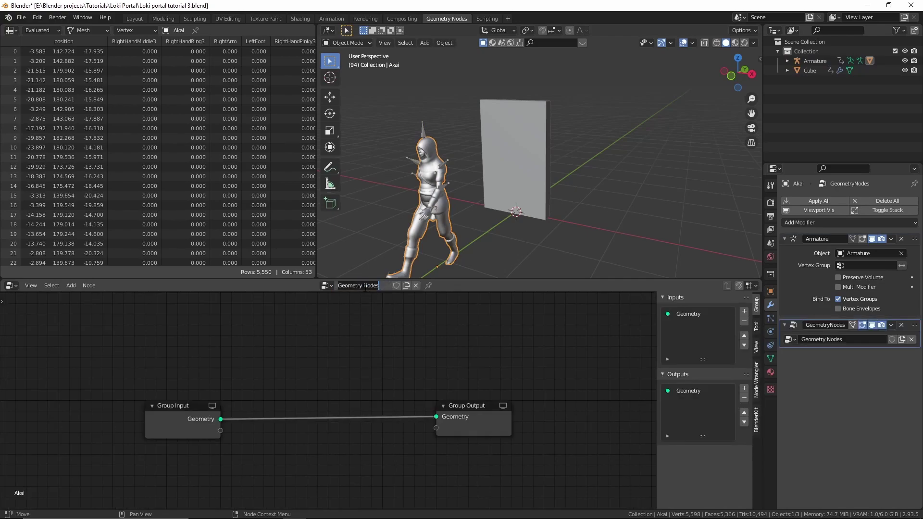
type("Traveller's visibil")
type("ty")
key("Return")
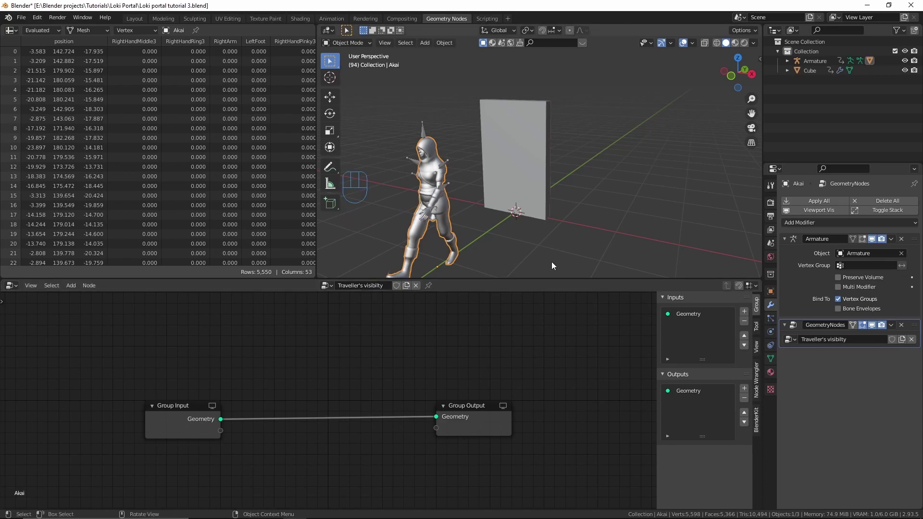
- Go to the first frame and insert a Transform node between Group Input and Group Output
key("shift+Left")
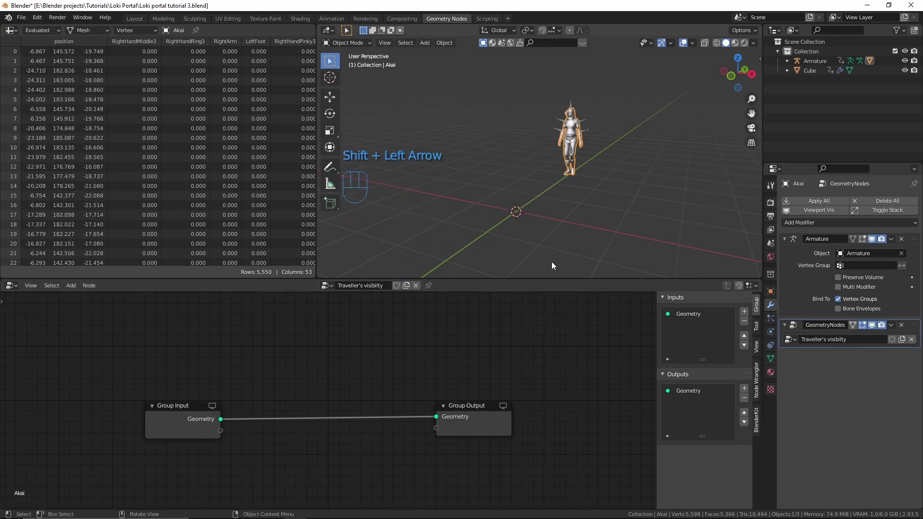
middle_click_drag(318, 341, 377, 317)
key("shift+a")
left_click(371, 320)
type("tr")
key("Return")
left_click(398, 493)
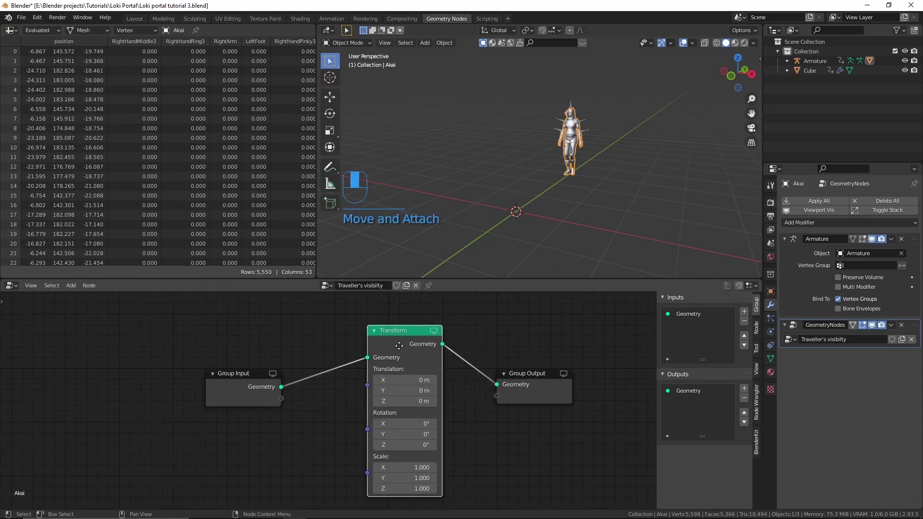
left_click_drag(399, 489, 448, 468)
right_click(398, 489)
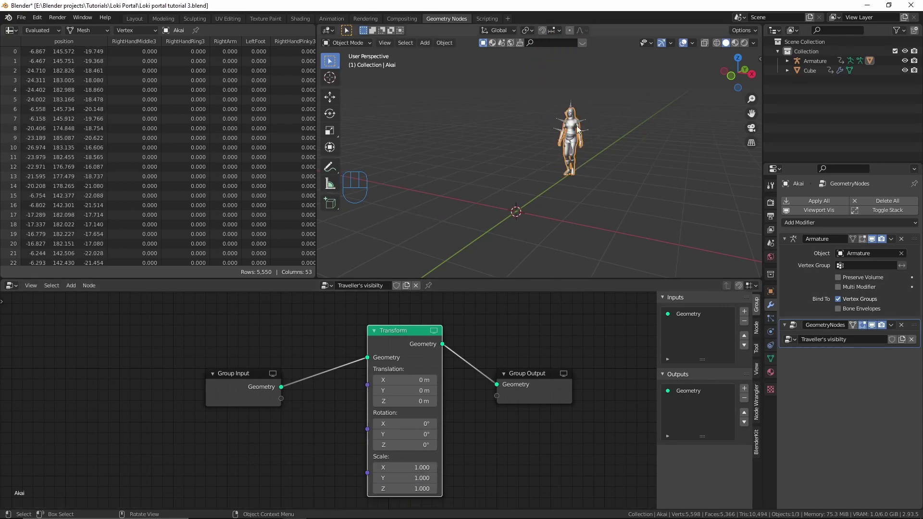
- Bring the Cube into the node tree as a Relative Object Info node and connect its Location to the Transform's Scale
middle_click_drag(380, 414, 357, 412)
middle_click_drag(353, 144, 757, 132)
left_click_drag(813, 71, 164, 442)
middle_click_drag(231, 429, 272, 377)
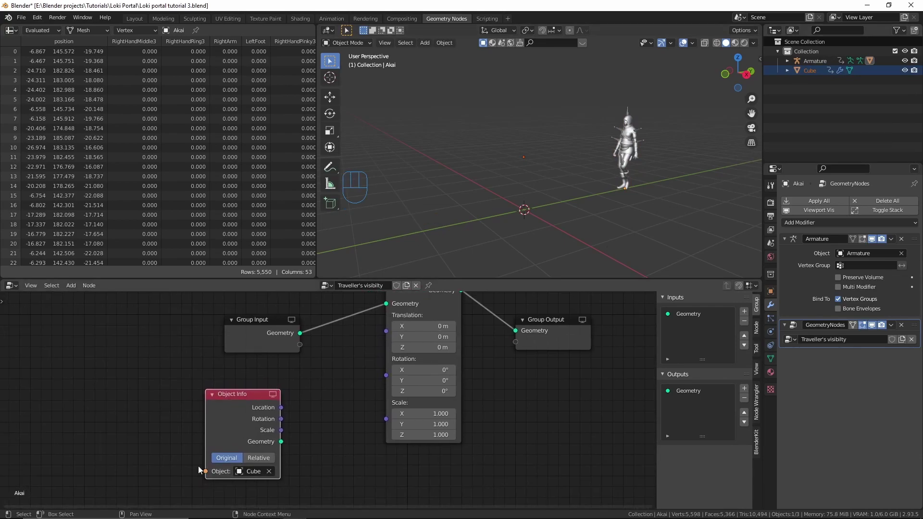
left_click(258, 459)
left_click_drag(238, 421, 385, 419)
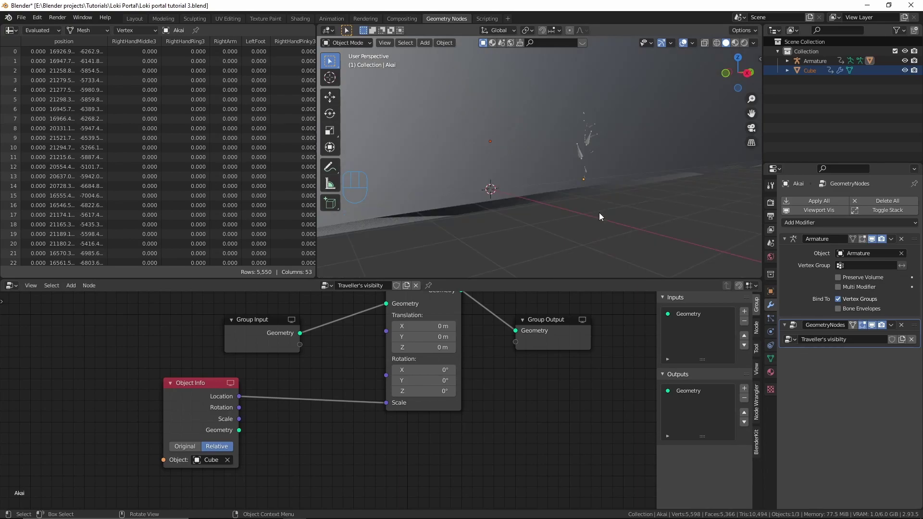
- Play the animation briefly to see how the Cube's relative location scales the character, and stop it
key("space")
mouse_move(599, 212)
middle_mouse_down()
mouse_move(617, 183)
mouse_move(601, 227)
middle_mouse_up()
key("space")
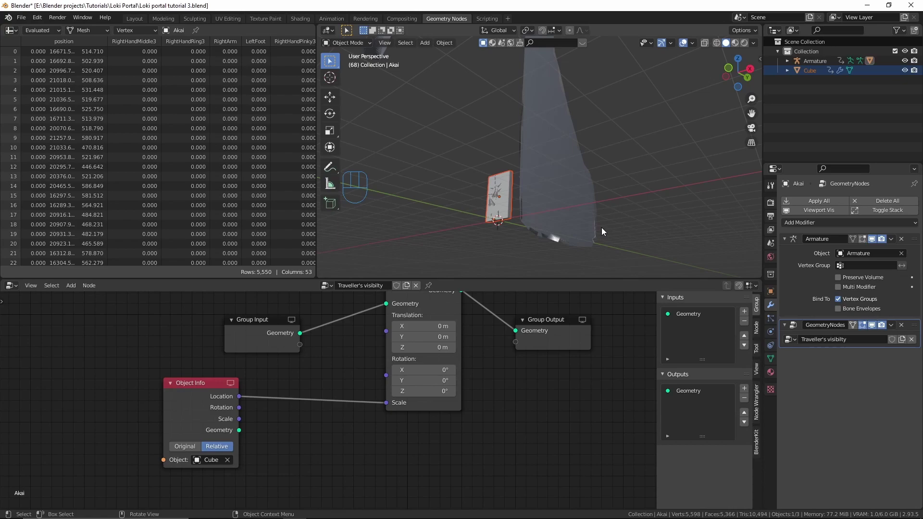
- Insert a Clamp node between the Object Info's Location and the Transform's Scale
middle_click_drag(285, 378, 286, 378)
key("shift+a")
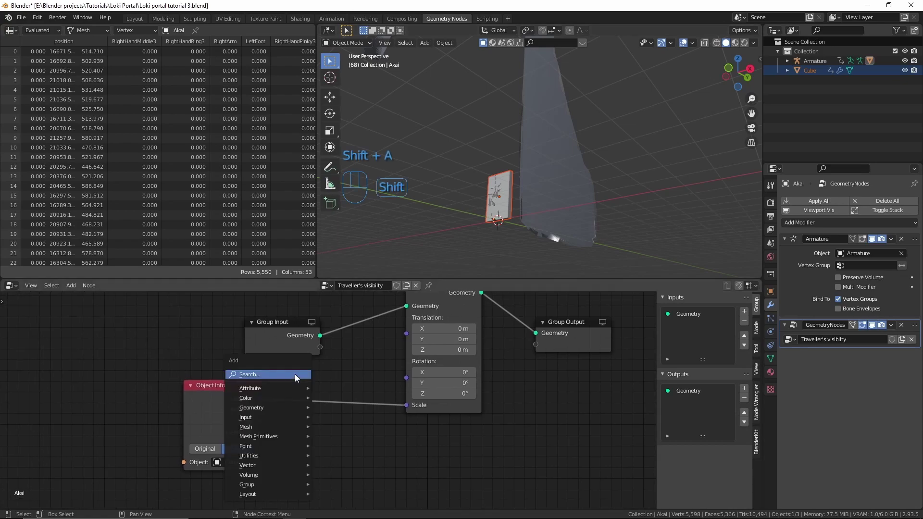
left_click(296, 374)
type("clamp")
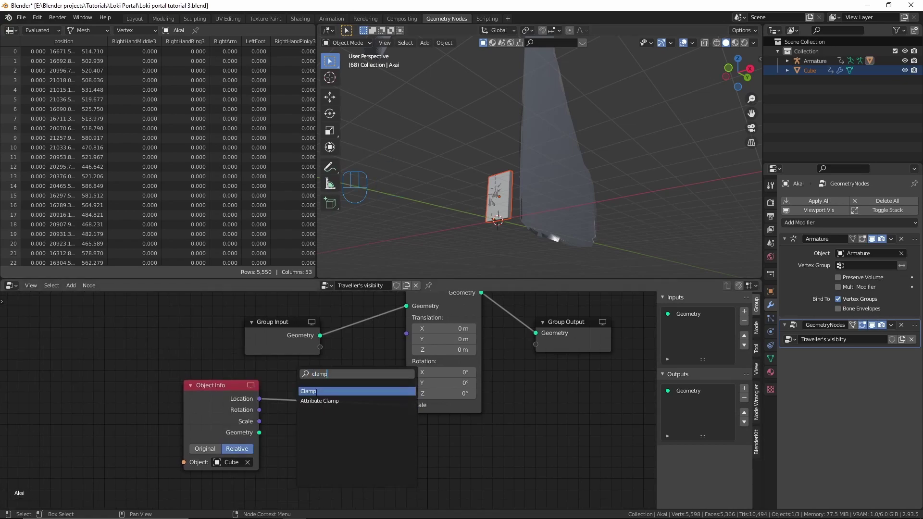
key("Return")
left_click(395, 422)
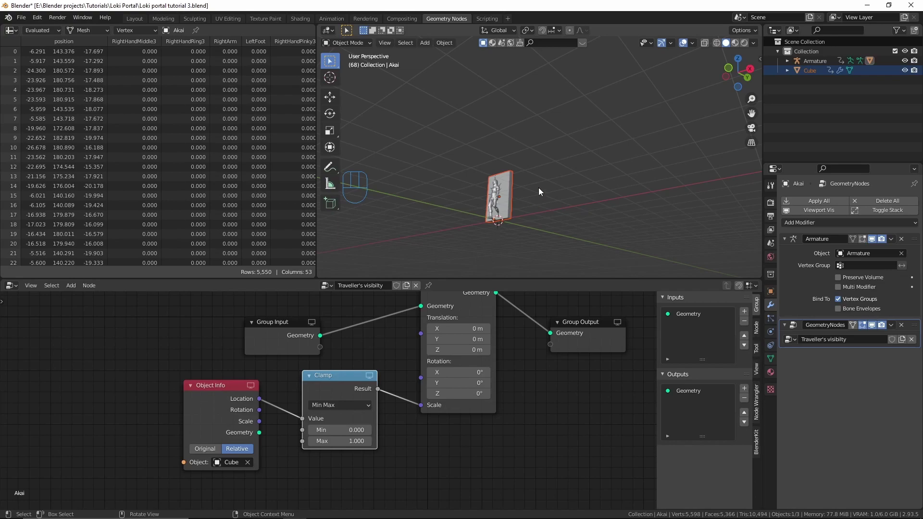
- Play the animation from the first frame to check the clamped character scale on both sides of the portal, and replay it
key("shift+Left")
key("space")
scroll(545, 232, "up", 5)
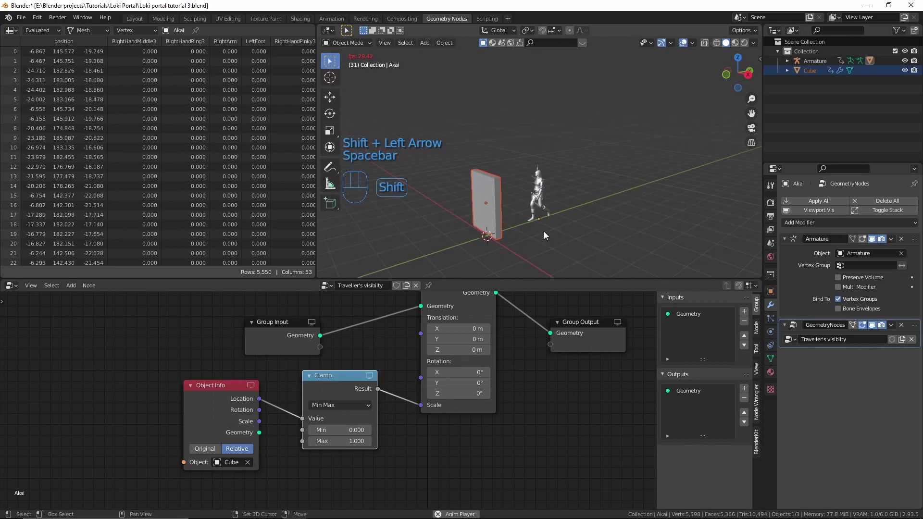
middle_click_drag(554, 202, 565, 183, "shift")
scroll(597, 181, "down", 1)
key("space")
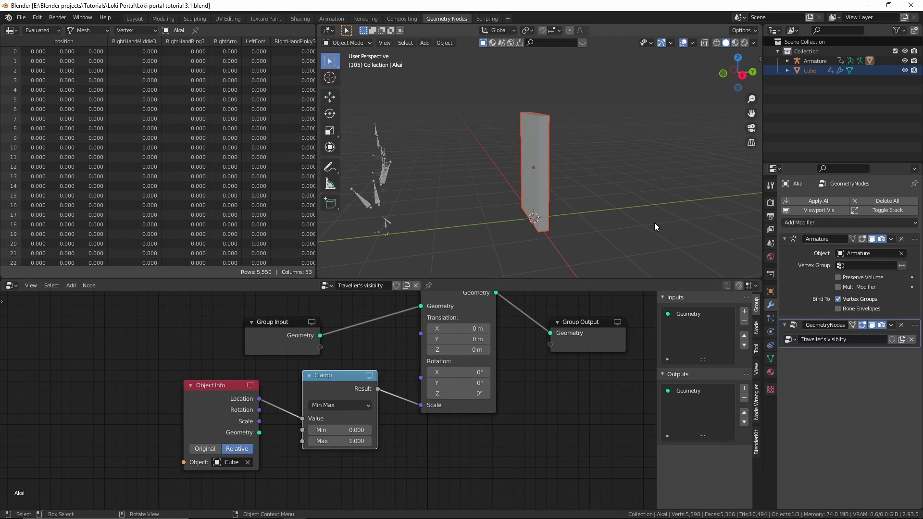
key("space")
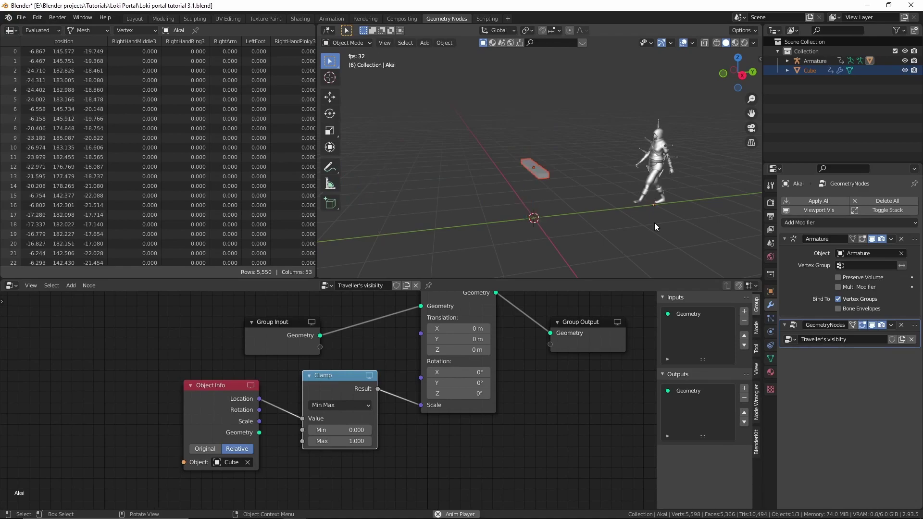
- Move the Object Info and Clamp nodes away from the Transform, and insert a ColorRamp node between the Clamp's Result and the Transform's Scale
middle_click_drag(590, 243, 604, 234, "shift")
middle_click_drag(422, 198, 430, 198, "shift")
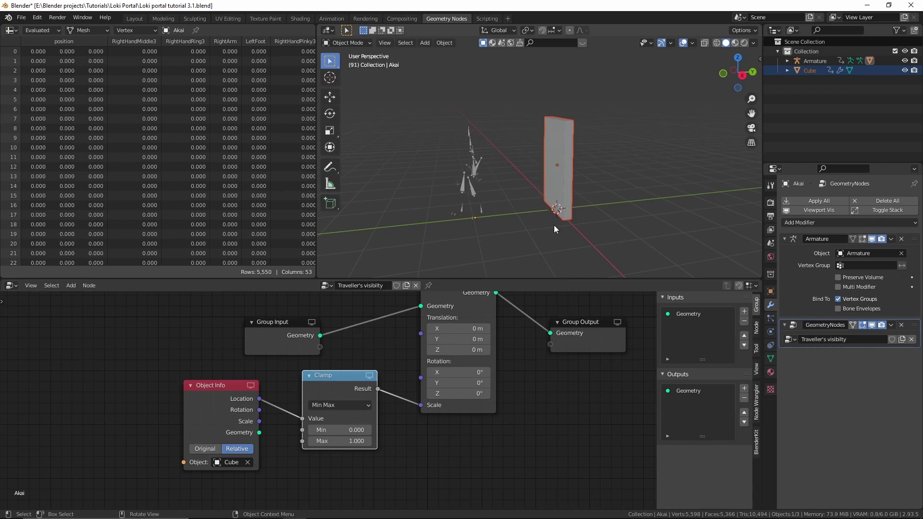
scroll(336, 385, "down", 2)
left_click_drag(186, 387, 347, 455)
key("g")
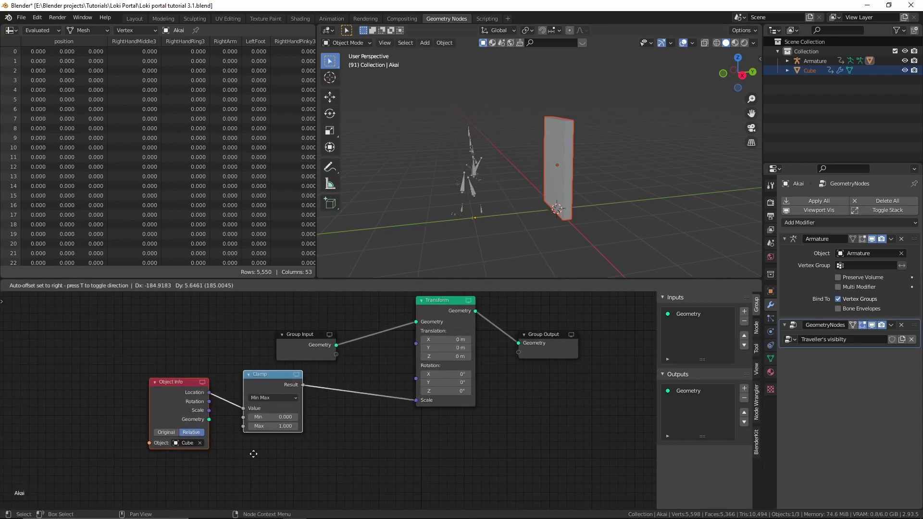
left_click(235, 467)
left_click(352, 362)
key("shift+a")
left_click(355, 361)
type("color")
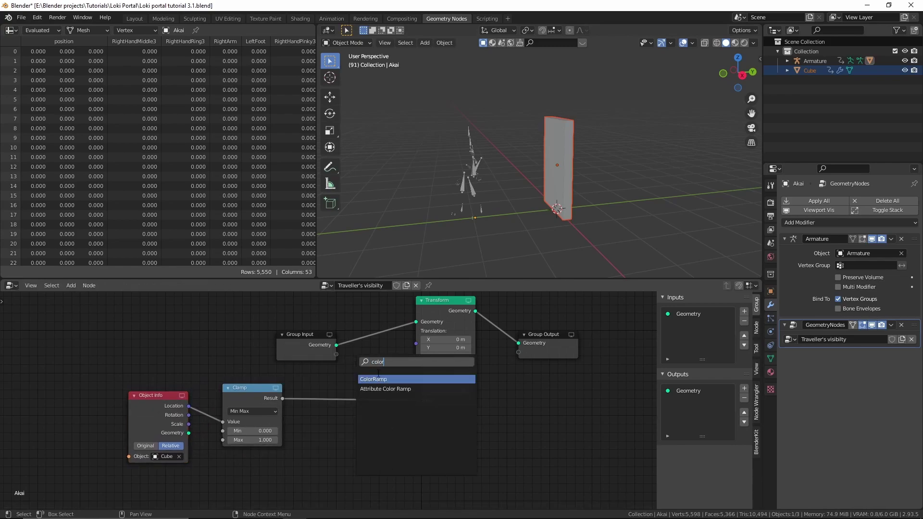
left_click(378, 378)
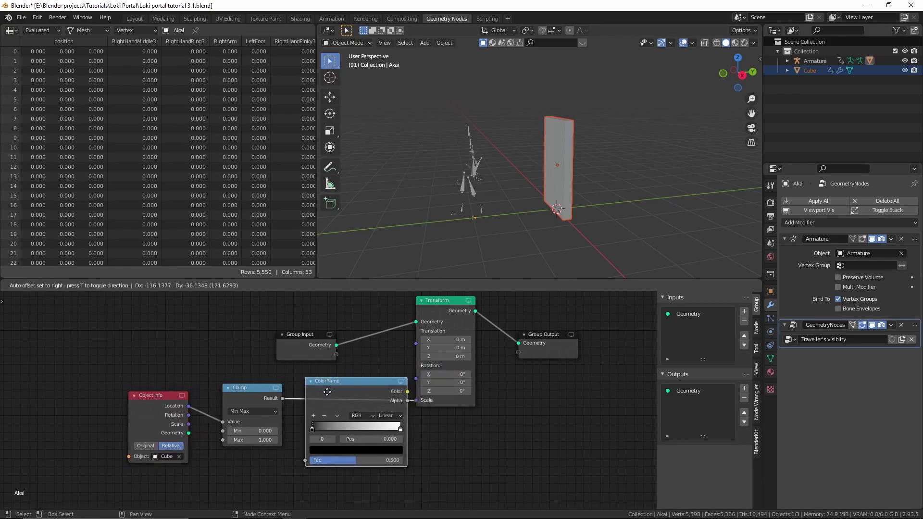
left_click(322, 388)
- Flip the ColorRamp so it runs from white to black
scroll(346, 409, "up", 5)
middle_click_drag(367, 422, 353, 396)
scroll(353, 396, "up", 1)
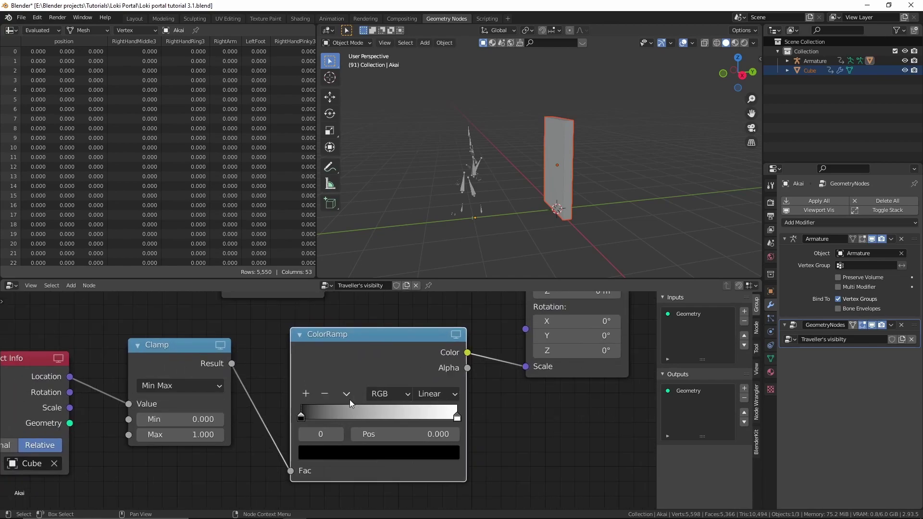
left_click(347, 396)
left_click(374, 404)
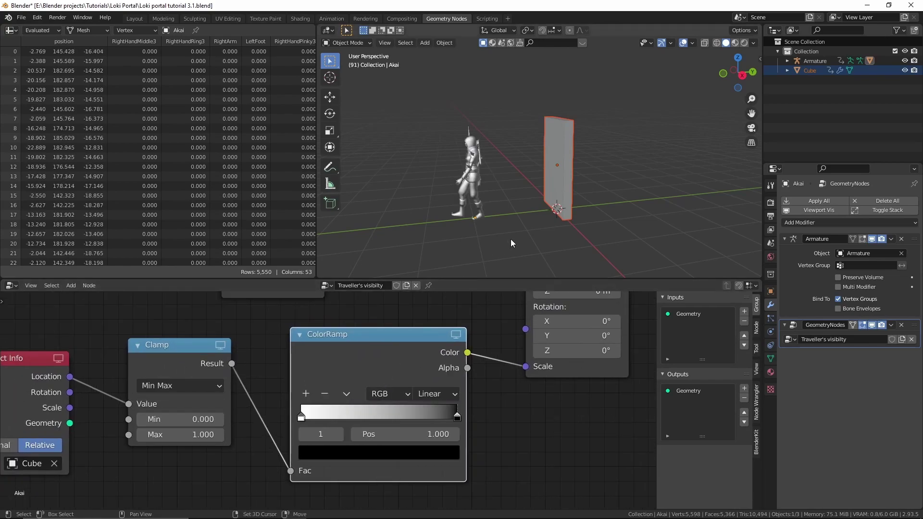
- Play the animation to check the character's inverted scaling on both sides of the portal, and save the file
key("space")
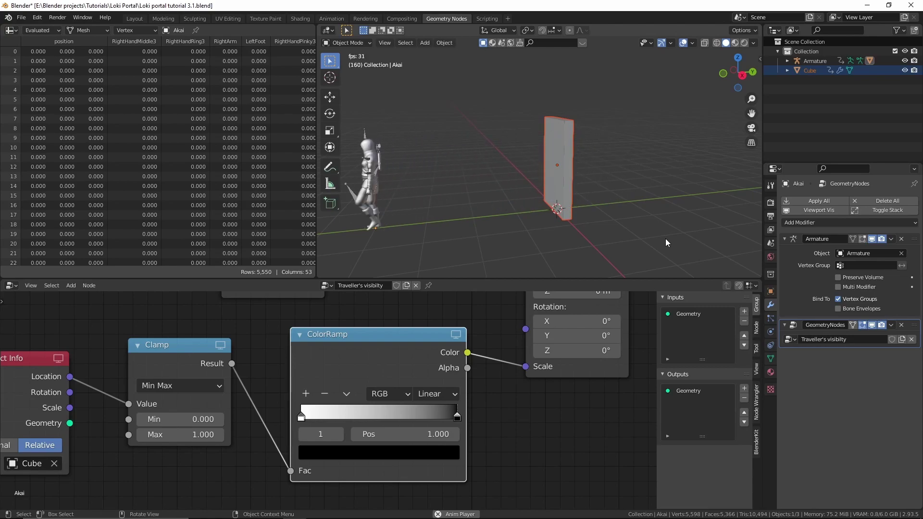
key("space")
key("ctrl+s")
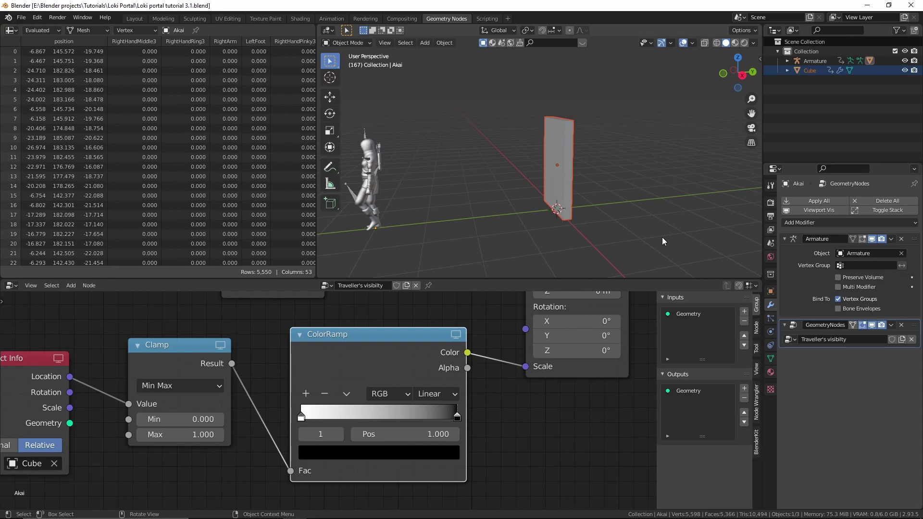
key("space")
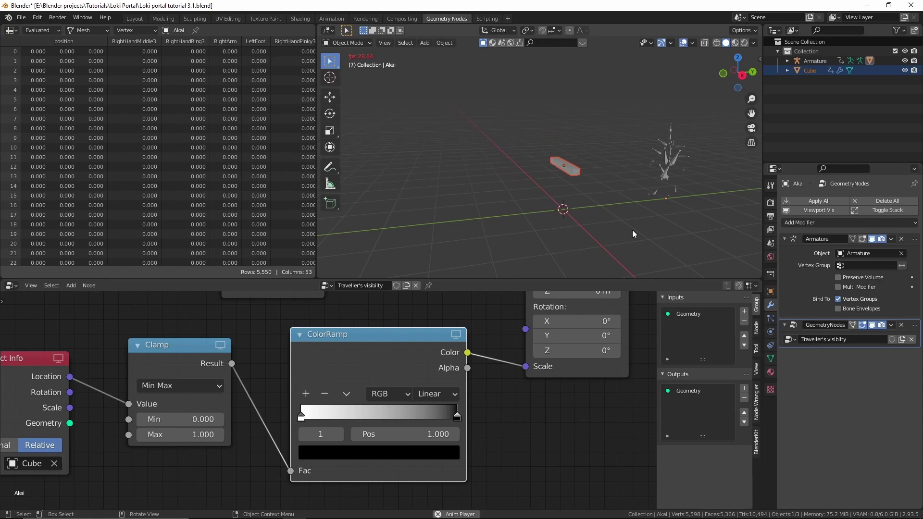
key("space")
key("ctrl+s")
- Test the gradual scaling by moving the Armature along Y away from the portal, and cancel the move
scroll(515, 230, "up", 2)
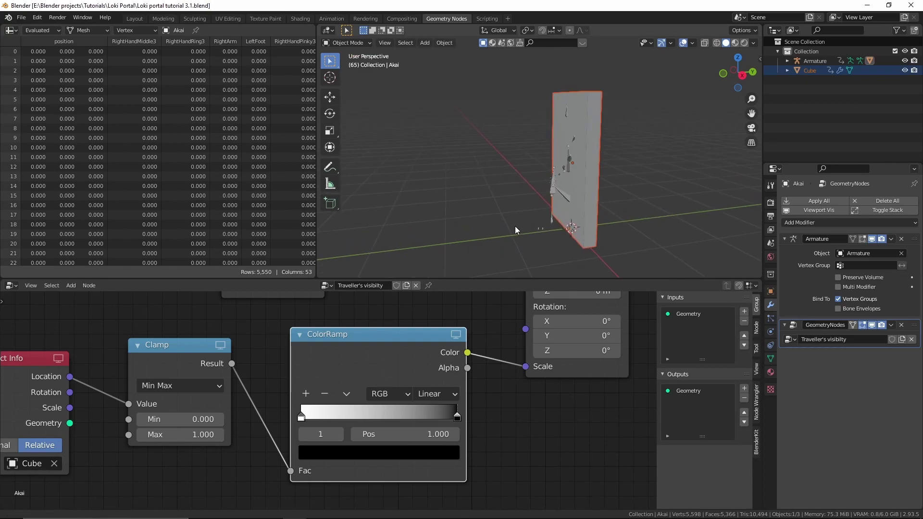
left_click(549, 191)
key("g")
key("y")
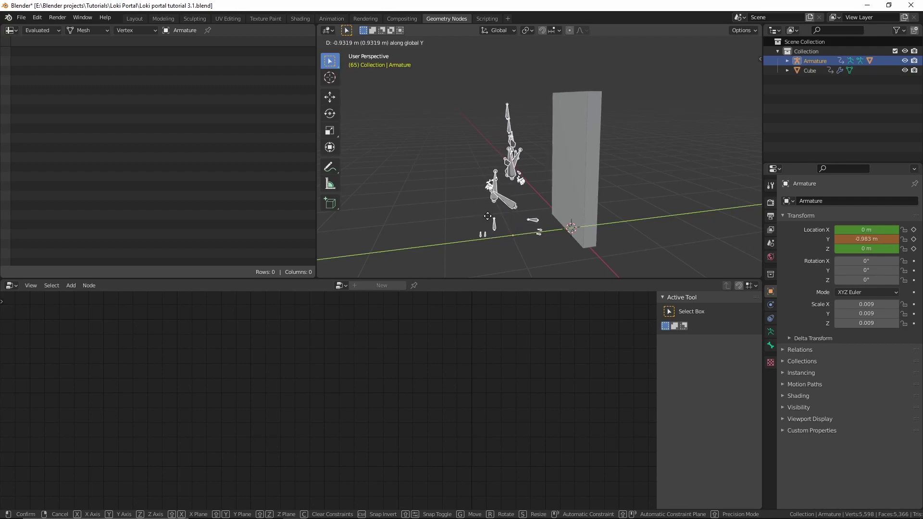
right_click(491, 216)
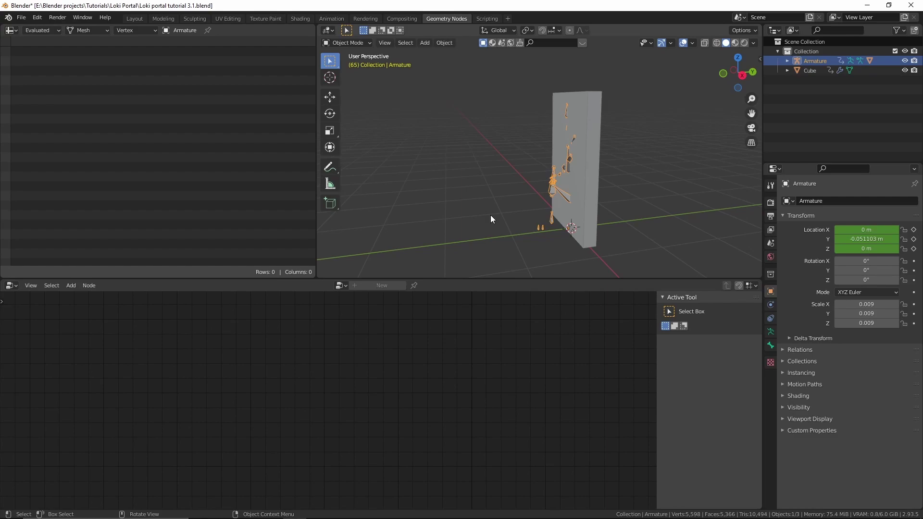
- Select the Akai mesh under the Armature and set its ColorRamp interpolation to Constant
left_click(787, 61)
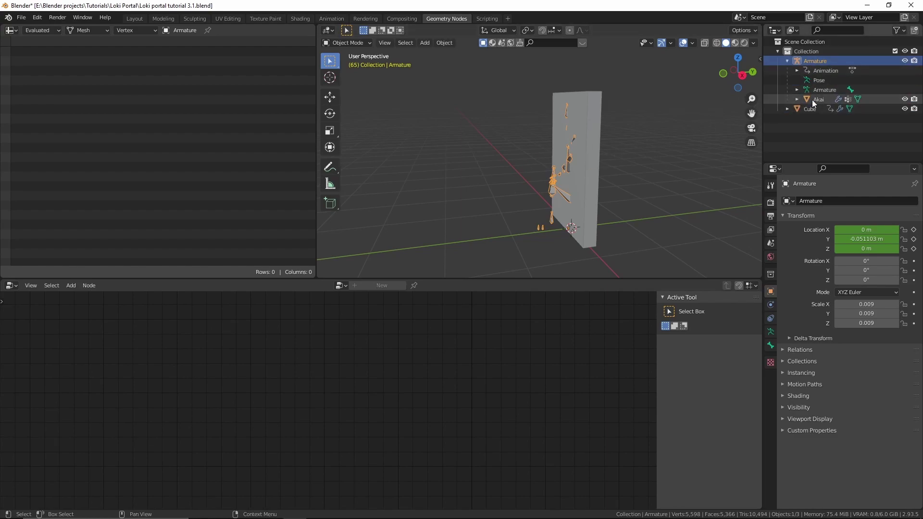
left_click(812, 100)
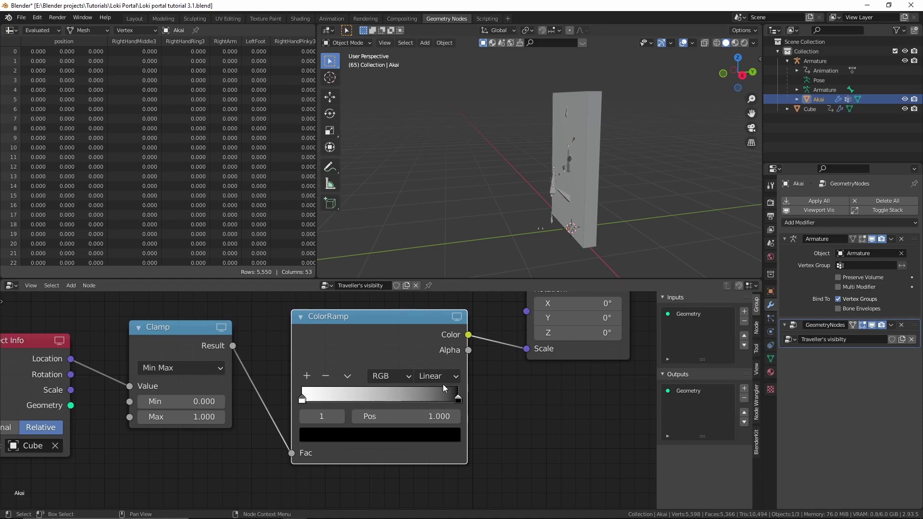
left_click(434, 379)
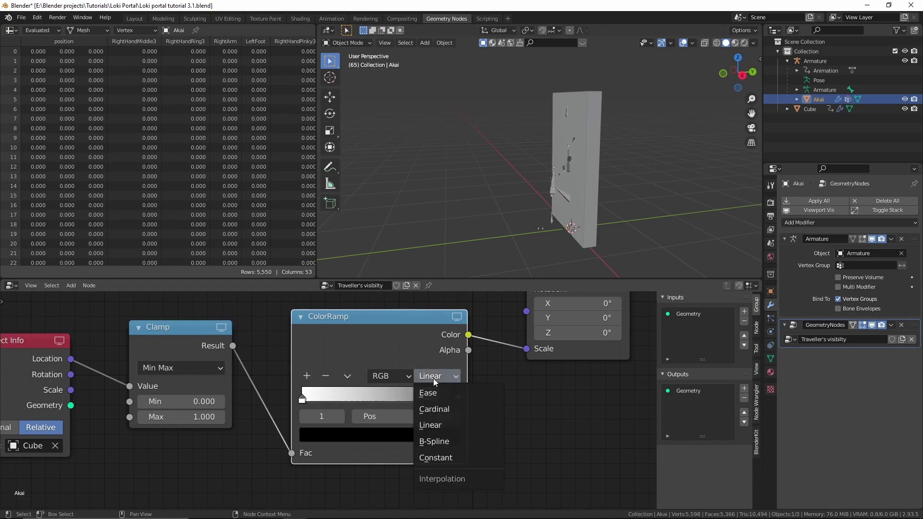
left_click(440, 459)
- Test the Constant ramp by moving the Armature along Y past the portal, and cancel the move
left_click(535, 204)
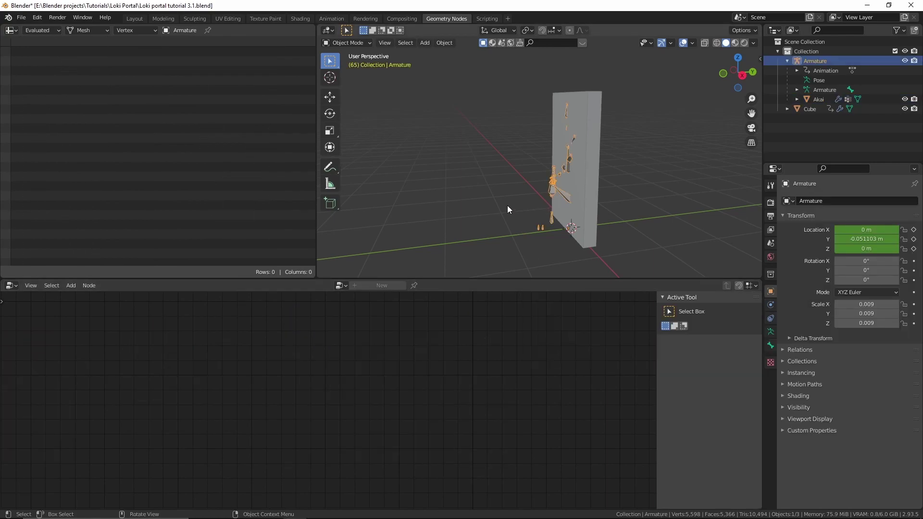
key("g")
key("y")
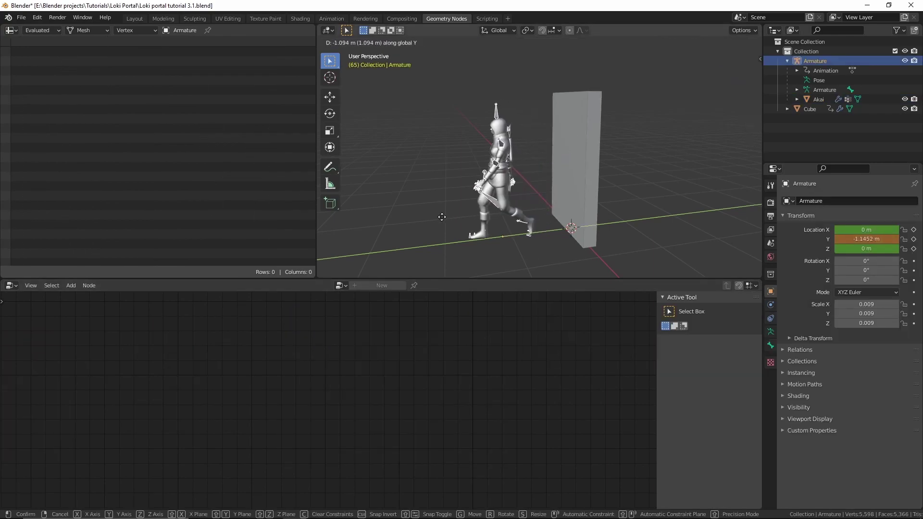
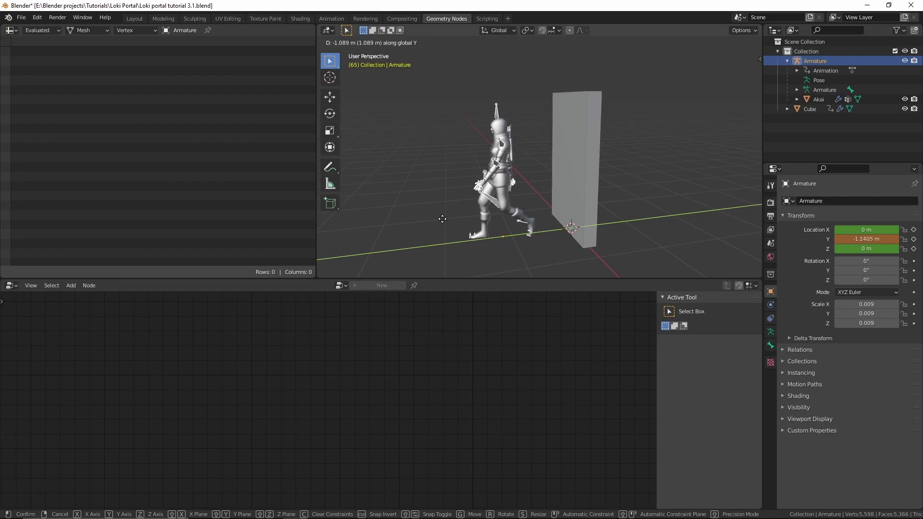
right_click(443, 219)
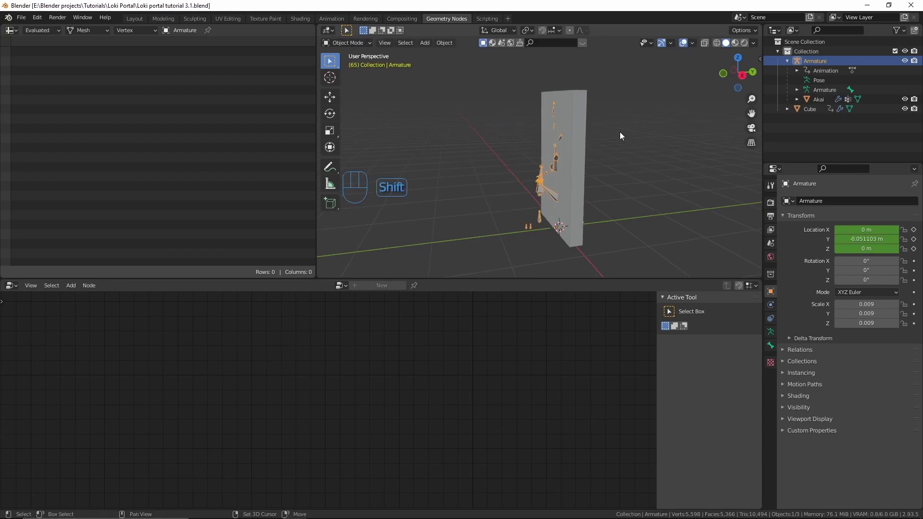
- Return to the first frame, try moving the Armature along Y across the origin, and cancel the move
key("shift+Left")
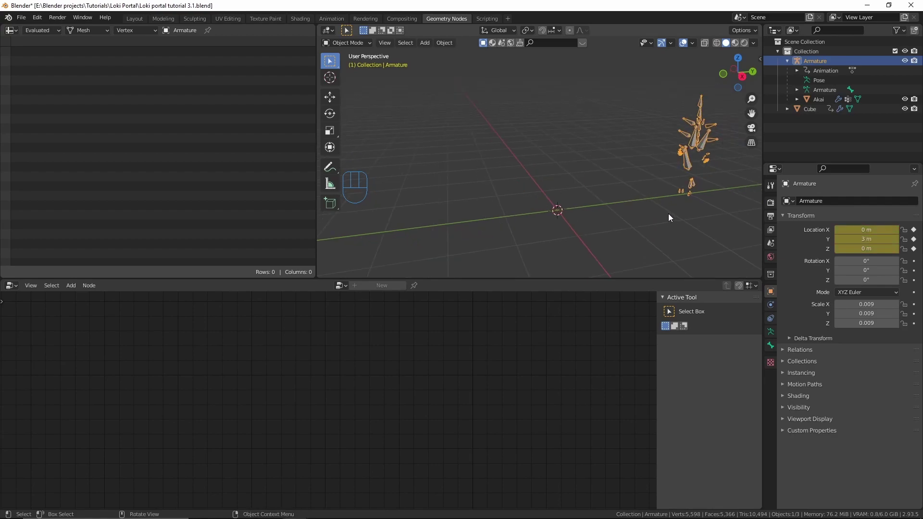
key("g")
key("y")
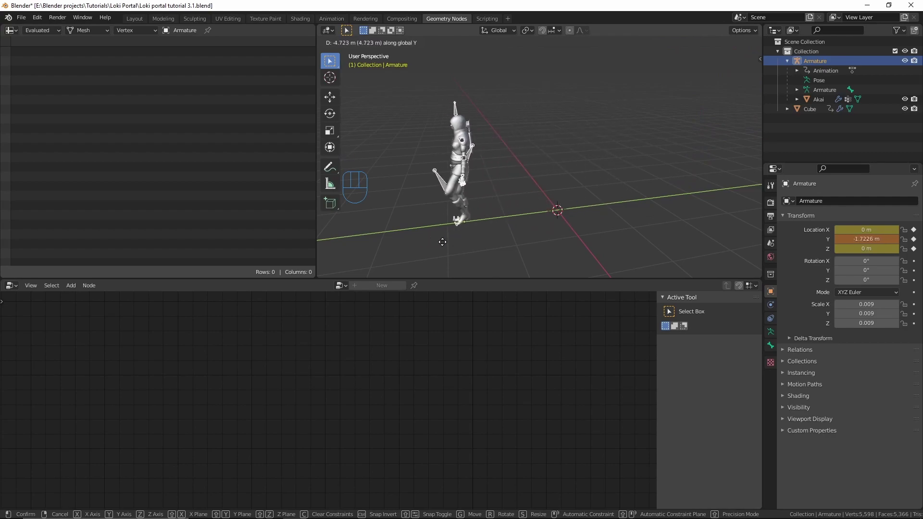
right_click(468, 240)
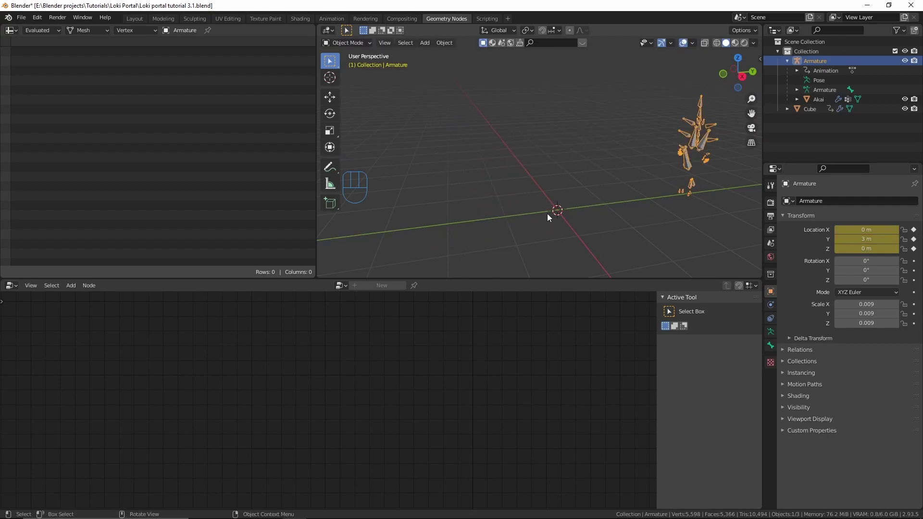
- Test whether the character reacts to sideways movement by moving the Armature along X, and cancel the move
middle_click_drag(587, 214, 549, 217, "shift")
middle_click_drag(549, 218, 616, 203)
key("g")
key("x")
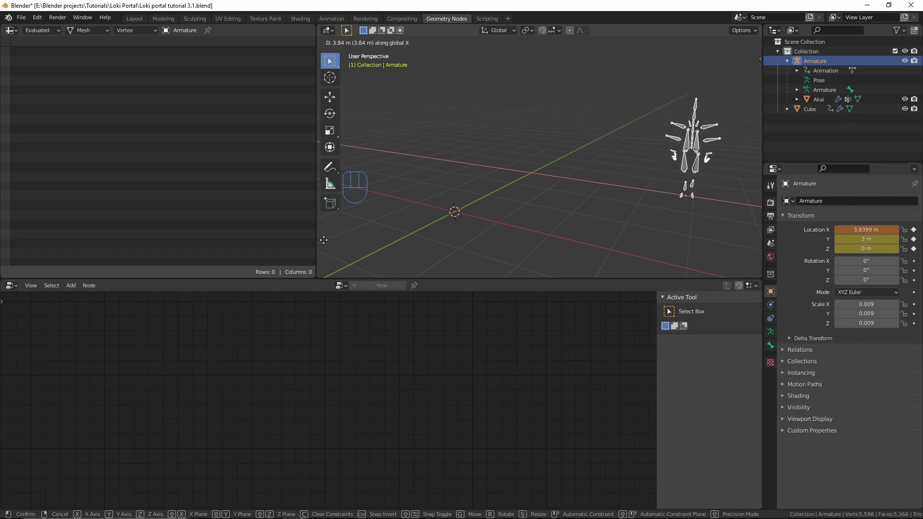
right_click(370, 239)
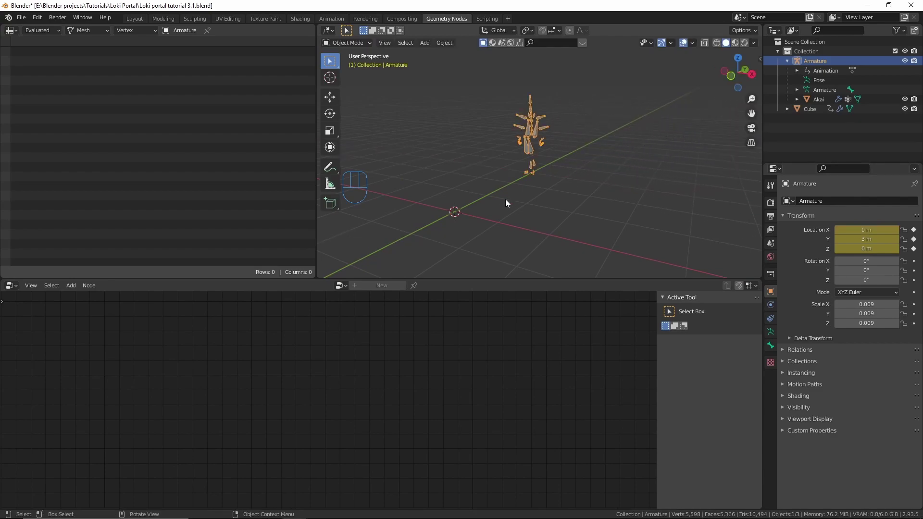
middle_click_drag(696, 171, 656, 175)
- Select the Akai mesh again and add a Separate XYZ node below the Clamp node in its node tree
left_click(817, 99)
scroll(247, 409, "down", 1)
middle_click_drag(248, 409, 447, 407)
key("n")
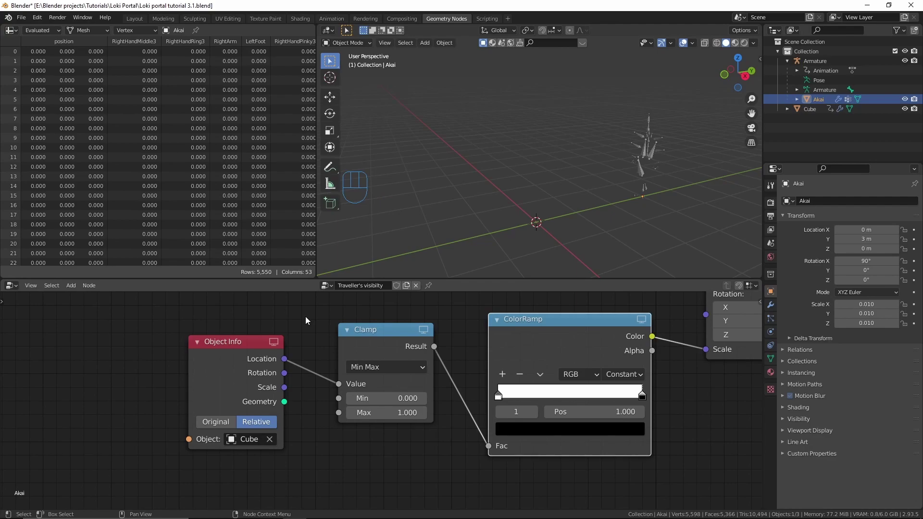
scroll(306, 319, "down", 1)
key("shift+a")
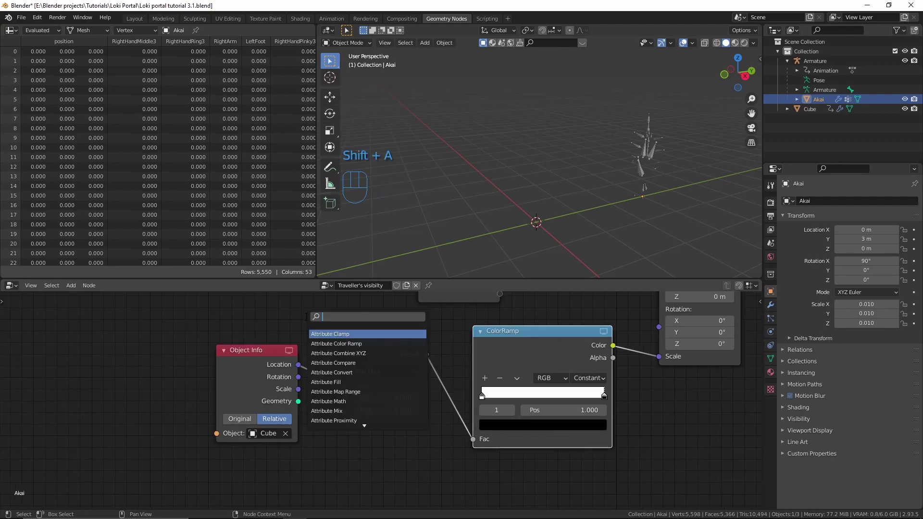
type("sper")
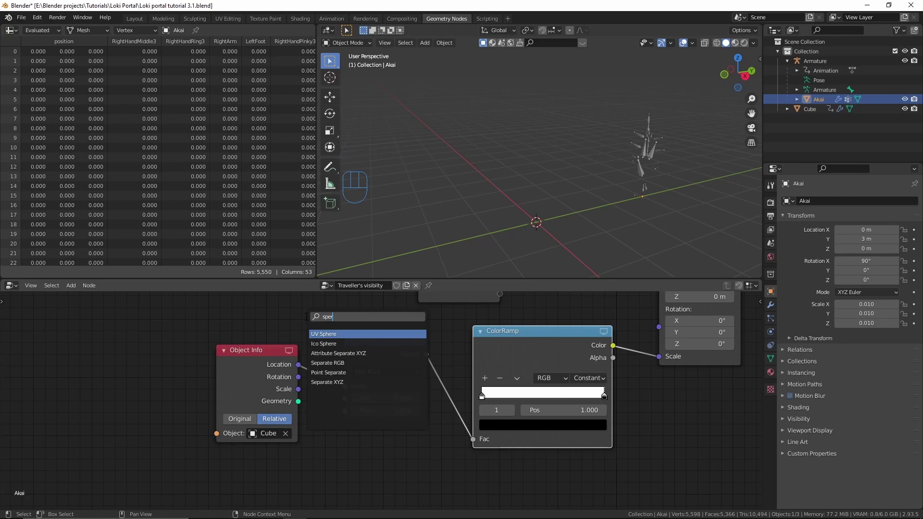
left_click(347, 383)
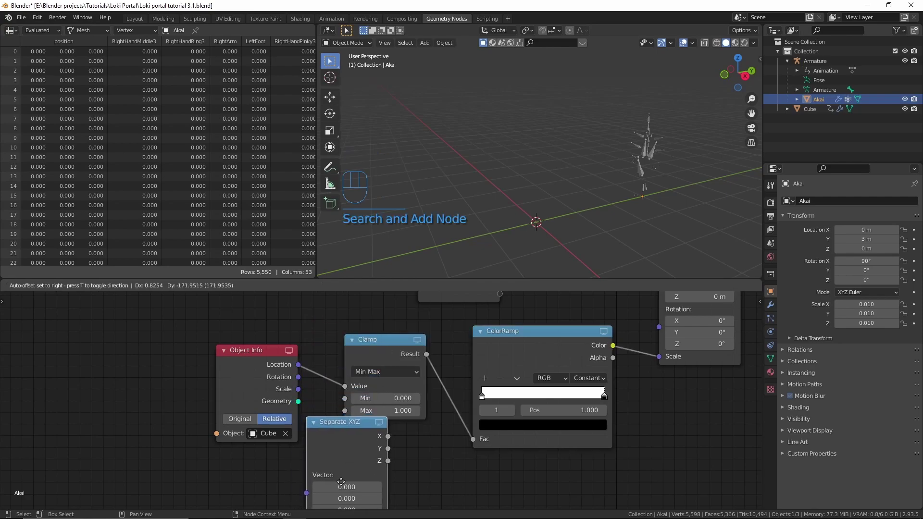
left_click(342, 482)
- Connect the Object Info's Location to the Separate XYZ's Vector and its Y output to the Clamp's Value, and play the animation to check it
scroll(240, 375, "down", 1)
middle_click_drag(240, 375, 284, 361)
left_click_drag(285, 361, 222, 357)
left_click_drag(405, 434, 347, 417)
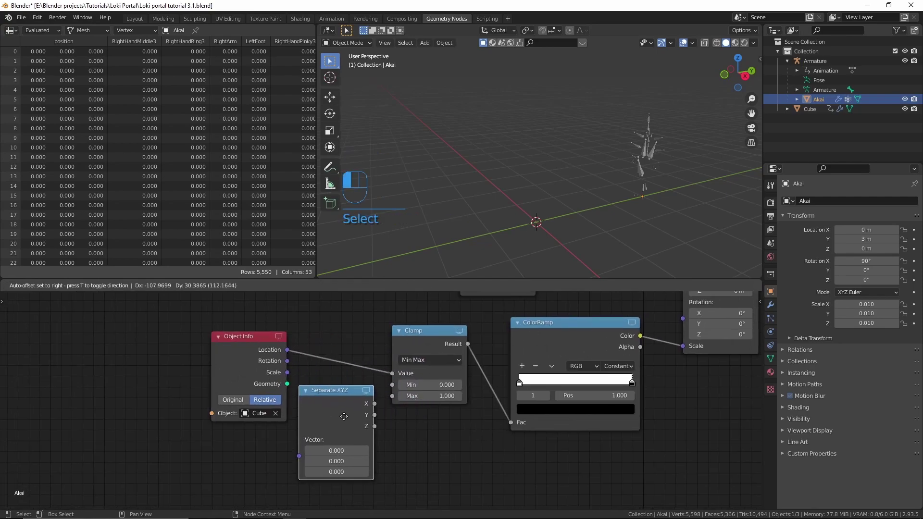
left_click_drag(287, 350, 300, 458)
scroll(346, 428, "up", 1)
scroll(346, 427, "up", 1)
left_click_drag(347, 414, 396, 364)
key("space")
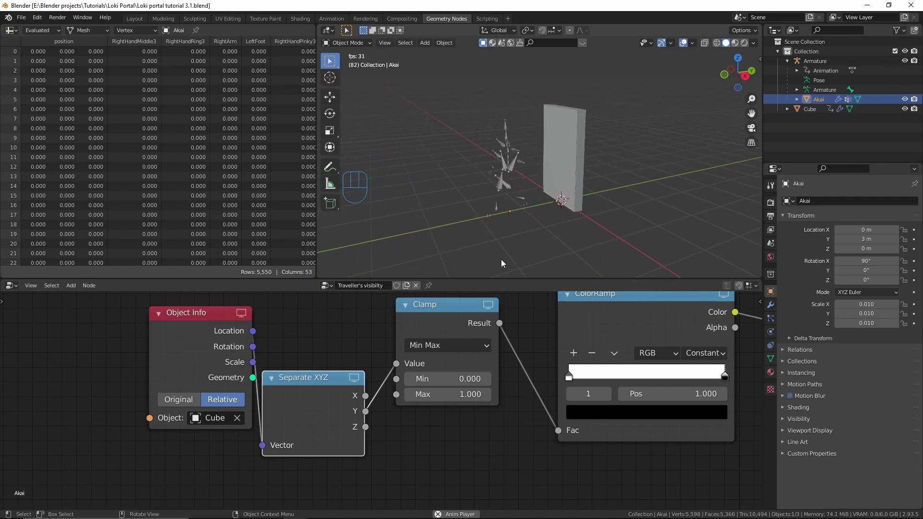
key("space")
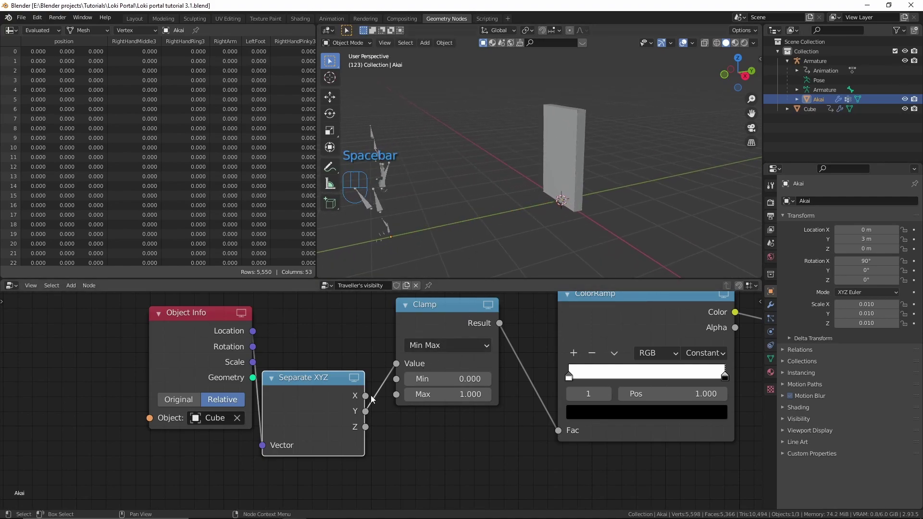
- Try the Separate XYZ's X output as the Clamp's Value and play the animation from the first frame
left_click_drag(366, 400, 365, 396)
key("shift+Left")
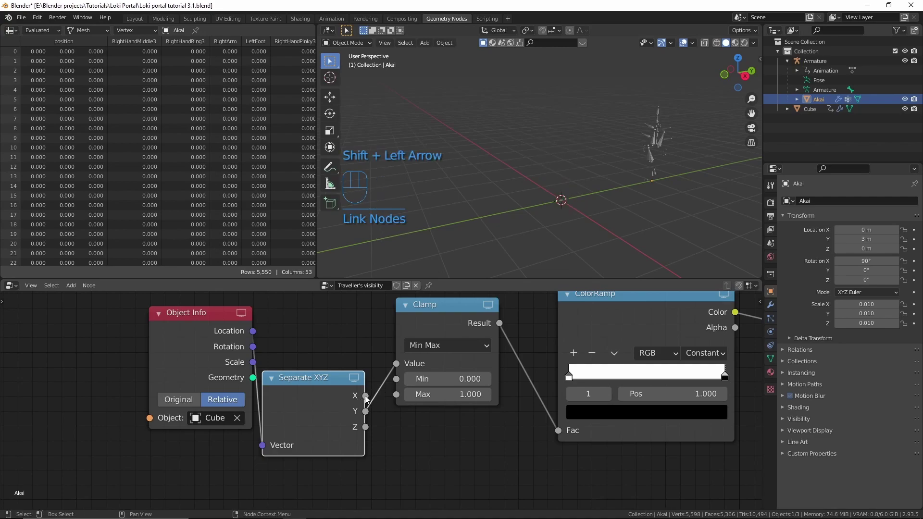
key("space")
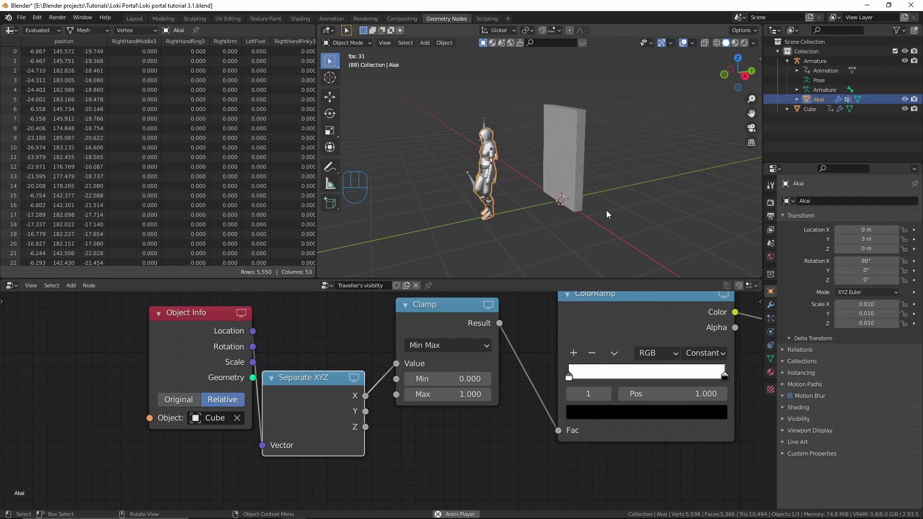
key("space")
- Connect the Separate XYZ's Z output to the Clamp's Value and play the animation from the first frame
left_click_drag(367, 427, 397, 359)
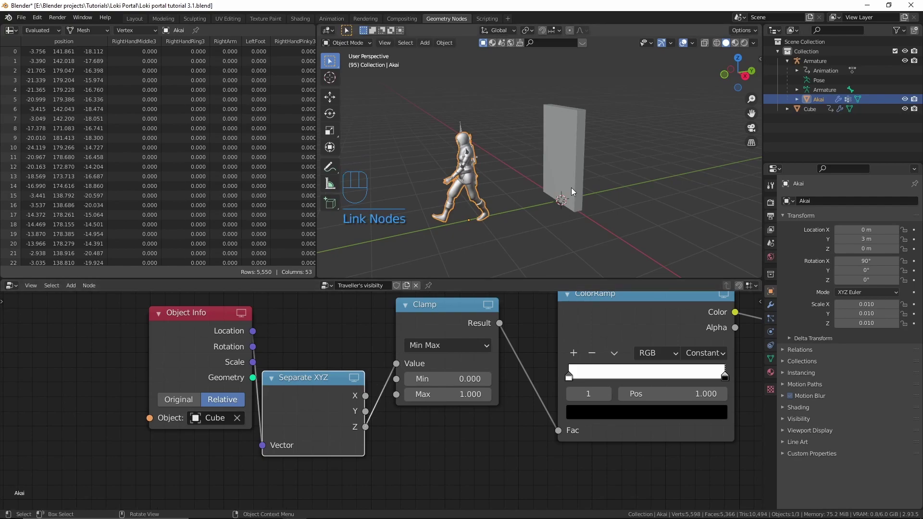
key("shift+Left")
key("space")
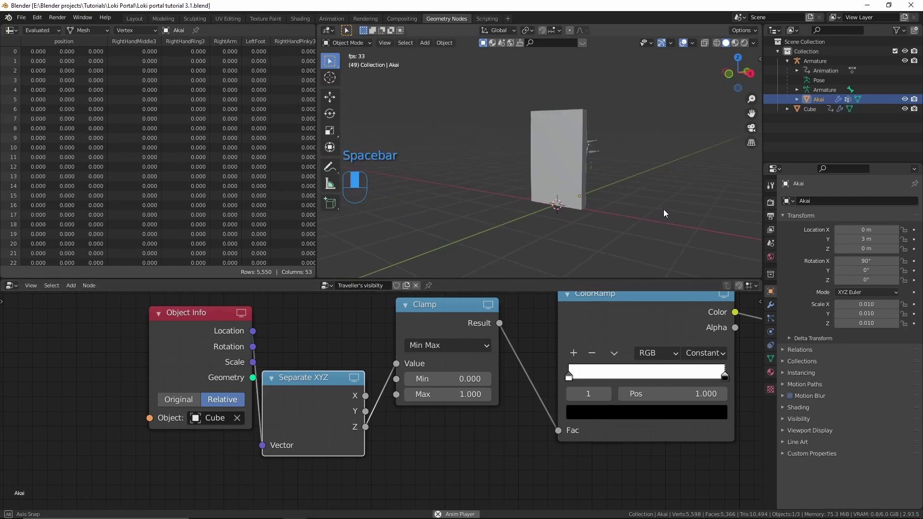
- Stop the playback and show the character and portal from the right side in orthographic view
middle_click_drag(700, 191, 688, 163, "shift")
key("space")
middle_click_drag(636, 194, 632, 215, "shift")
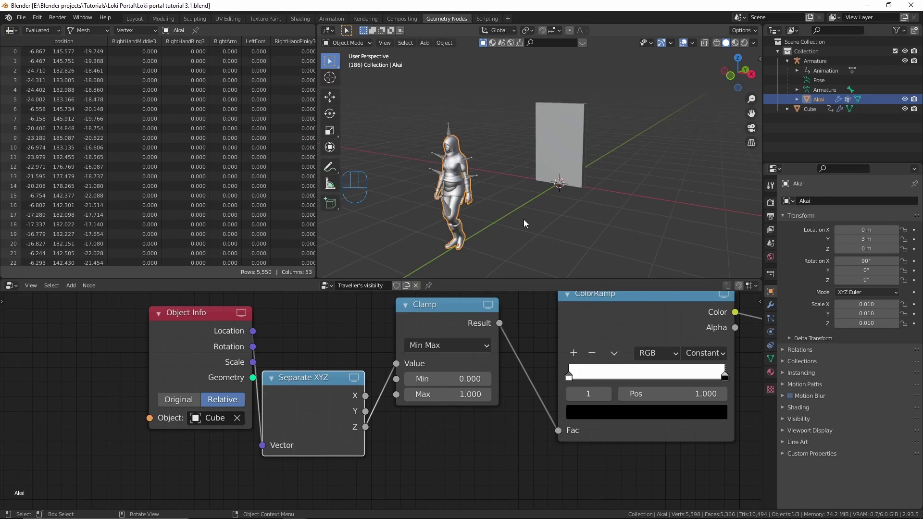
key("KP_3")
middle_click_drag(523, 219, 532, 203, "shift")
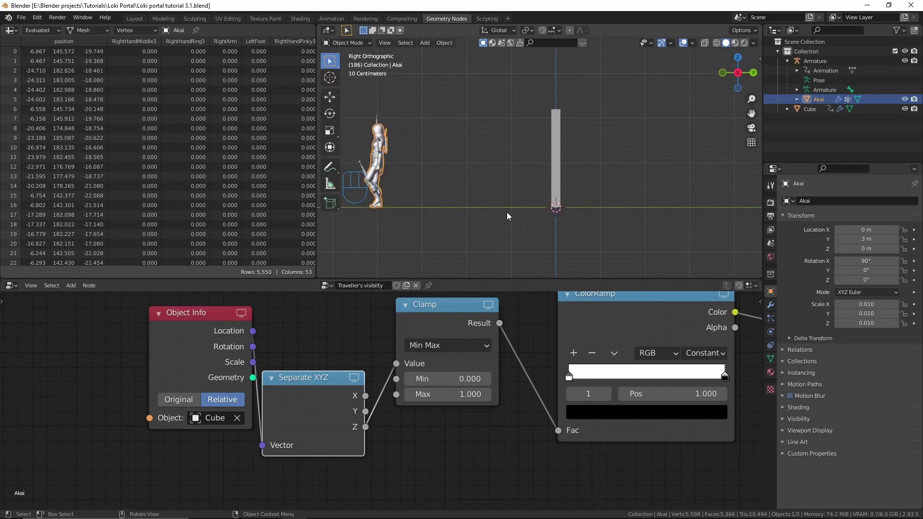
- Play the animation from the first frame in the side view and step back to frame 47, where the character approaches the portal
key("shift+Left")
key("space")
scroll(667, 230, "up", 2)
scroll(583, 222, "up", 1)
middle_click_drag(669, 229, 596, 224, "shift")
key("space")
key("Left")
key("Left")
key("Left")
key("Left")
key("Left")
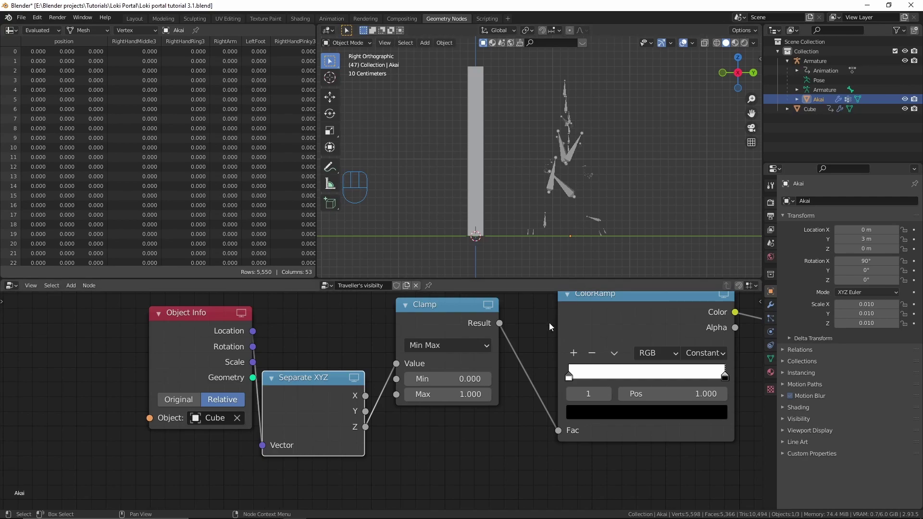
- Add a Math node below the Clamp node in the Traveller's visibilty node tree
scroll(468, 379, "down", 3)
key("shift+a")
type("math")
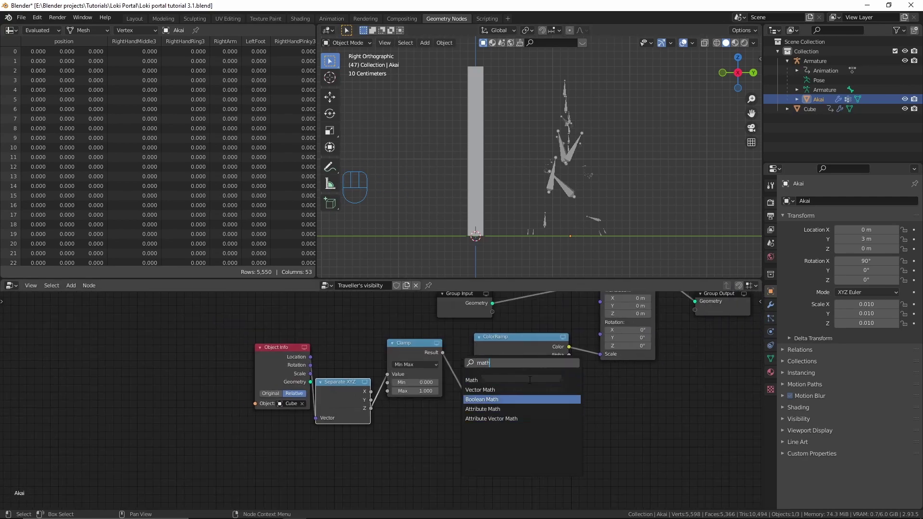
left_click(504, 380)
left_click(430, 424)
- Move the Object Info and Separate XYZ nodes away from the Clamp and insert the Math node between Separate XYZ's Z output and the Clamp's Value
middle_click_drag(210, 342, 225, 348)
left_click_drag(279, 364, 365, 442)
key("g")
left_click(263, 403)
scroll(313, 413, "up", 1)
left_click(363, 432)
left_click_drag(438, 430, 358, 358)
scroll(359, 359, "up", 3)
middle_click_drag(359, 358, 404, 384)
scroll(368, 380, "up", 1)
scroll(401, 394, "up", 2)
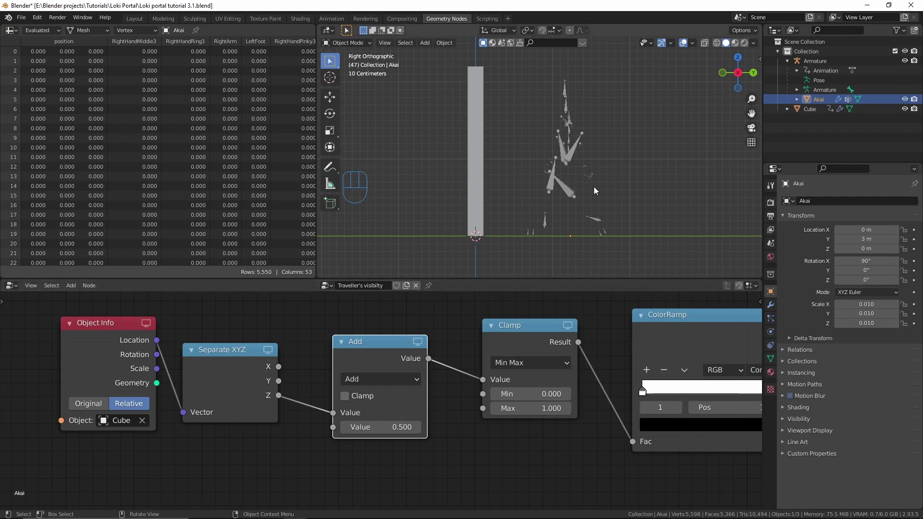
- Set the Add node's second Value to -129.1 to offset where the character's visibility switches
scroll(384, 428, "up", 1)
left_click_drag(385, 433, 457, 433)
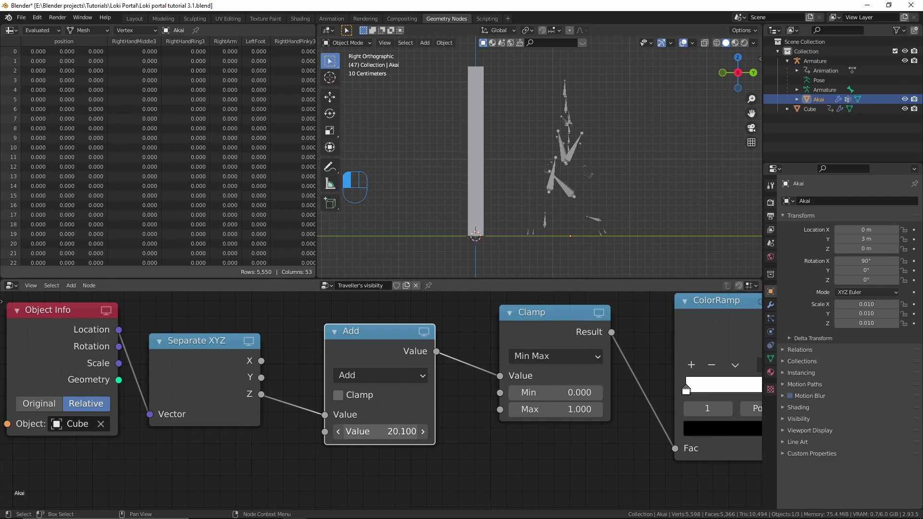
left_click_drag(305, 433, 205, 432)
left_click_drag(100, 432, 0, 433)
left_click_drag(380, 432, 379, 432)
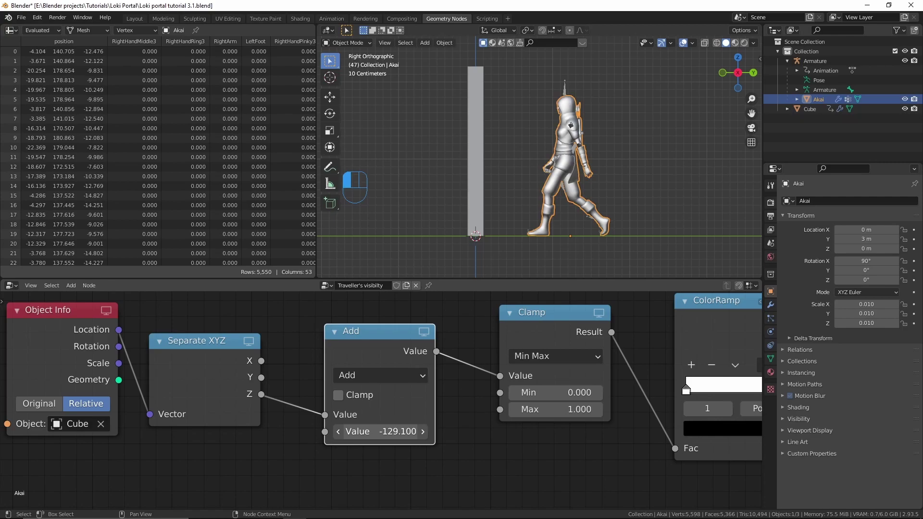
- Play the animation from the first frame and examine from several angles how the character emerges from the portal
scroll(536, 208, "down", 2)
middle_click_drag(538, 207, 589, 206, "shift")
key("shift+Left")
key("space")
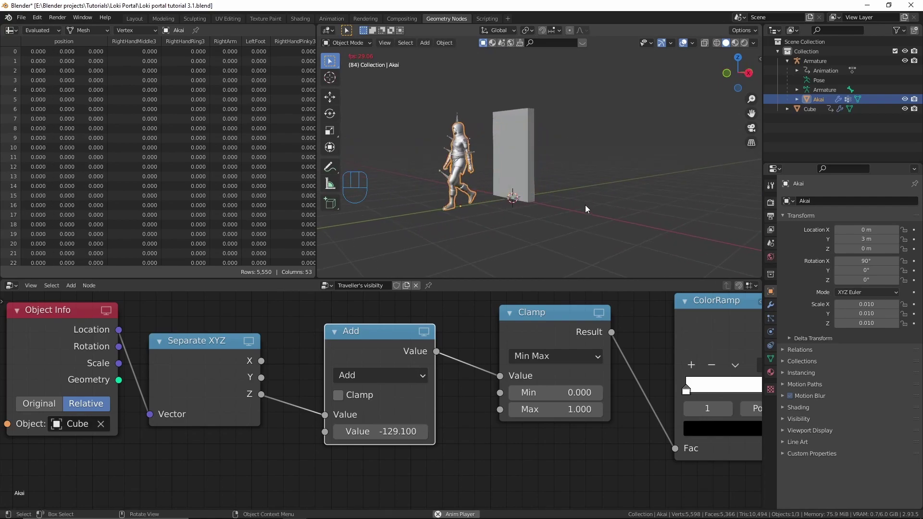
key("space")
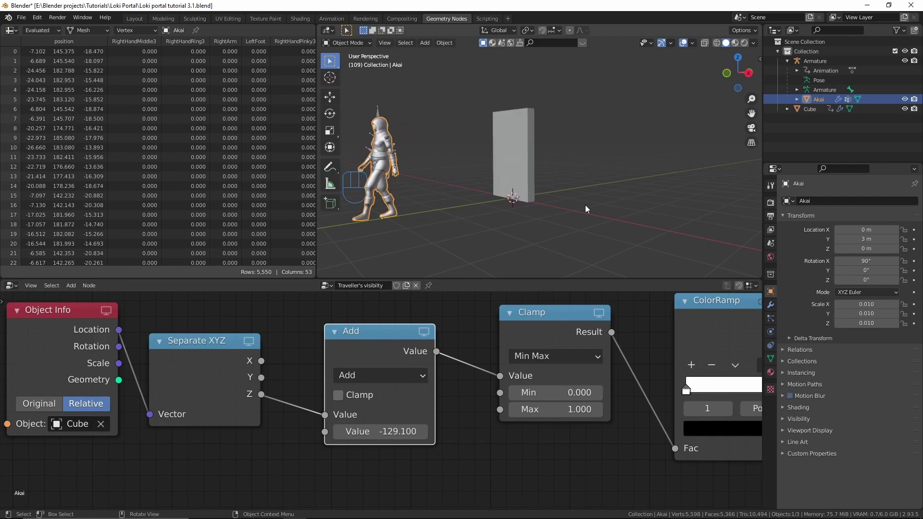
key("shift+Left")
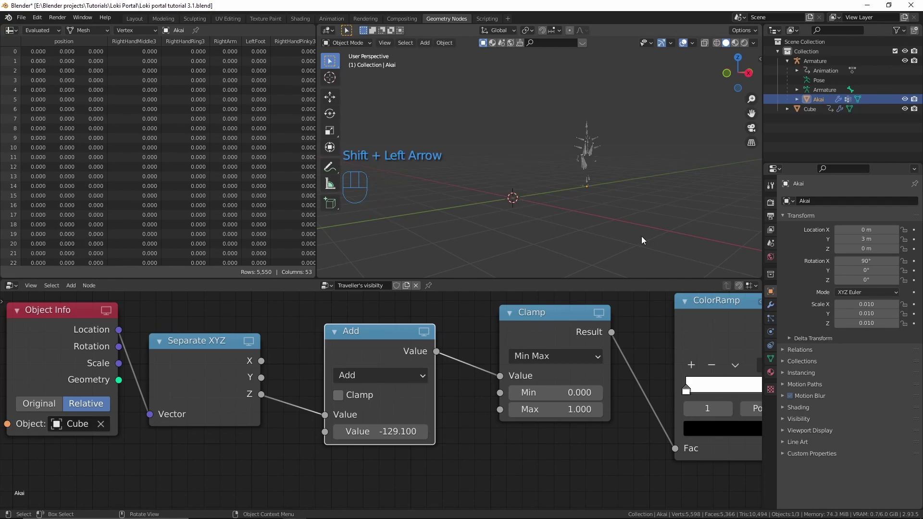
key("space")
middle_click_drag(553, 198, 575, 199)
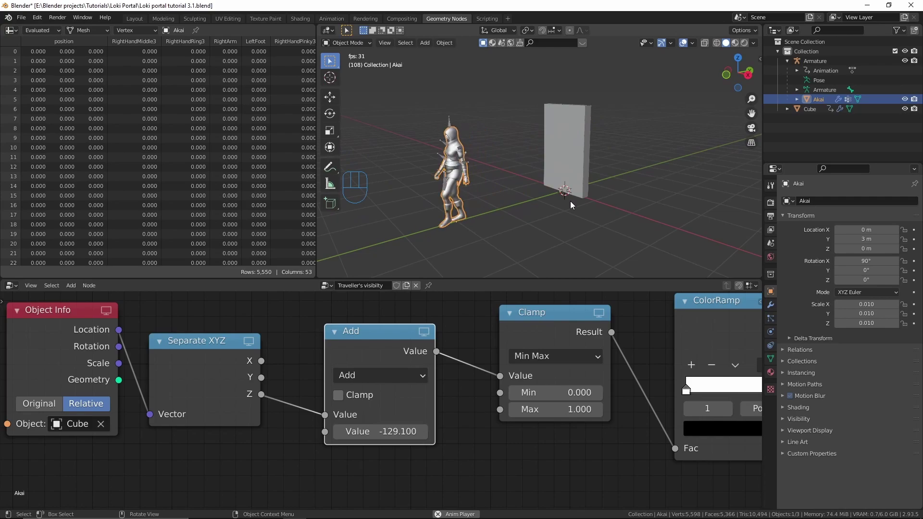
key("space")
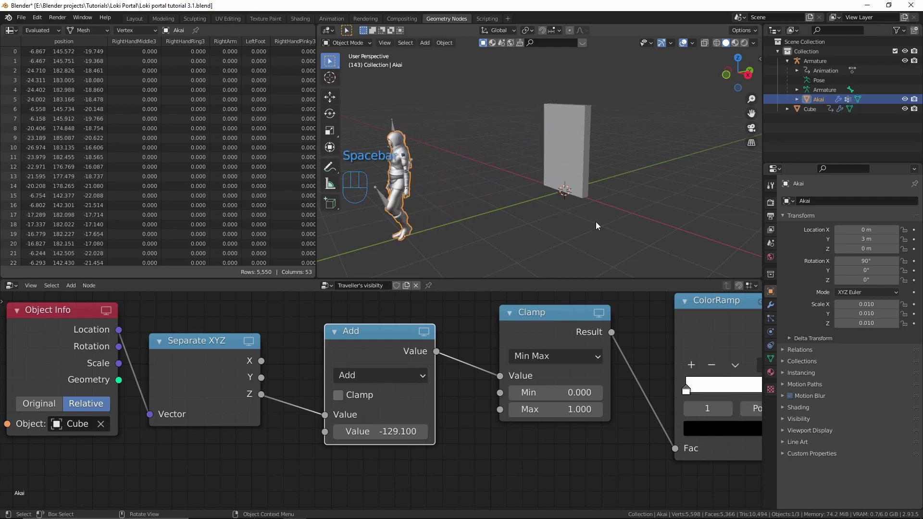
- Duplicate Akai's GeometryNodes modifier and disable the original one in both viewport and render
left_click(772, 305)
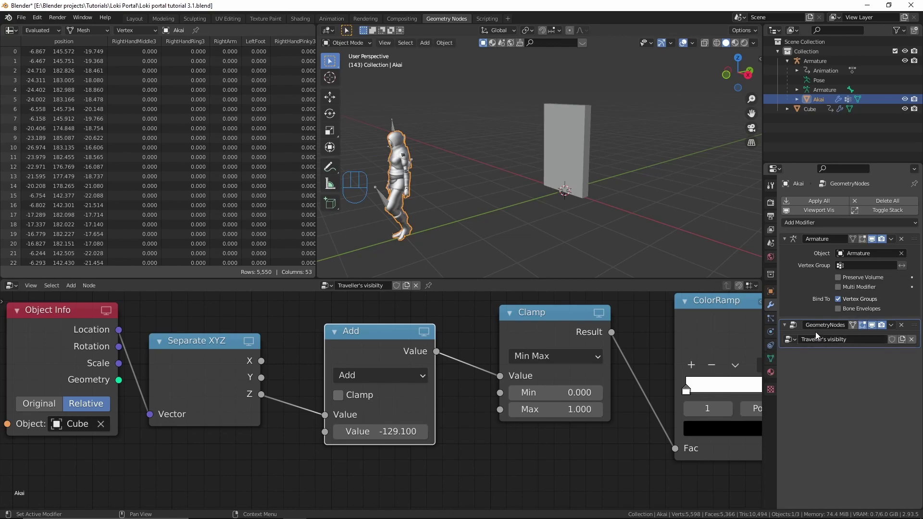
key("shift+d")
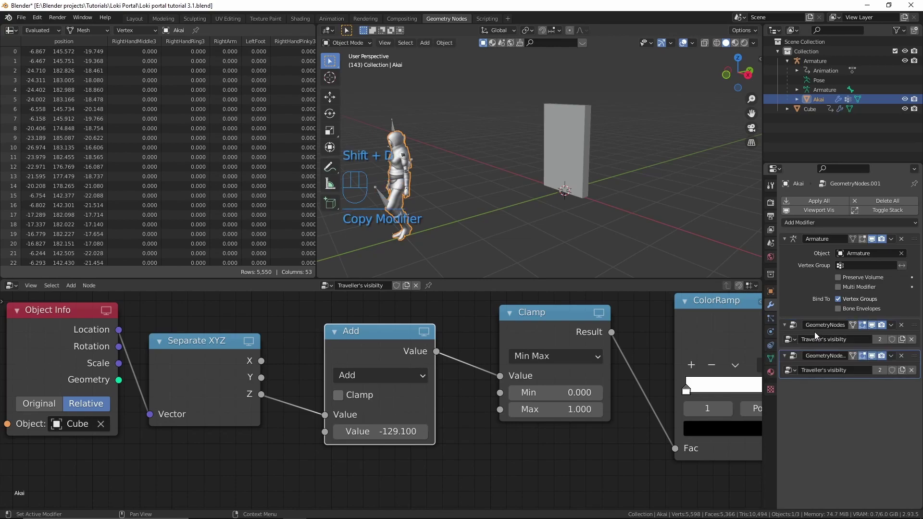
left_click(873, 328)
left_click(882, 326)
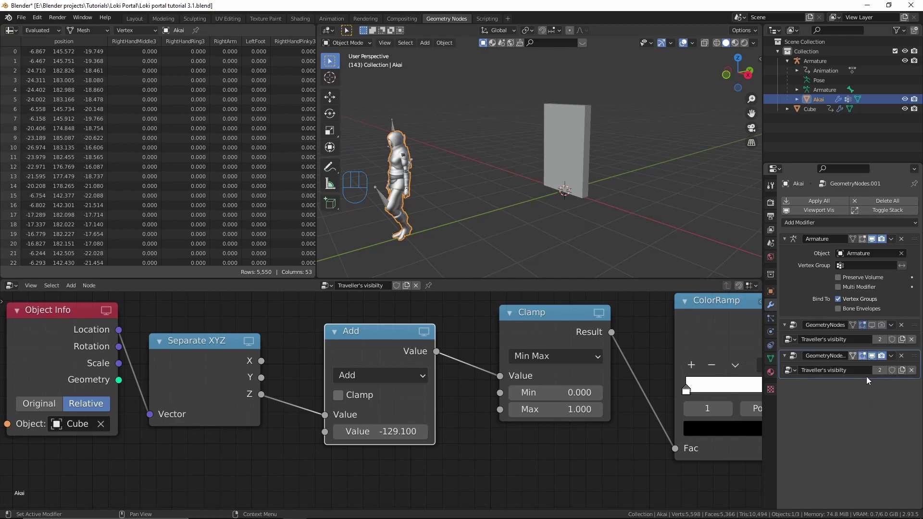
- Make the duplicated modifier's node group a separate copy and rename it "Traveller's visibilty inverted"
left_click(881, 371)
left_click_drag(800, 371, 873, 370)
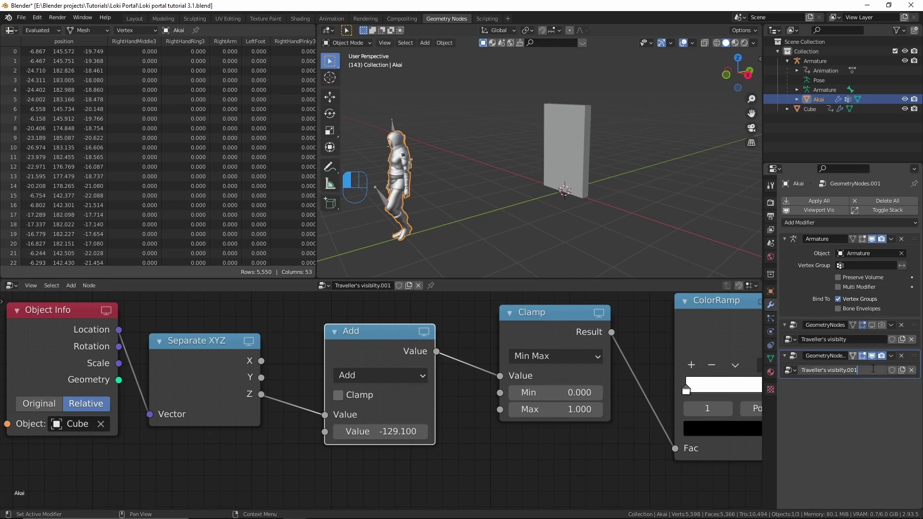
key("BackSpace")
key("BackSpace")
key("BackSpace")
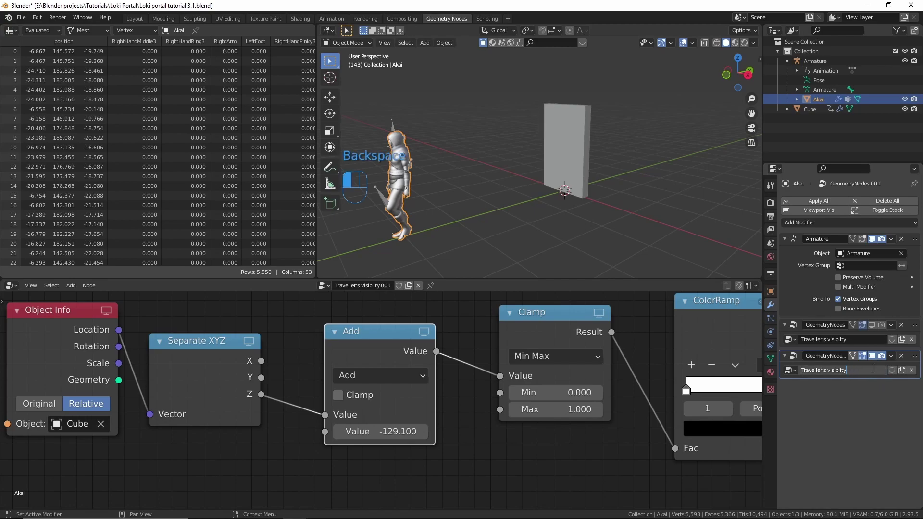
type("invetr")
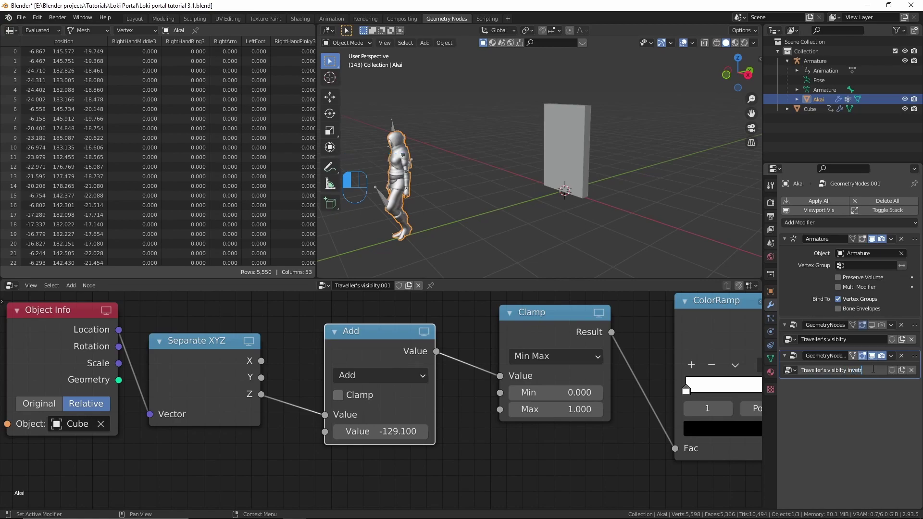
key("Return")
double_click(769, 356)
key("BackSpace")
key("BackSpace")
key("BackSpace")
key("BackSpace")
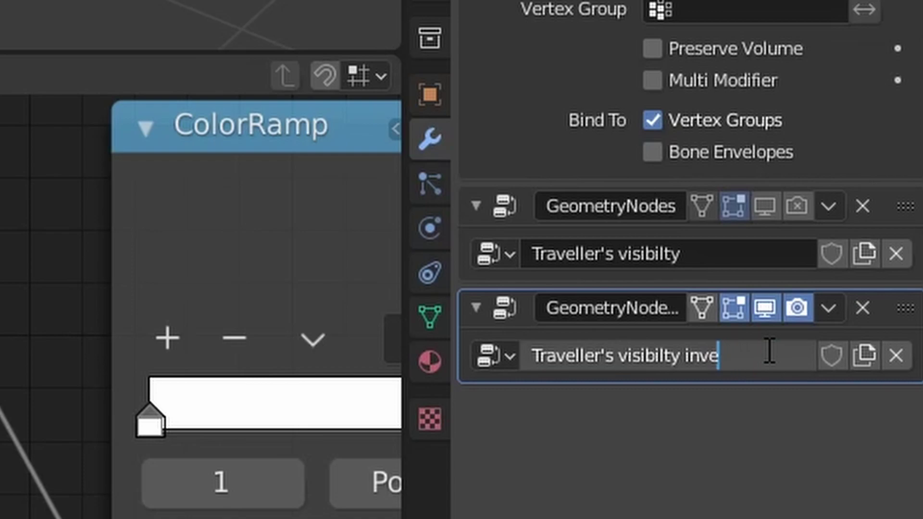
type("rted")
key("Return")
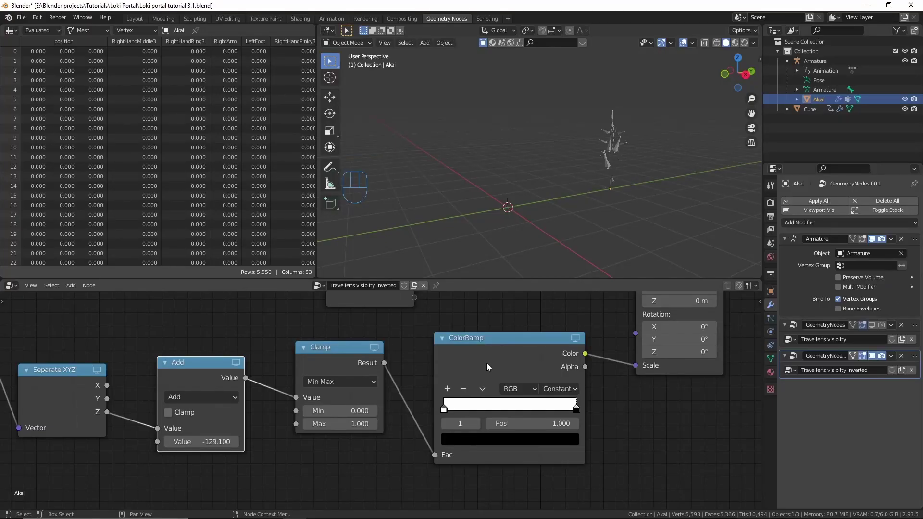
- Flip the ColorRamp in the inverted node tree and play the animation from the first frame
left_click(482, 389)
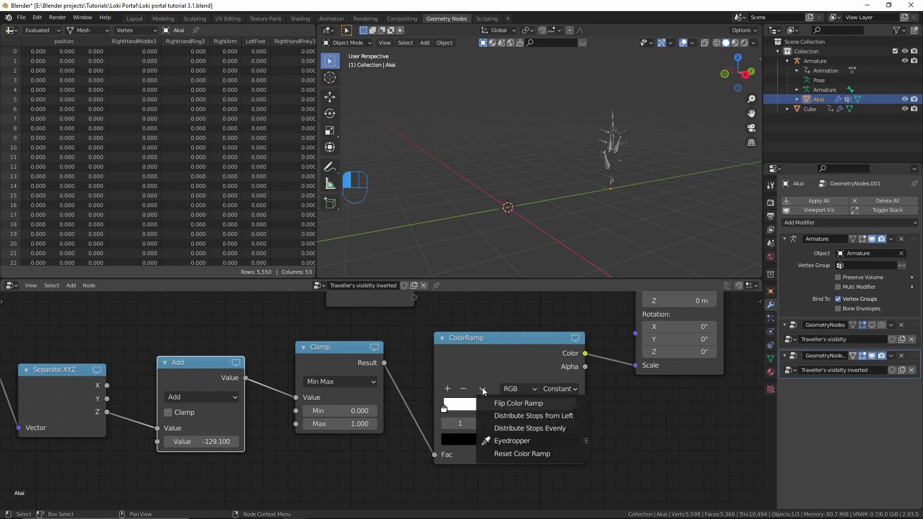
left_click(498, 407)
middle_click_drag(604, 235, 564, 220)
key("shift+Left")
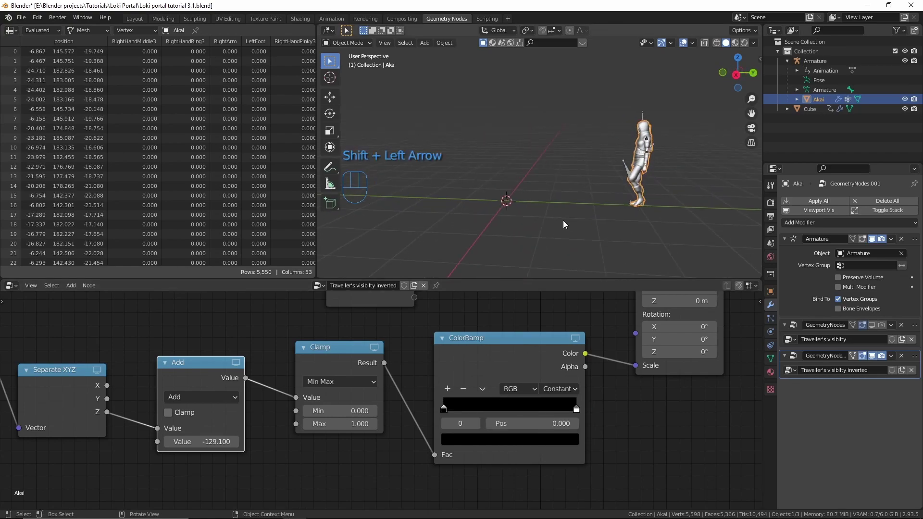
key("space")
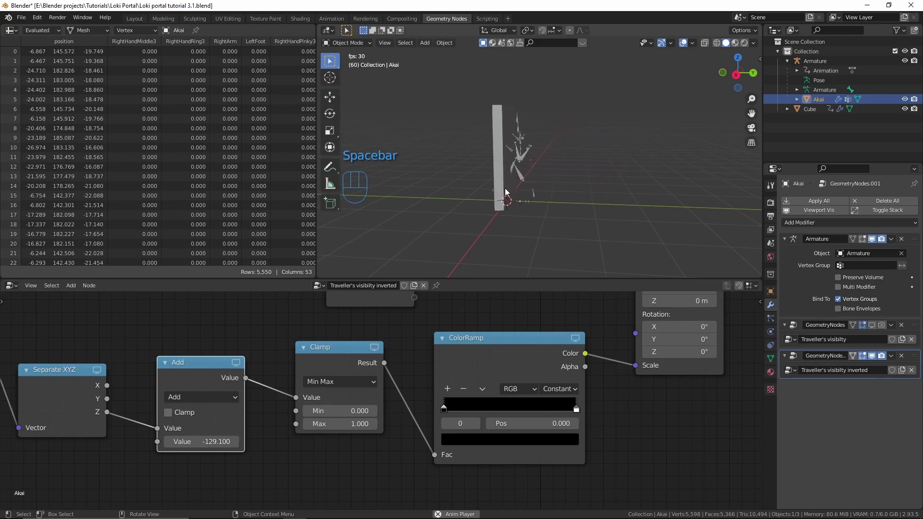
middle_click_drag(496, 186, 516, 211, "shift")
key("space")
- Replay the animation from the first frame and check where the character disappears relative to the portal
key("shift+Left")
key("space")
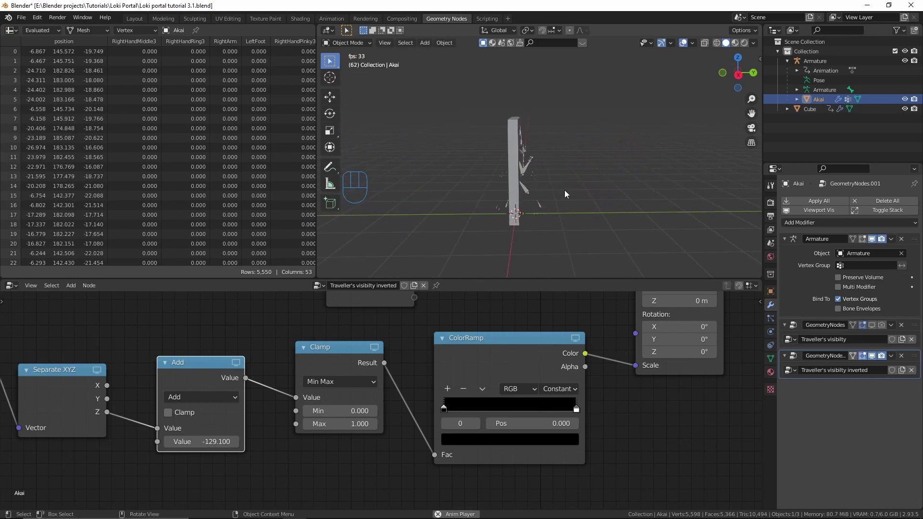
key("space")
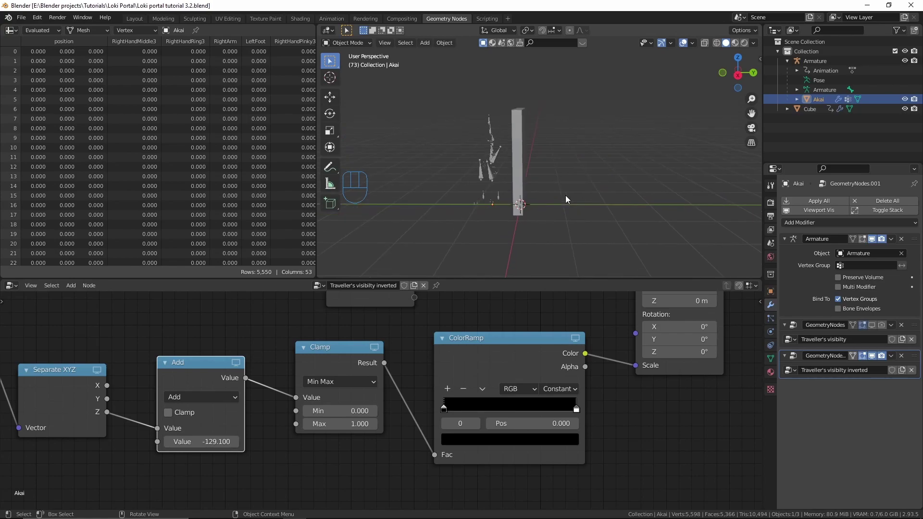
key("shift+Left")
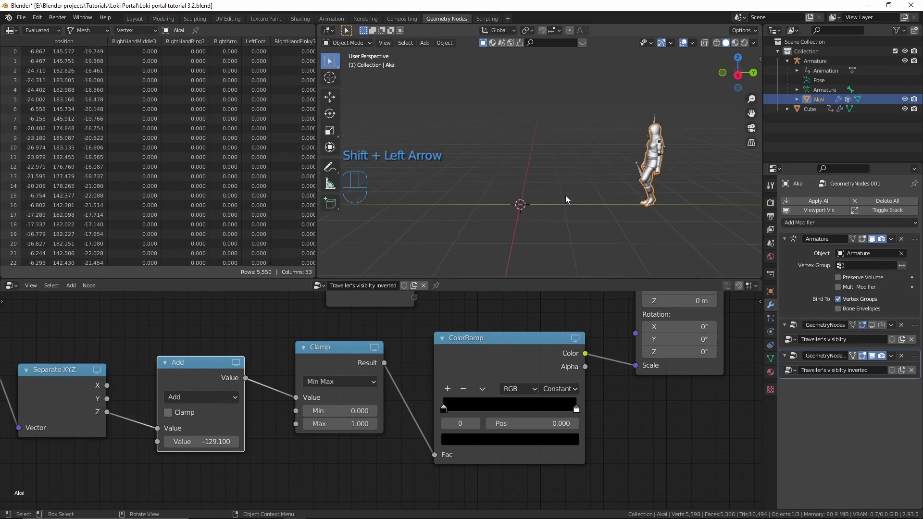
key("space")
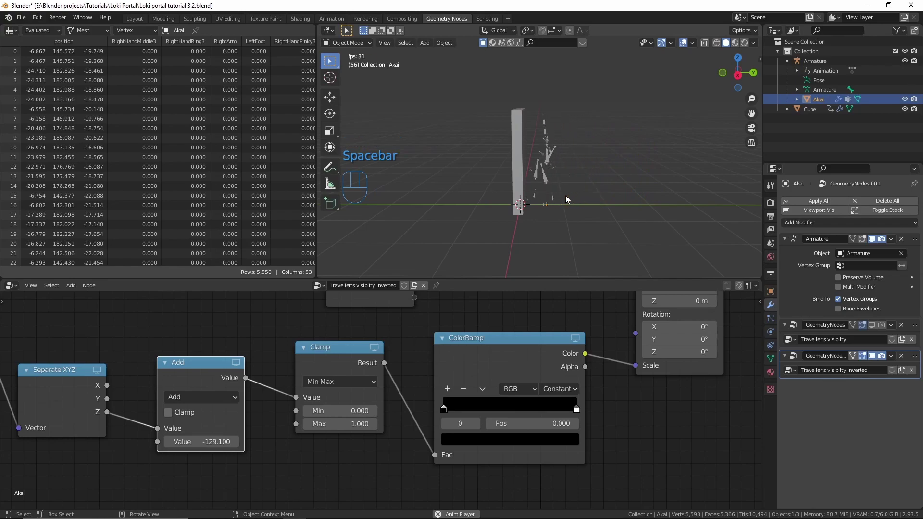
key("space")
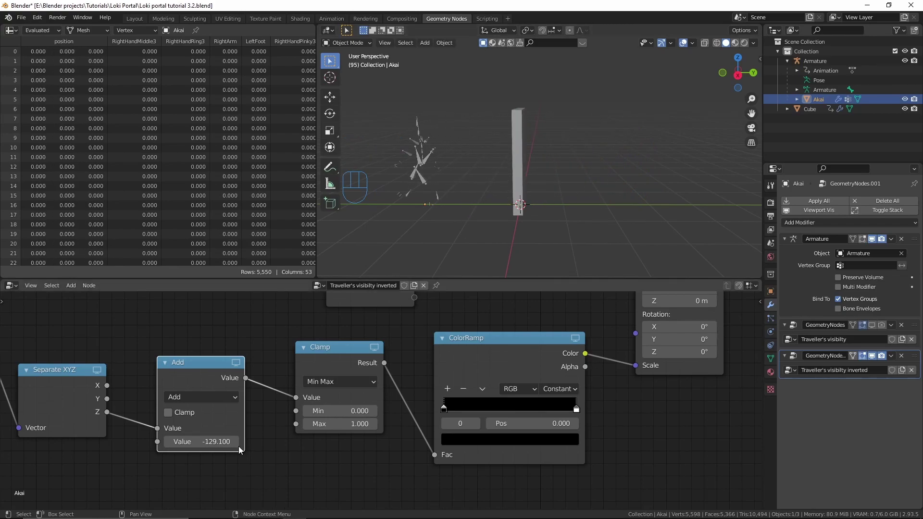
- Set the Add node's second Value to 129.1 in the inverted node tree
middle_click_drag(193, 440, 243, 424)
scroll(243, 423, "up", 2)
left_click(199, 425)
left_click(196, 424)
key("BackSpace")
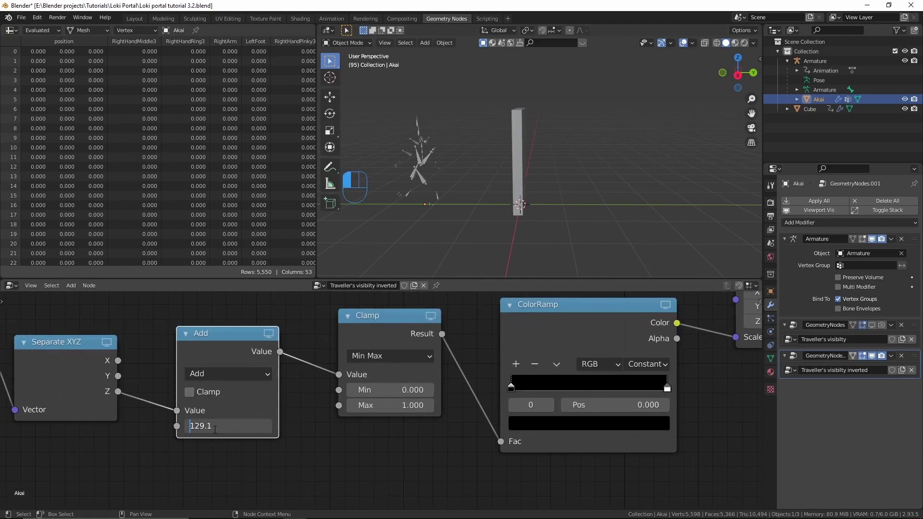
key("Return")
- Play the animation from the first frame to check the character's disappearance at the portal, and save the file
key("shift+Left")
key("space")
middle_click_drag(513, 201, 517, 201)
middle_click_drag(517, 202, 541, 203, "shift")
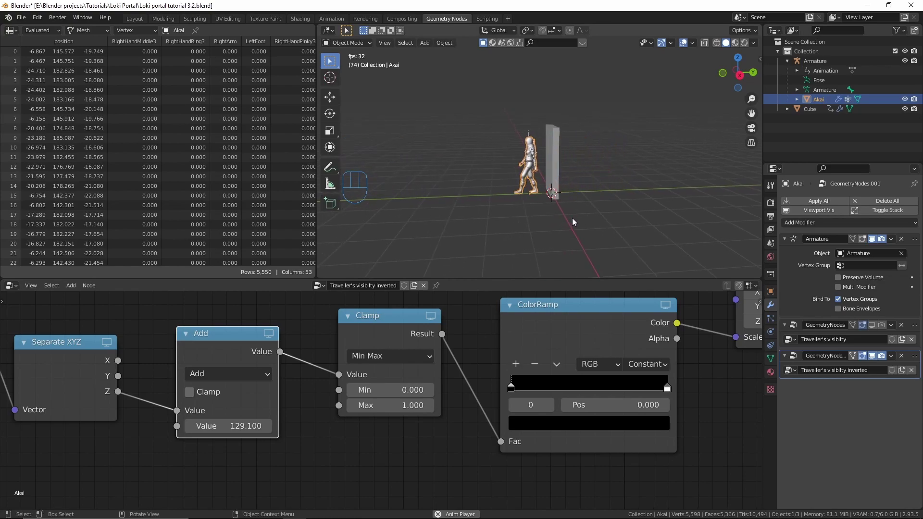
key("space")
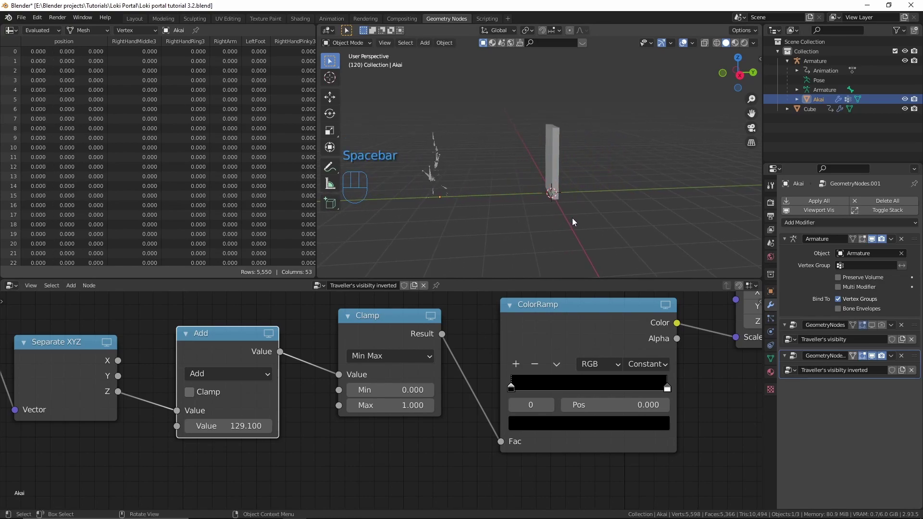
key("ctrl+s")
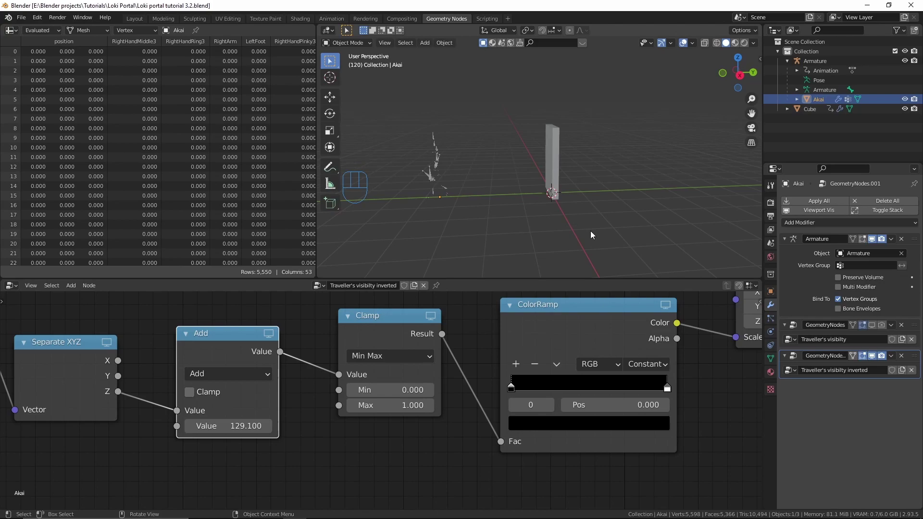
- Select the portal Cube, disable its Portal Horizontal modifier and enable the Portal Verical one for viewport and render
left_click(555, 162)
middle_click_drag(635, 234, 750, 222)
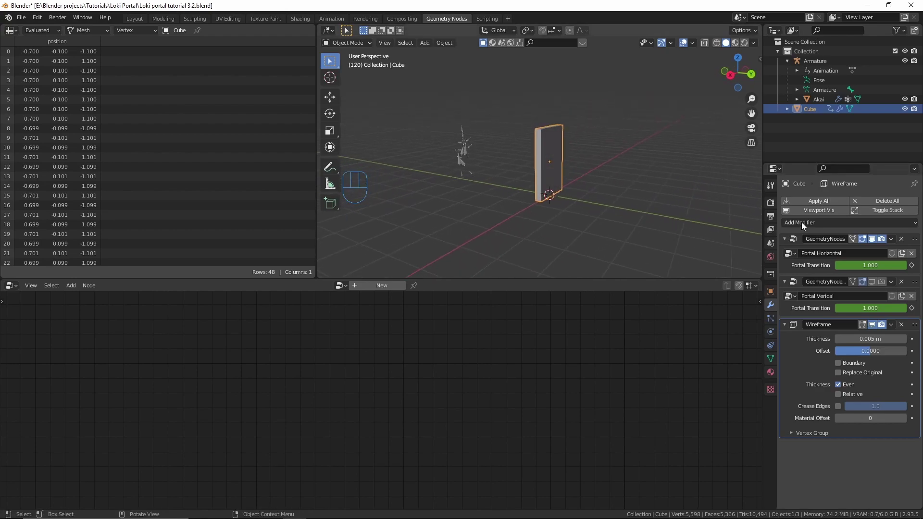
left_click(871, 238)
left_click(873, 282)
- Play the animation from the first frame to check the vertical portal transition, and switch to the Layout workspace
middle_click_drag(525, 140, 490, 144)
scroll(512, 150, "up", 2)
key("shift+Left")
scroll(471, 181, "down", 1)
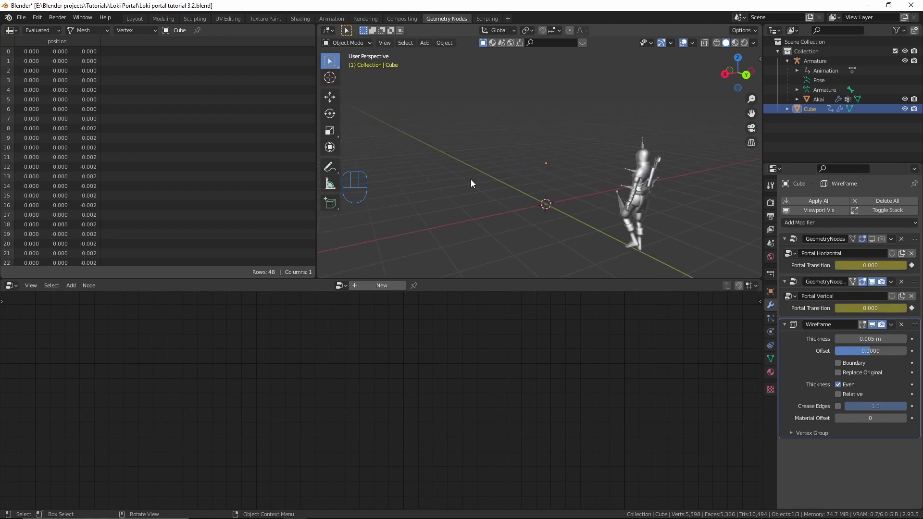
key("space")
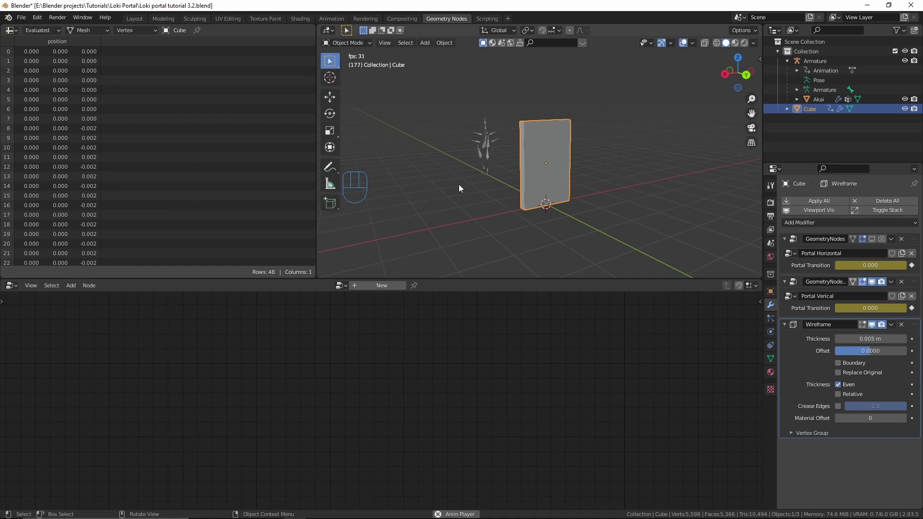
key("space")
left_click(133, 18)
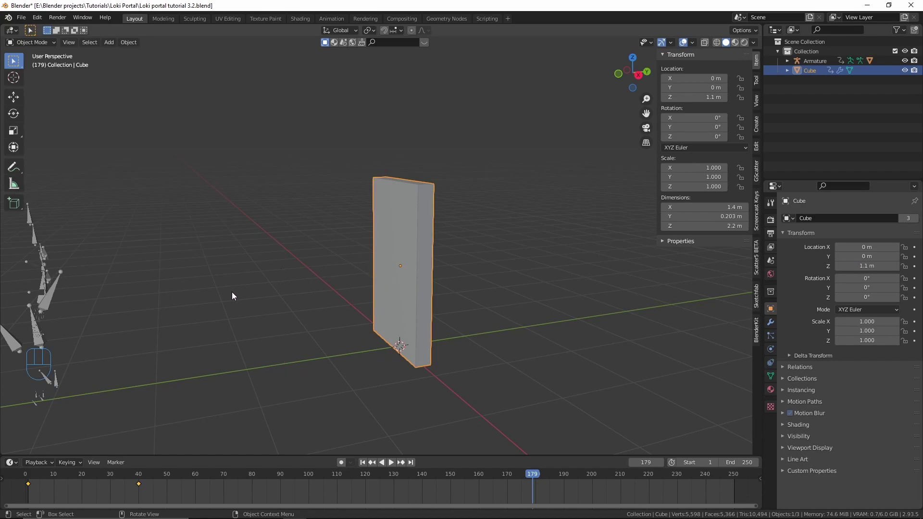
- Duplicate the portal cube's two keyframes and place the copies at about frames 81 and 120
middle_click_drag(232, 293, 252, 288)
left_click_drag(403, 482, 256, 484)
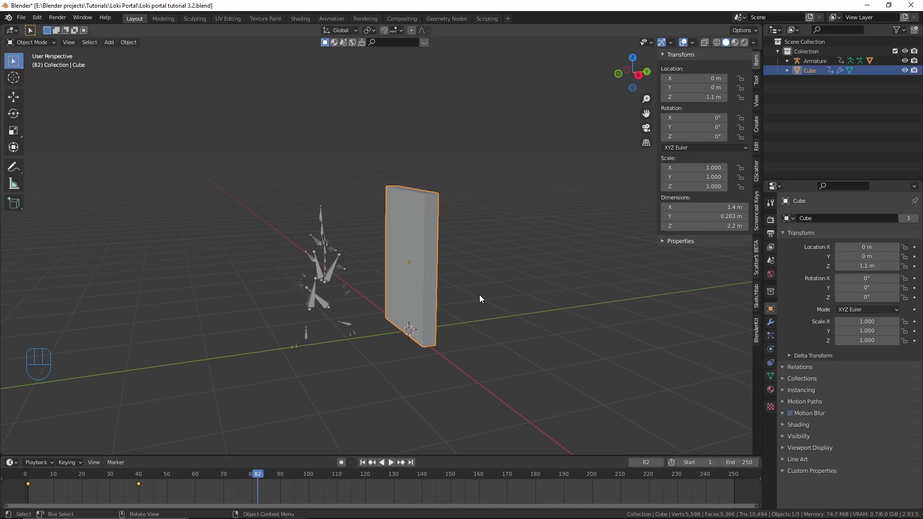
scroll(472, 299, "up", 1)
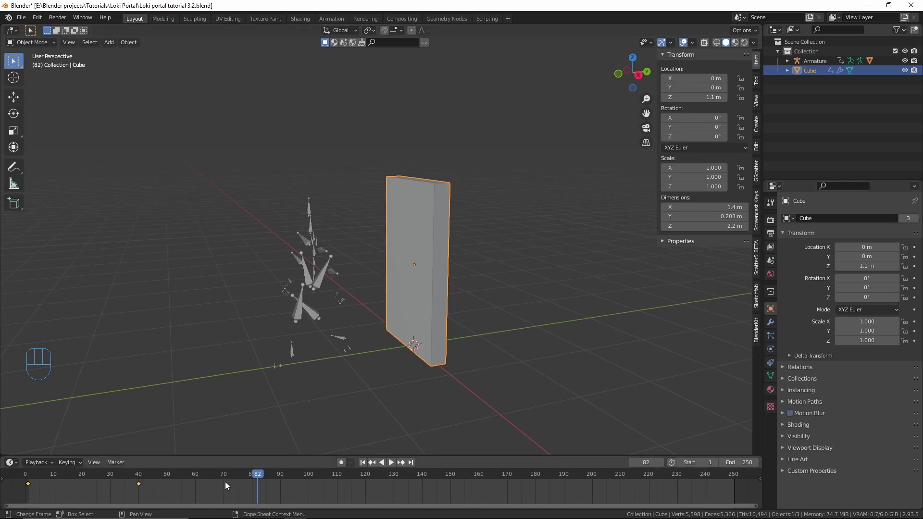
key("shift+d")
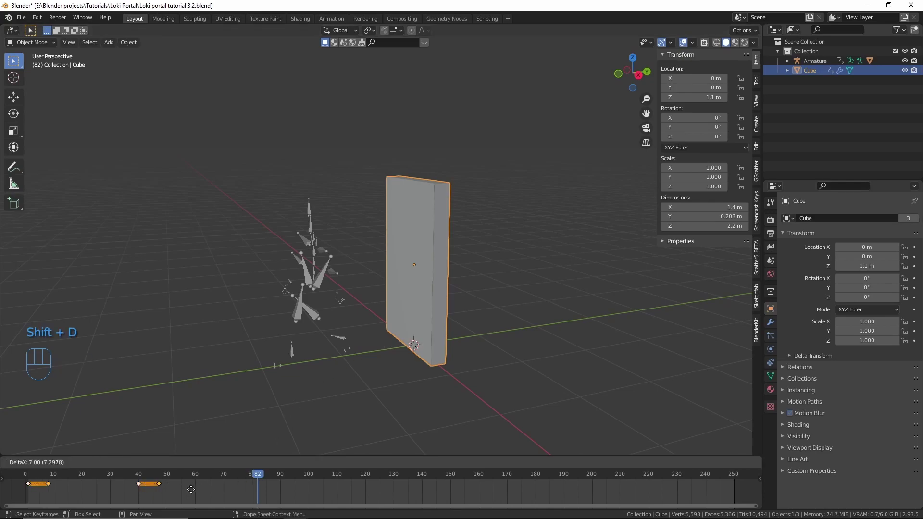
left_click(392, 493)
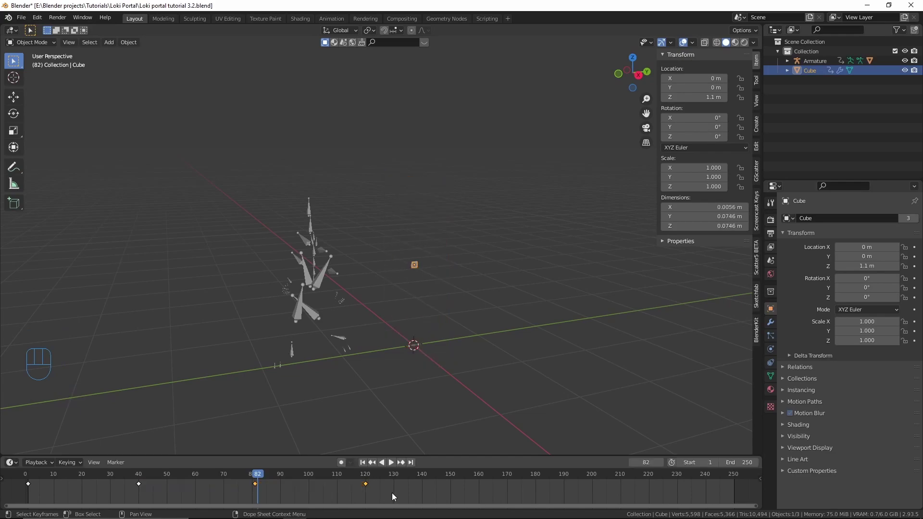
- Reverse the order of the duplicated keyframes and move them to about frames 82 and 121
key("s")
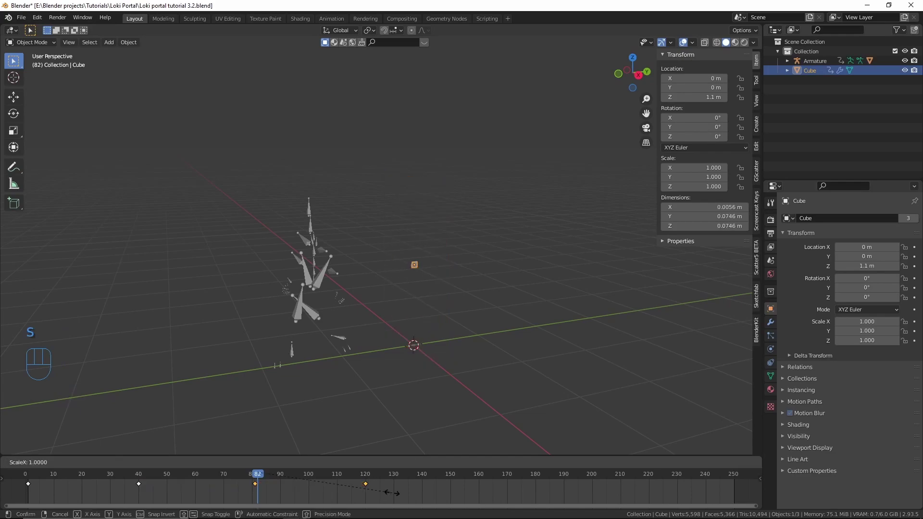
left_click(405, 489)
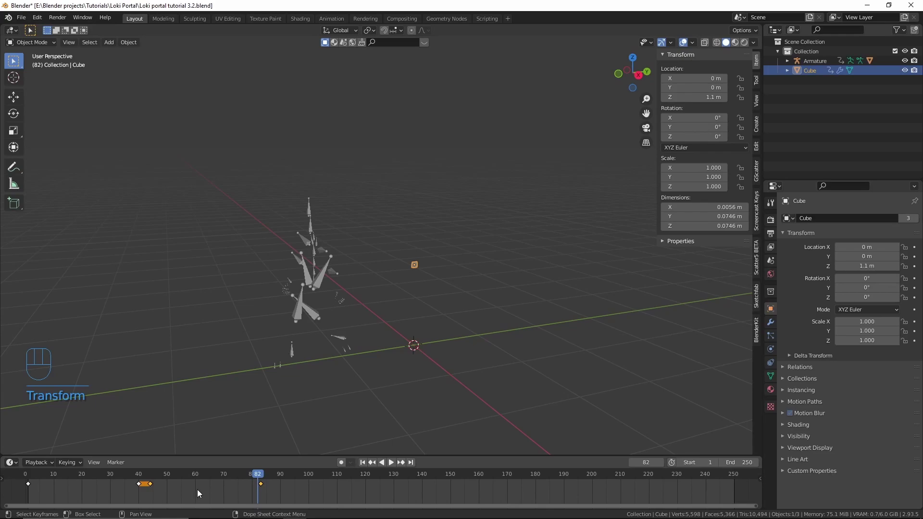
key("g")
left_click(304, 489)
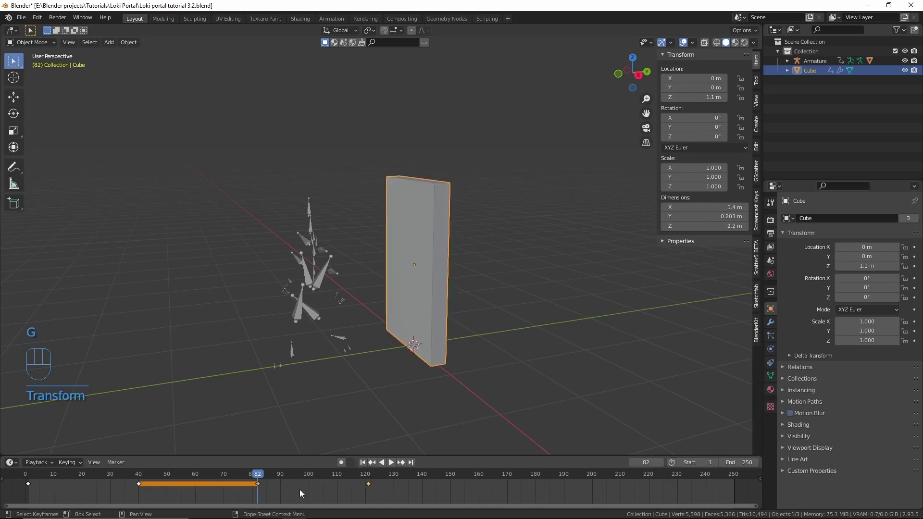
- Review the portal opening and closing around the walking character by playing and scrubbing the animation, and save the file
left_click_drag(254, 477, 130, 477)
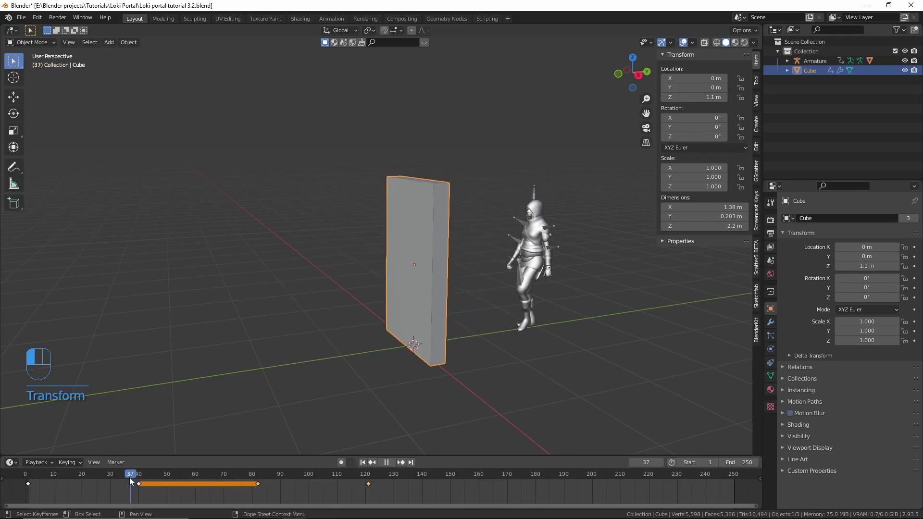
key("shift+Left")
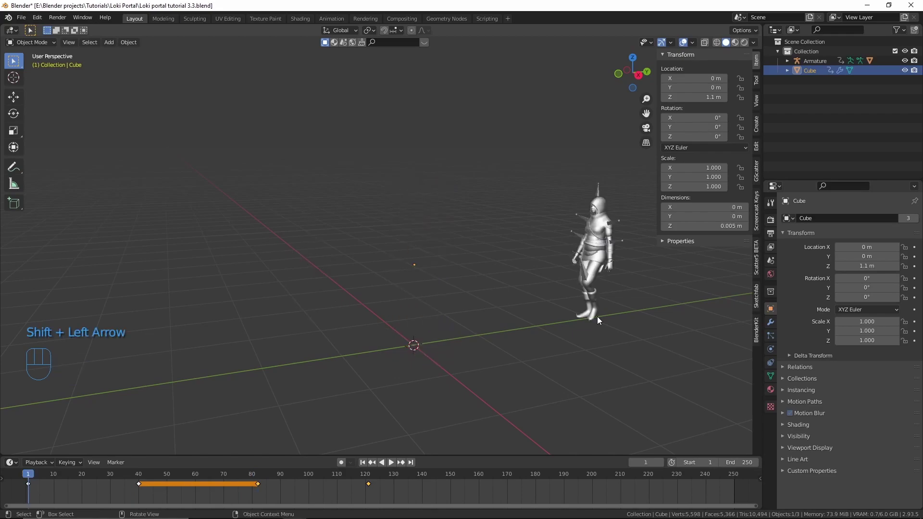
middle_click_drag(598, 317, 438, 312)
key("space")
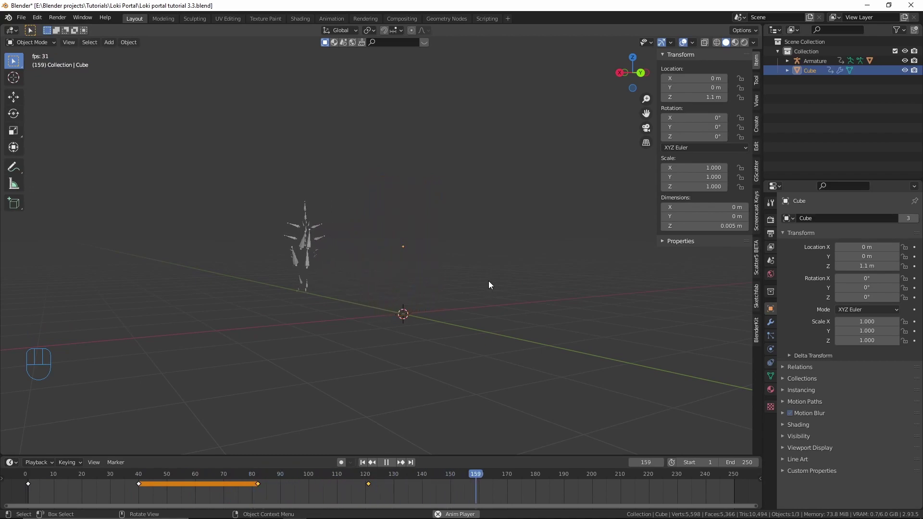
key("space")
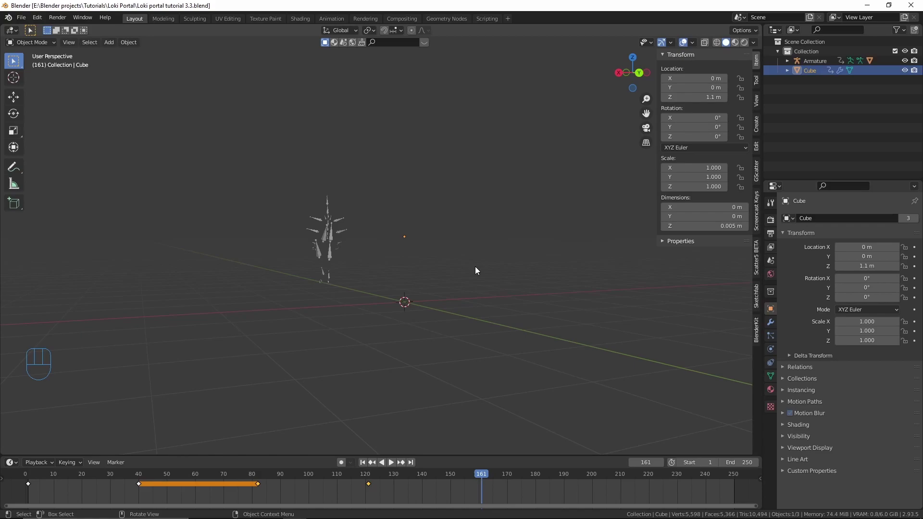
left_click_drag(291, 475, 193, 476)
middle_click_drag(315, 258, 387, 293)
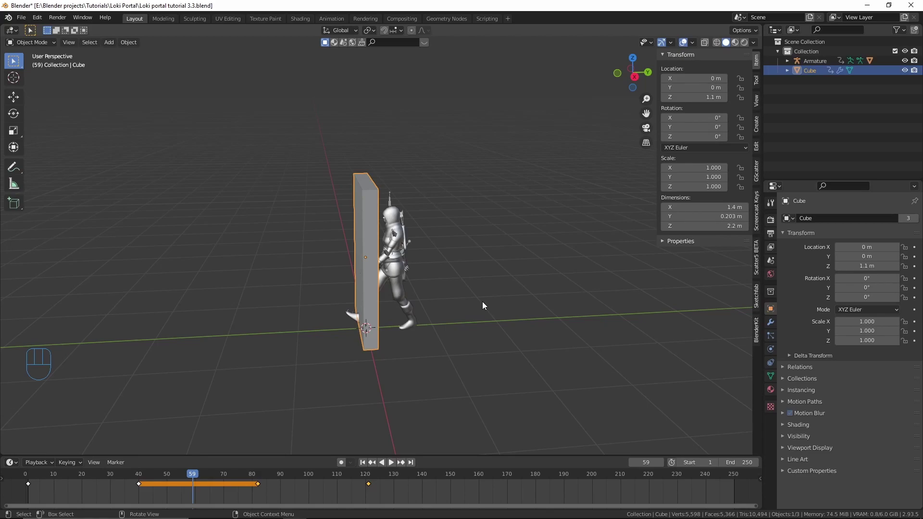
key("ctrl+s")
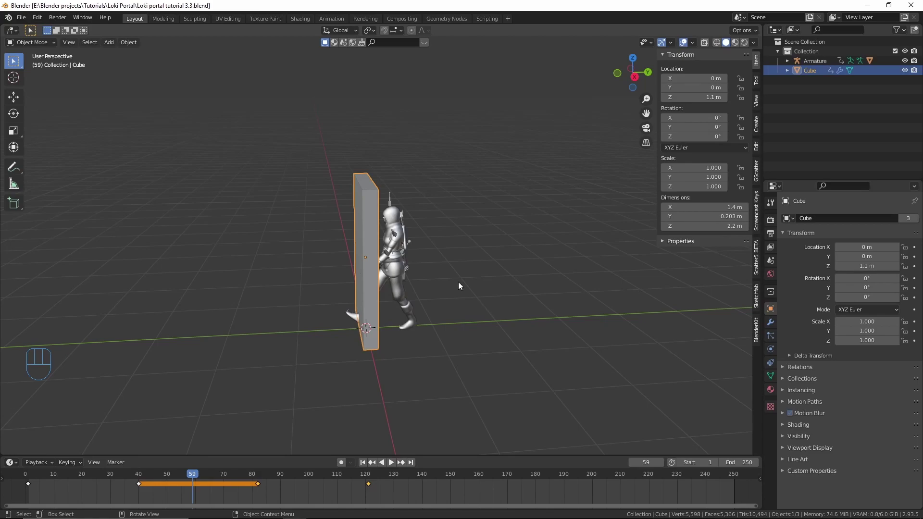
- Add a camera and align it to a view facing the portal from behind the character
middle_click_drag(458, 278, 298, 258)
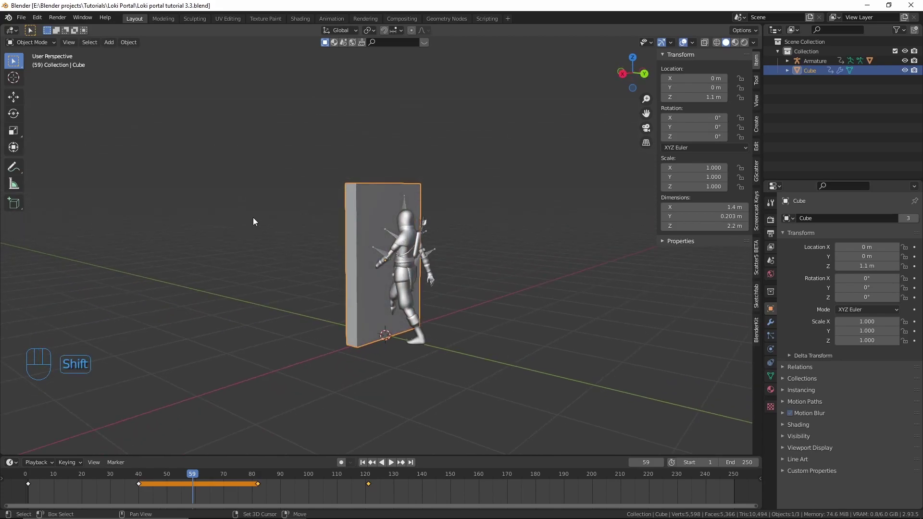
key("shift+a")
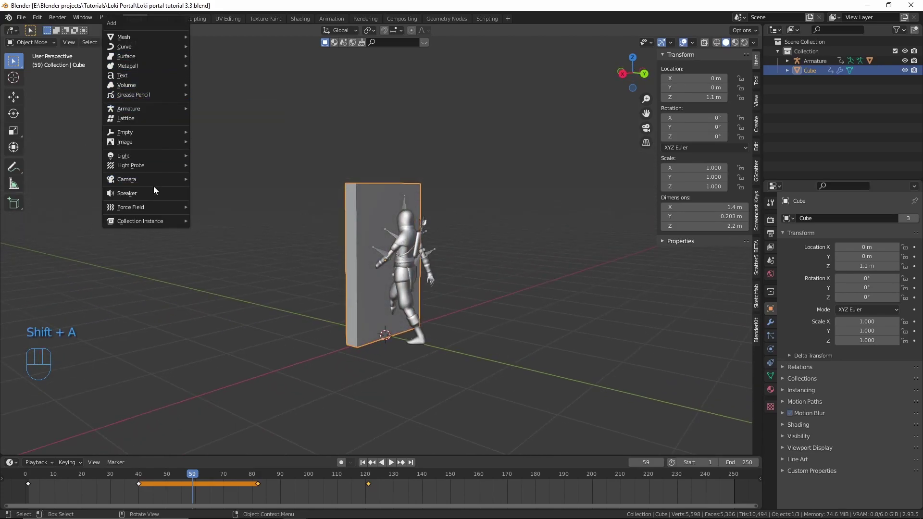
mouse_move(154, 178)
left_click(202, 179)
middle_click_drag(546, 339, 475, 341)
scroll(474, 348, "down", 2)
scroll(475, 347, "up", 1)
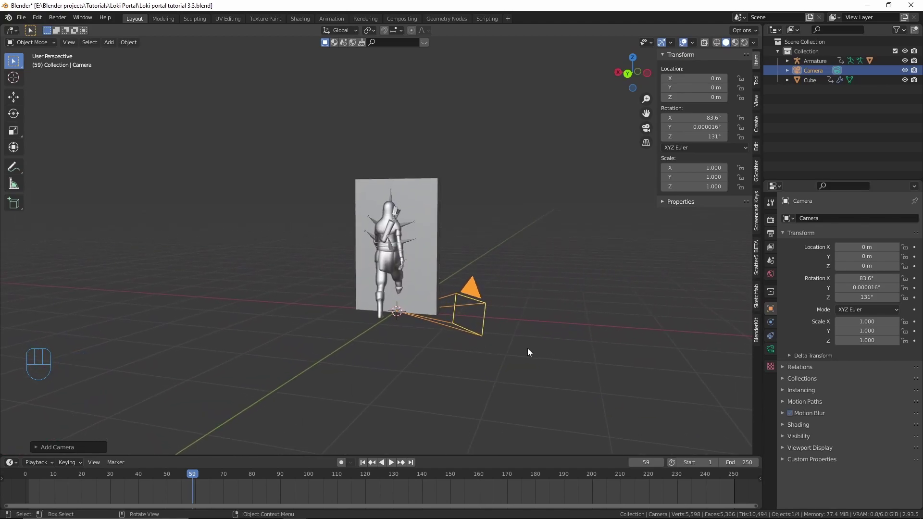
key("ctrl+alt+KP_0")
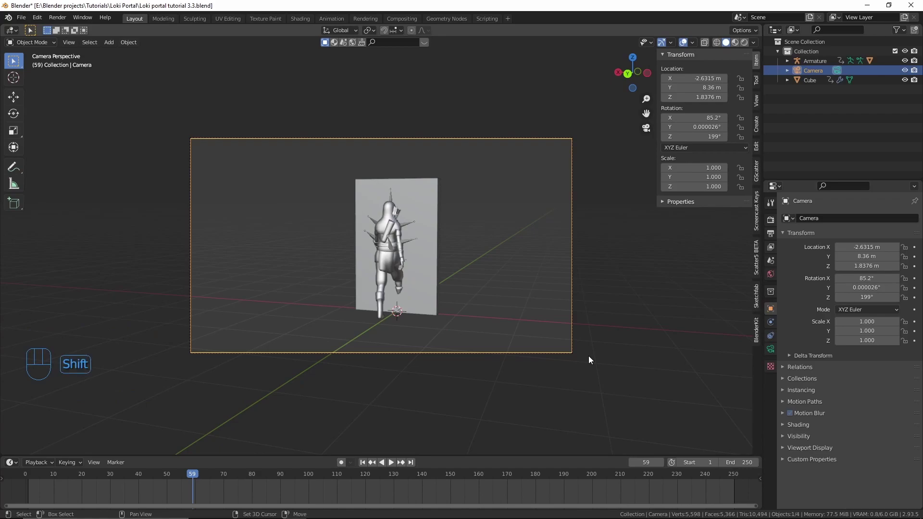
- Play the animation from the first frame through the camera
key("shift+Left")
key("space")
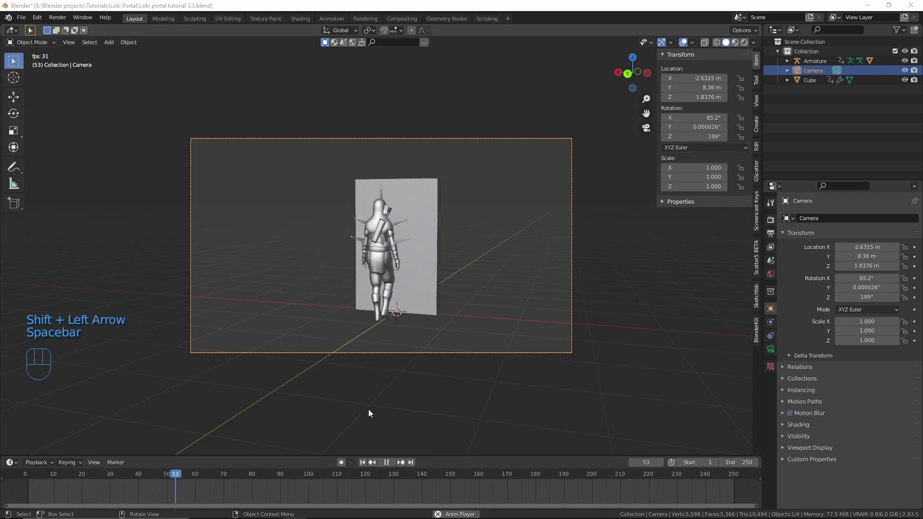
key("space")
- Add a sphere empty at the base of the portal
middle_click_drag(325, 347, 434, 344)
middle_click_drag(454, 348, 433, 327)
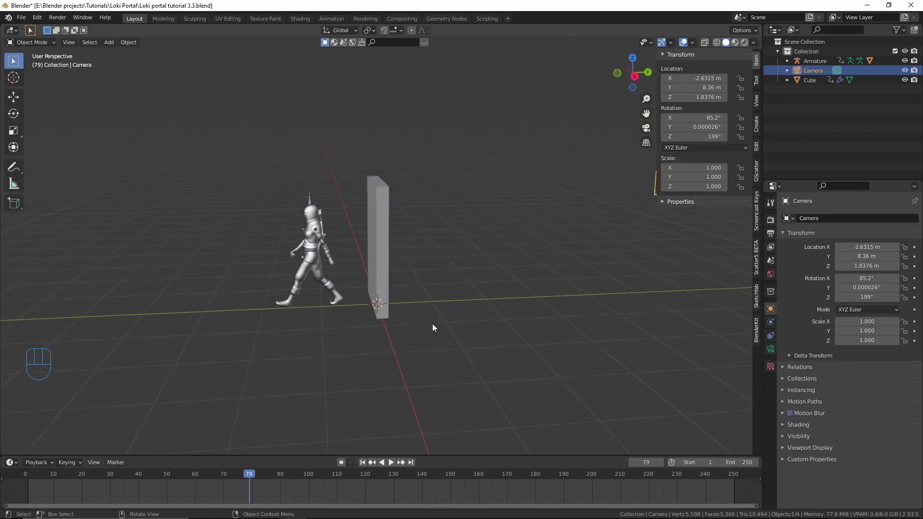
middle_click_drag(320, 227, 276, 209)
key("shift+a")
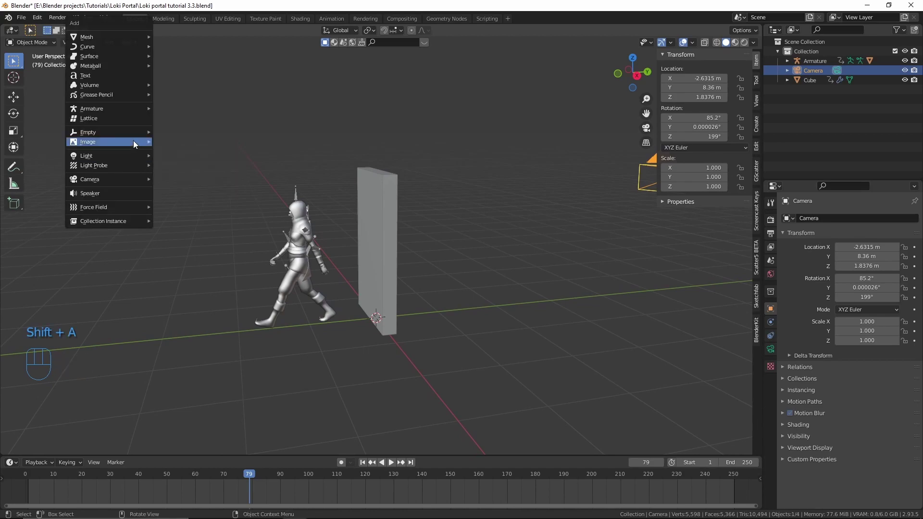
mouse_move(134, 132)
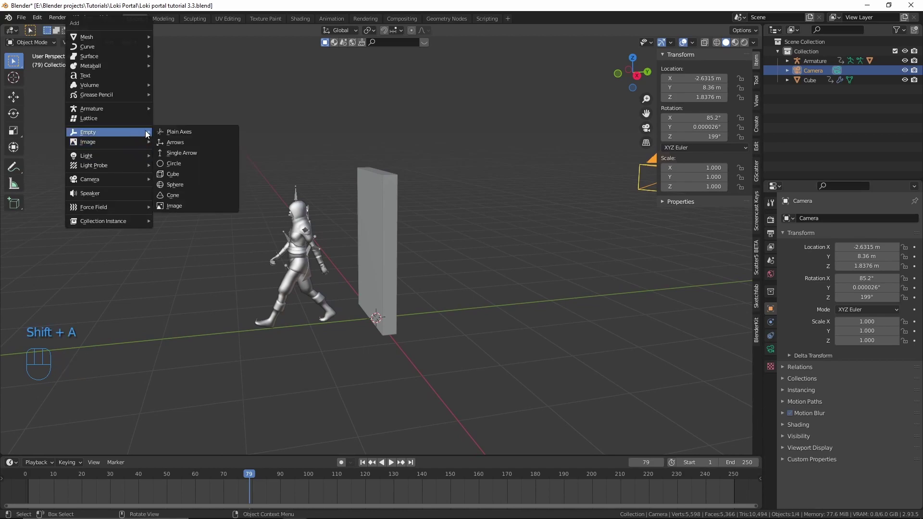
left_click(189, 185)
- Parent the character's armature and the portal cube to the sphere empty with the Object option
left_click(284, 194)
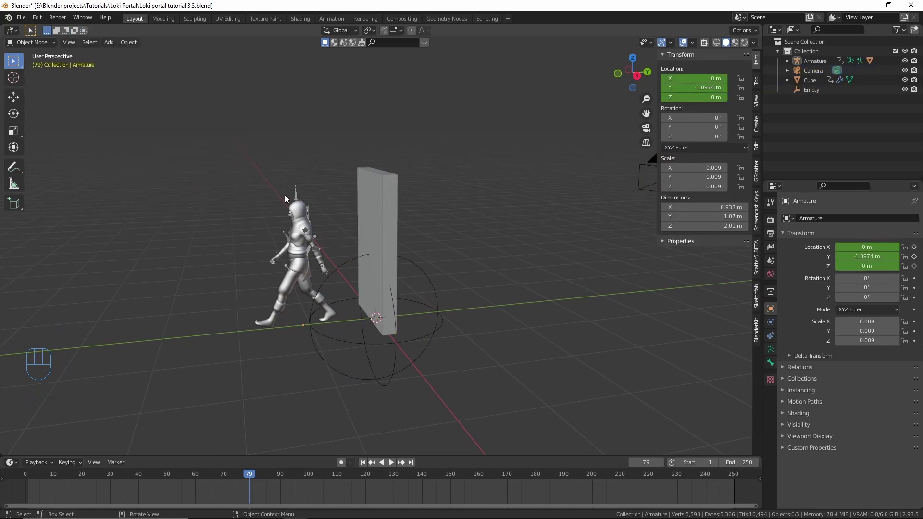
left_click(295, 195, "shift")
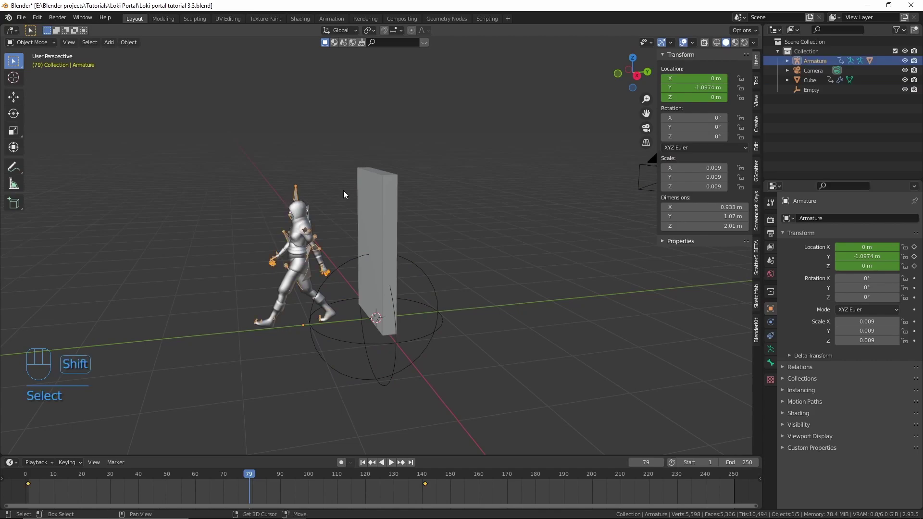
left_click(370, 186, "shift")
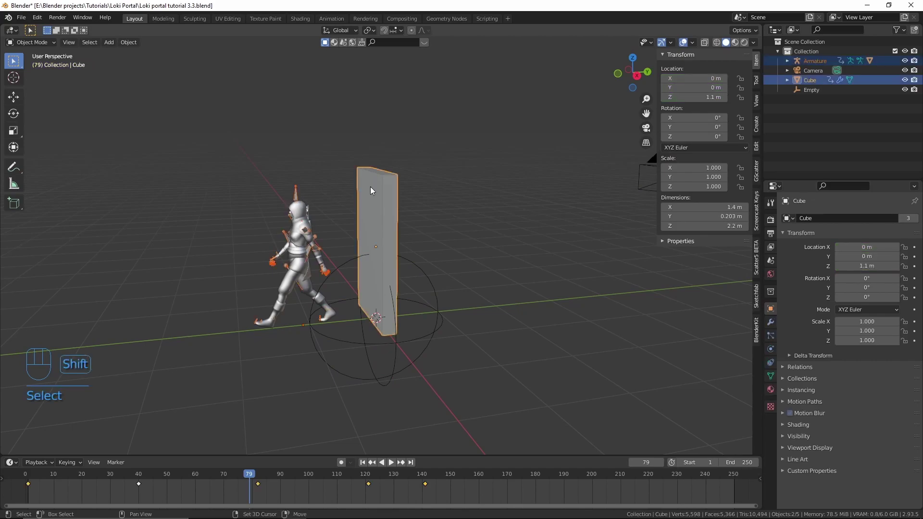
left_click(352, 260, "shift")
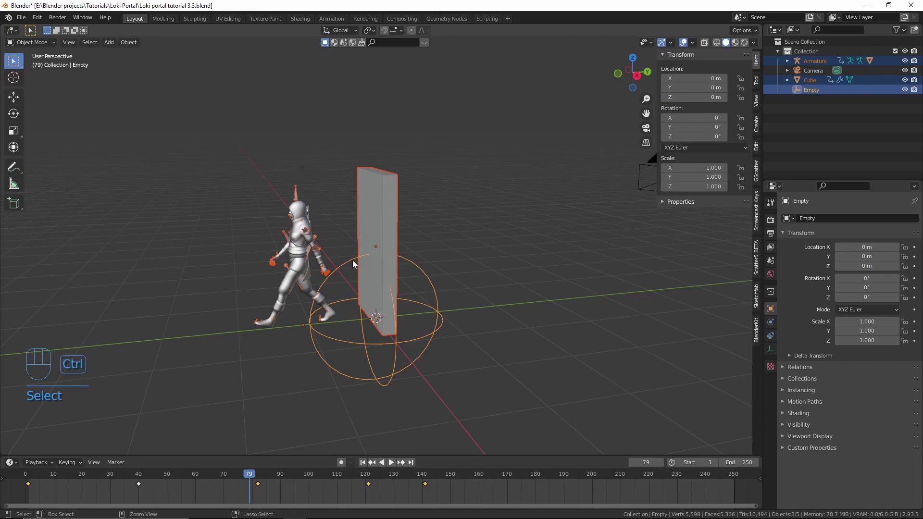
key("ctrl+p")
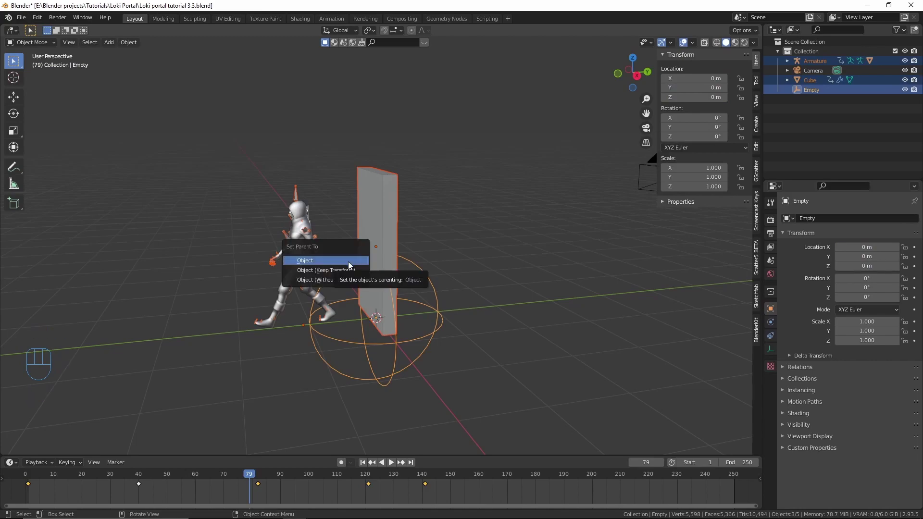
left_click(348, 261)
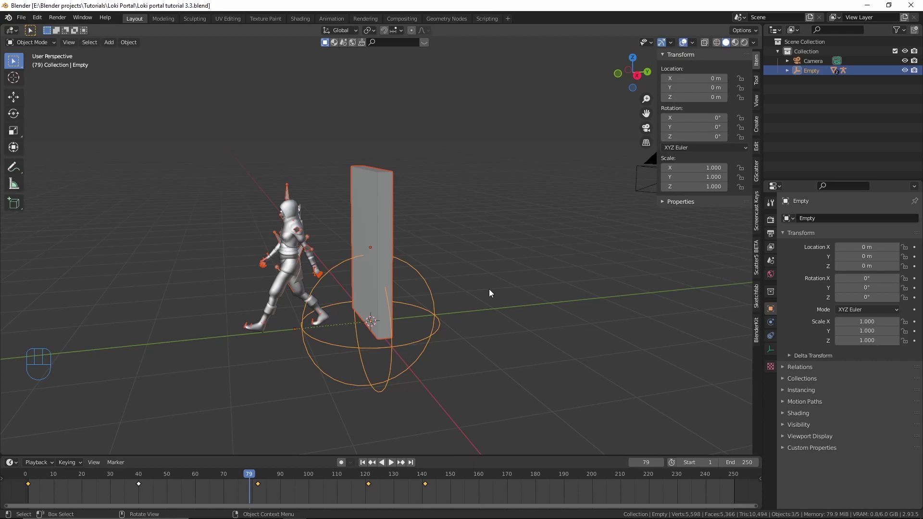
- Test the parenting by moving the sphere empty freehand and playing the animation from the first frame, and undo the move
left_click(399, 279)
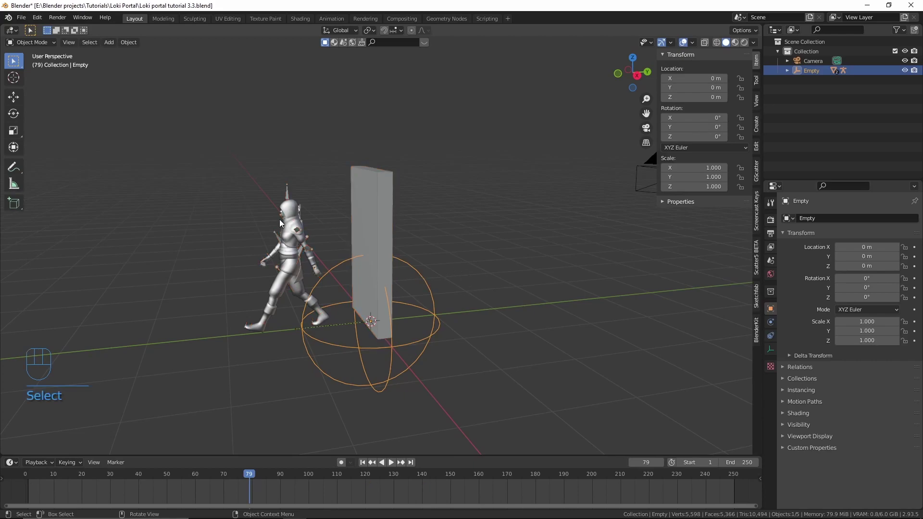
scroll(437, 255, "down", 1)
middle_click_drag(438, 255, 437, 262, "shift")
scroll(436, 306, "down", 1)
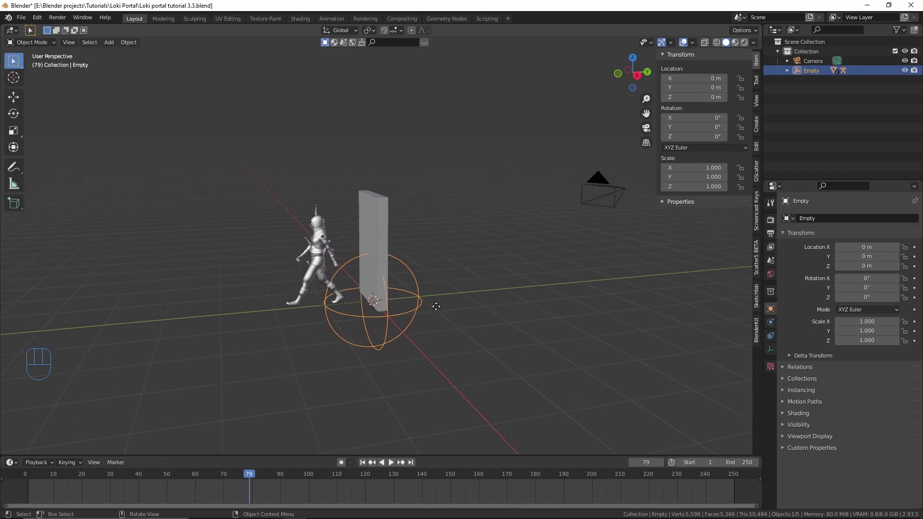
key("g")
left_click(560, 213)
key("shift+Left")
key("space")
middle_click_drag(540, 263, 495, 255)
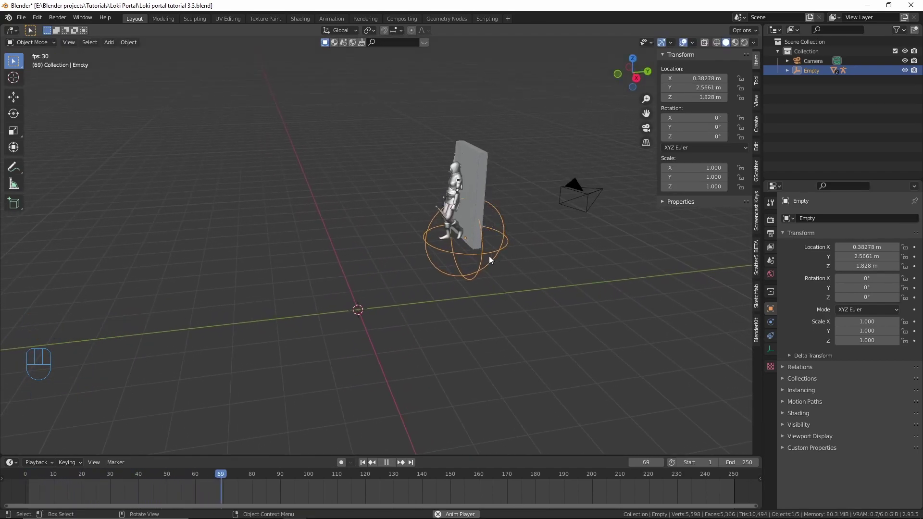
key("space")
key("ctrl+z")
key("ctrl+z")
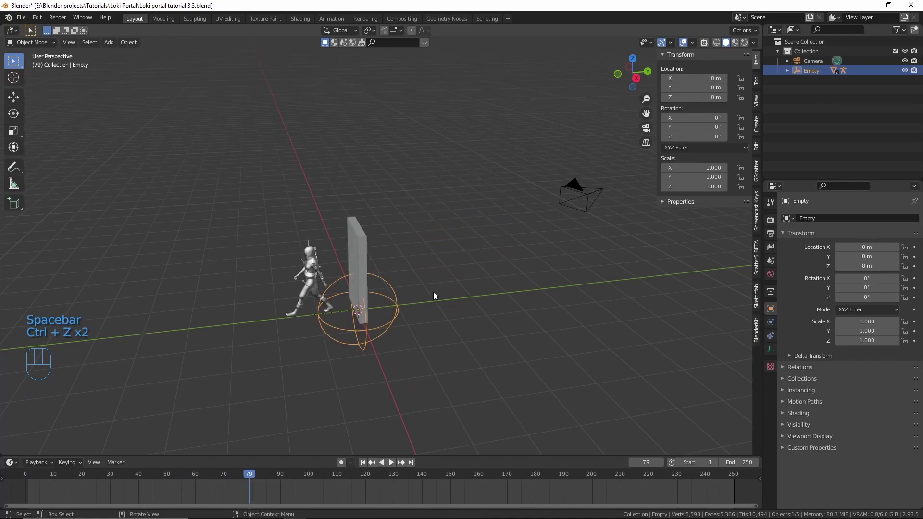
- Rename the sphere empty as "Portal entering"
mouse_move(438, 292)
middle_mouse_down("shift")
mouse_move(425, 270)
mouse_move(426, 284)
middle_mouse_up("shift")
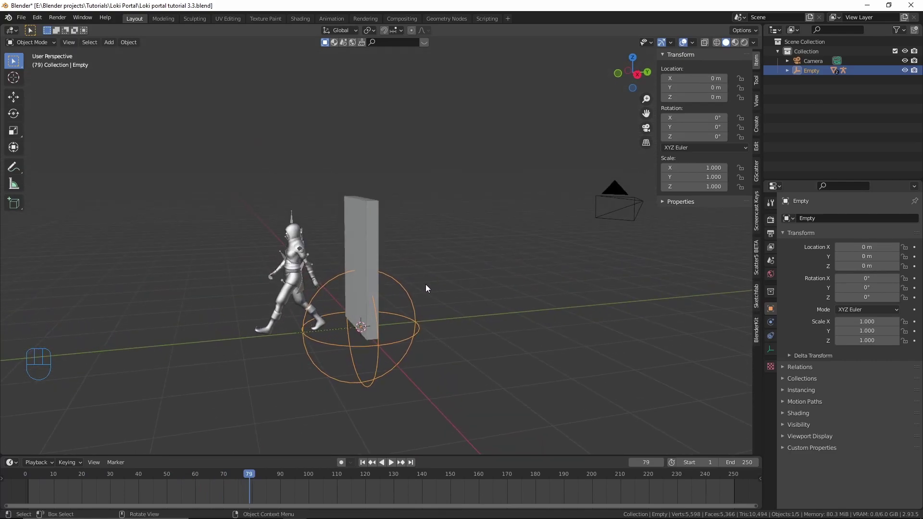
key("F2")
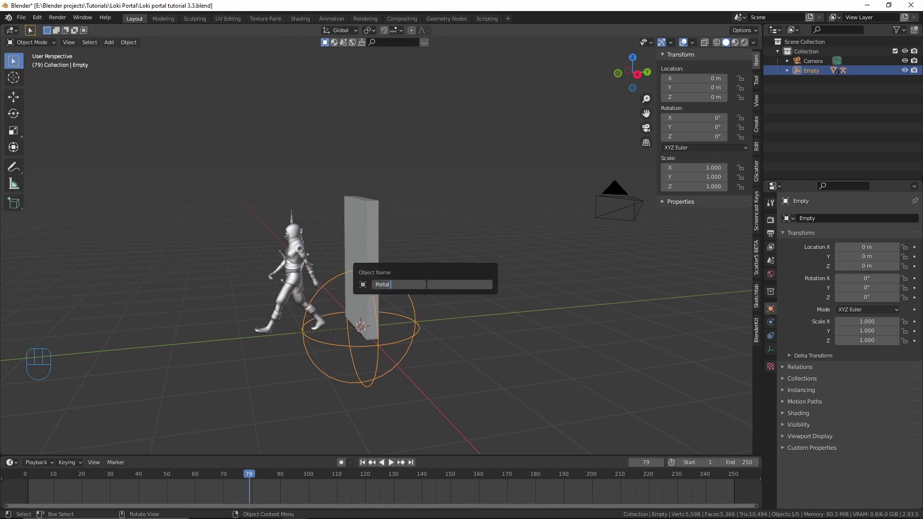
type("g")
key("Return")
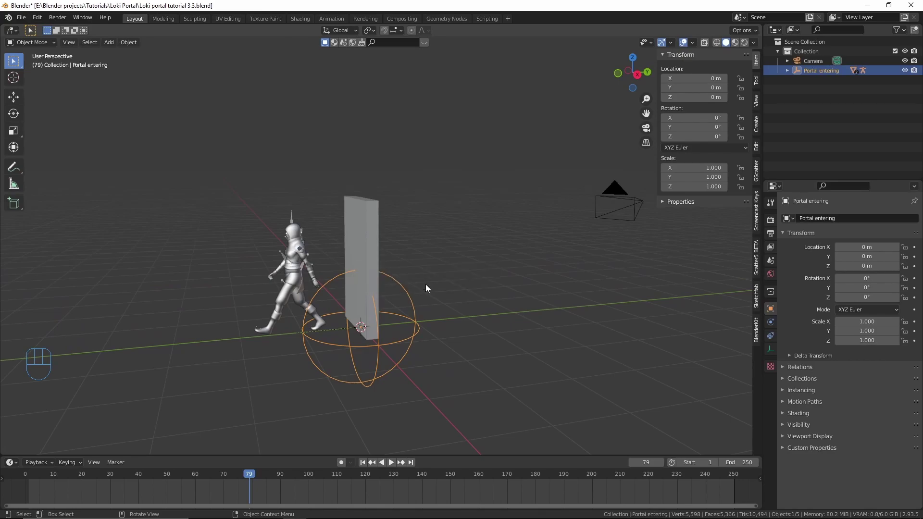
- Duplicate the whole portal group, including empty, portal cube, armature and character, and place the copy -6 m along the X axis
middle_click_drag(470, 279, 489, 277, "shift")
left_click_drag(238, 140, 478, 391)
key("KP_7")
middle_click_drag(443, 359, 440, 370, "shift")
scroll(435, 363, "down", 2)
middle_click_drag(363, 302, 445, 293, "shift")
key("shift+d")
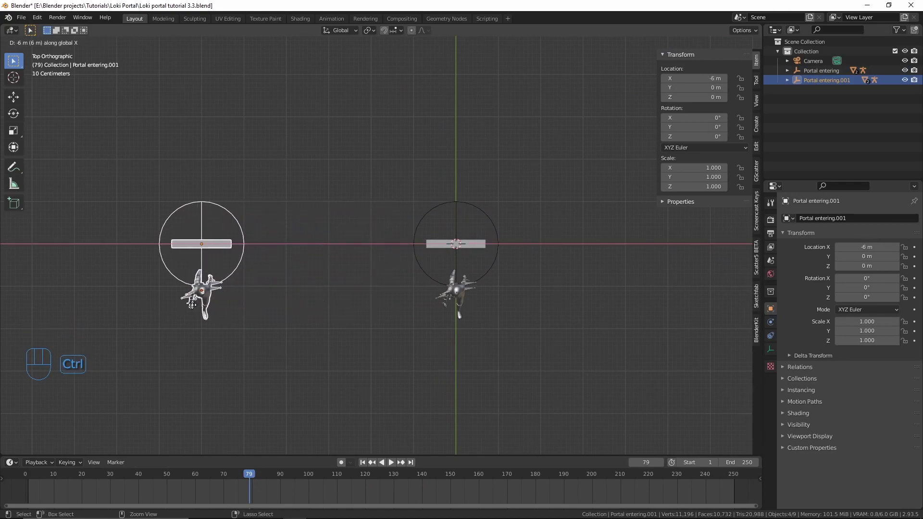
left_click(194, 304, "ctrl")
middle_click_drag(307, 310, 287, 220)
middle_click_drag(362, 277, 368, 269, "shift")
middle_click_drag(369, 269, 343, 277)
- Rename the duplicated group's sphere empty as "Portal exiting"
left_click(291, 293)
middle_click_drag(304, 304, 407, 290, "shift")
scroll(385, 324, "up", 4)
key("F2")
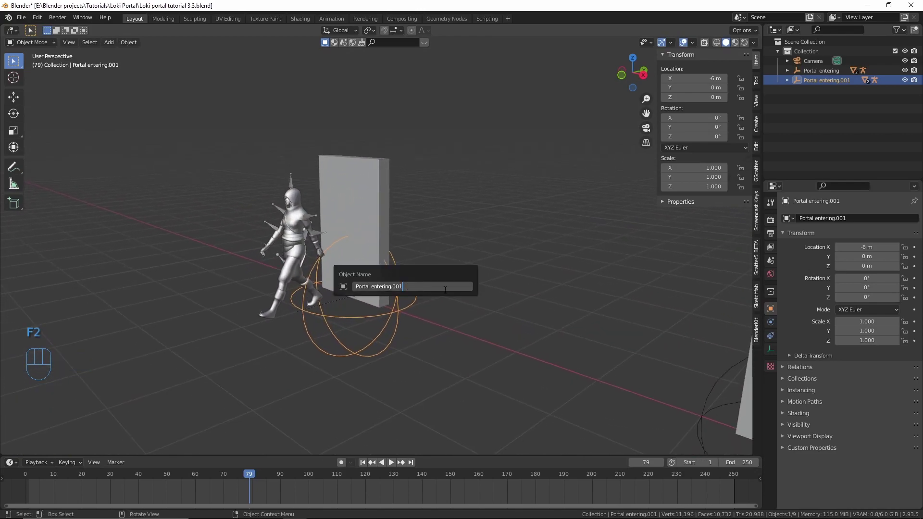
key("BackSpace")
key("BackSpace")
key("BackSpace")
key("Return")
- Play the animation from the first frame to examine how the duplicated portal group moves beside the original
key("shift+Left")
middle_click_drag(353, 255, 505, 259)
scroll(505, 260, "down", 3)
mouse_move(505, 259)
middle_mouse_down("shift")
mouse_move(485, 249)
mouse_move(516, 256)
middle_mouse_up("shift")
scroll(513, 260, "up", 1)
key("space")
scroll(387, 278, "up", 2)
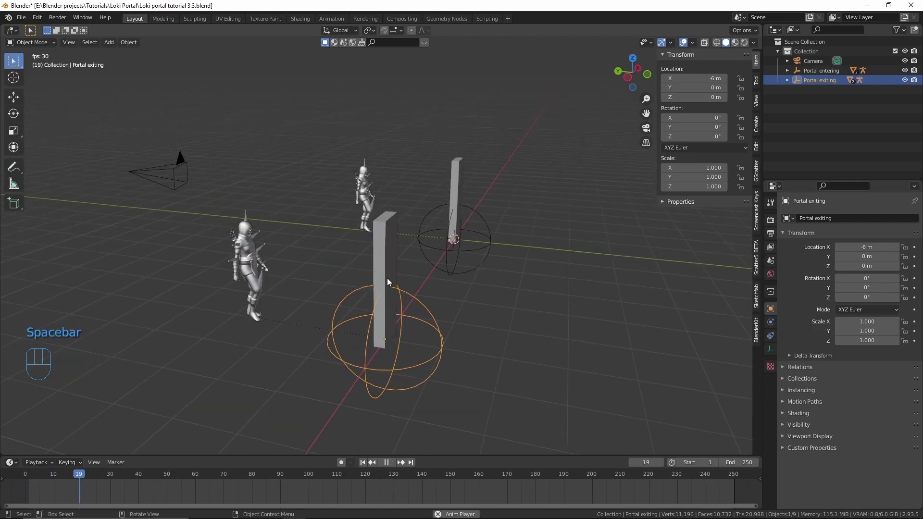
key("space")
- On the exiting character, enable the Traveller's visibility modifier, disable Traveller's visibility inverted, and play the animation from the first frame
left_click(298, 288)
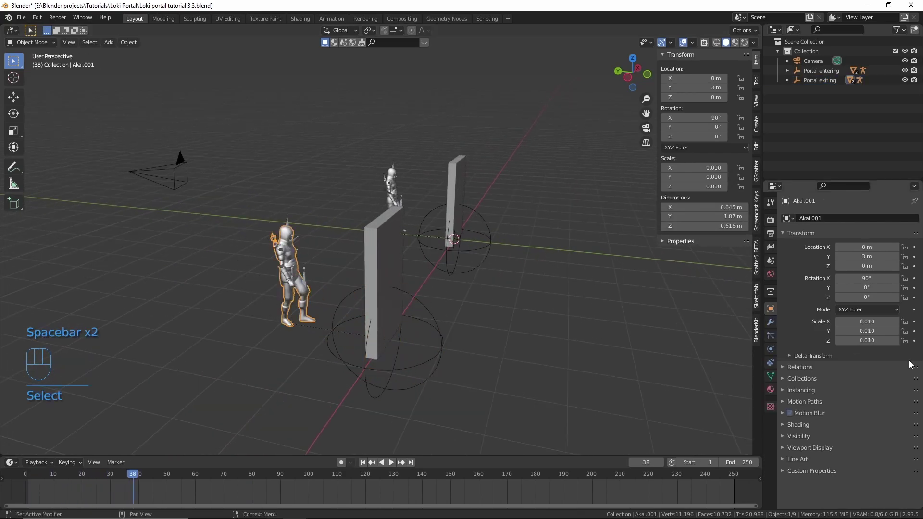
left_click(770, 322)
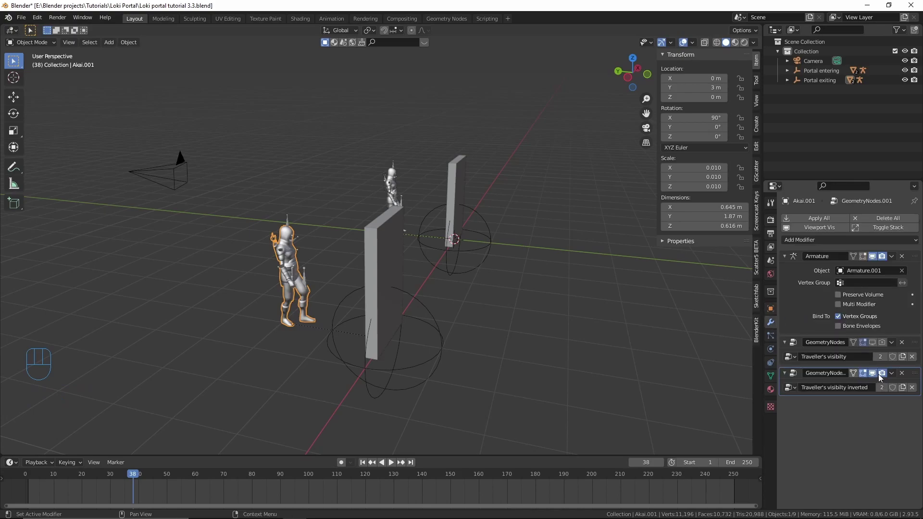
left_click(872, 343)
left_click(883, 342)
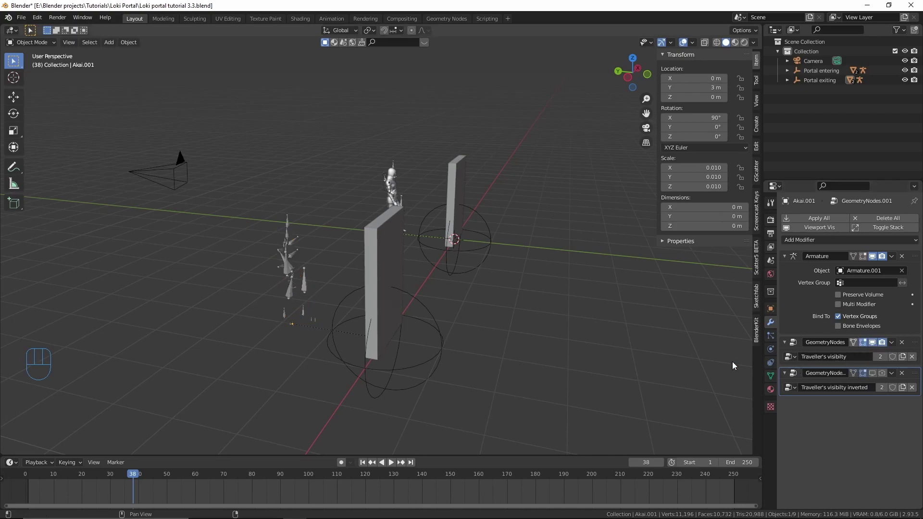
key("shift+Left")
scroll(507, 336, "up", 1)
key("space")
middle_click_drag(299, 275, 320, 262)
key("space")
- On the exiting portal cube, disable the Portal Verical modifier, enable Portal Horizontal, and play the animation from the first frame
left_click(320, 262)
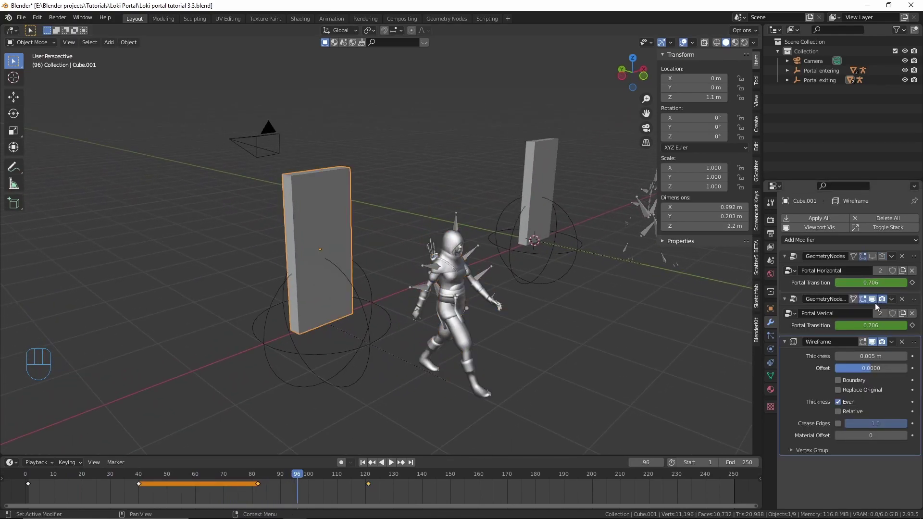
left_click(873, 300)
left_click(873, 256)
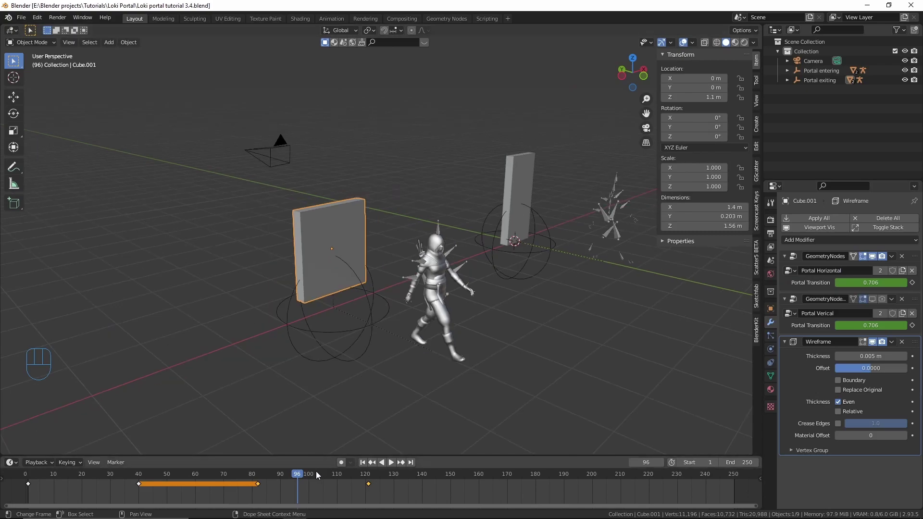
left_click_drag(317, 473, 309, 494)
key("shift+Left")
middle_click_drag(412, 319, 401, 267)
key("space")
middle_click_drag(464, 282, 401, 315, "shift")
key("space")
scroll(398, 332, "up", 1)
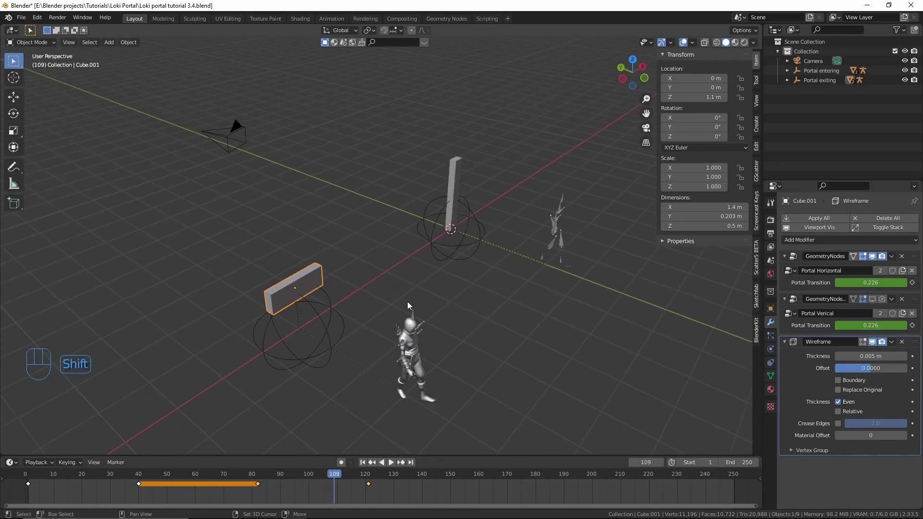
- Shift all the exiting portal cube's keyframes 120 frames later to start at frame 121, and play the animation
left_click_drag(358, 475, 368, 476)
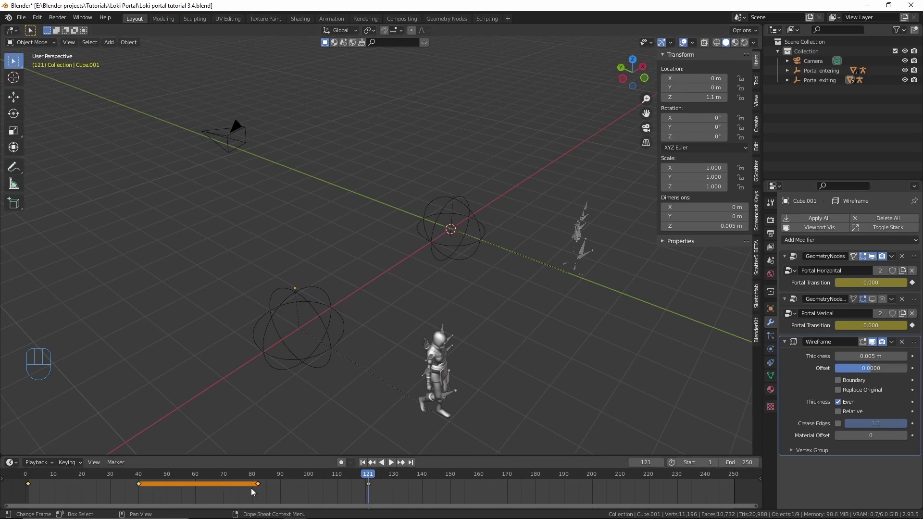
key("g")
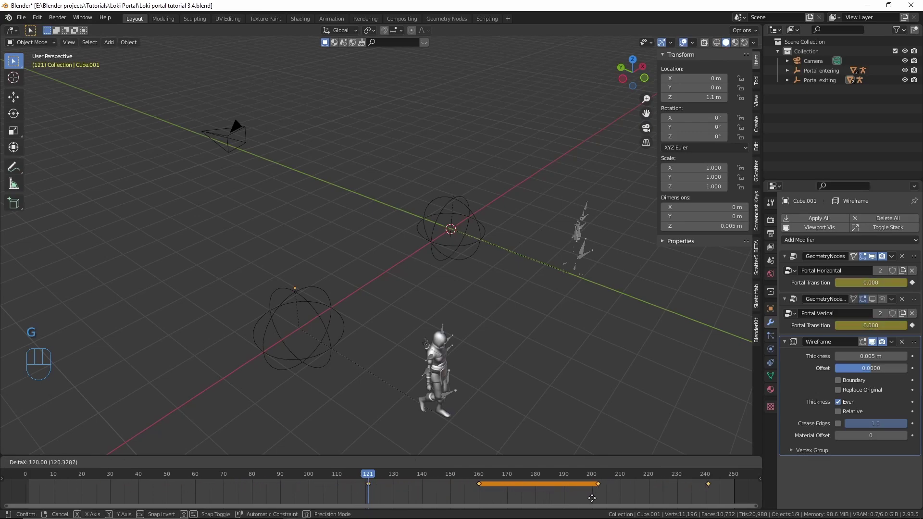
left_click(590, 499)
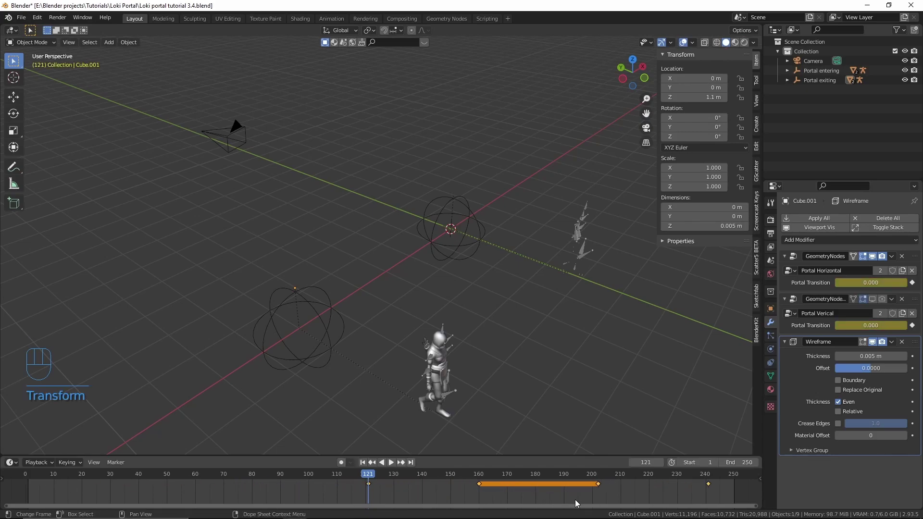
key("space")
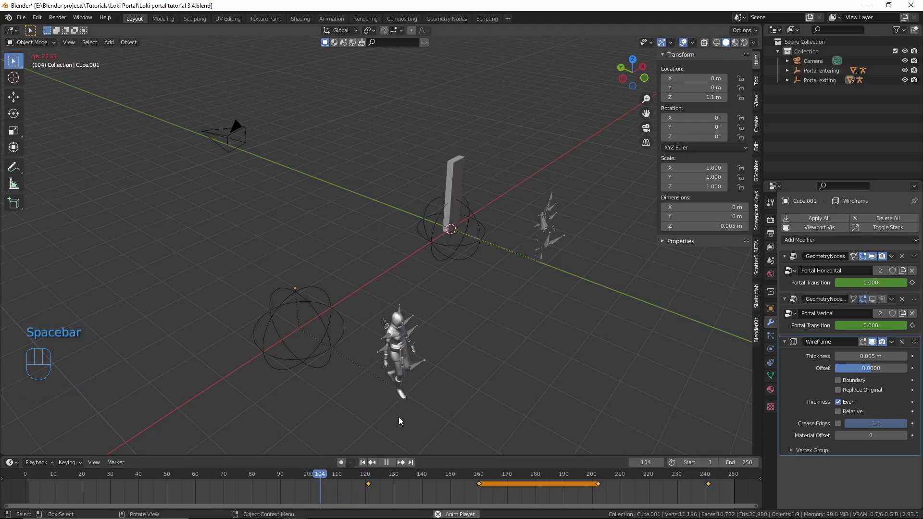
middle_click_drag(400, 259, 432, 309, "shift")
key("space")
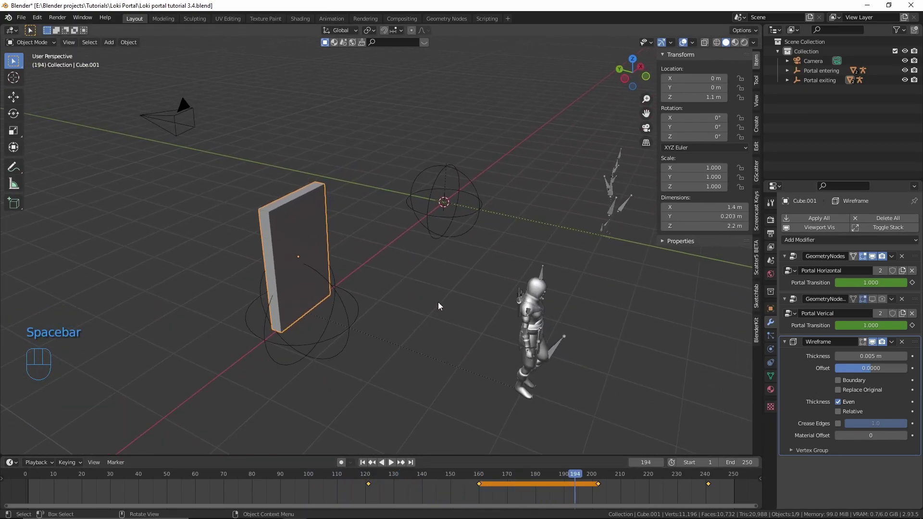
- Shift the exiting armature's location keyframes 120 frames later so the first one sits at frame 121
left_click(542, 278)
scroll(391, 481, "down", 2)
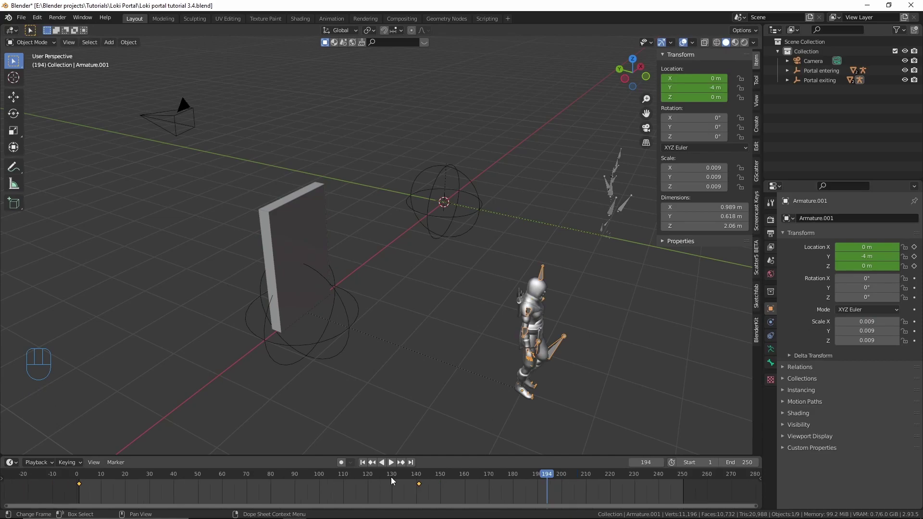
left_click_drag(394, 477, 370, 481)
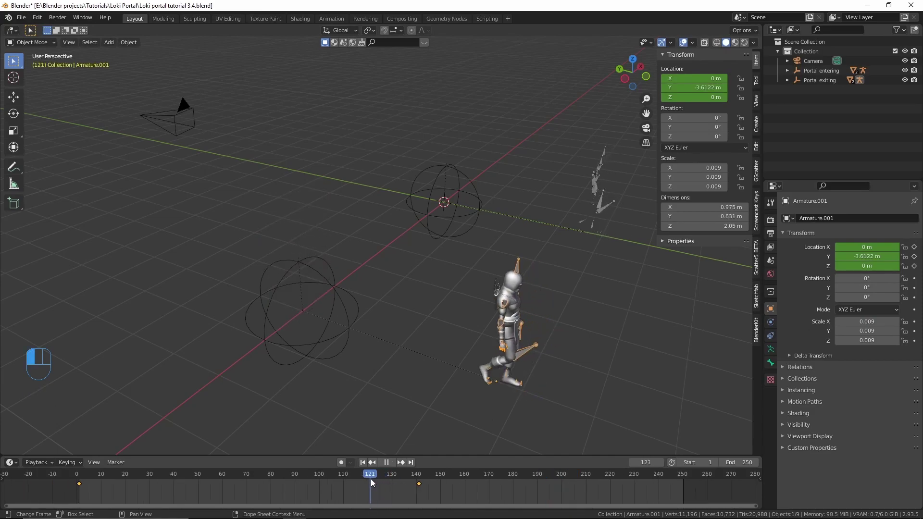
key("g")
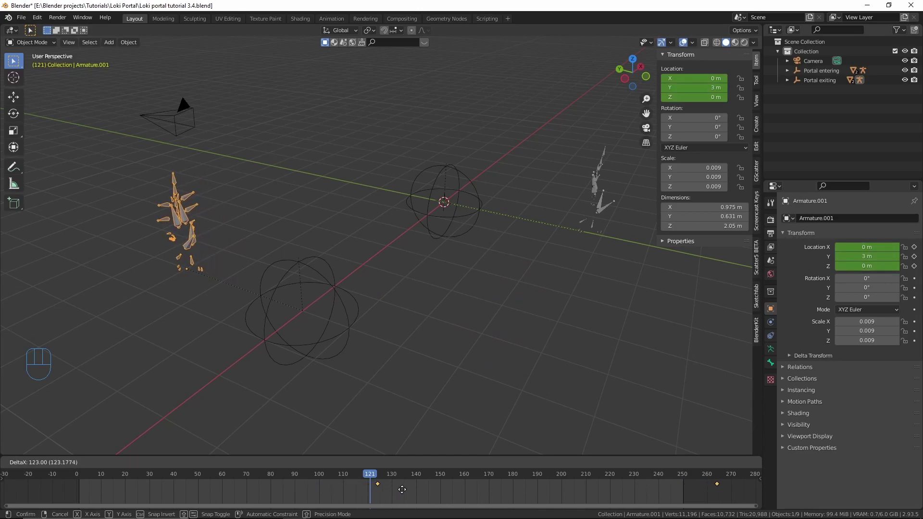
left_click(395, 492)
middle_click_drag(440, 501, 346, 502)
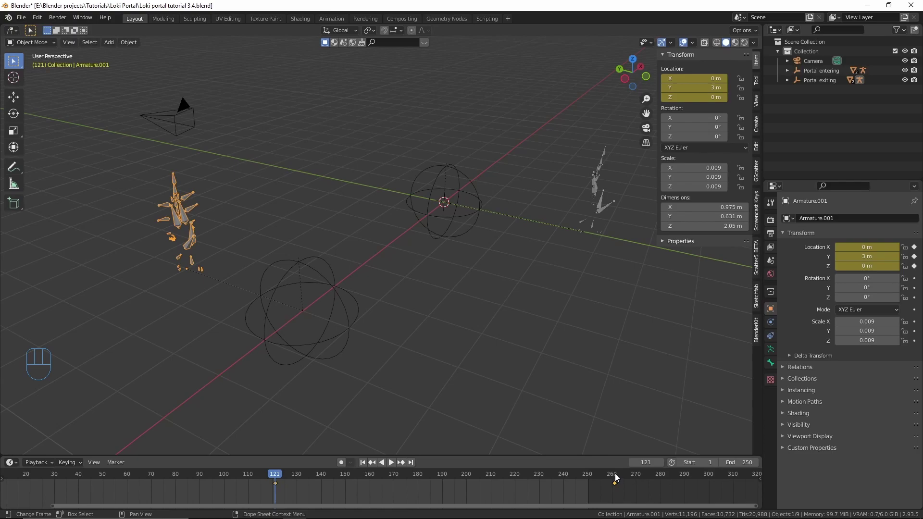
- Set the scene's end frame to 265 and play the animation to check the exiting character's walk through its portal
left_click(738, 462)
key("Return")
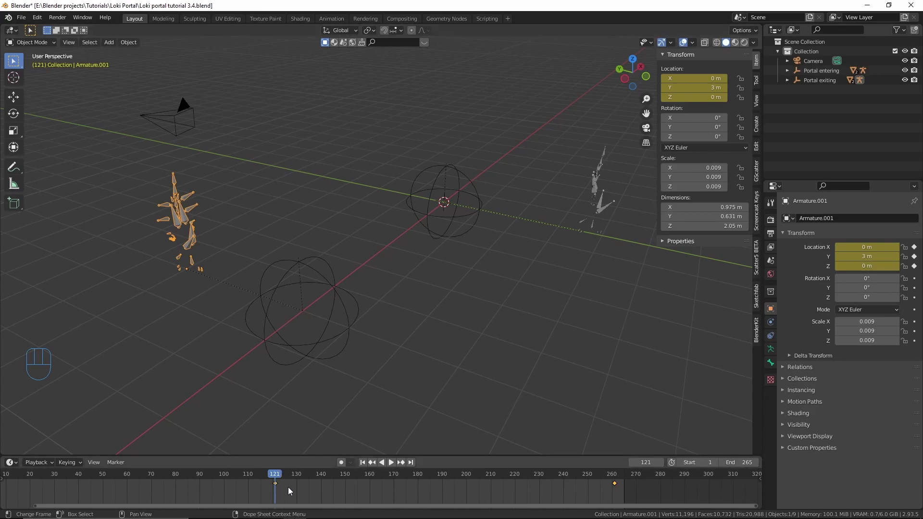
key("space")
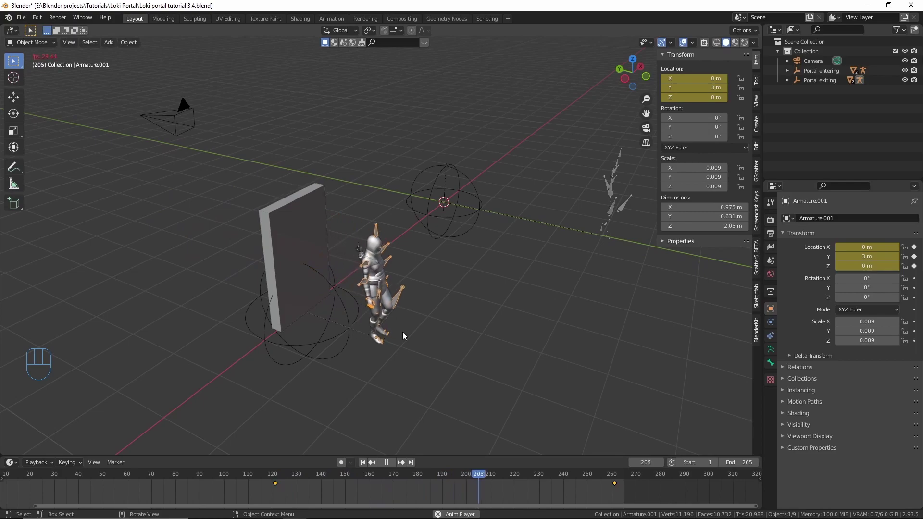
key("space")
scroll(451, 338, "up", 2)
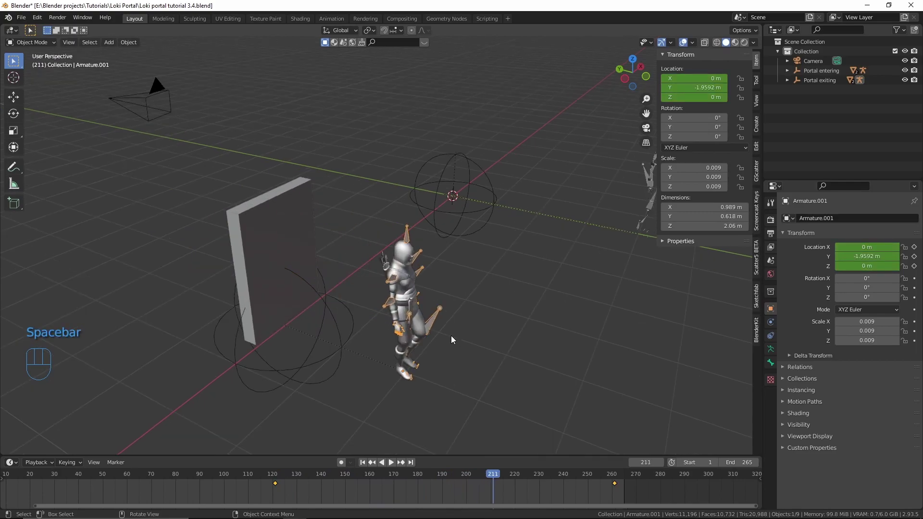
middle_click_drag(452, 339, 447, 319)
scroll(446, 319, "up", 1)
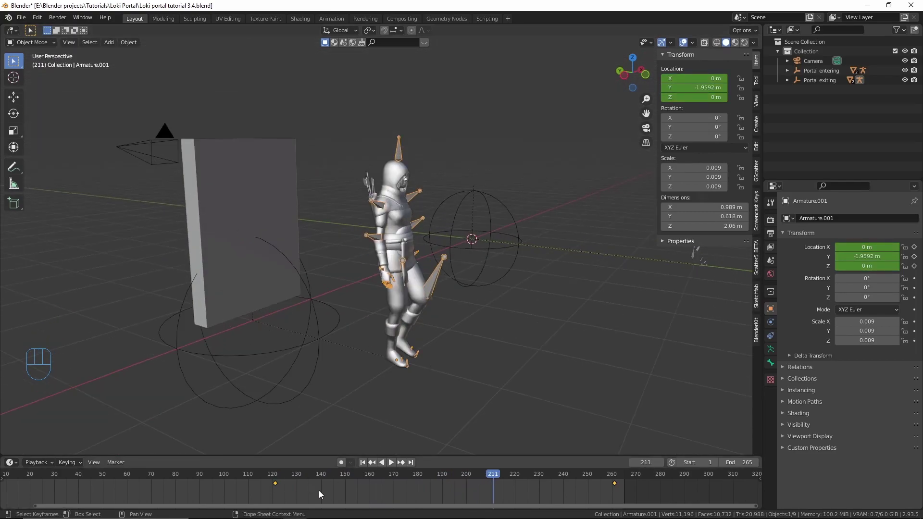
- Put the exiting character's armature into Pose Mode and select all of its bones
key("alt+a")
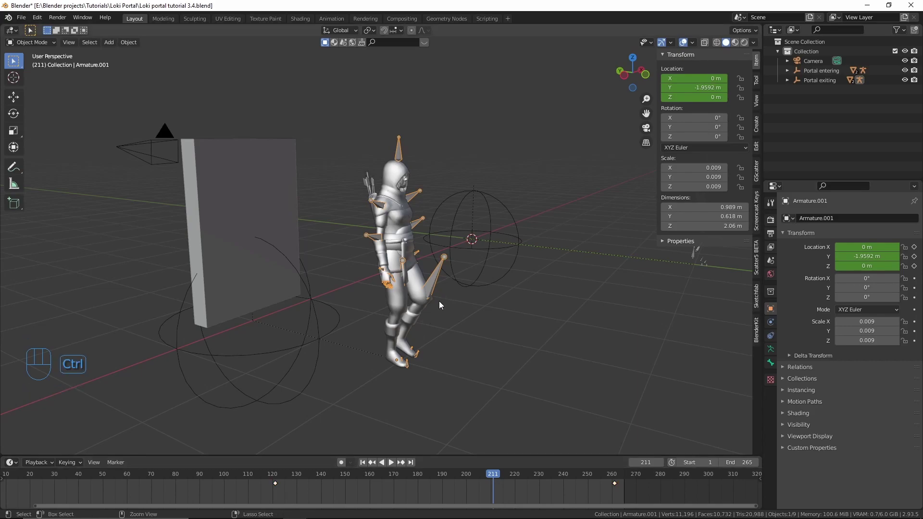
key("ctrl+Tab")
middle_click_drag(391, 290, 413, 300, "shift")
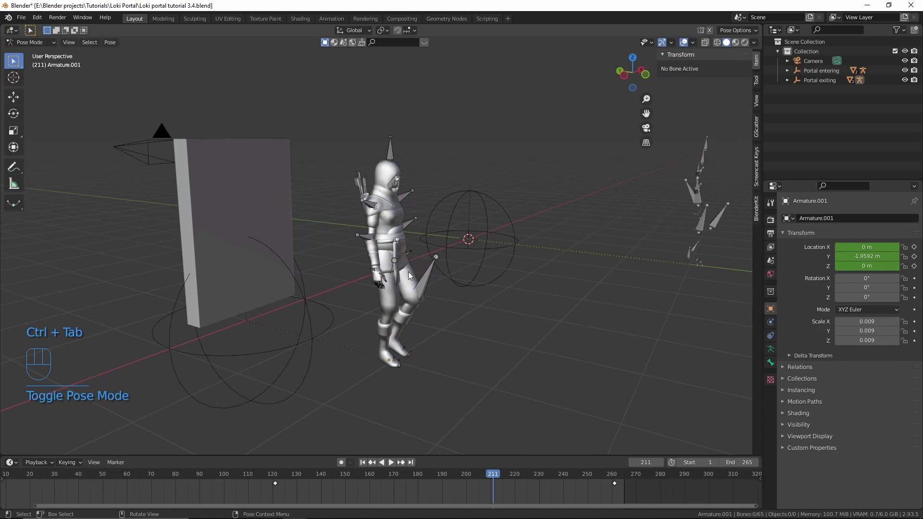
key("a")
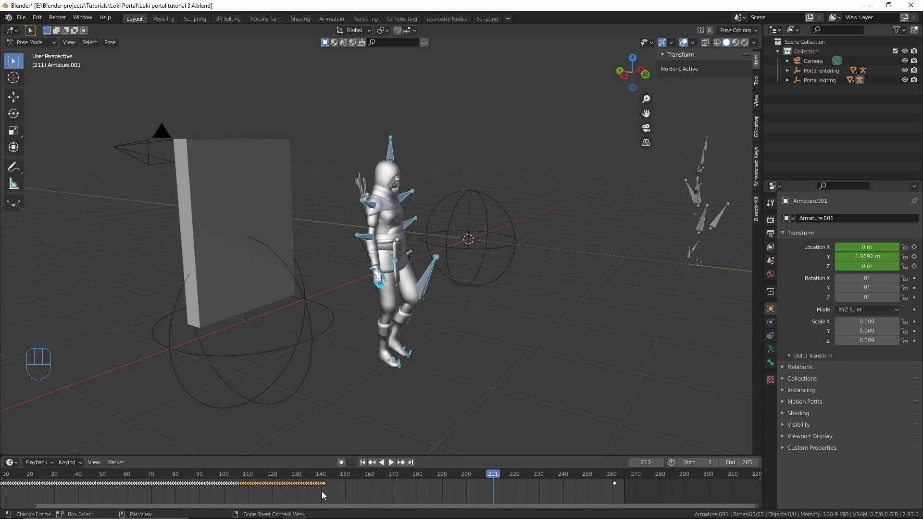
- Select only the bones' walk keyframes by inverting a selection of the location keyframes at frames 121 and 261
key("alt+a")
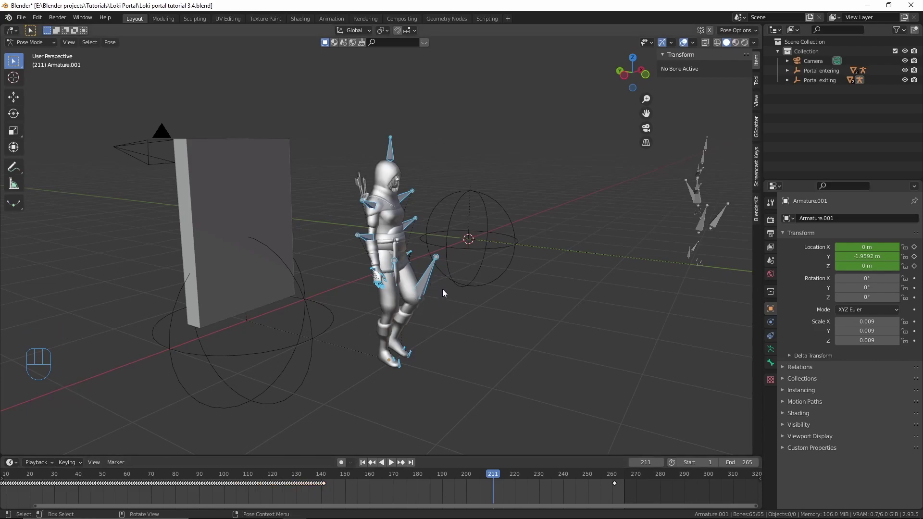
key("alt+a")
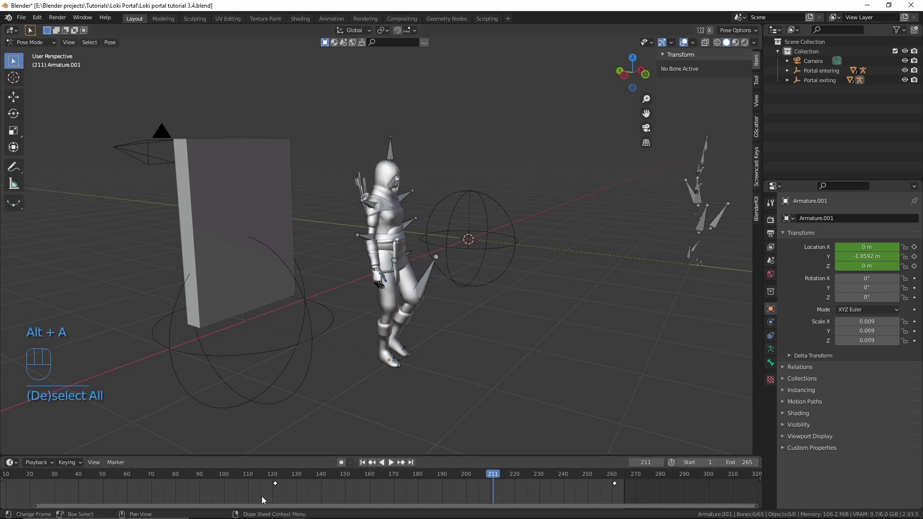
left_click_drag(259, 494, 633, 475)
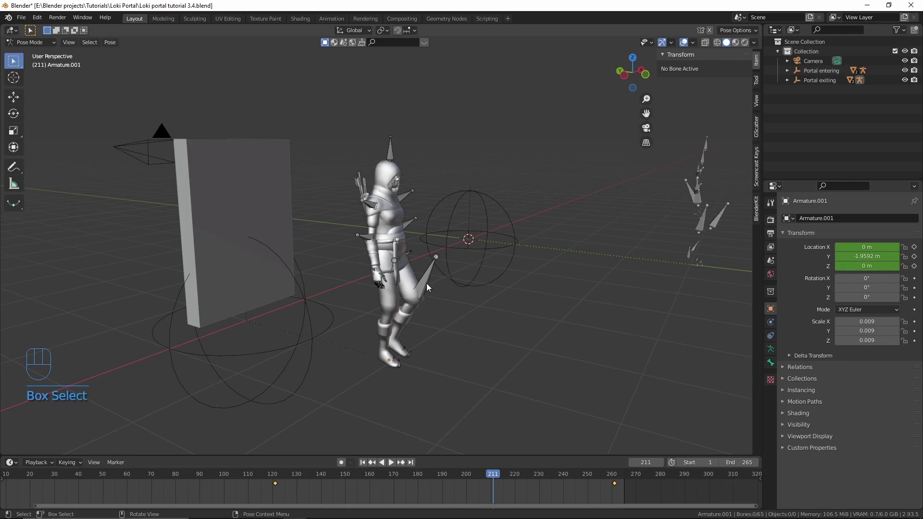
key("a")
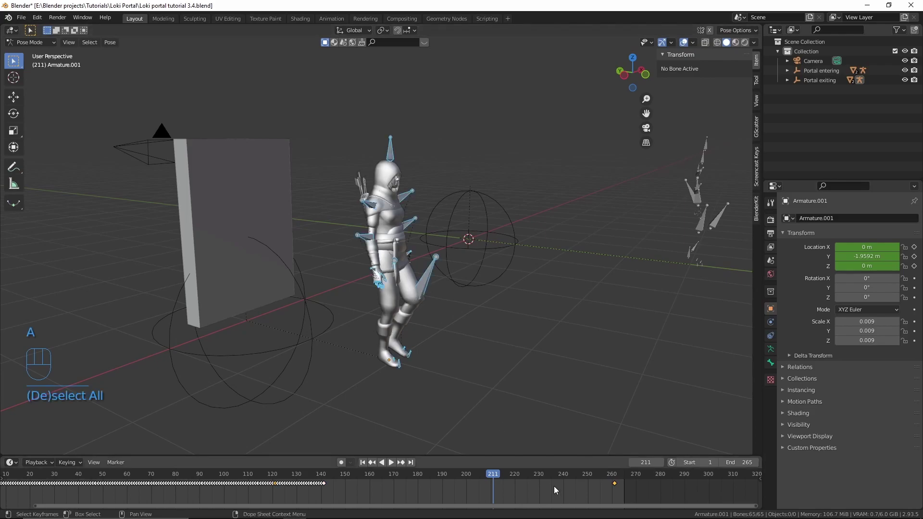
key("ctrl+i")
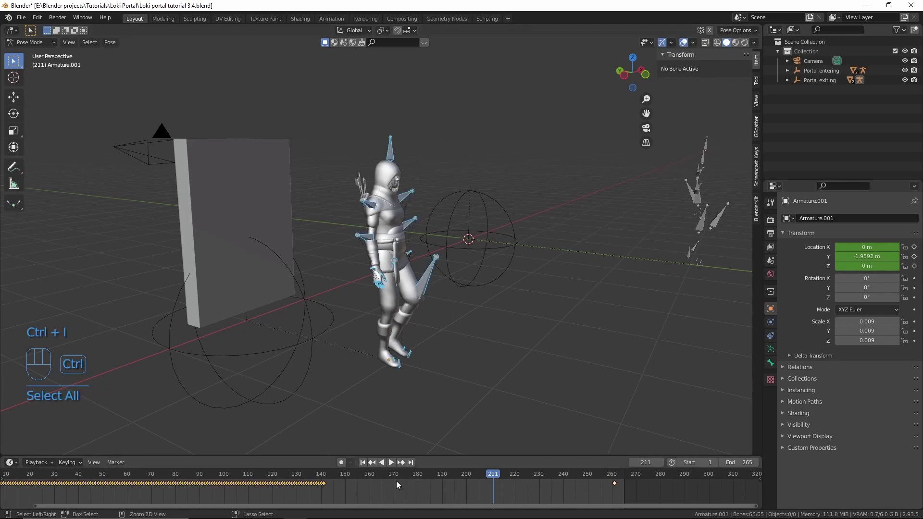
scroll(379, 483, "down", 2)
middle_click_drag(309, 484, 316, 485)
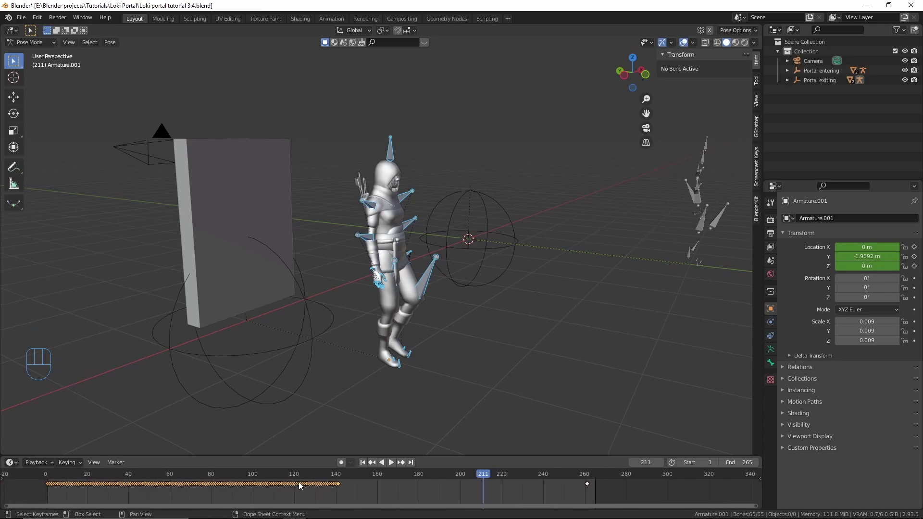
- Shift the bones' walk keyframes later so they begin just after frame 121, and return the armature to Object Mode
left_click_drag(309, 476, 417, 485)
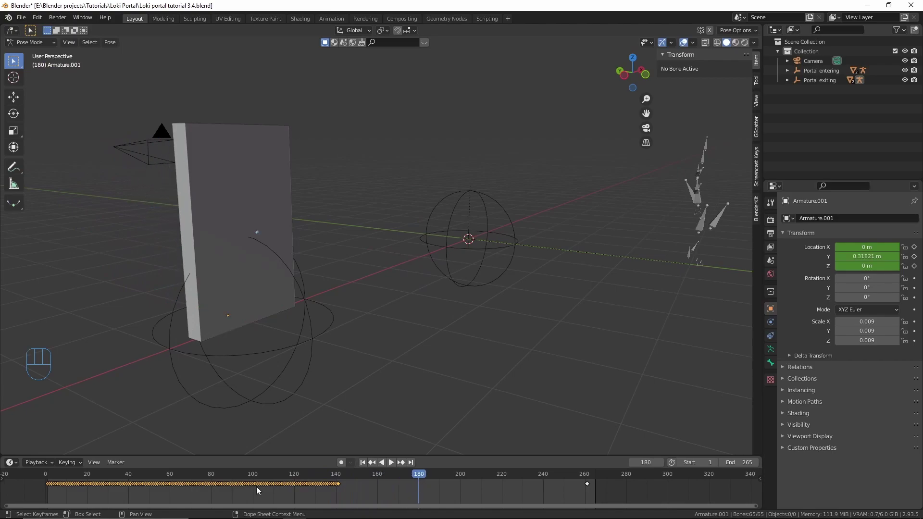
key("g")
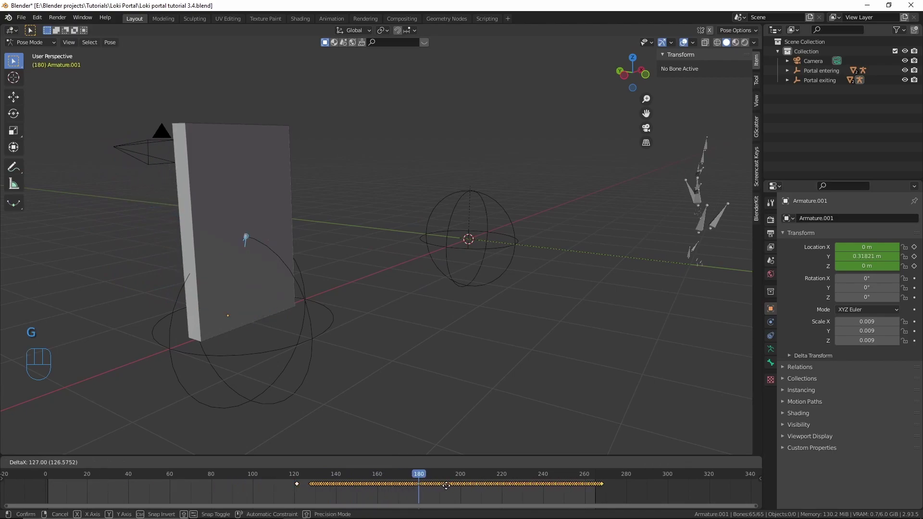
left_click(436, 486)
left_click_drag(322, 475, 289, 474)
scroll(249, 264, "down", 2)
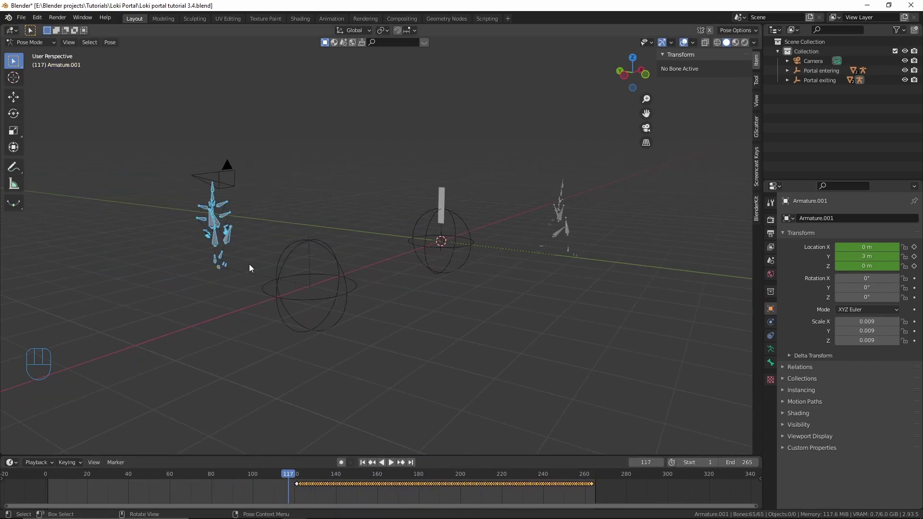
key("ctrl+Tab")
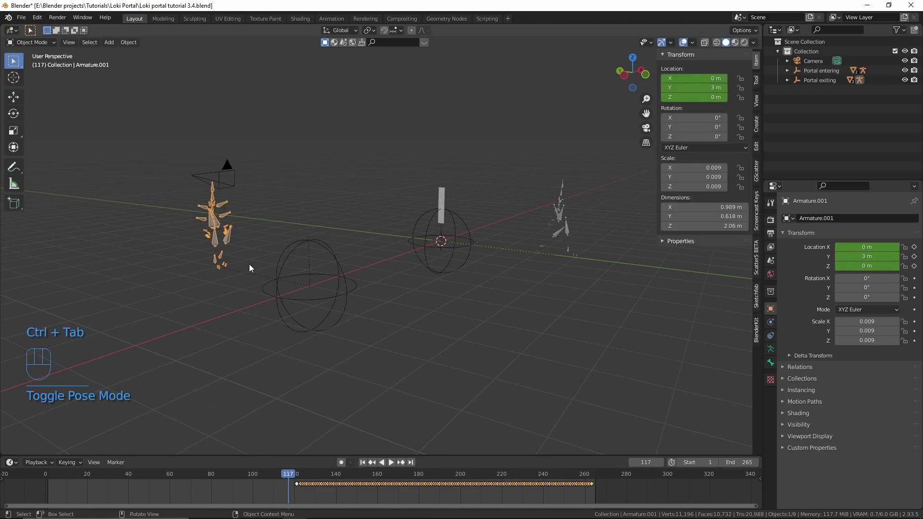
- Play the animation from the first frame with viewport overlays hidden and check both characters' passage through their portals
left_click(684, 42)
middle_click_drag(526, 146, 501, 159, "shift")
key("space")
key("shift+Left")
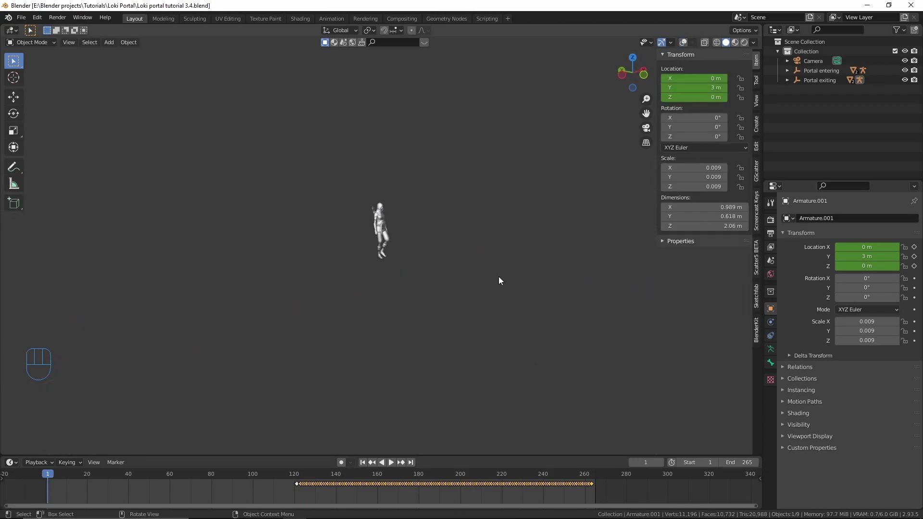
key("space")
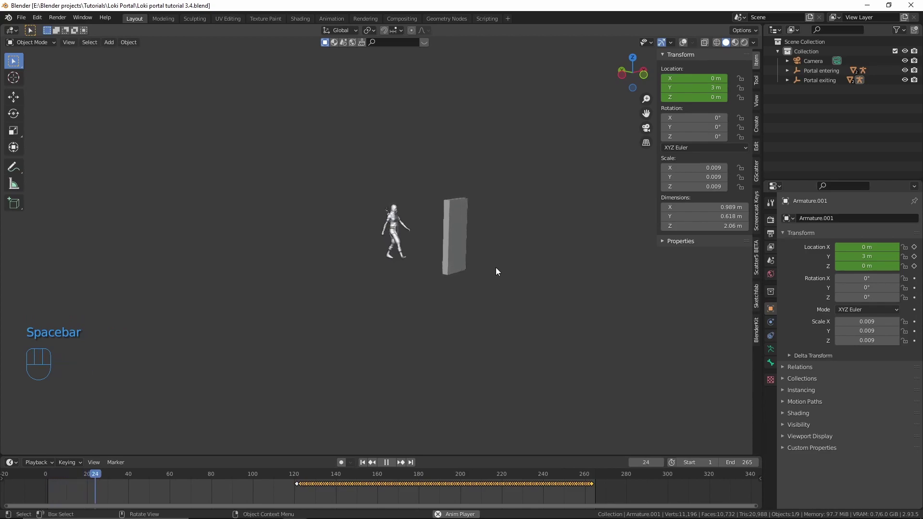
middle_click_drag(523, 279, 524, 280, "shift")
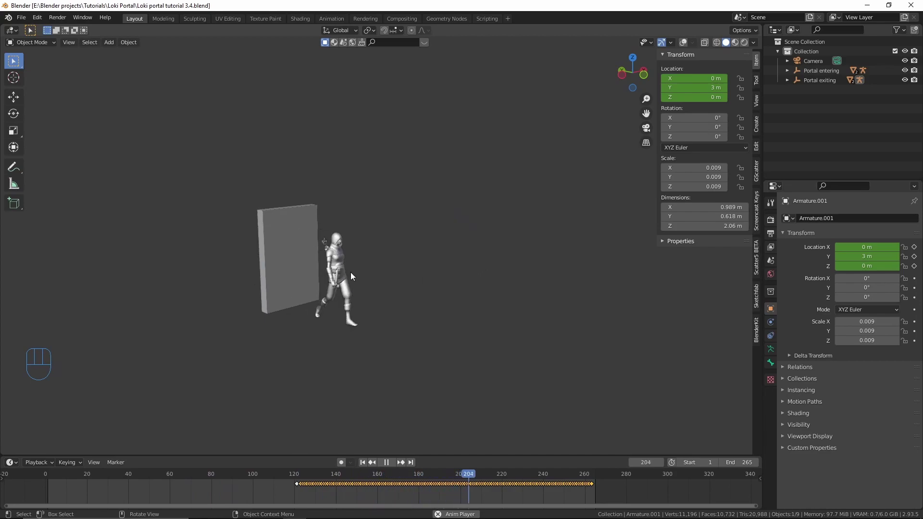
middle_click_drag(448, 324, 555, 318)
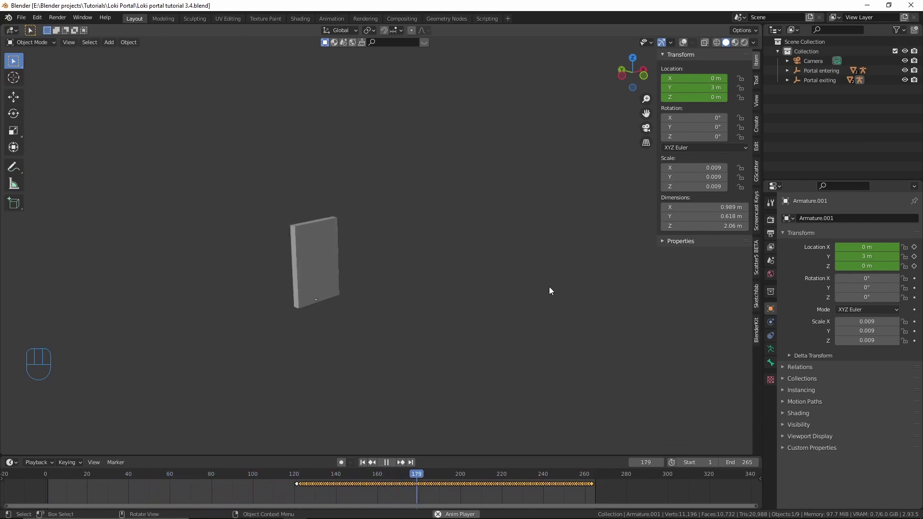
key("space")
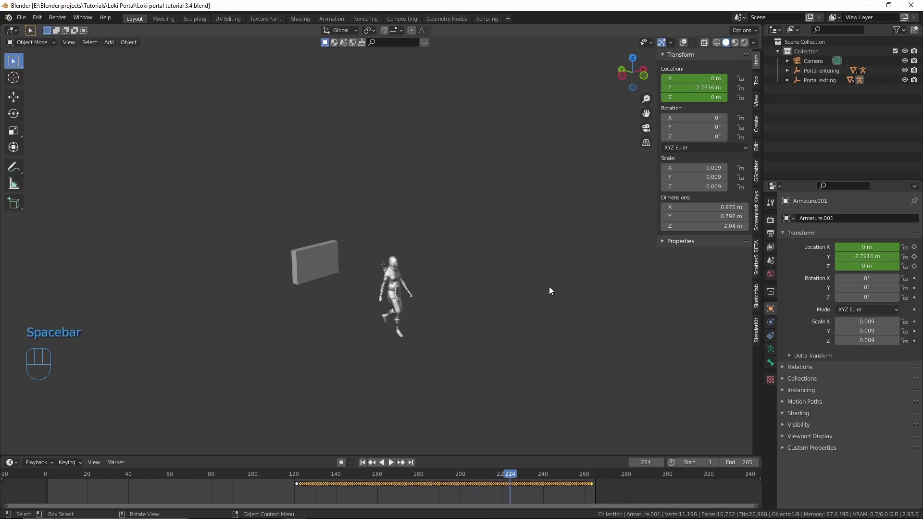
left_click(684, 42)
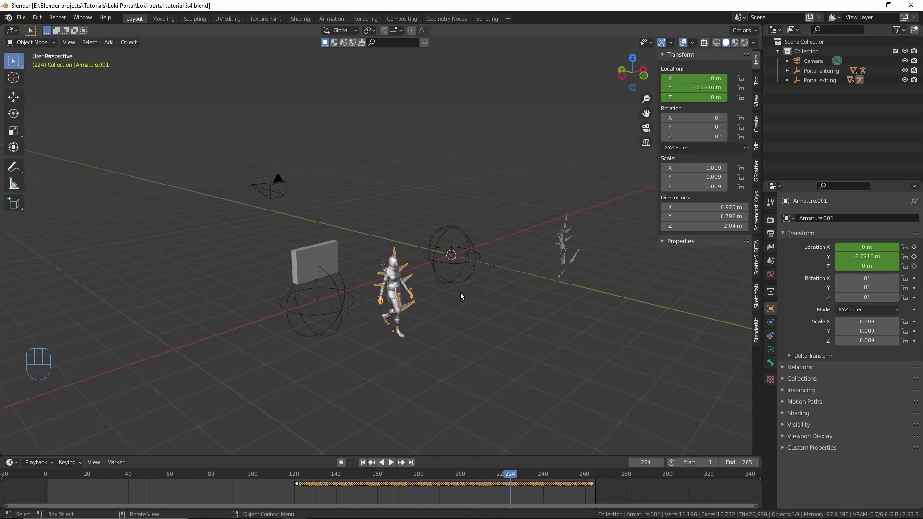
- Try moving the exiting portal cube away from its empty's center to about Y -1.41 m
scroll(460, 292, "up", 4)
middle_click_drag(409, 290, 429, 259, "shift")
middle_click_drag(304, 263, 312, 261)
middle_click_drag(312, 262, 315, 261, "shift")
left_click(297, 217)
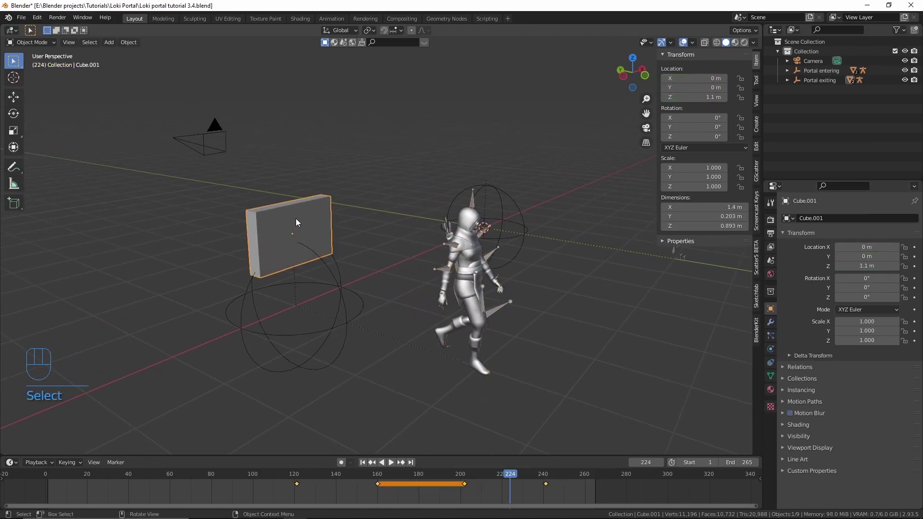
key("g")
left_click(430, 264)
- Play the animation from the first frame and go to frame 172 to compare the exiting character with its moved portal
middle_click_drag(432, 264, 483, 267)
key("shift+Left")
key("space")
scroll(403, 308, "up", 2)
middle_click_drag(405, 308, 404, 297, "shift")
scroll(407, 293, "down", 1)
left_click(258, 475)
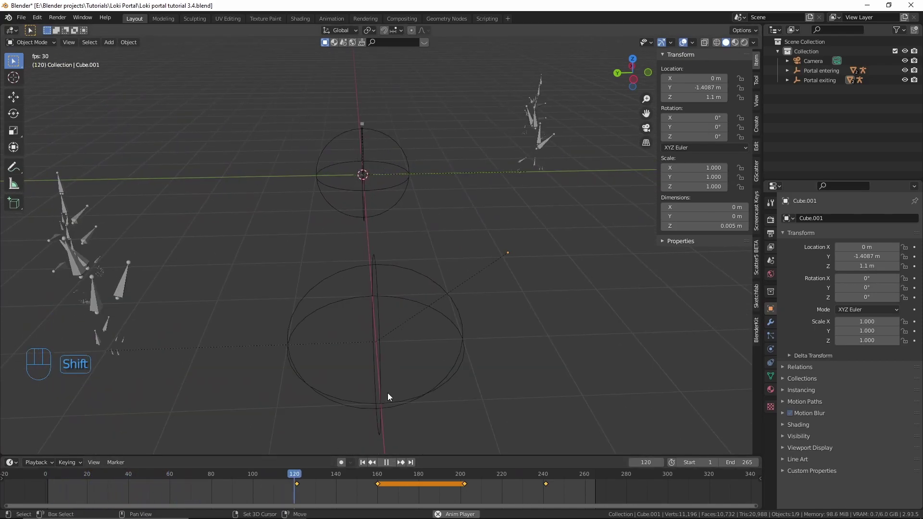
middle_click_drag(387, 394, 376, 395, "shift")
scroll(211, 303, "down", 1)
middle_click_drag(257, 287, 278, 281, "shift")
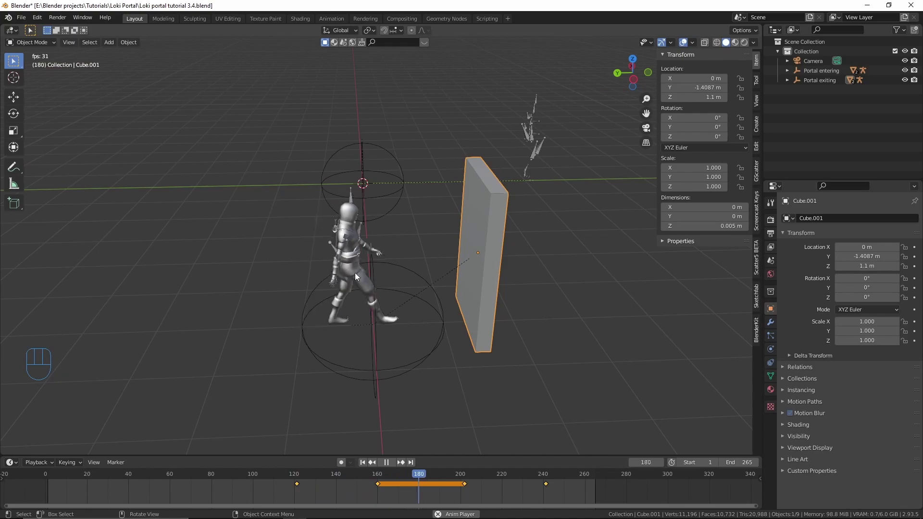
key("space")
left_click_drag(400, 475, 403, 475)
mouse_move(429, 249)
middle_mouse_down("shift")
mouse_move(420, 273)
mouse_move(427, 261)
middle_mouse_up("shift")
mouse_move(415, 182)
middle_mouse_down()
mouse_move(418, 174)
mouse_move(418, 183)
middle_mouse_up()
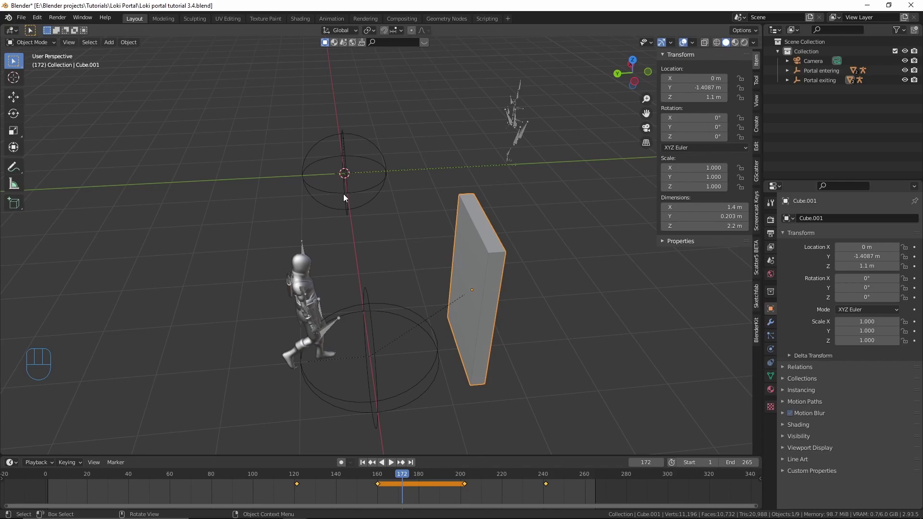
- Examine the exiting character's modifiers at frame 172
left_click(305, 278)
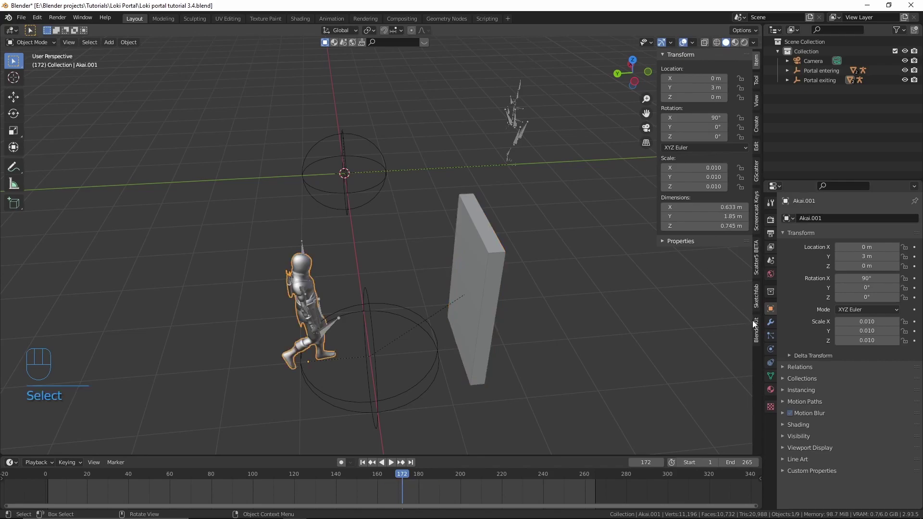
left_click(770, 323)
middle_click_drag(675, 364, 673, 359)
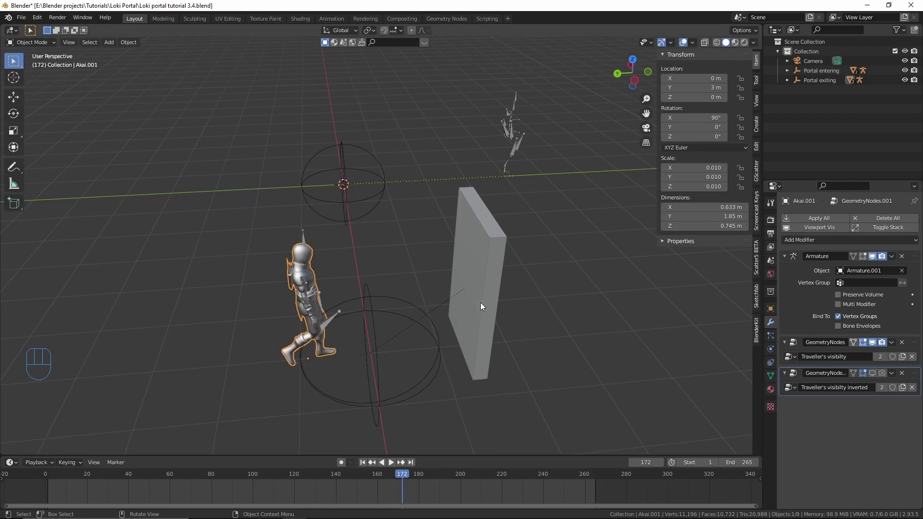
- Select the entering character at frame 1 and open its node setup in the Geometry Nodes workspace
middle_click_drag(570, 215, 565, 218)
key("shift+Left")
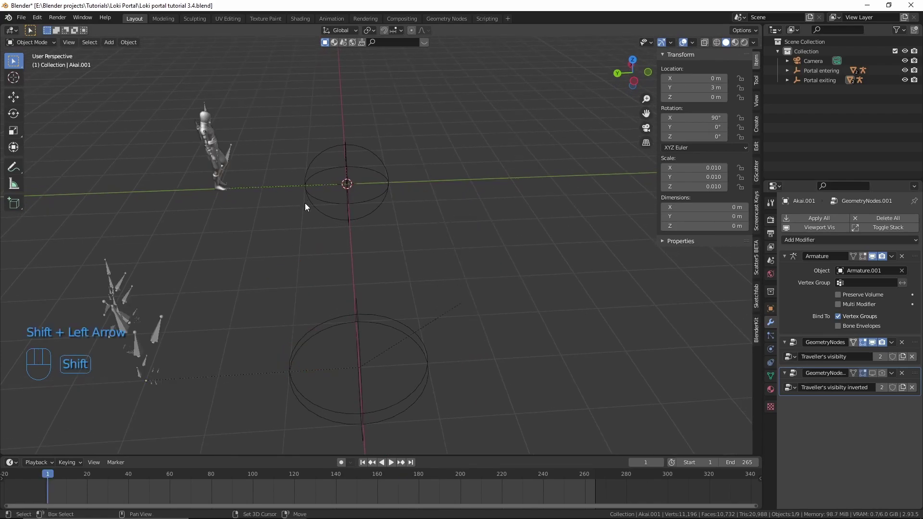
left_click(210, 133)
middle_click_drag(337, 143, 459, 24)
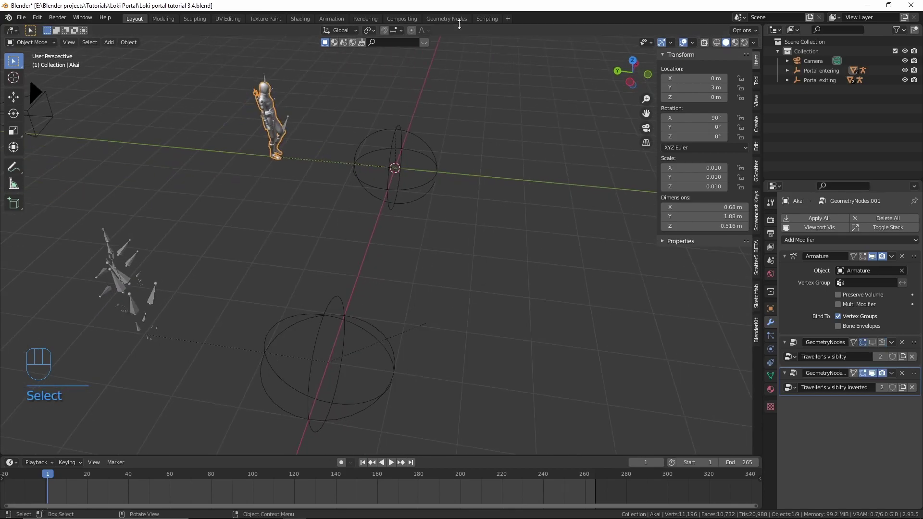
left_click(454, 20)
- In Traveller's visibility inverted, move Group Input beside Object Info and expose the Object socket as a group input
scroll(382, 393, "down", 9)
middle_click_drag(290, 309, 307, 336)
left_click_drag(427, 352, 120, 325)
left_click_drag(86, 382, 156, 448)
middle_click_drag(146, 448, 210, 471)
scroll(211, 471, "up", 3)
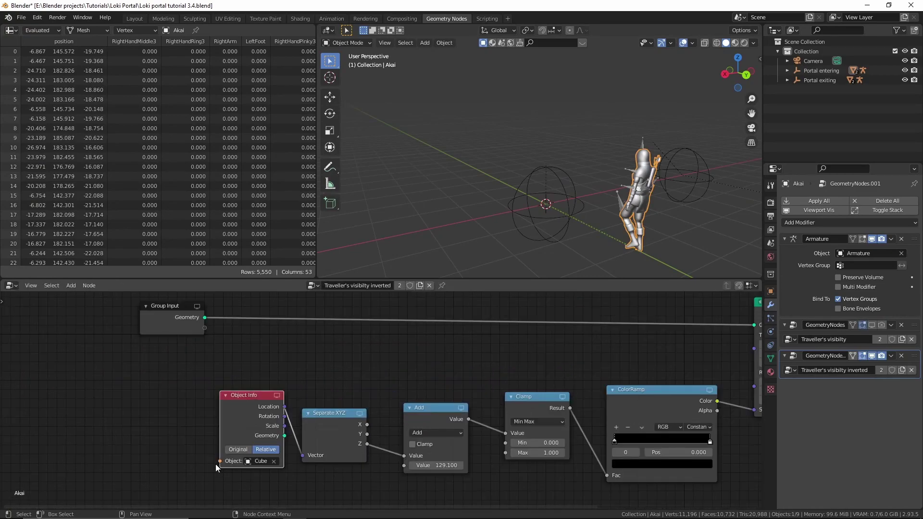
left_click_drag(220, 461, 186, 385)
left_click_drag(199, 333, 205, 328)
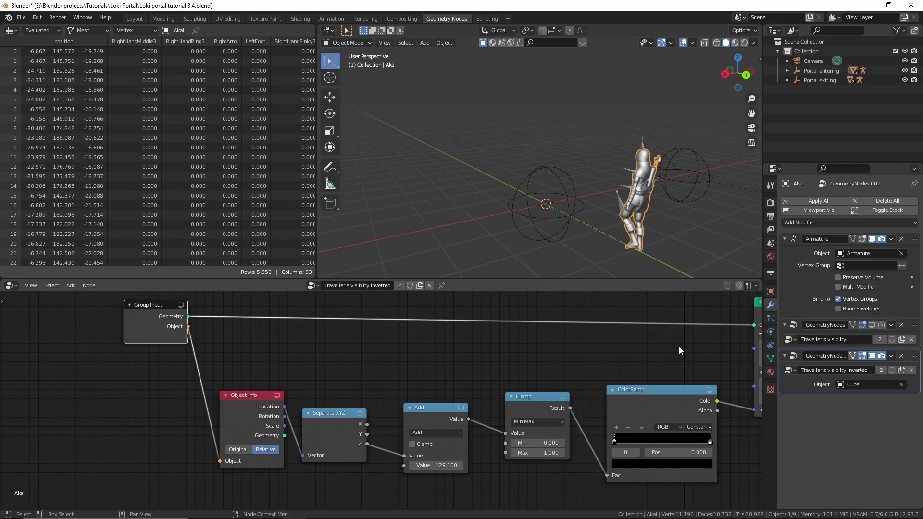
- Rename the inverted visibility group's Object input to "Portal object"
left_click(852, 385)
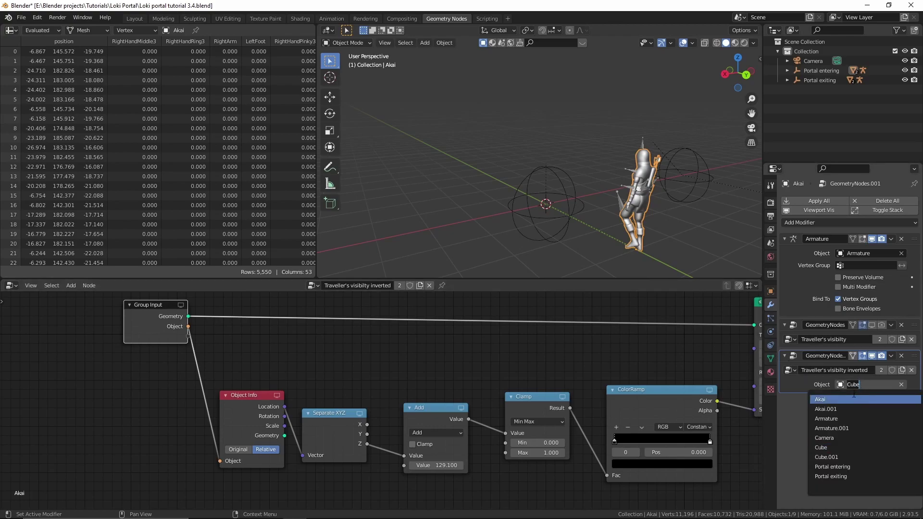
key("Escape")
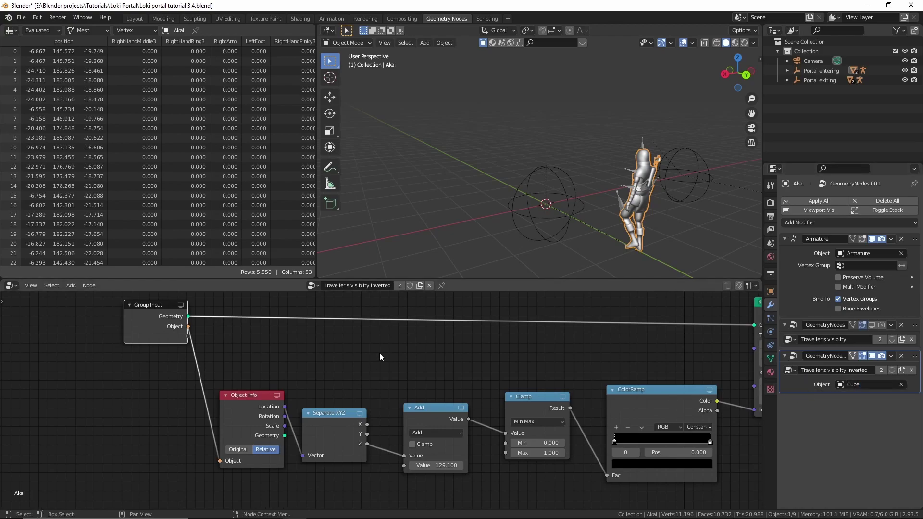
middle_click_drag(380, 353, 343, 353)
scroll(342, 351, "down", 1)
key("n")
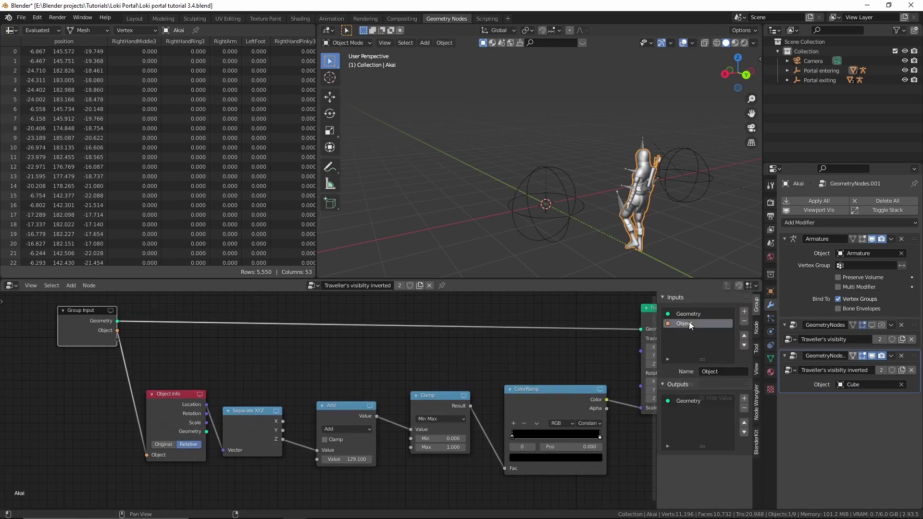
left_click(723, 371)
type("[P")
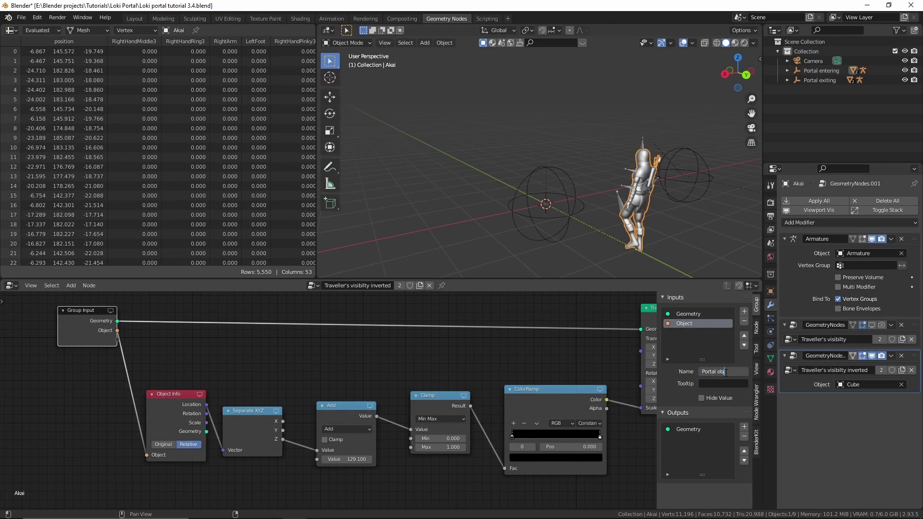
key("Return")
- In the Traveller's visibility node group, move Group Input beside Object Info and expose the Object socket as a group input
middle_click_drag(644, 350, 625, 353)
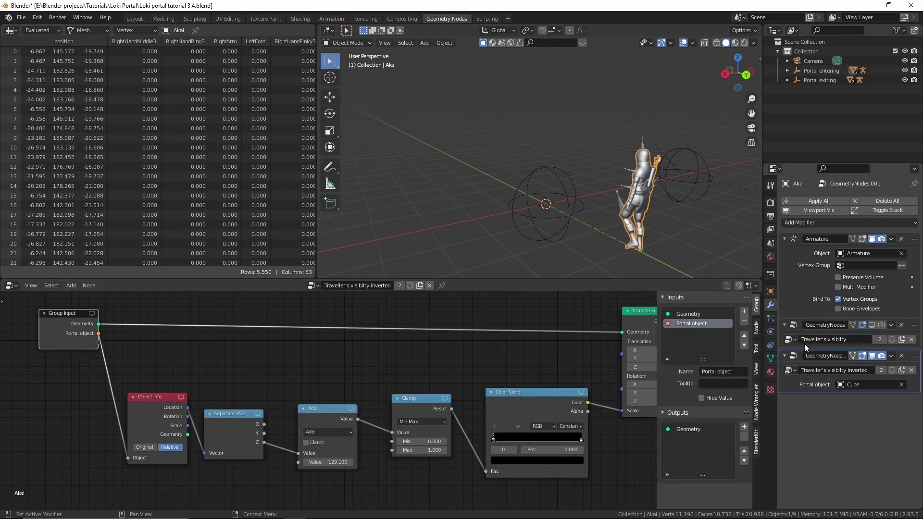
left_click(811, 331)
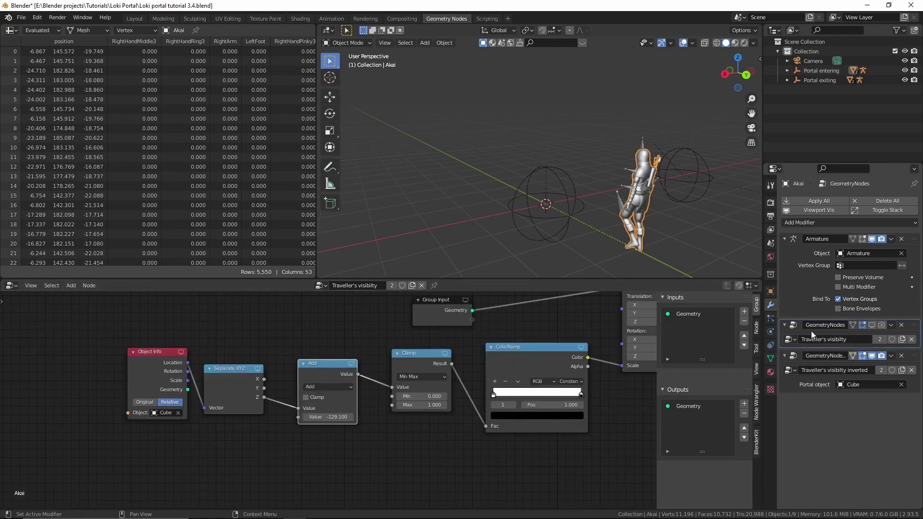
scroll(411, 379, "down", 1)
left_click_drag(410, 377, 91, 357)
middle_click_drag(126, 360, 171, 354)
left_click(206, 372)
middle_click_drag(230, 382, 249, 385)
scroll(249, 384, "up", 1)
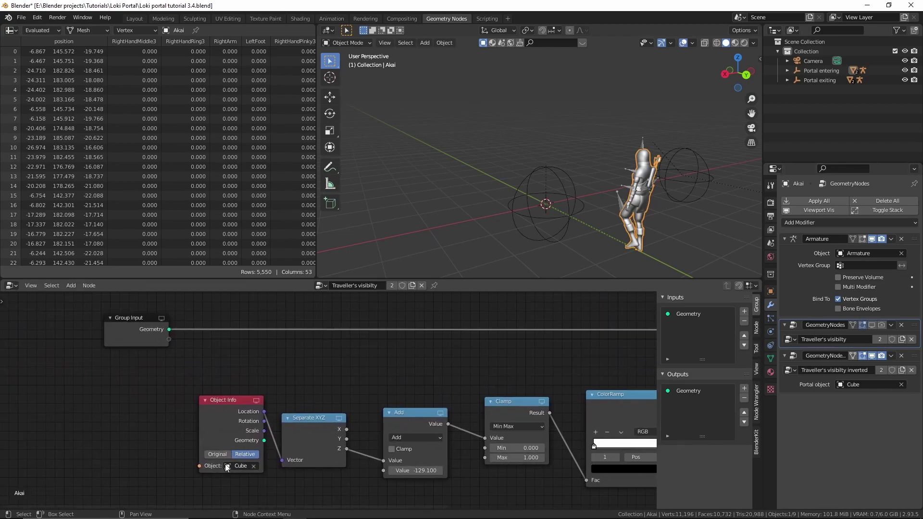
left_click_drag(198, 466, 169, 340)
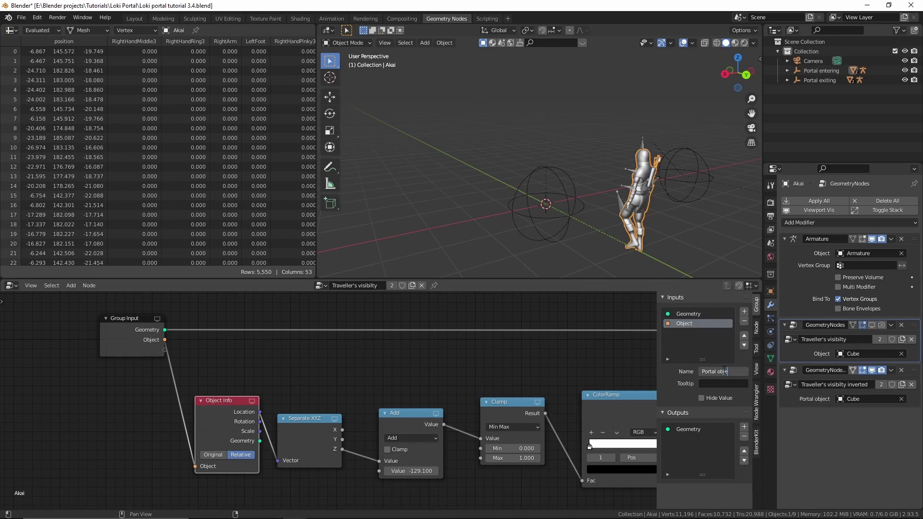
- Rename the Traveller's visibility group's Object input to "Portal object" and hide the node editor's sidebar
key("BackSpace")
key("Return")
key("n")
middle_click_drag(603, 366, 481, 370)
- Advance to a frame where the entering portal is open and rename its cube to "Portal"
key("space")
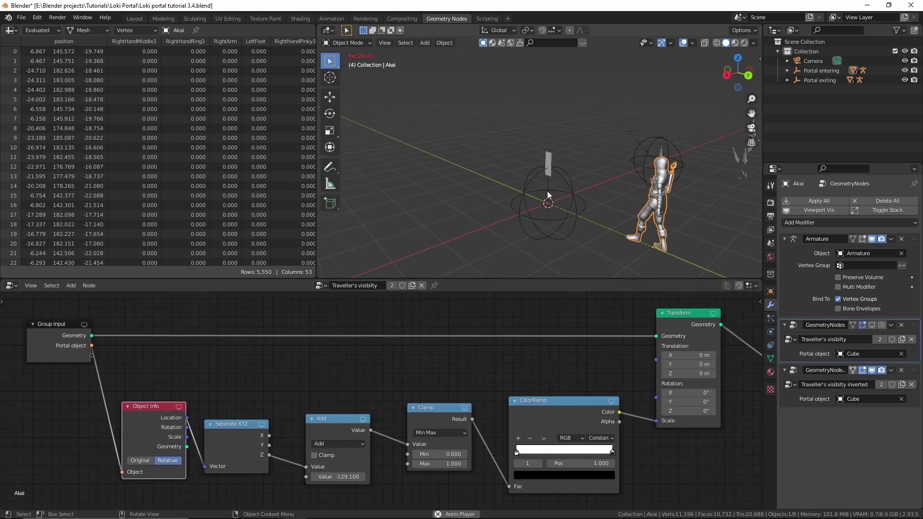
key("space")
left_click(550, 138)
key("F2")
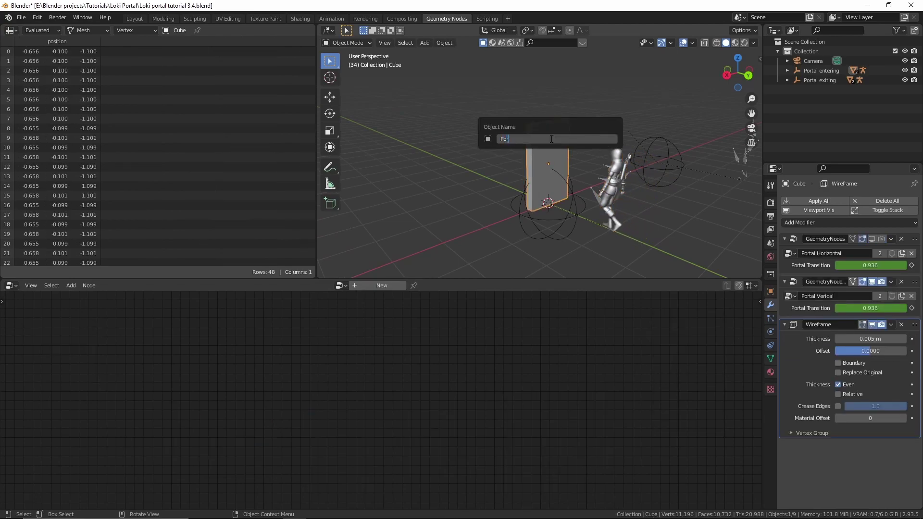
key("Return")
- Advance the animation until the exiting portal is opening and rename its cube to "Portal 2"
key("space")
middle_click_drag(611, 185, 581, 190)
mouse_move(659, 176)
middle_mouse_down("shift")
mouse_move(566, 190)
mouse_move(511, 215)
mouse_move(531, 209)
middle_mouse_up("shift")
key("space")
left_click(619, 169)
key("F2")
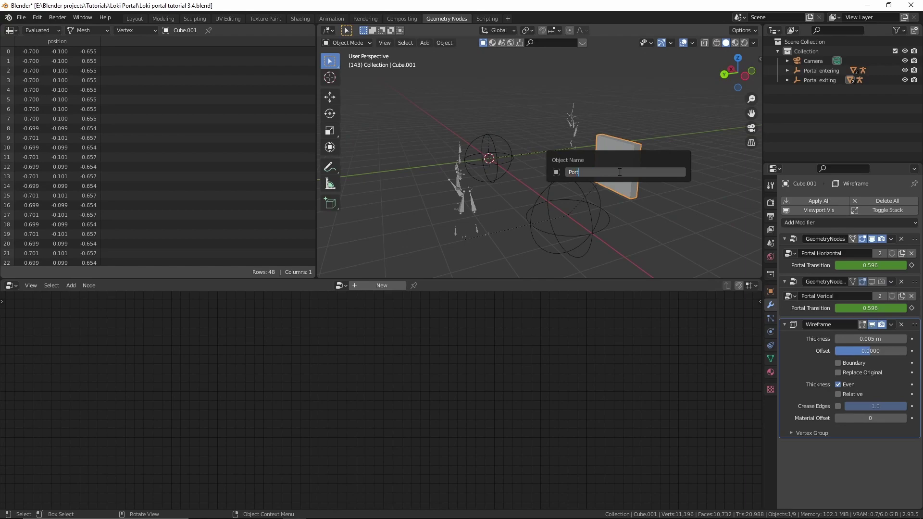
key("Return")
- Make the exiting character's Traveller's visibility node group single-user and set its portal object to Portal 2
key("space")
middle_click_drag(619, 172, 544, 204)
key("space")
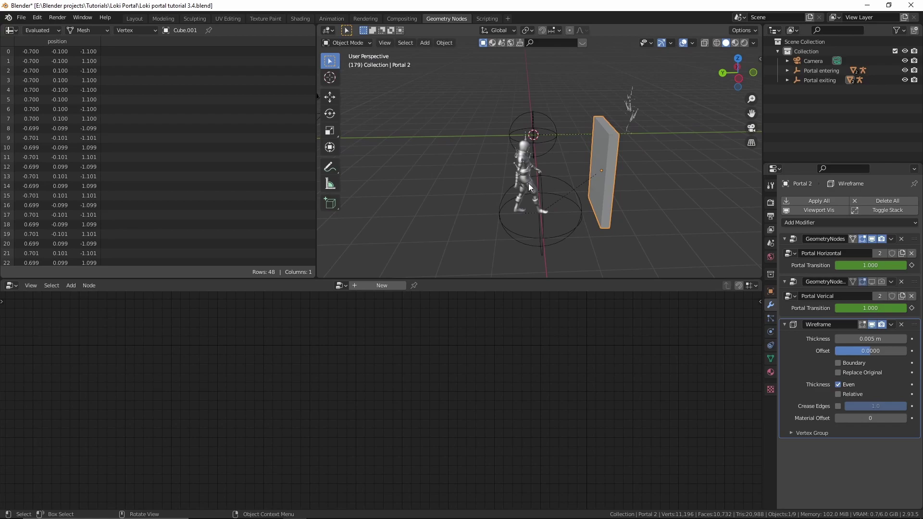
left_click(529, 181)
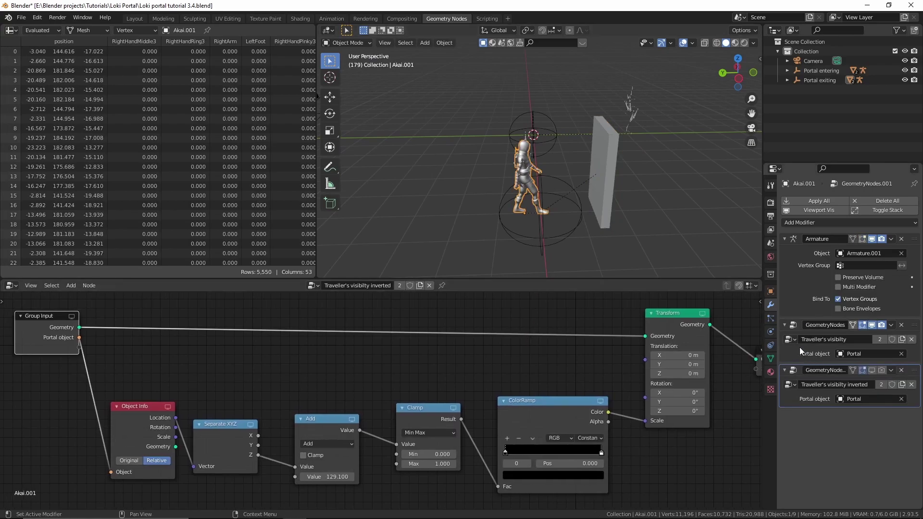
left_click(876, 340)
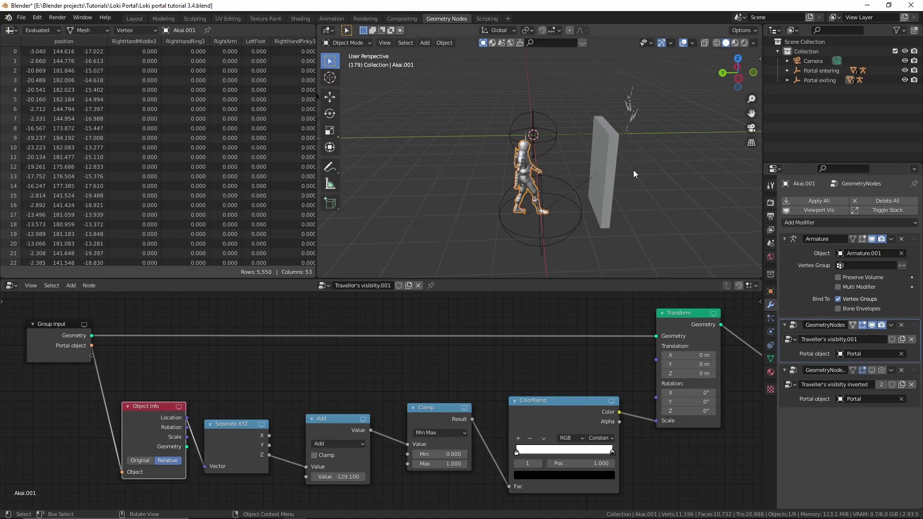
middle_click_drag(664, 198, 657, 198)
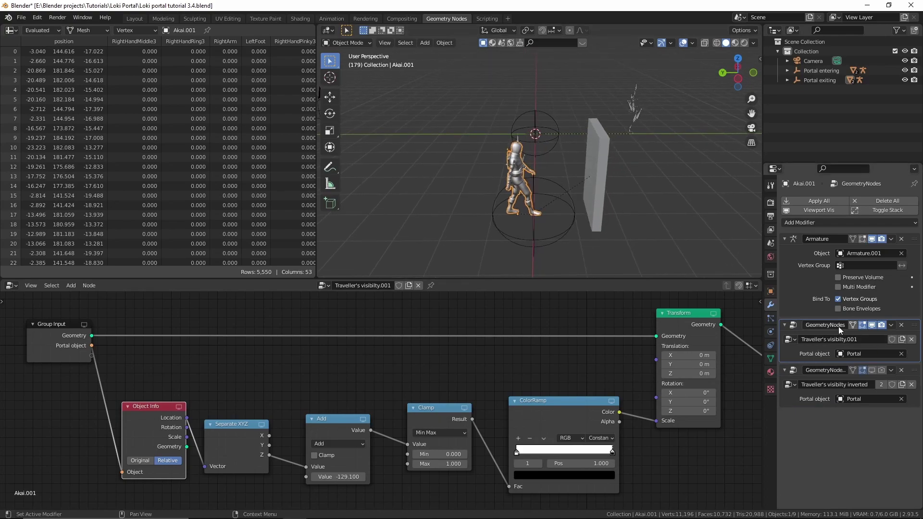
left_click(849, 354)
left_click(846, 425)
- Play the animation from several angles to check the exiting character's visibility at Portal 2
key("space")
middle_click_drag(579, 177, 607, 180)
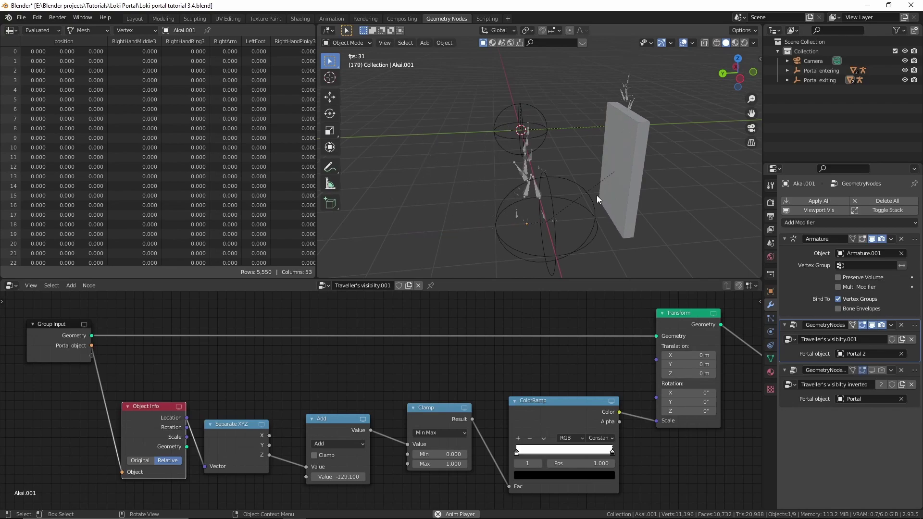
key("space")
key("space")
middle_click_drag(591, 227, 545, 214)
scroll(562, 221, "down", 2)
key("space")
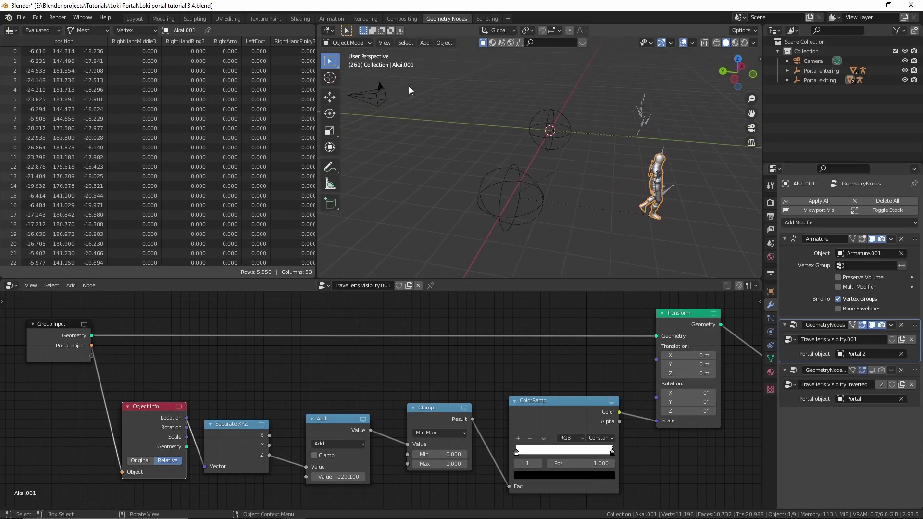
- Switch back to the Layout workspace and set the current frame to 173
left_click(135, 19)
middle_click_drag(417, 278, 436, 283)
key("space")
key("space")
left_click_drag(430, 478, 404, 474)
mouse_move(465, 308)
middle_mouse_down()
mouse_move(470, 278)
mouse_move(463, 299)
middle_mouse_up()
- Move Portal 2 along the Y axis in top view to about Y -0.009 m, back onto its empty's center
left_click(469, 278)
key("KP_7")
middle_click_drag(328, 261, 377, 296, "shift")
scroll(366, 290, "up", 2)
key("g")
key("y")
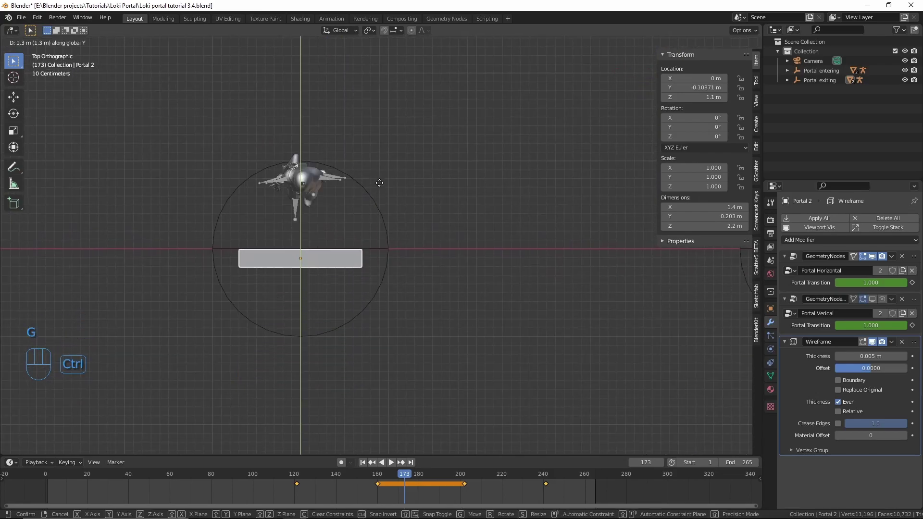
left_click(380, 174, "ctrl")
- Deselect everything and play the animation from the first frame to check both portals
scroll(425, 274, "down", 2)
middle_click_drag(425, 274, 402, 275, "shift")
middle_click_drag(402, 274, 418, 242)
key("alt+a")
scroll(418, 241, "down", 2)
key("shift+Left")
key("space")
middle_click_drag(374, 296, 444, 307)
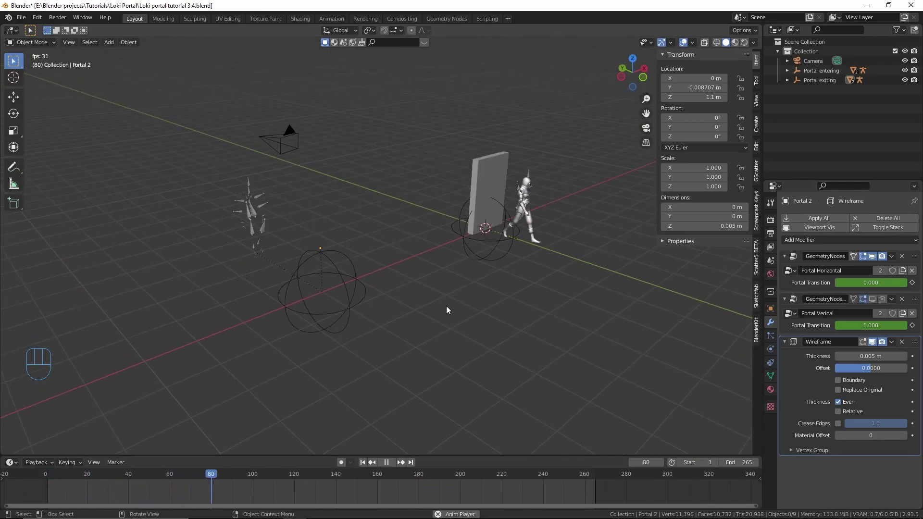
- Play the animation from several angles to check both portals, stopping at frame 200 with the exiting character in front of Portal 2
scroll(446, 307, "up", 1)
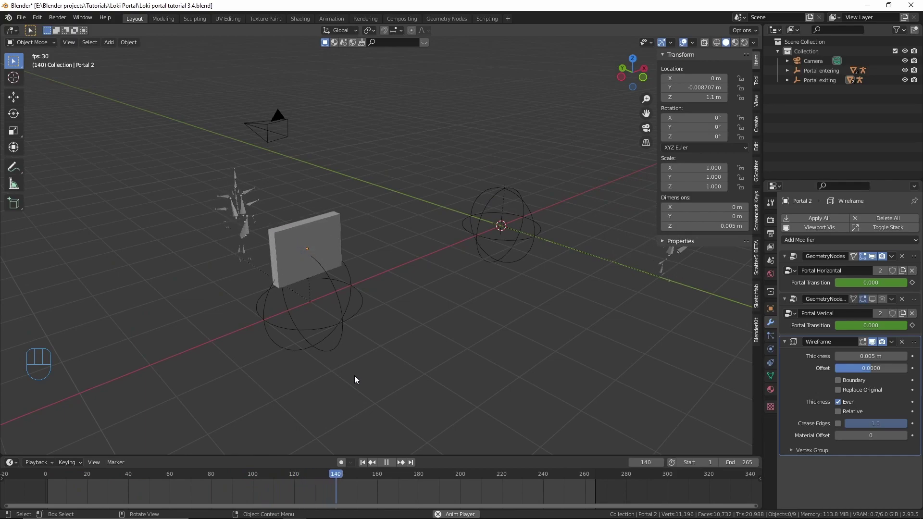
middle_click_drag(348, 373, 390, 348)
key("space")
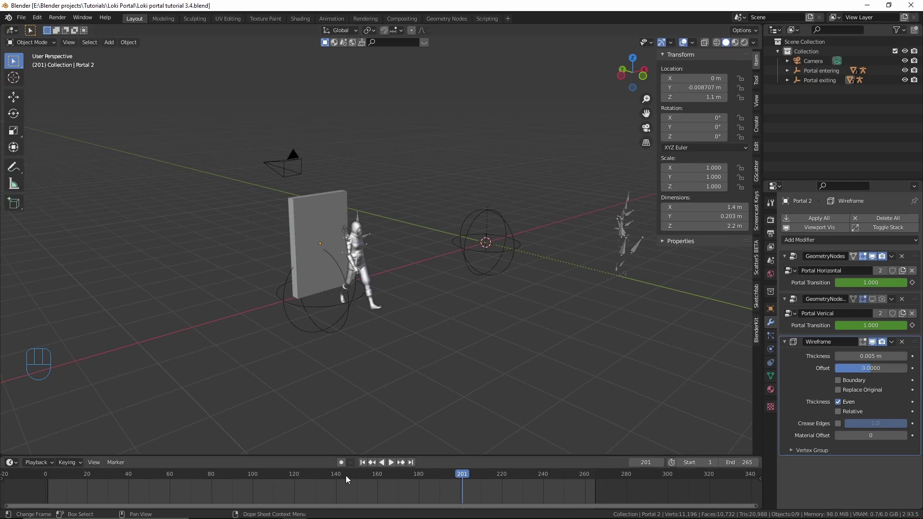
mouse_move(344, 477)
left_mouse_down()
mouse_move(328, 480)
mouse_move(350, 486)
left_mouse_up()
key("space")
middle_click_drag(310, 297, 289, 302)
middle_click_drag(302, 307, 342, 324, "shift")
middle_click_drag(379, 290, 384, 267)
scroll(348, 273, "up", 1)
key("space")
scroll(348, 273, "down", 1)
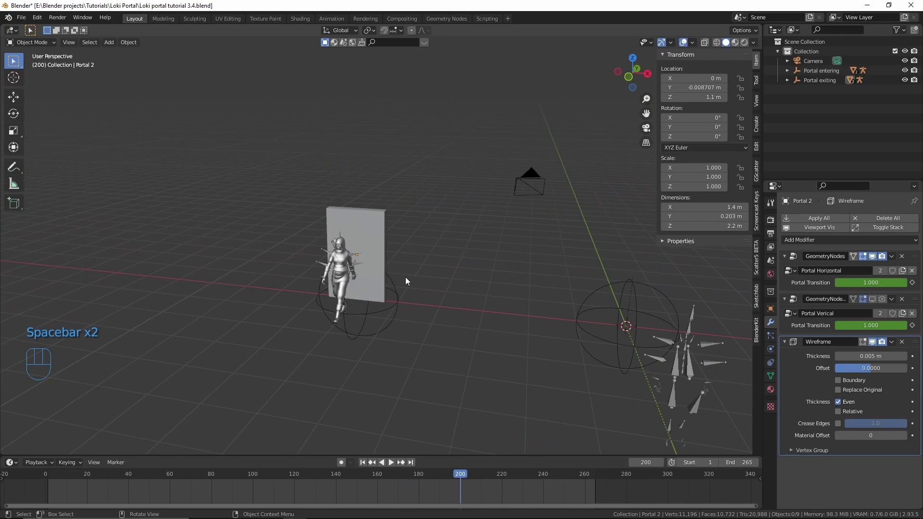
- Add a second camera at the world origin and make it the active scene camera
key("shift+a")
mouse_move(469, 250)
left_click(503, 251)
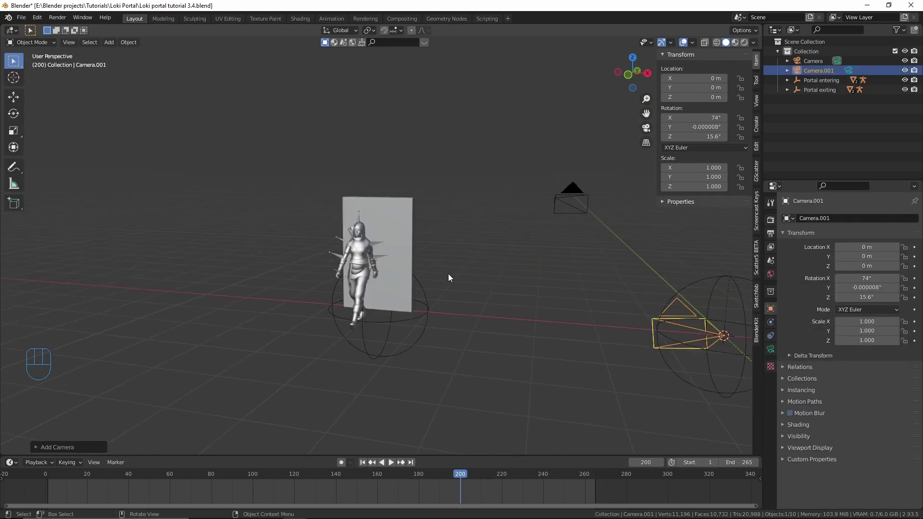
middle_click_drag(506, 294, 446, 307)
middle_click_drag(557, 276, 405, 294, "shift")
scroll(508, 273, "up", 1)
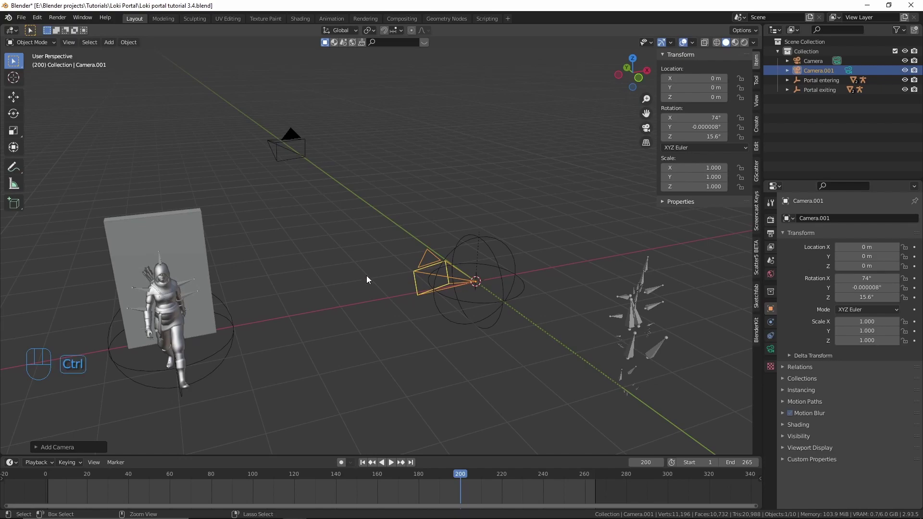
key("ctrl+KP_0")
- Frame the exiting character and Portal 2 from the front and align the new camera to that view
middle_click_drag(474, 257, 343, 322)
scroll(241, 308, "down", 8)
middle_click_drag(343, 322, 439, 322)
scroll(432, 329, "down", 1)
scroll(432, 328, "up", 2)
mouse_move(439, 322)
middle_mouse_down("shift")
mouse_move(448, 329)
mouse_move(440, 351)
mouse_move(430, 353)
mouse_move(456, 322)
middle_mouse_up("shift")
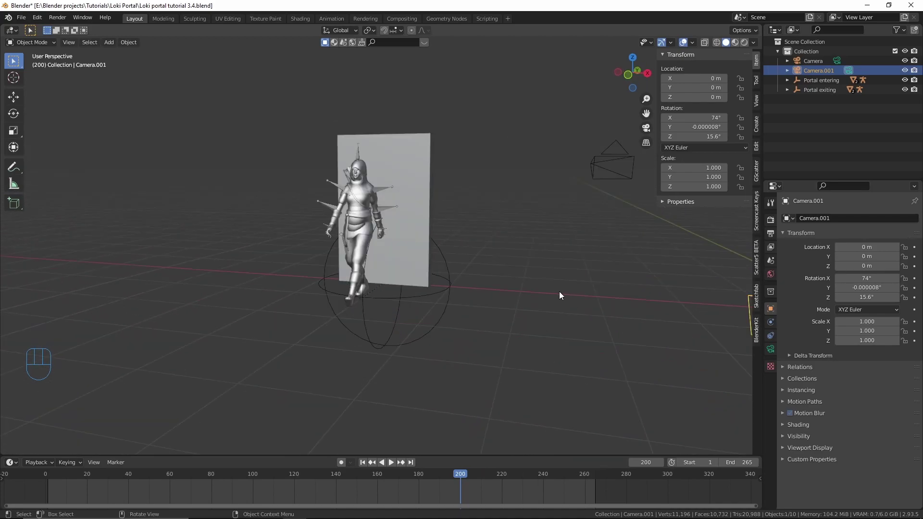
scroll(550, 293, "down", 1)
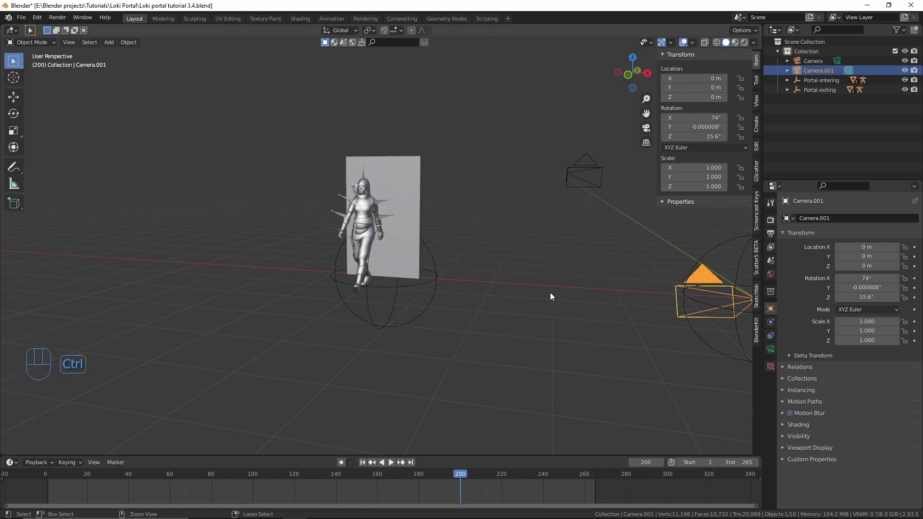
key("ctrl+alt+KP_0")
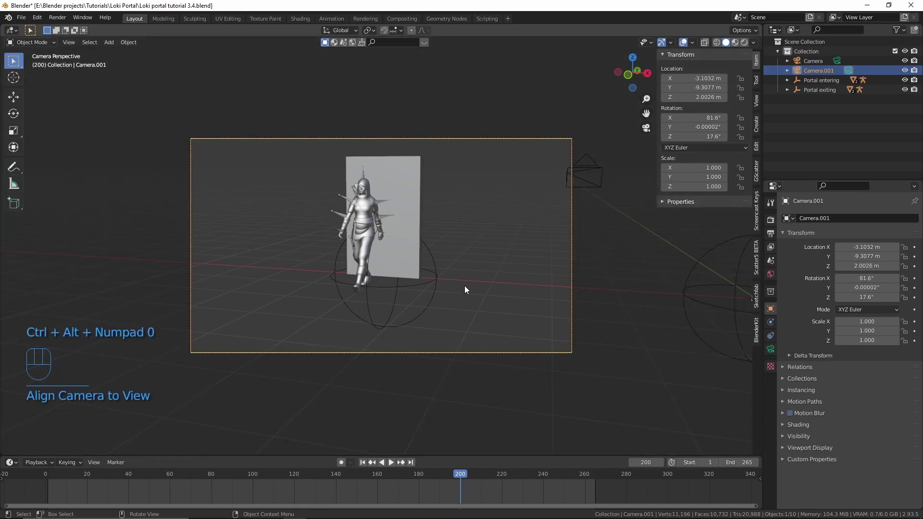
- Fine-tune the new camera with Walk Navigation, moving it closer to Portal 2 to about X -3.32, Y -8.65, Z 1.92 m
left_click(73, 42)
mouse_move(134, 163)
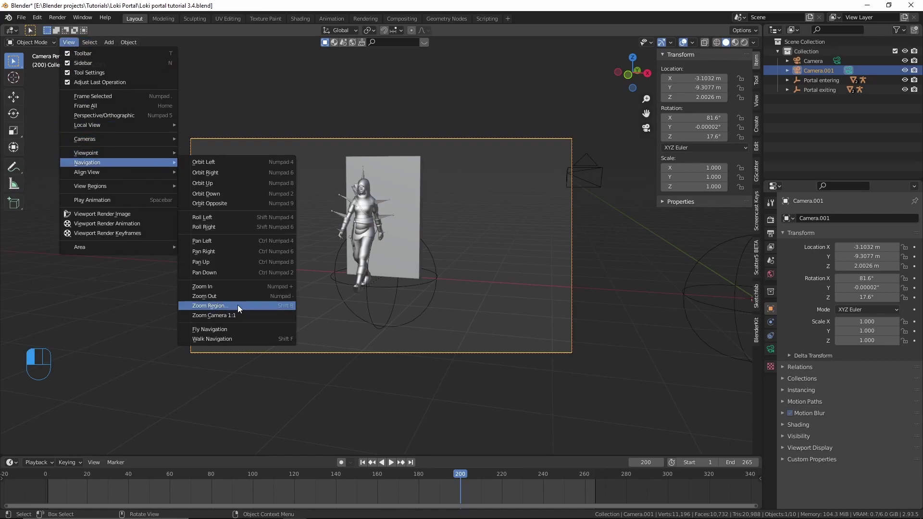
left_click(242, 338)
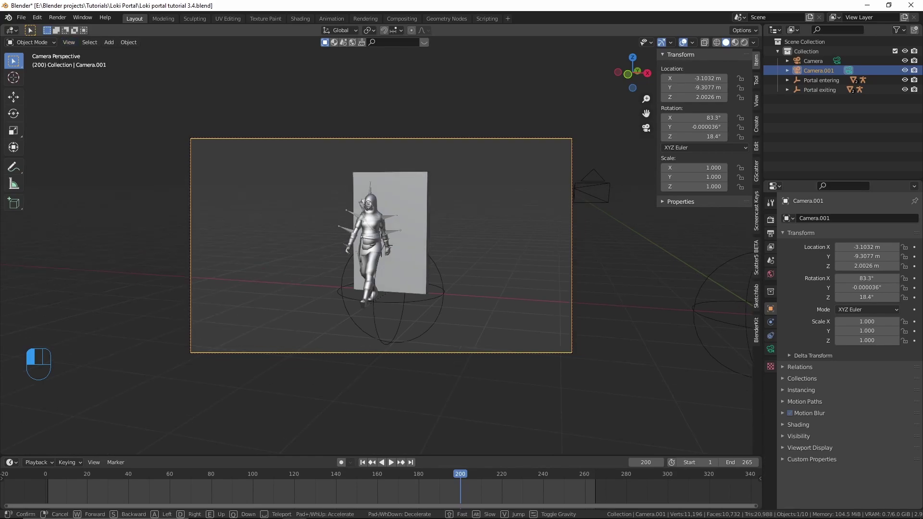
key("w")
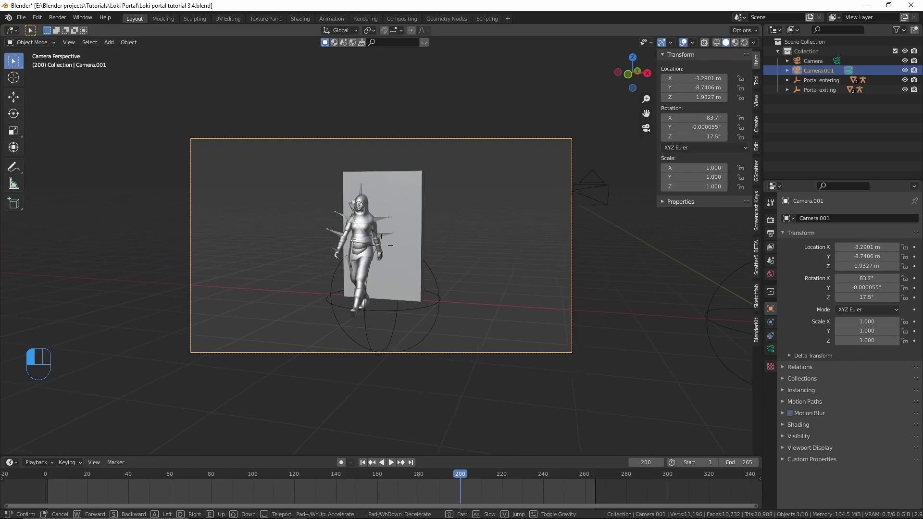
key("w")
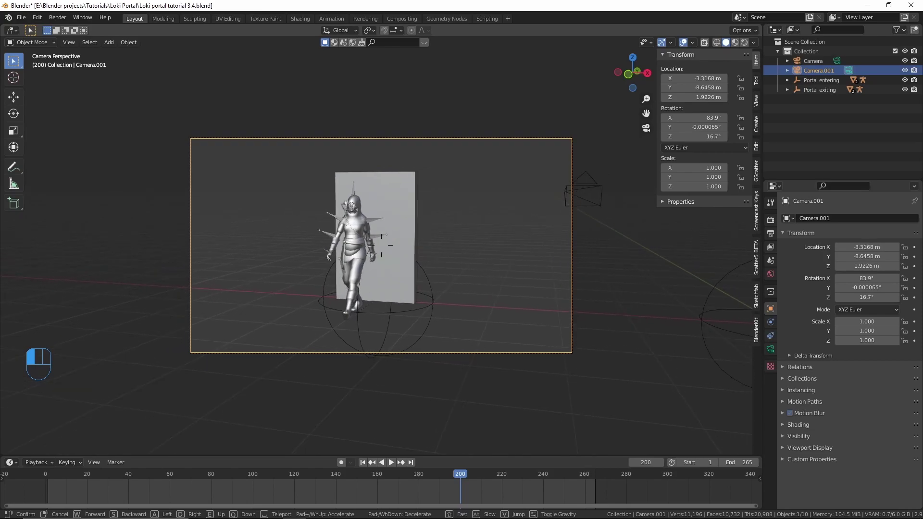
left_click(382, 245)
- Examine both cameras' placement from above and scrub to frame 121, where the shot should switch cameras
mouse_move(381, 245)
middle_mouse_down()
mouse_move(402, 253)
mouse_move(382, 252)
mouse_move(408, 278)
mouse_move(387, 252)
middle_mouse_up()
scroll(402, 253, "down", 5)
middle_click_drag(388, 251, 422, 262)
middle_click_drag(366, 229, 374, 227)
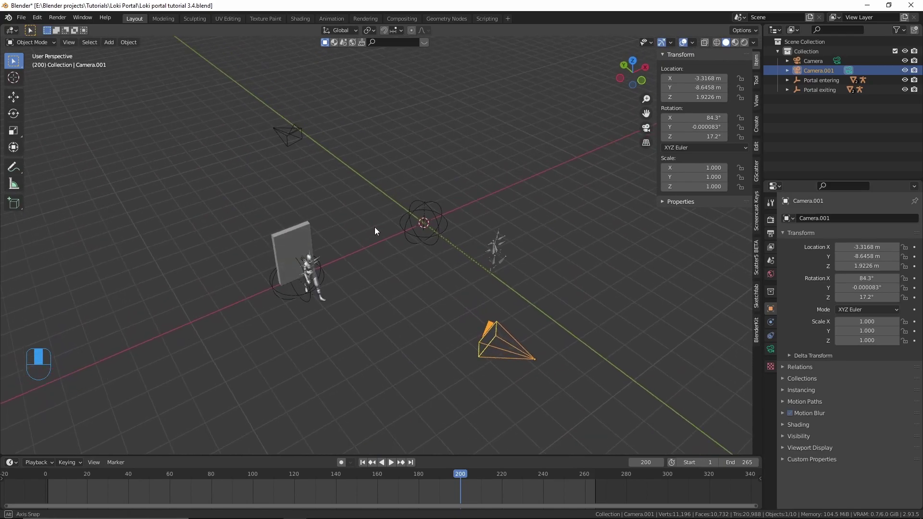
left_click(285, 144)
left_click_drag(457, 476, 296, 489)
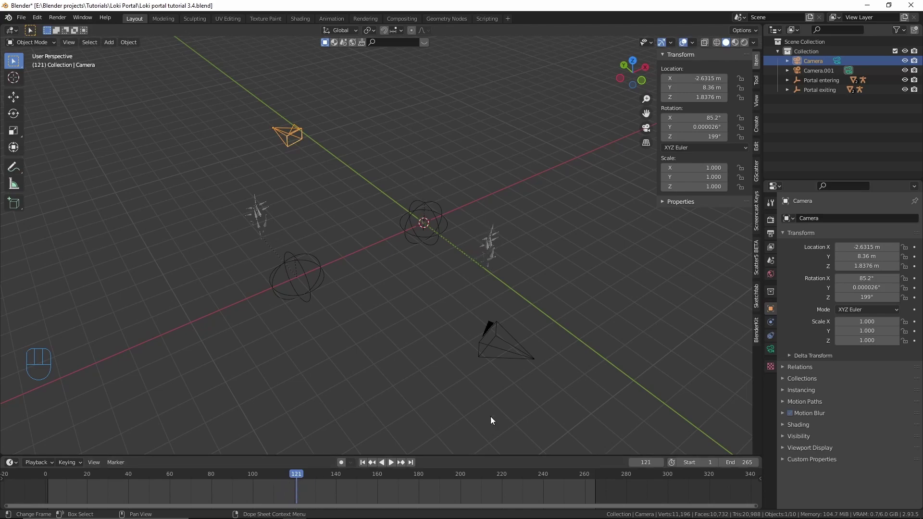
left_click(500, 357)
middle_click_drag(297, 307, 339, 301)
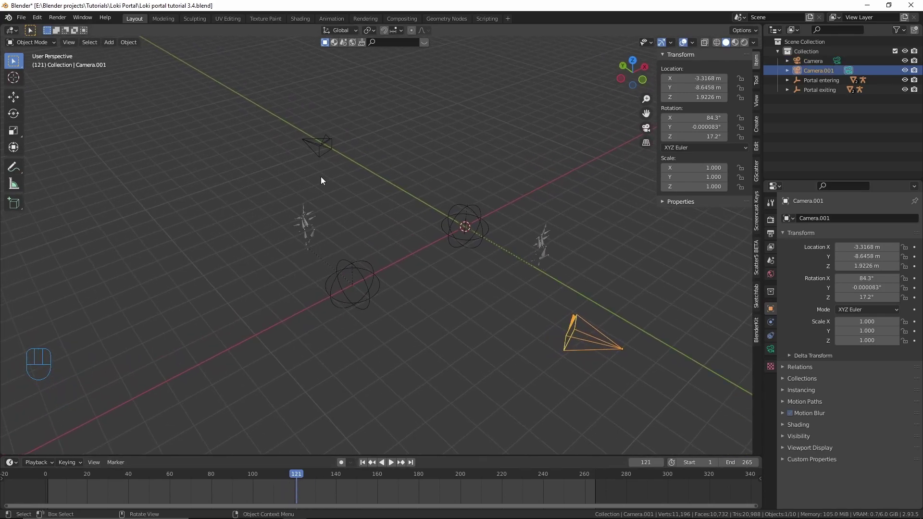
- Add a timeline marker at frame 1 and bind the first camera to it
left_click(316, 145)
left_click_drag(308, 478, 47, 480)
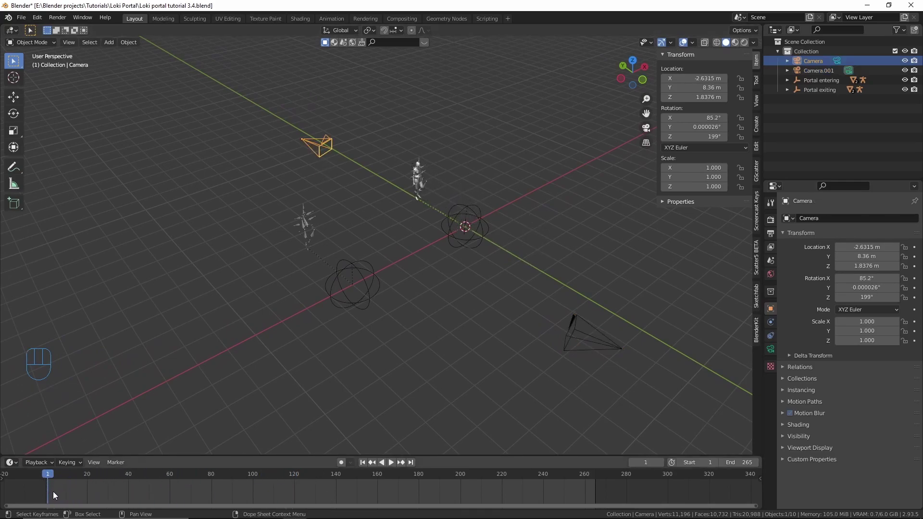
key("m")
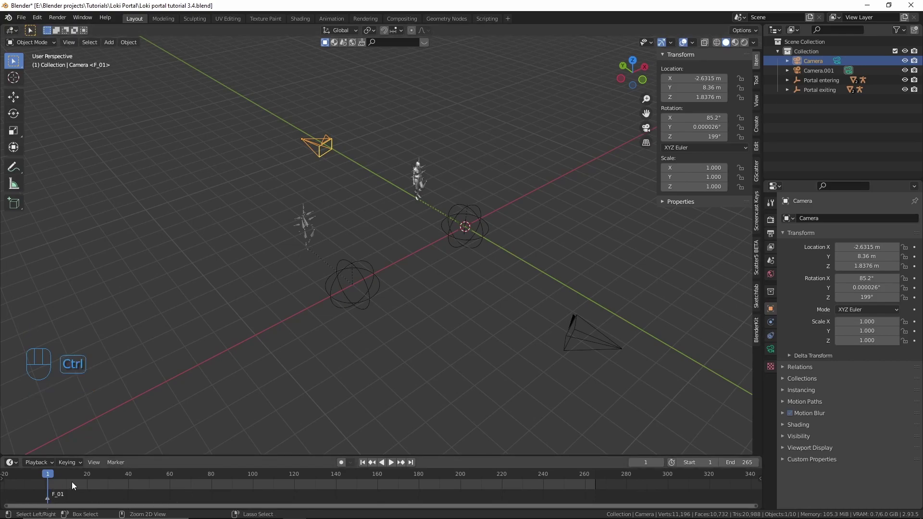
key("ctrl+b")
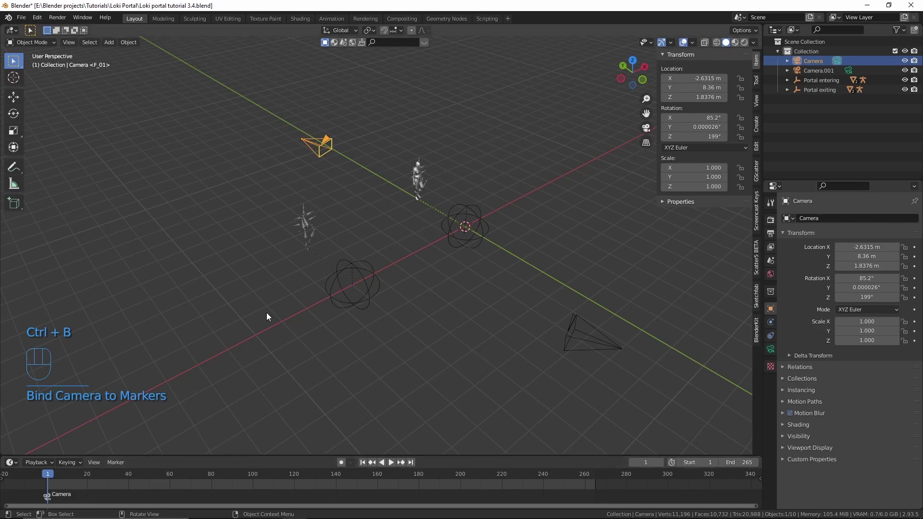
key("KP_0")
middle_click_drag(342, 259, 396, 295)
- Add a timeline marker at frame 121 and bind the second camera, Camera.001, to it
left_click(299, 479)
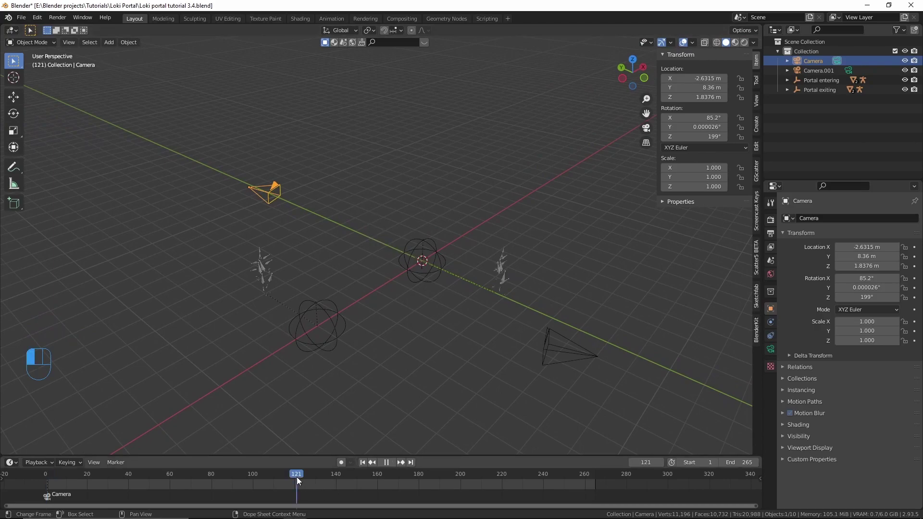
middle_click_drag(471, 304, 447, 287, "shift")
key("Left")
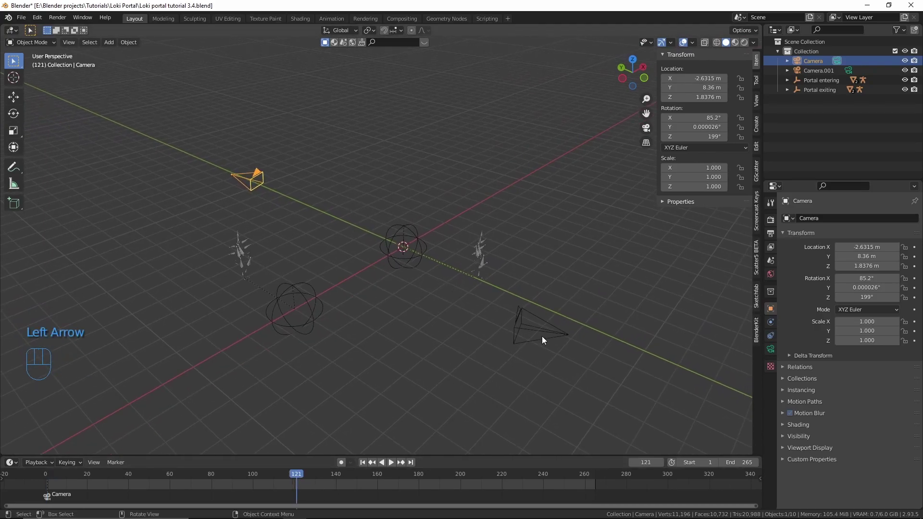
left_click(530, 331)
middle_click_drag(529, 335, 473, 316, "shift")
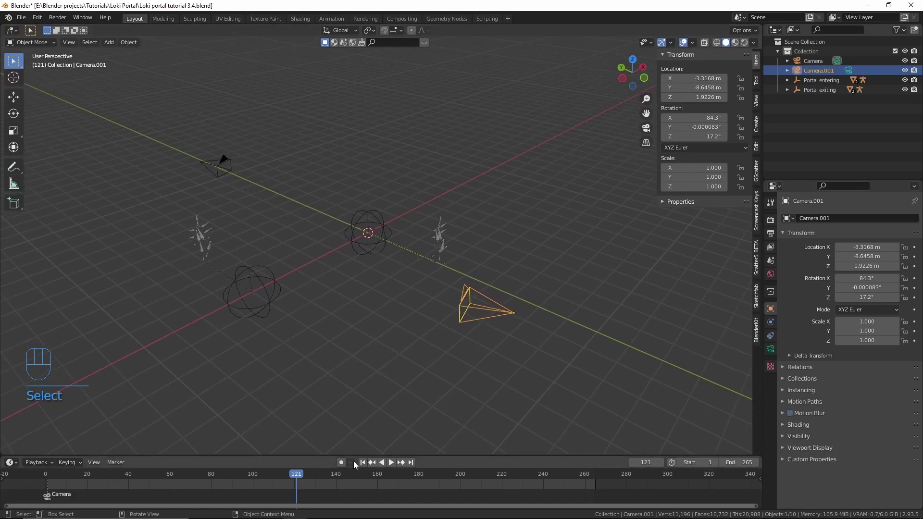
key("m")
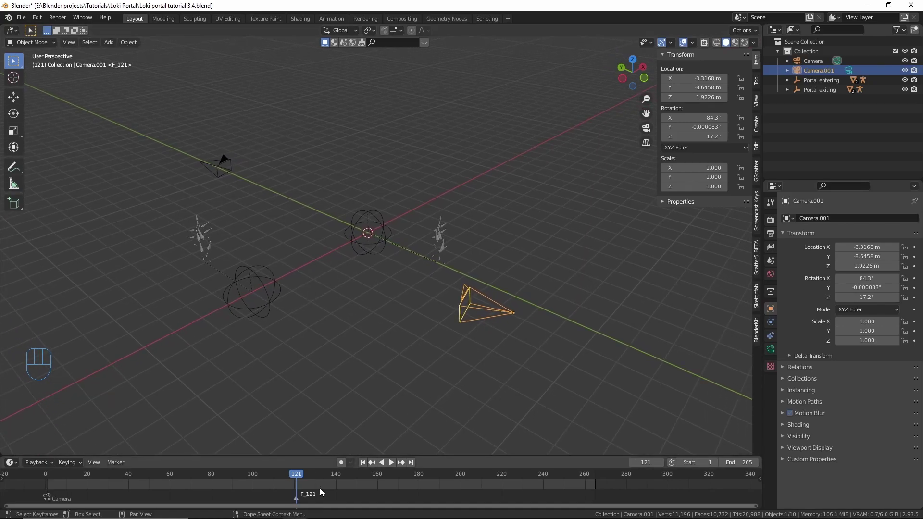
key("ctrl+b")
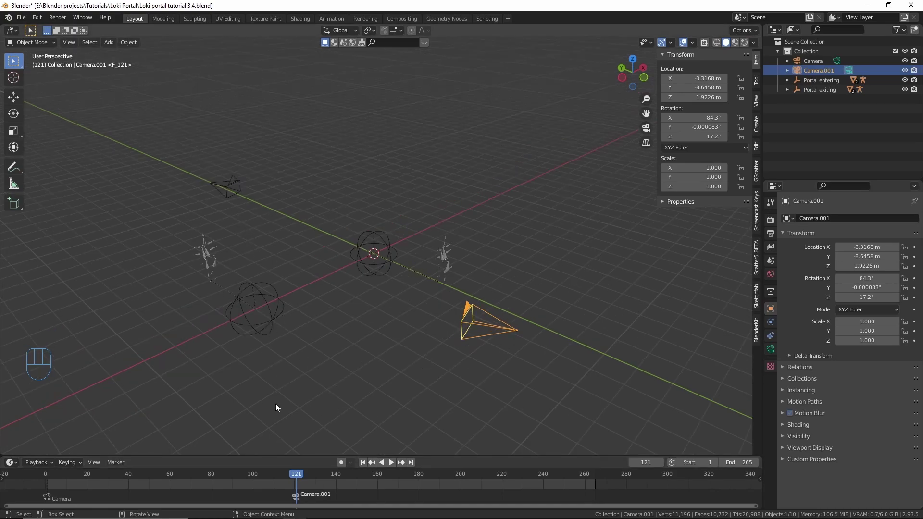
- Step from frame 119 to 121 in camera view to check the switch between the two cameras
mouse_move(290, 478)
left_mouse_down()
mouse_move(31, 480)
mouse_move(292, 486)
left_mouse_up()
left_click(230, 201)
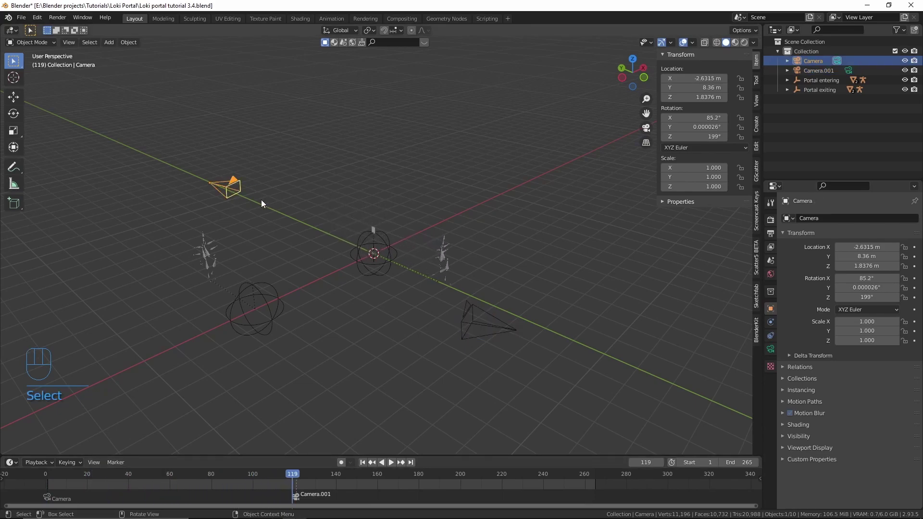
key("KP_0")
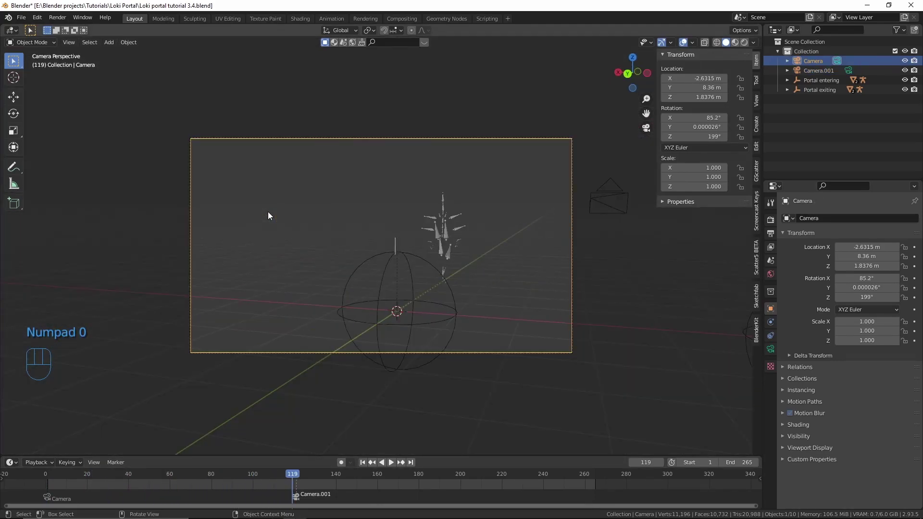
key("Right")
key("Right")
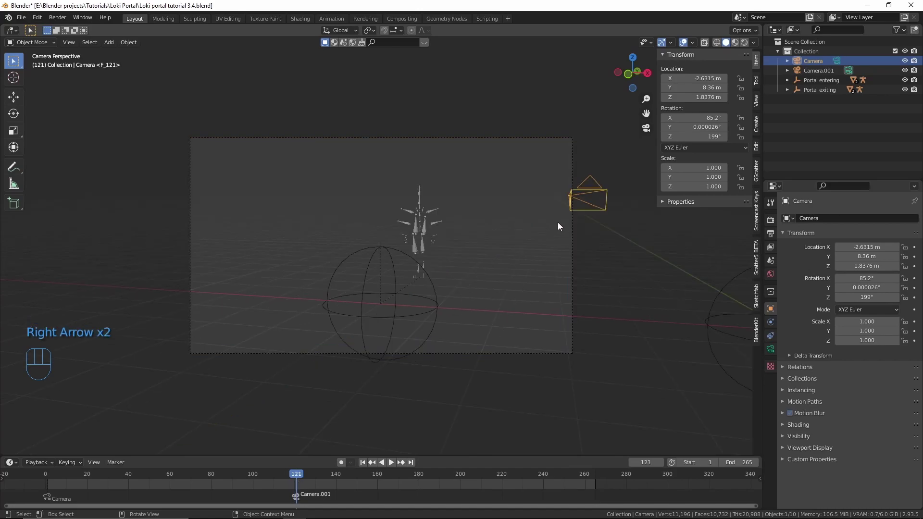
middle_click_drag(333, 367, 520, 291)
- Hide the viewport overlays and play the animation from the first frame through the bound cameras
left_click(504, 288)
middle_click_drag(423, 164, 402, 191)
scroll(438, 186, "up", 1)
left_click(645, 68)
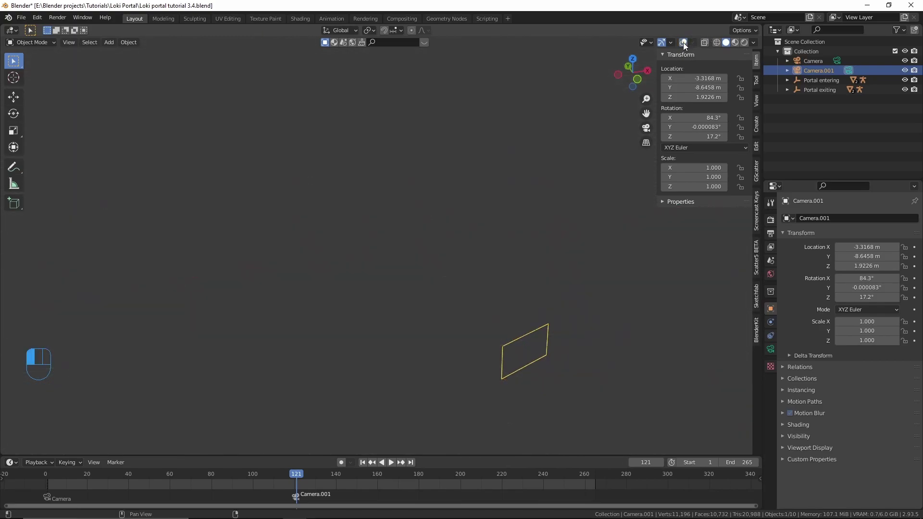
key("KP_0")
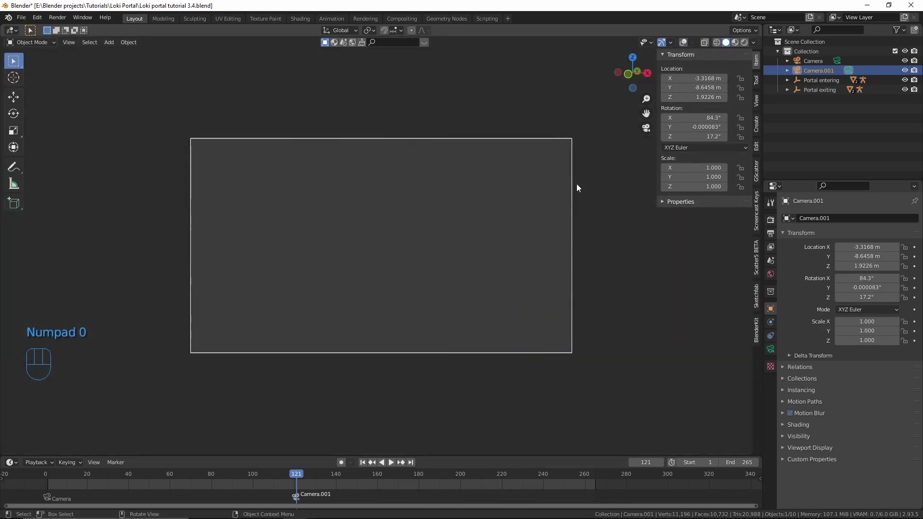
key("shift+Left")
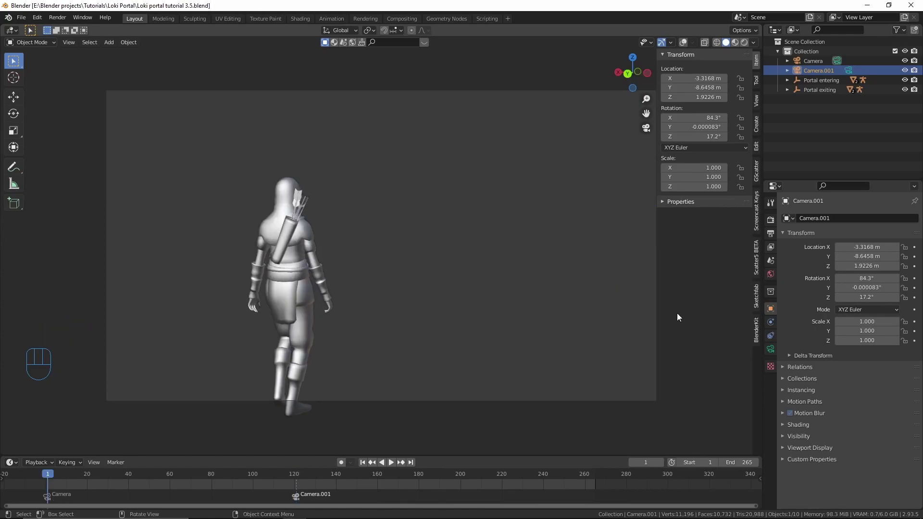
key("space")
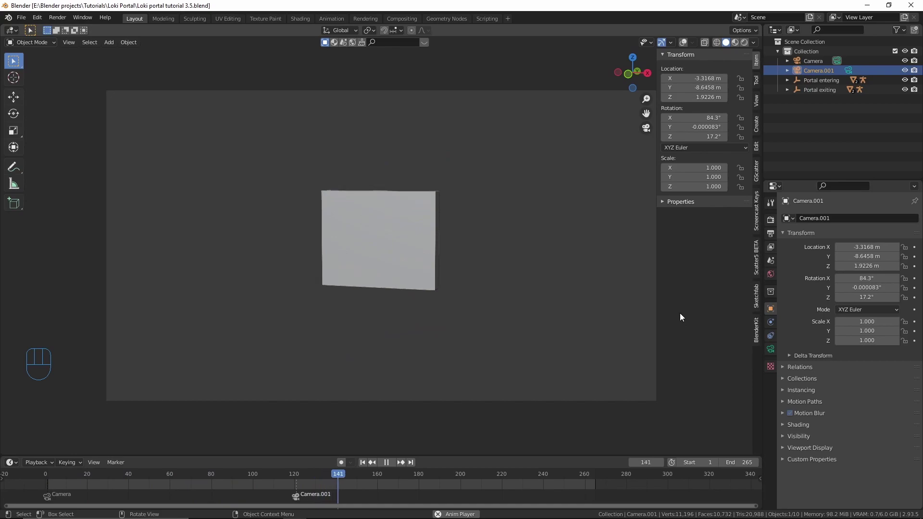
- Leave the camera view, show the viewport overlays again and stop playback
middle_click_drag(679, 312, 667, 328)
scroll(569, 246, "down", 5)
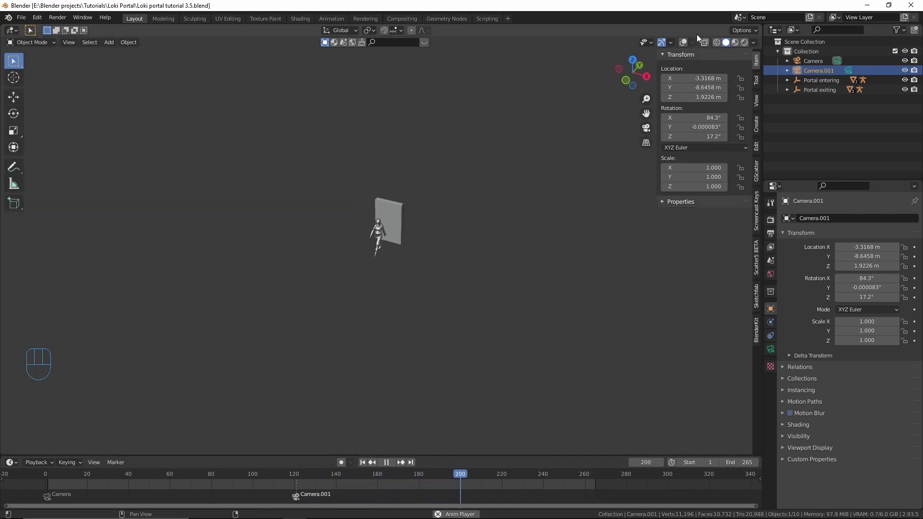
left_click(683, 42)
key("space")
- Select the exiting portal's objects together, clear the selection and set the current frame to 80
middle_click_drag(362, 259, 382, 272)
scroll(382, 272, "up", 2)
left_click_drag(278, 172, 395, 310)
middle_click_drag(374, 282, 372, 272, "shift")
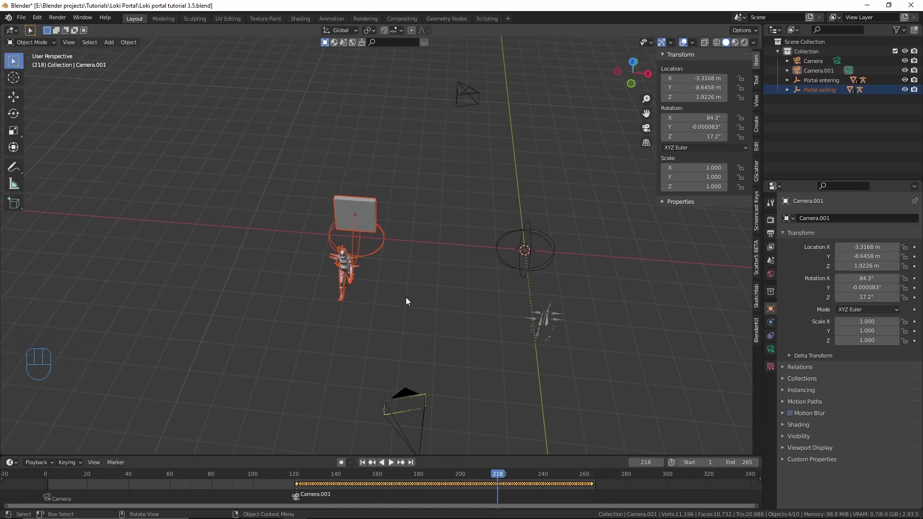
middle_click_drag(406, 298, 409, 292)
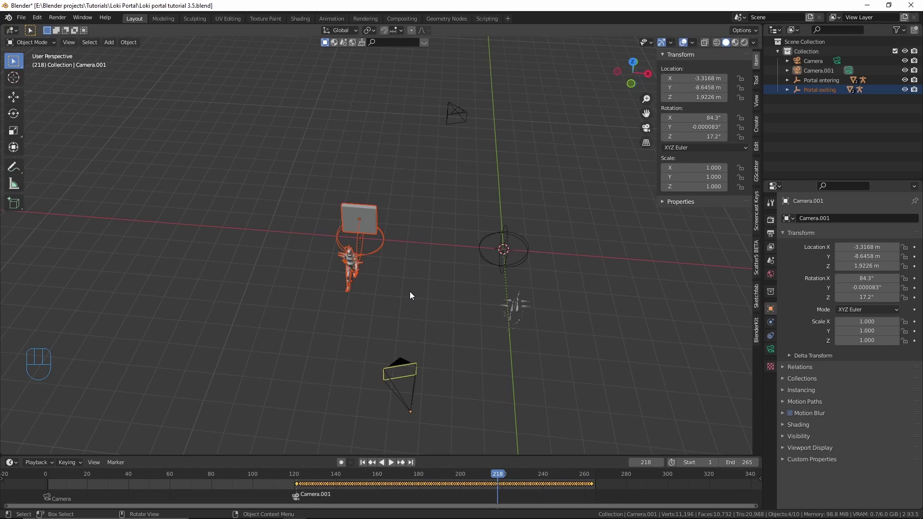
key("alt+a")
middle_click_drag(410, 291, 618, 327)
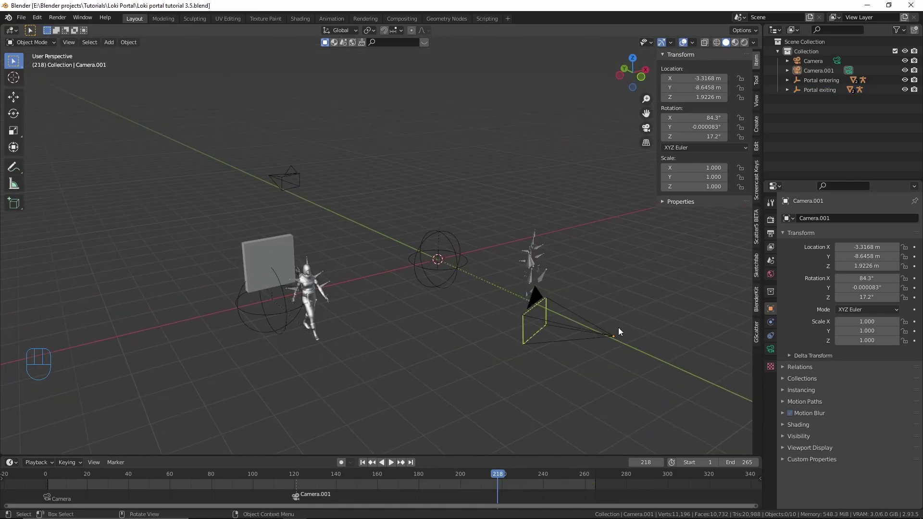
left_click_drag(248, 479, 211, 480)
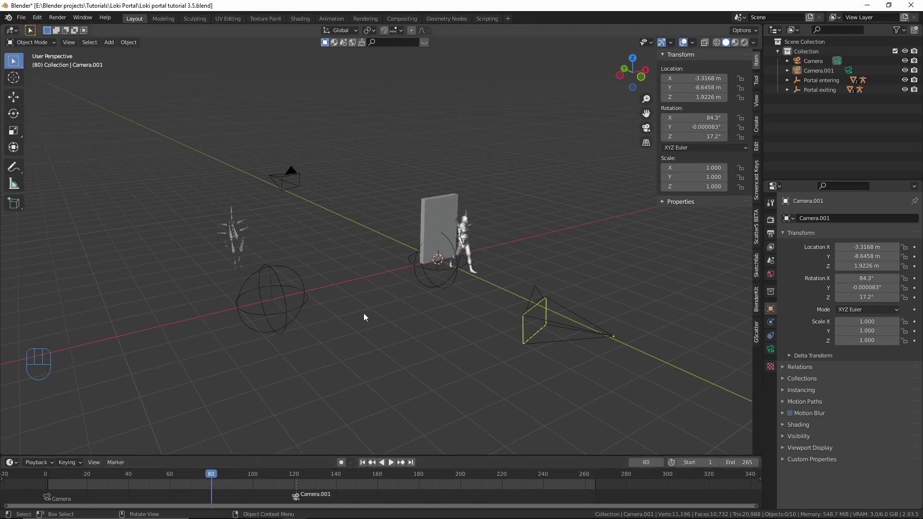
- Open the Shading workspace for the entering portal's slab, isolate it in local view and display it in rendered shading
left_click(432, 218)
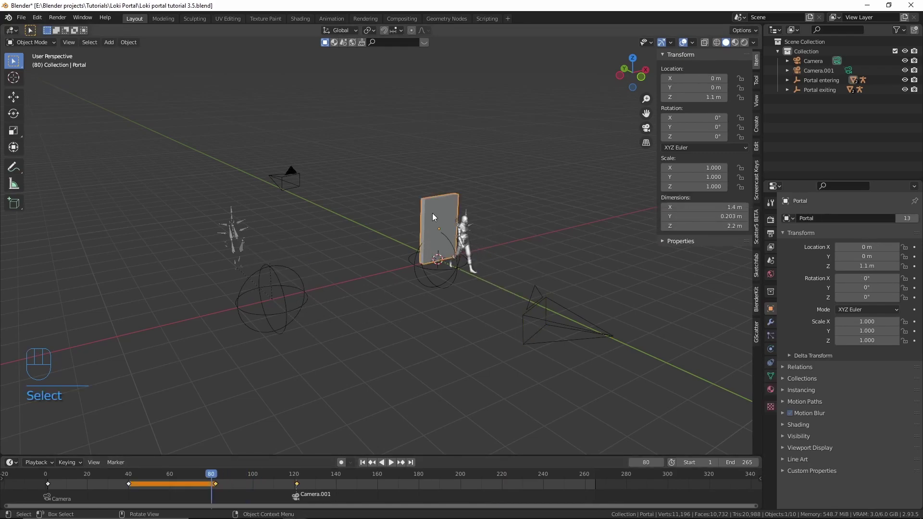
left_click(302, 19)
middle_click_drag(545, 160, 556, 175)
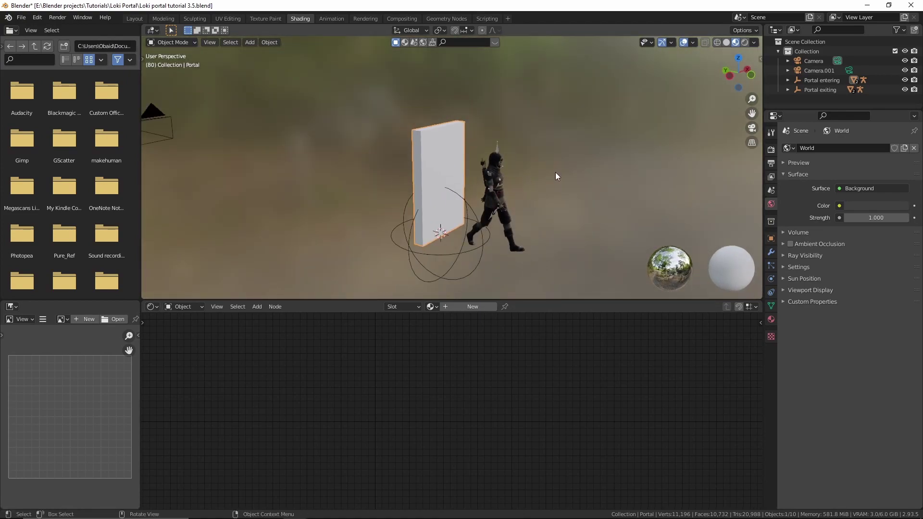
key("KP_Divide")
middle_click_drag(555, 172, 536, 180)
key("z")
left_click(548, 106)
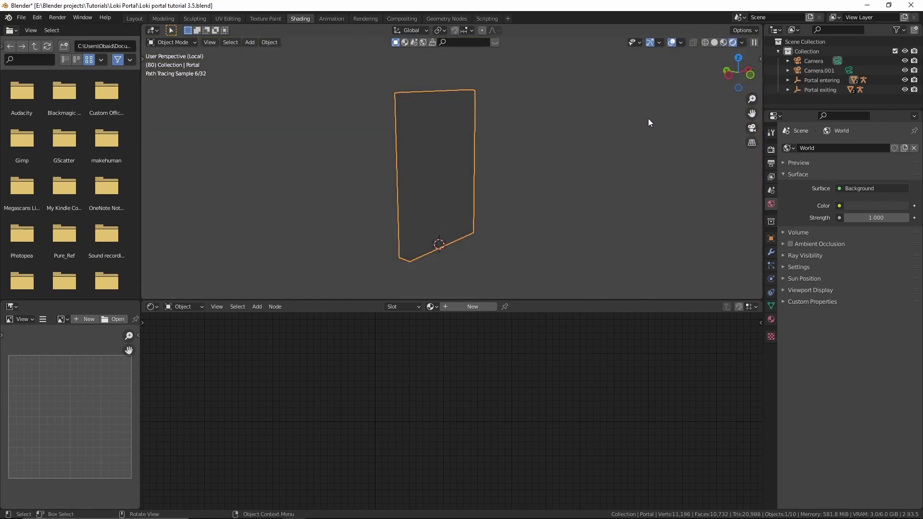
- Light the viewport with the built-in autumn field HDRI instead of the scene world and set World Opacity to 0
left_click(745, 42)
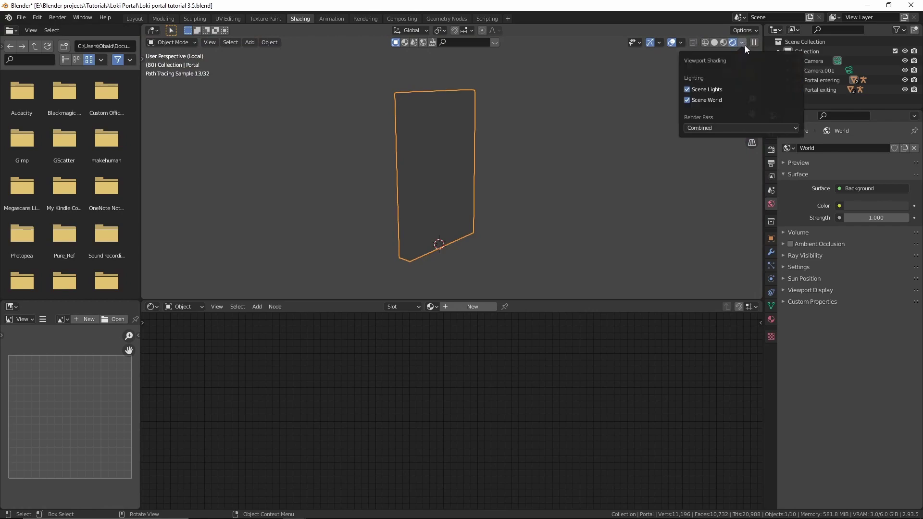
left_click(705, 100)
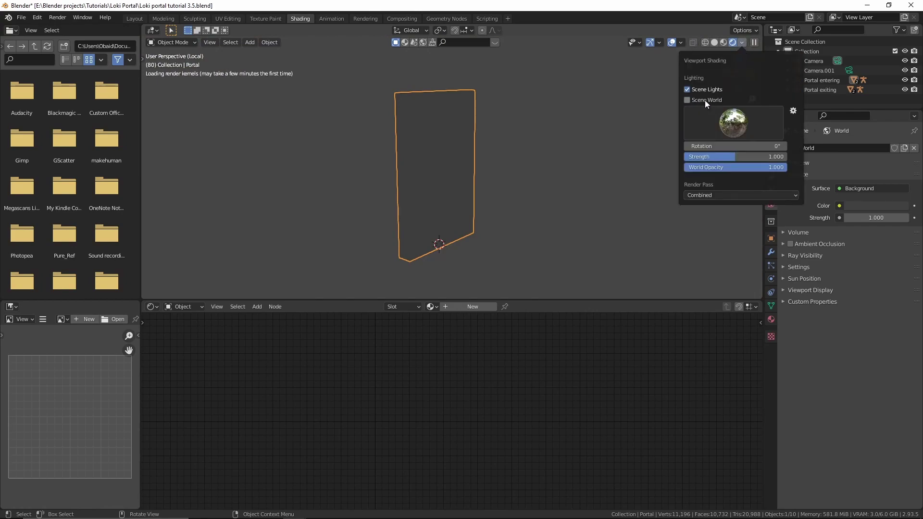
left_click(744, 128)
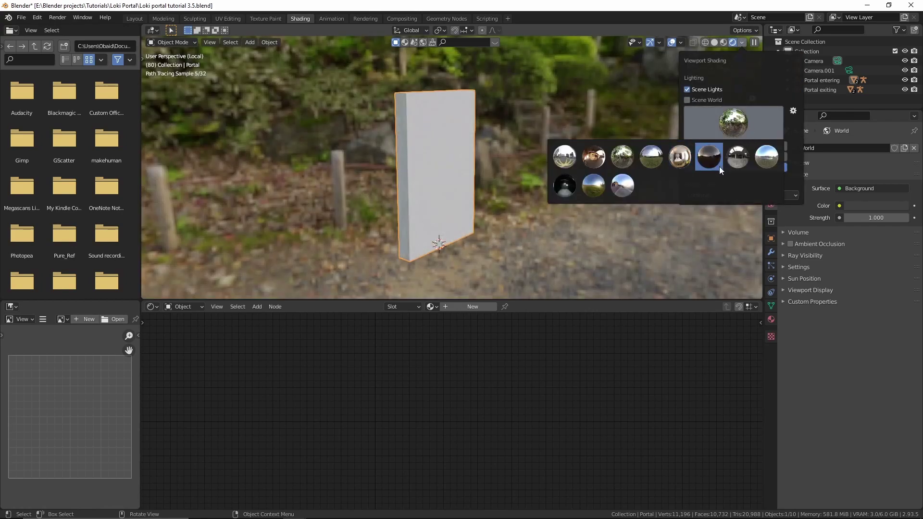
left_click(599, 188)
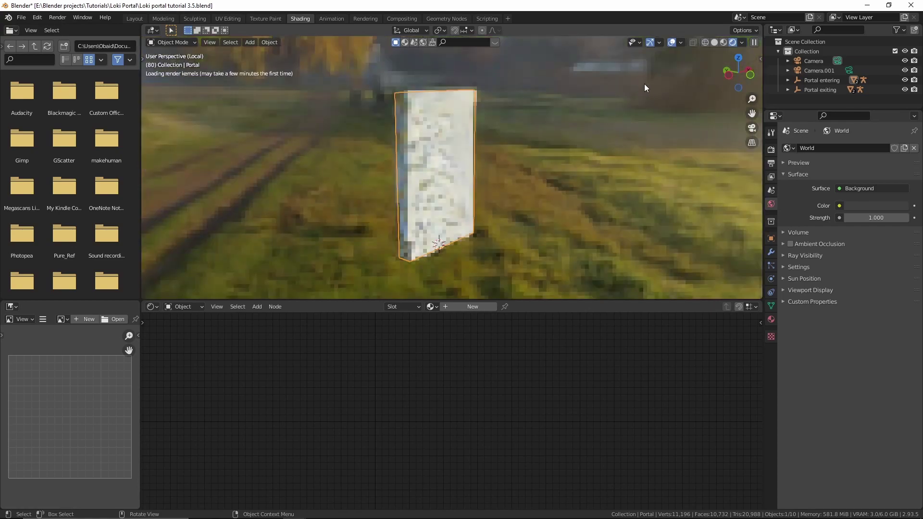
left_click(744, 42)
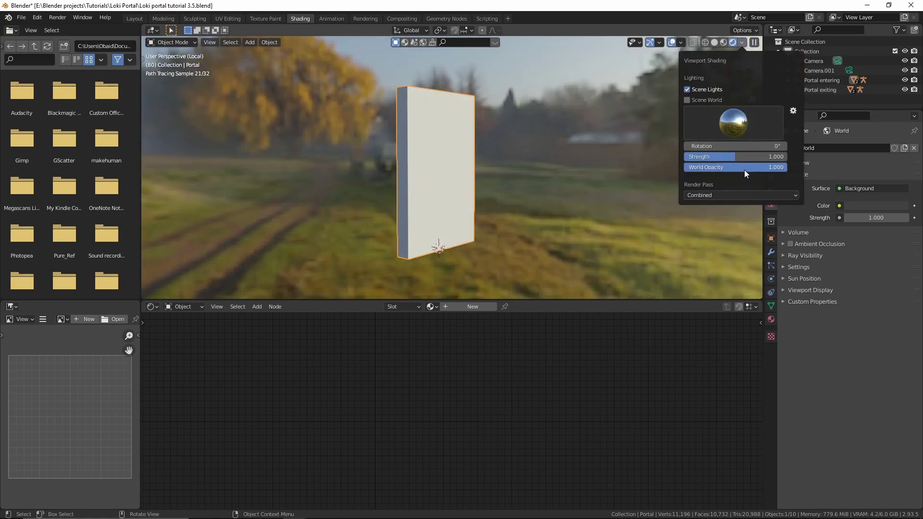
left_click_drag(744, 171, 637, 170)
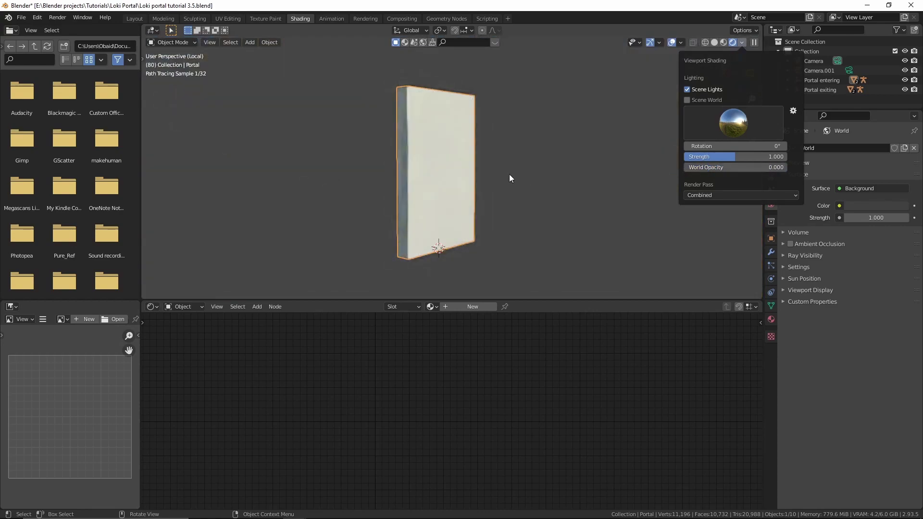
middle_click_drag(511, 212, 514, 210)
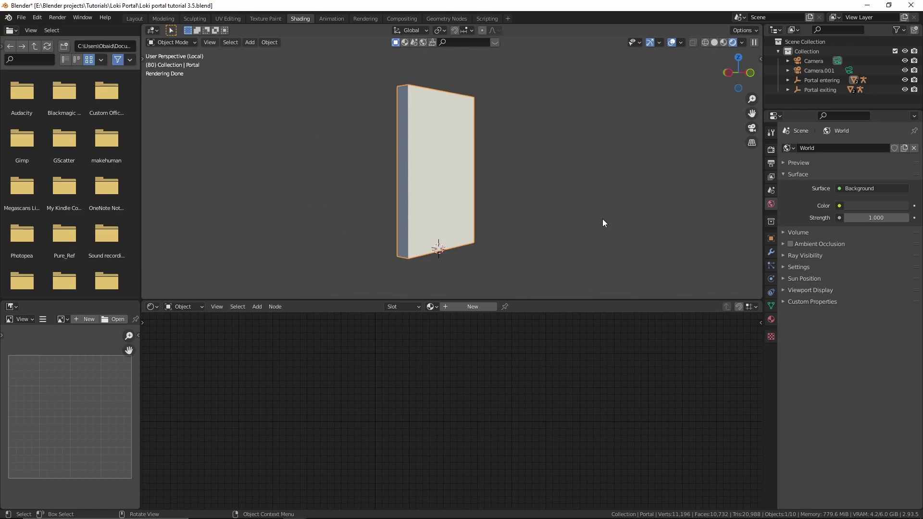
- Create a new material for the portal slab and name it Portal
left_click(471, 306)
double_click(470, 307)
type("Portal")
key("Return")
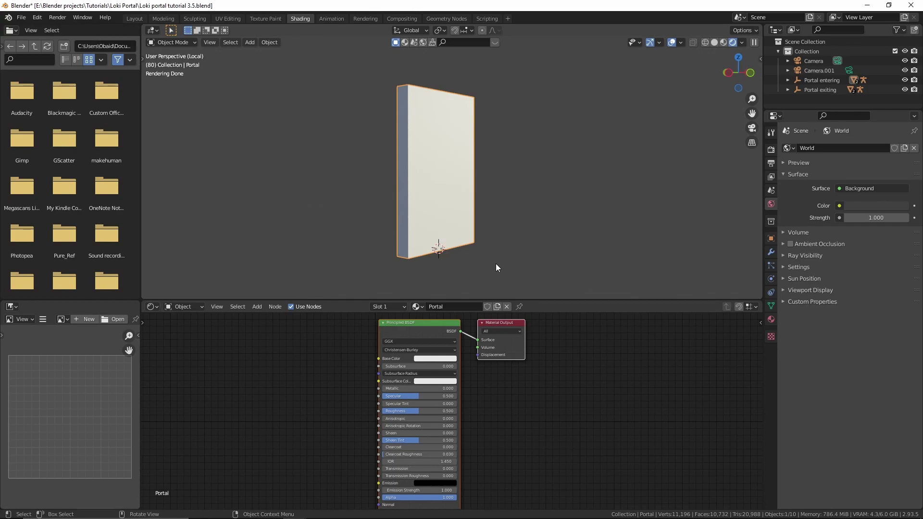
- Set the Principled BSDF's Transmission to 1.000 and its Roughness to 0.000
scroll(471, 411, "up", 5)
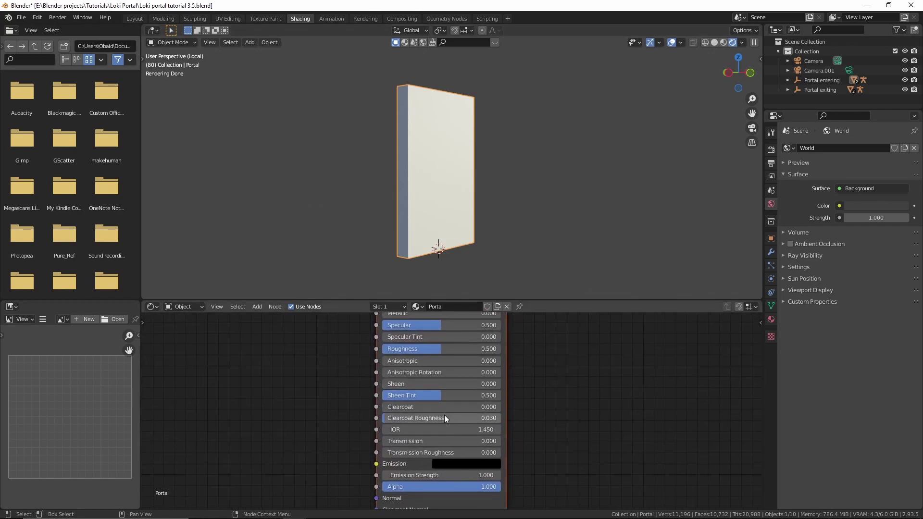
left_click_drag(406, 443, 500, 441)
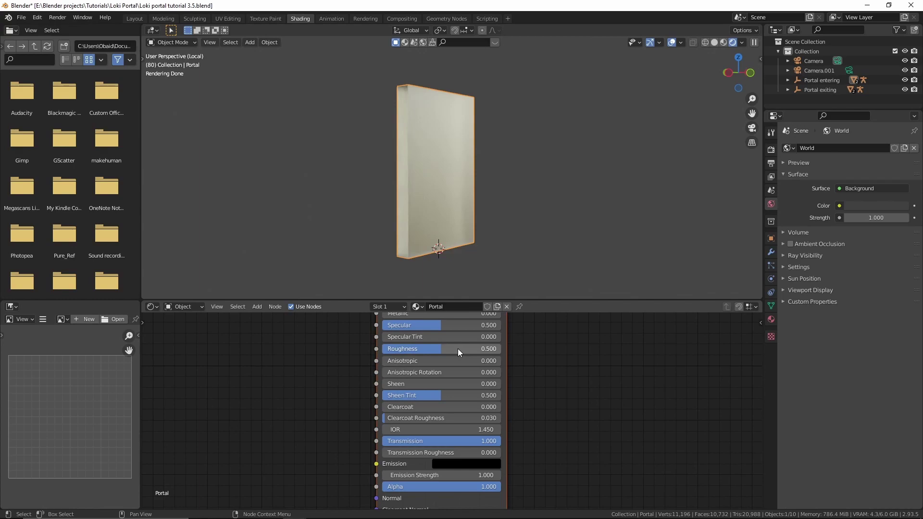
left_click_drag(469, 352, 404, 353)
mouse_move(406, 175)
middle_mouse_down()
mouse_move(374, 178)
mouse_move(416, 180)
middle_mouse_up()
scroll(531, 193, "up", 1)
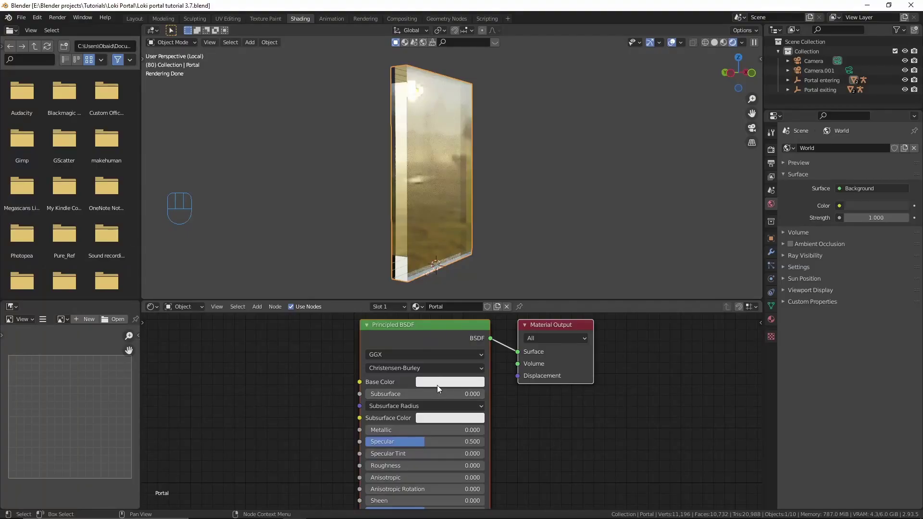
- Set the Principled BSDF's base color to hex E7CEB8 and save the file
left_click(434, 383)
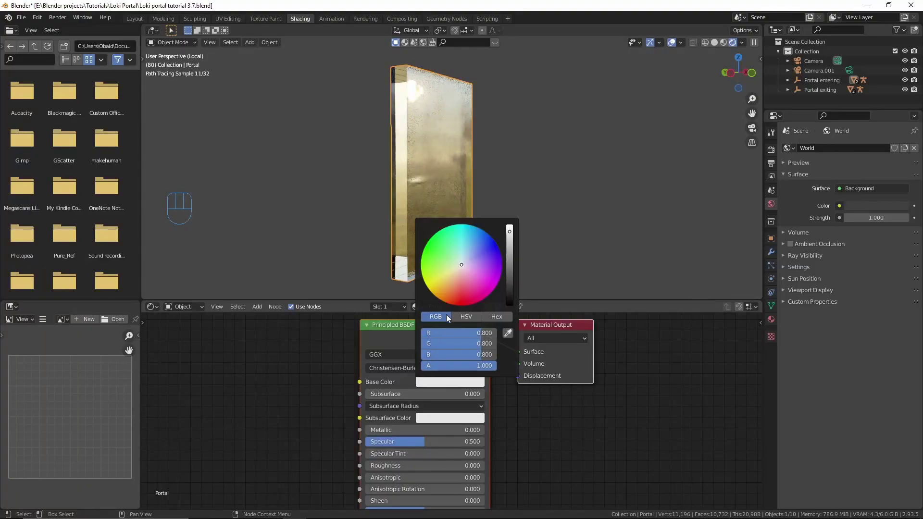
left_click(494, 321)
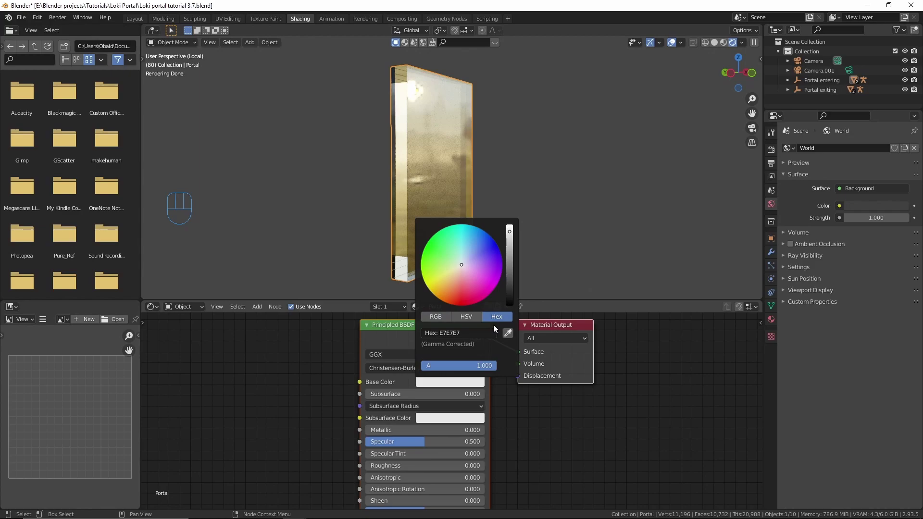
left_click(464, 334)
type("E7CEB8")
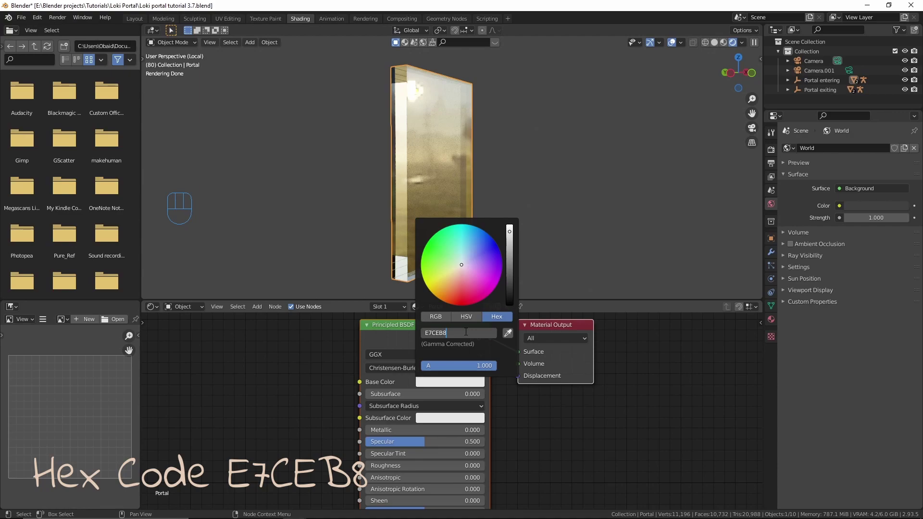
key("Return")
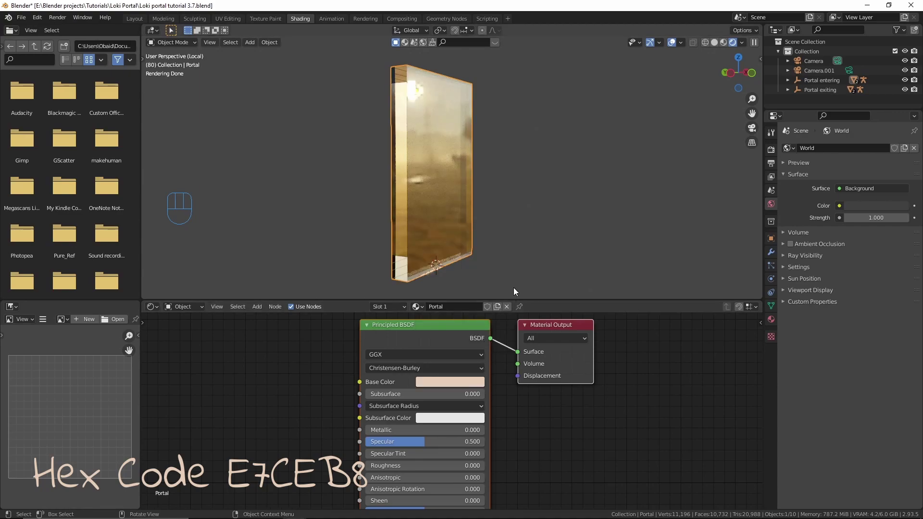
mouse_move(503, 284)
middle_mouse_down()
mouse_move(490, 283)
mouse_move(506, 282)
middle_mouse_up()
key("ctrl+s")
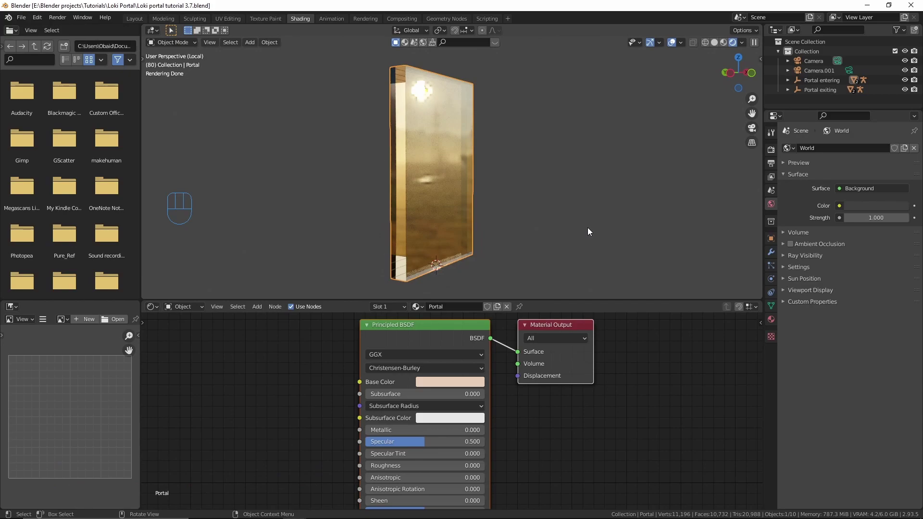
- Add an Image Texture node in front of the Principled BSDF
scroll(316, 409, "down", 2)
middle_click_drag(306, 397, 395, 383)
scroll(395, 384, "down", 2)
key("shift+a")
type("imag")
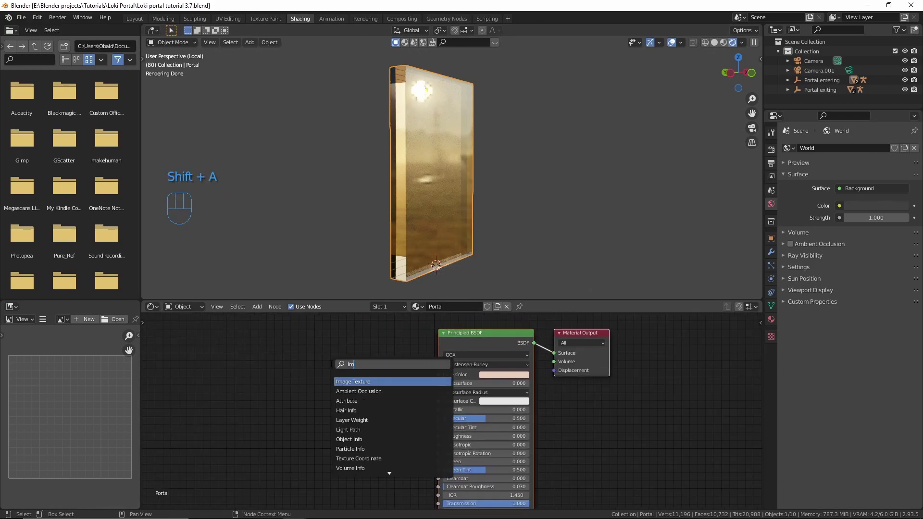
key("Return")
left_click(304, 370)
scroll(306, 370, "up", 3)
middle_click_drag(309, 370, 356, 384)
- Load Scratches005_1K_var1.png from the Scratches005_1K-PNG textures folder into the image node
left_click(382, 400)
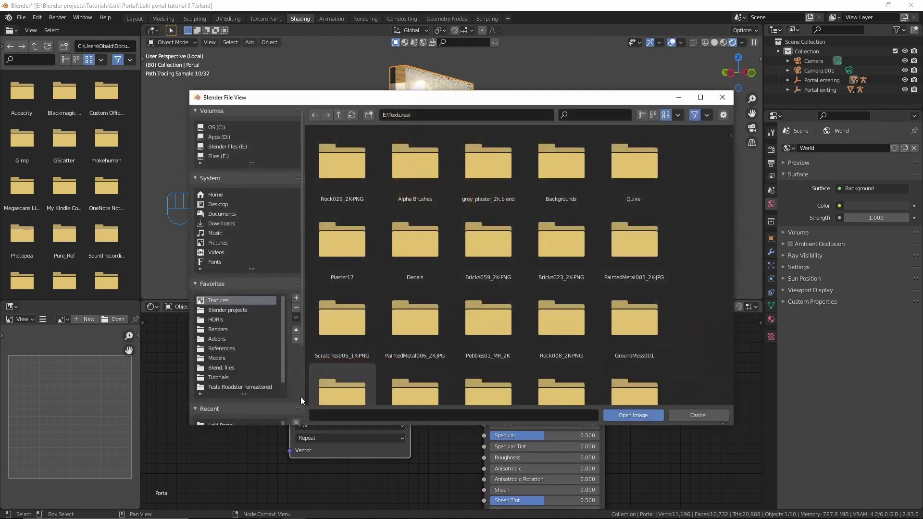
type("scrat")
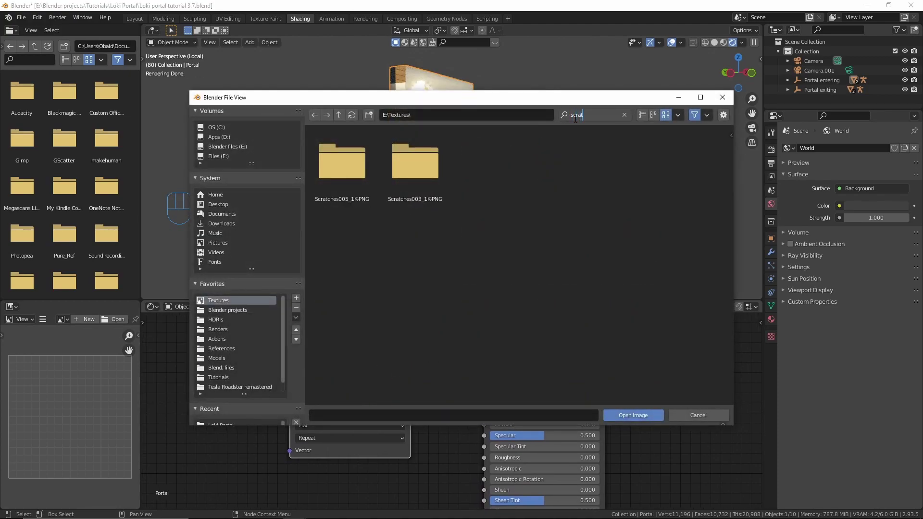
left_click(350, 169)
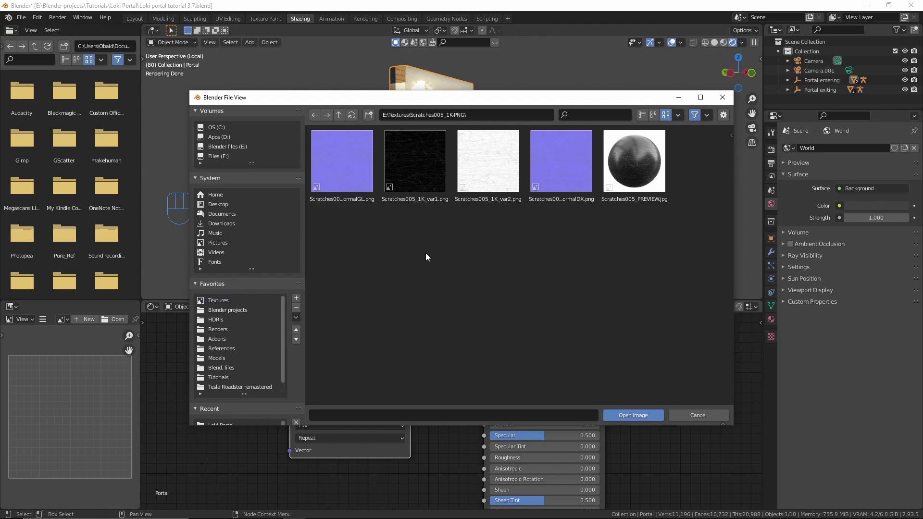
left_click(428, 201)
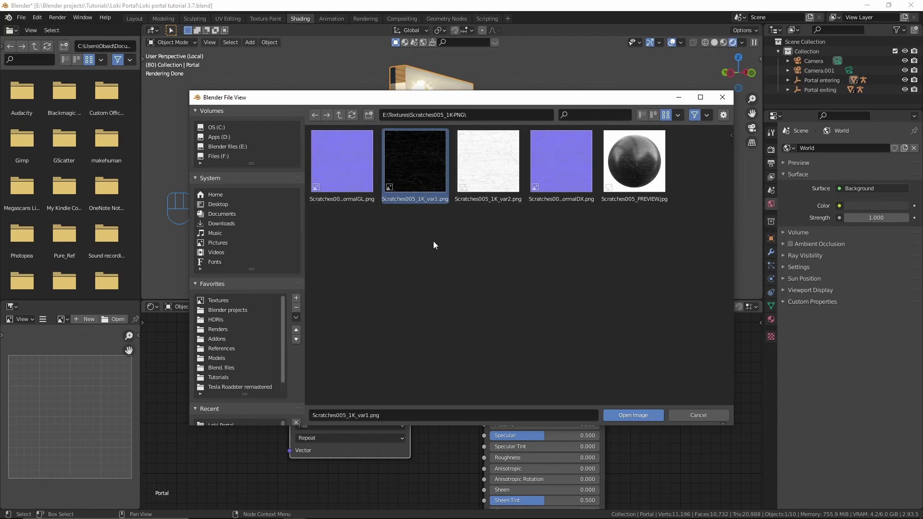
left_click(625, 415)
middle_click_drag(403, 374, 416, 367)
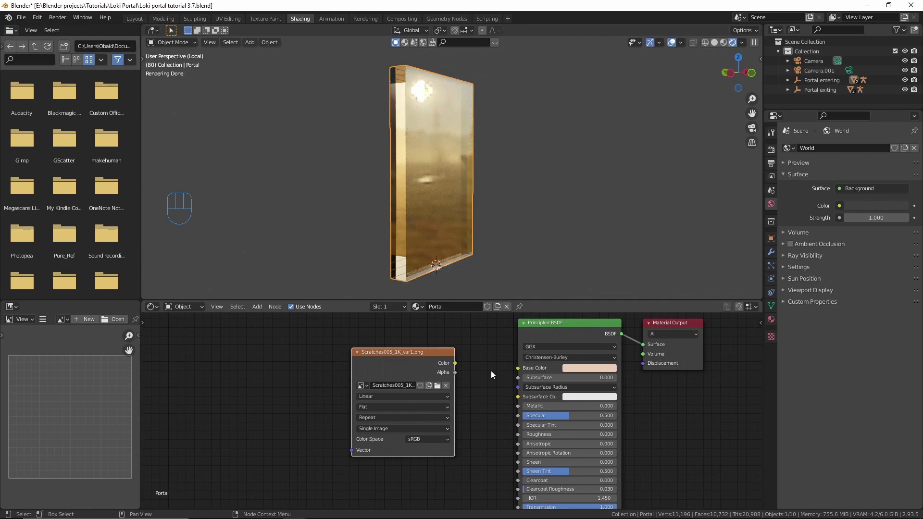
- Preview the scratches texture directly on the portal and set its color space to Non-Color
left_click(420, 362, "ctrl+shift")
middle_click_drag(530, 239, 515, 236)
scroll(392, 454, "up", 2)
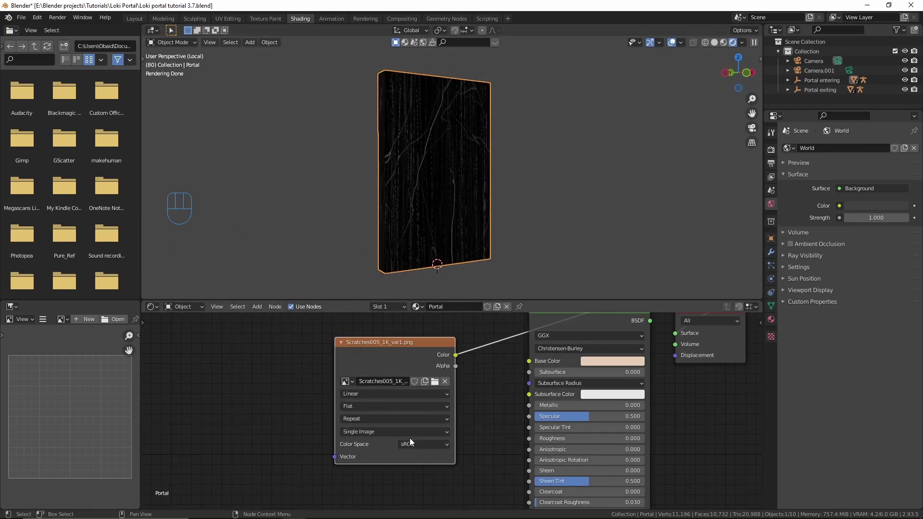
left_click(414, 445)
left_click(413, 399)
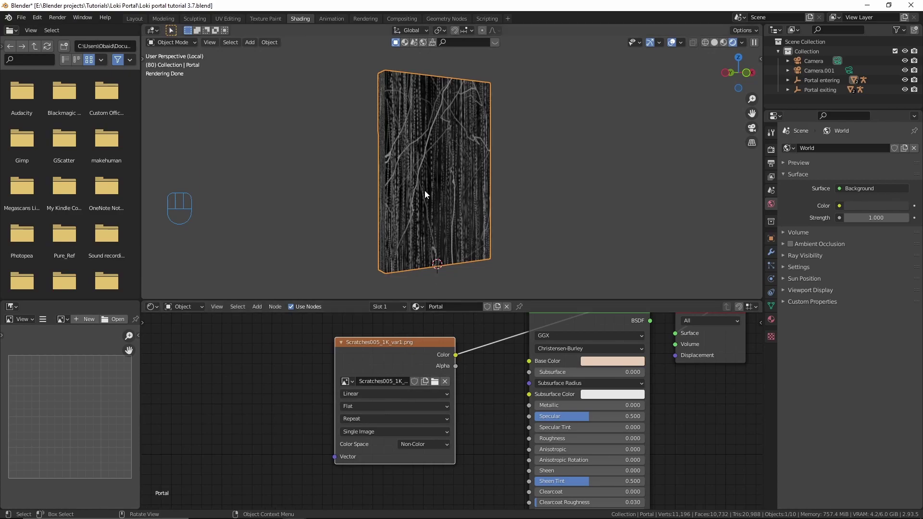
middle_click_drag(446, 172, 456, 172)
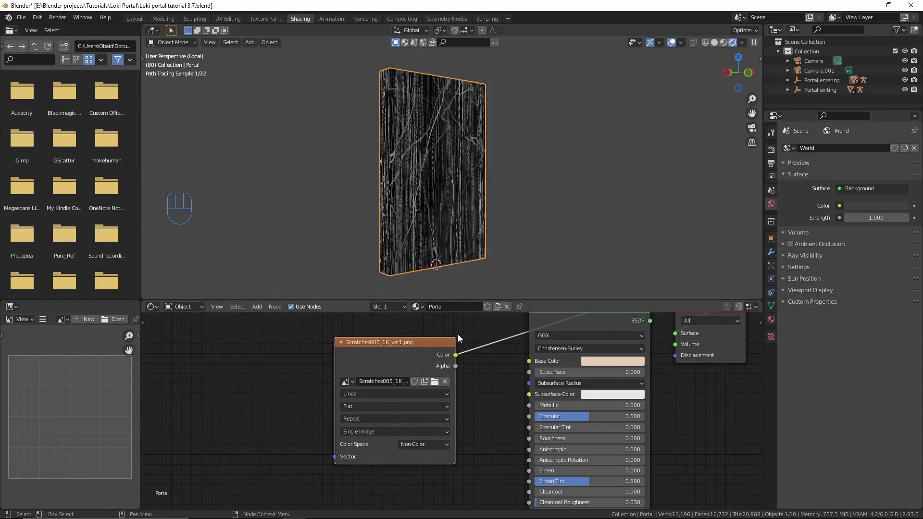
- Add Mapping and Texture Coordinate nodes to the scratches image and set the mapping scale to 5 on all axes
scroll(443, 337, "down", 1)
key("ctrl+t")
middle_click_drag(377, 369, 455, 360)
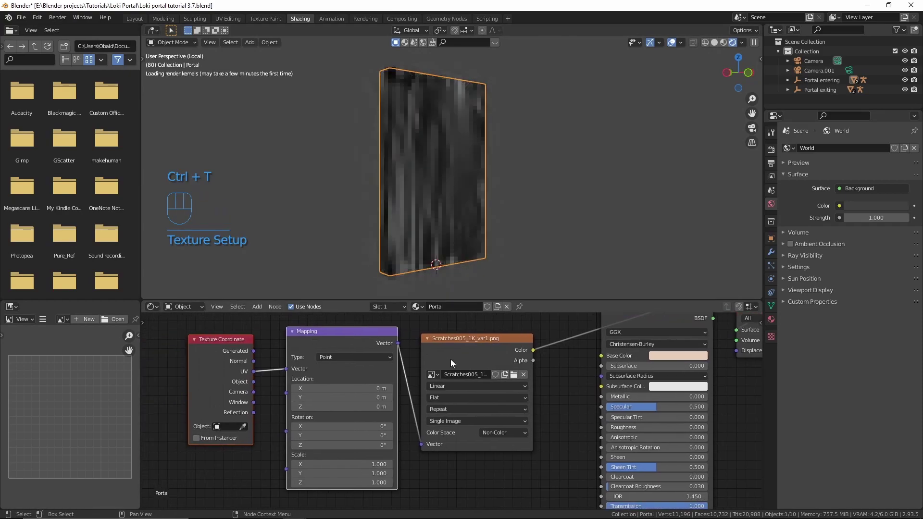
left_click(428, 466)
scroll(351, 487, "up", 2)
middle_click_drag(351, 487, 373, 472)
left_click_drag(369, 467, 369, 446)
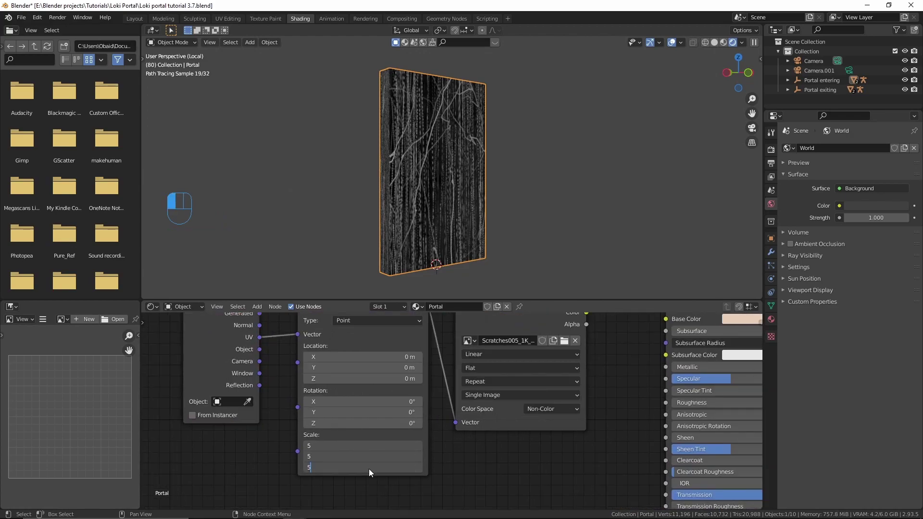
key("Return")
- Move the three texture nodes away from the shader and connect the scratches image's Color to the Principled BSDF's Roughness
scroll(356, 408, "down", 5)
left_click_drag(185, 377, 548, 435)
key("g")
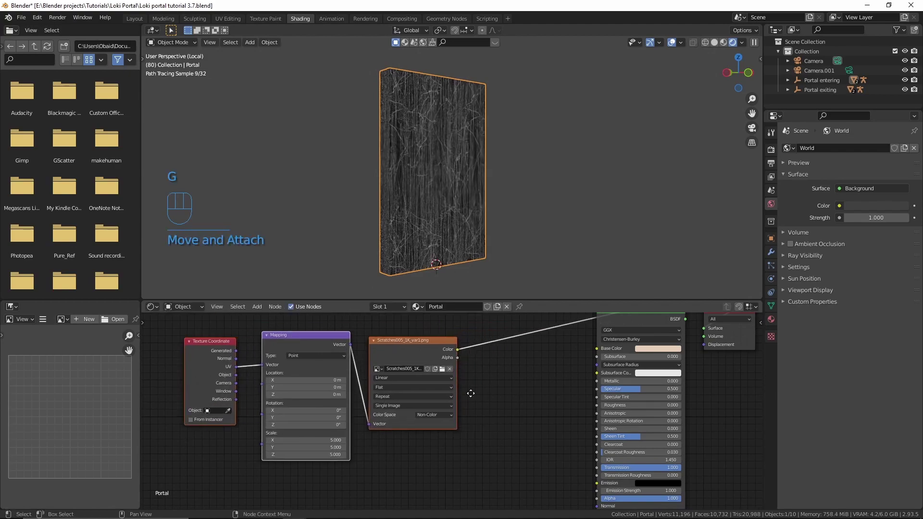
middle_click_drag(475, 394, 412, 392)
scroll(411, 384, "up", 3)
left_click_drag(391, 337, 569, 406)
middle_click_drag(493, 389, 388, 434)
scroll(389, 434, "down", 1)
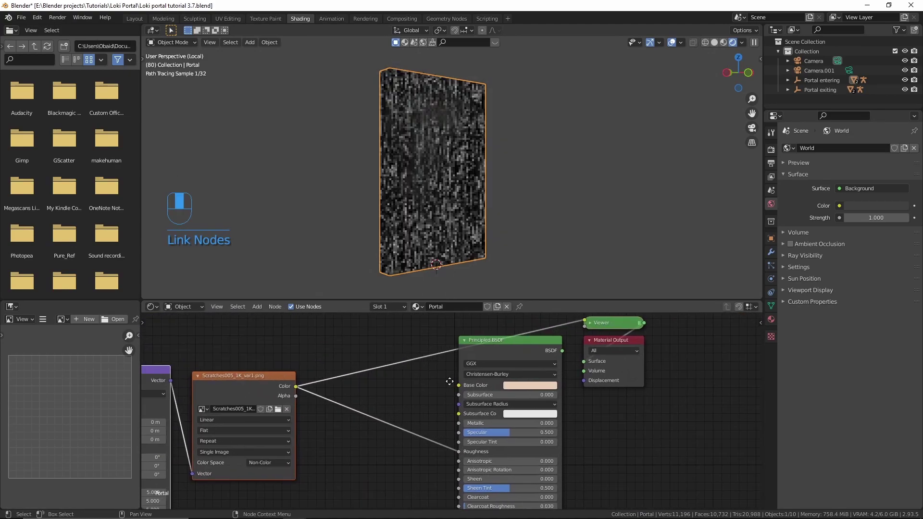
- Route the Principled BSDF back to the material output and switch the viewport to Material Preview shading
left_click(512, 348, "ctrl+shift")
middle_click_drag(465, 198, 465, 176)
scroll(468, 195, "up", 2)
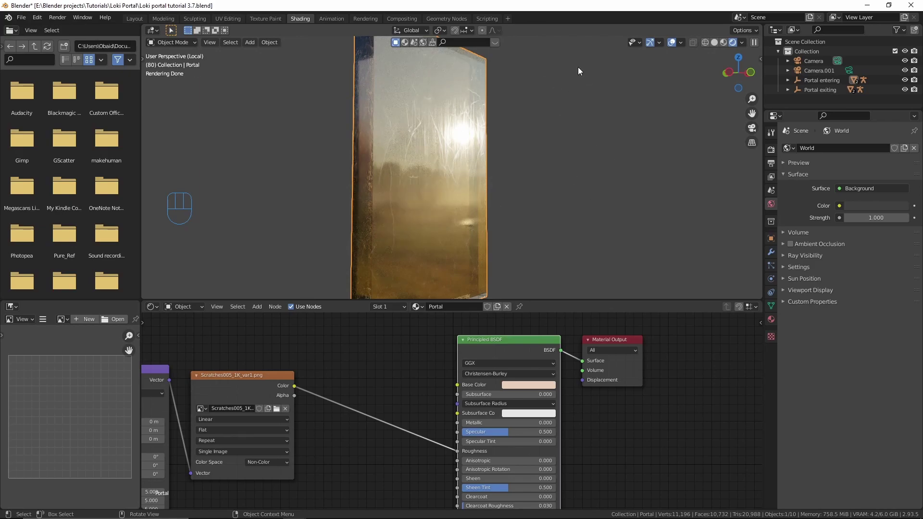
key("z")
middle_click_drag(546, 151, 526, 161)
middle_click_drag(526, 160, 540, 157)
scroll(386, 389, "down", 3)
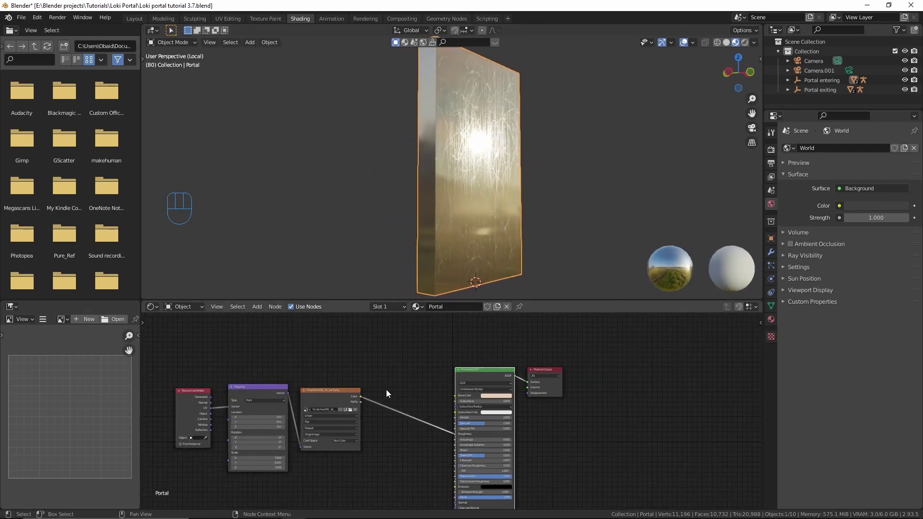
- Insert a ColorRamp between the scratches image's Color output and the Principled BSDF's Roughness
middle_click_drag(385, 389, 449, 369)
key("shift+a")
left_click(432, 357)
type("c")
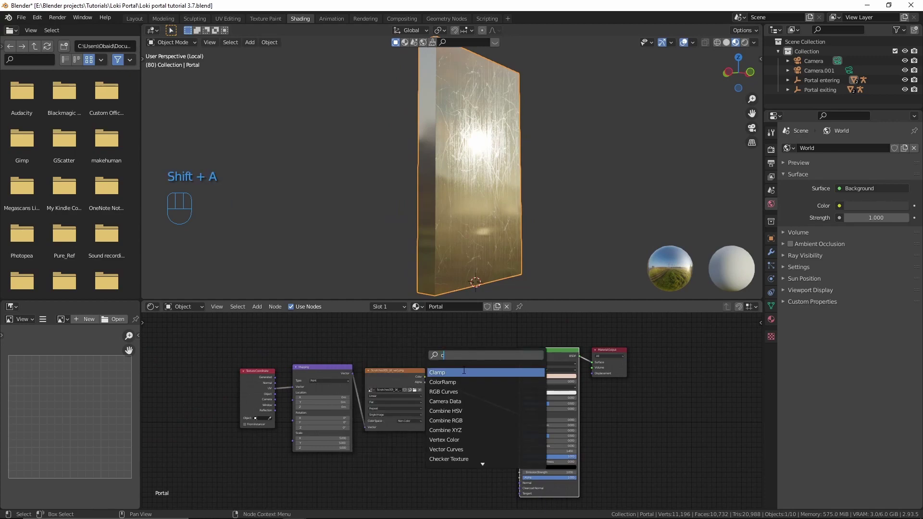
left_click(461, 381)
left_click(469, 390)
- Preview the ColorRamp on the portal, darken its white stop to light grey C5C5C5, and route the Principled BSDF back to the material output
scroll(438, 403, "up", 3)
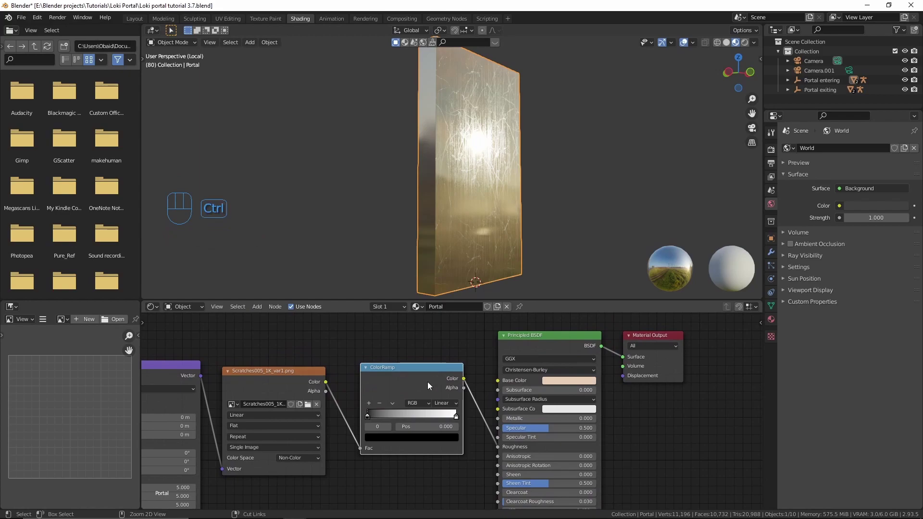
left_click(428, 382, "ctrl+shift")
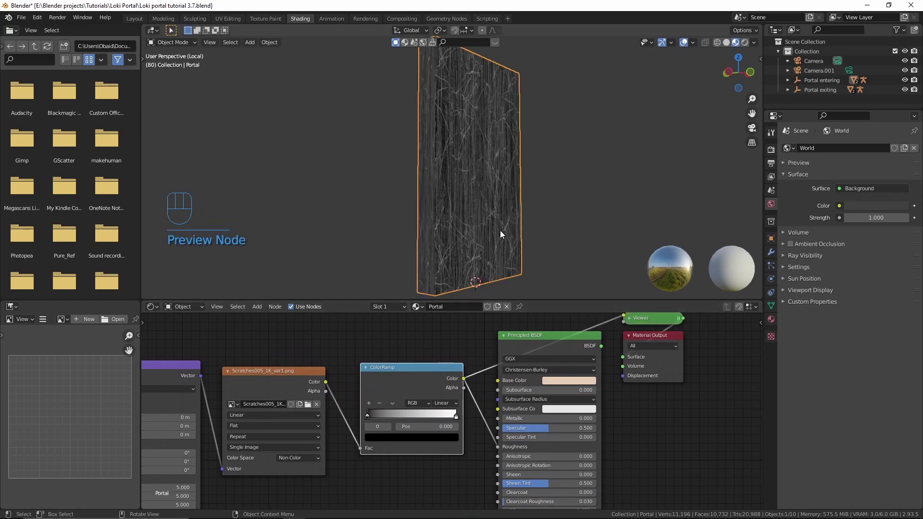
left_click(455, 415)
scroll(444, 219, "up", 2)
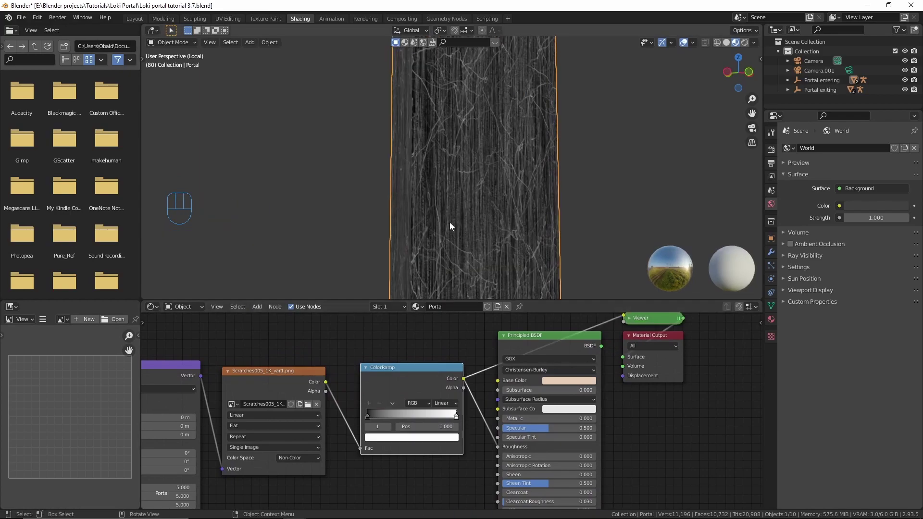
left_click(435, 439)
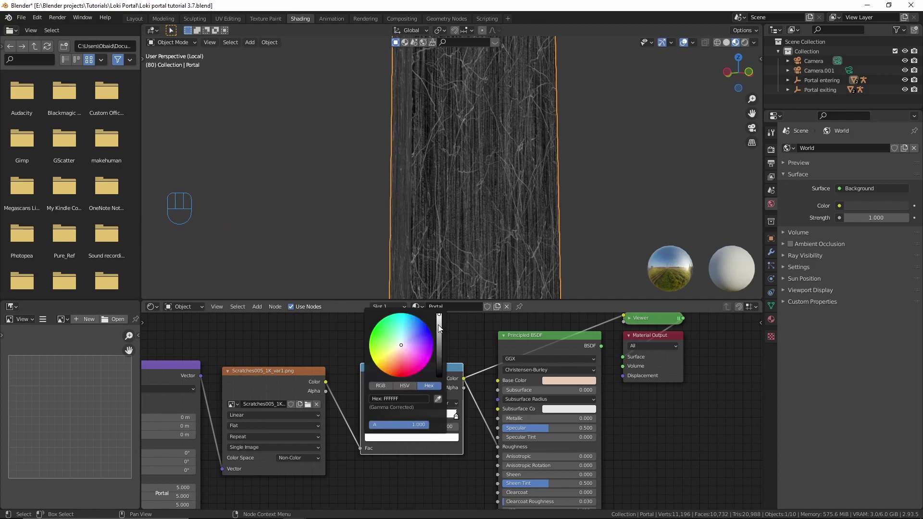
left_click_drag(438, 326, 439, 327)
left_click(528, 339, "ctrl+shift")
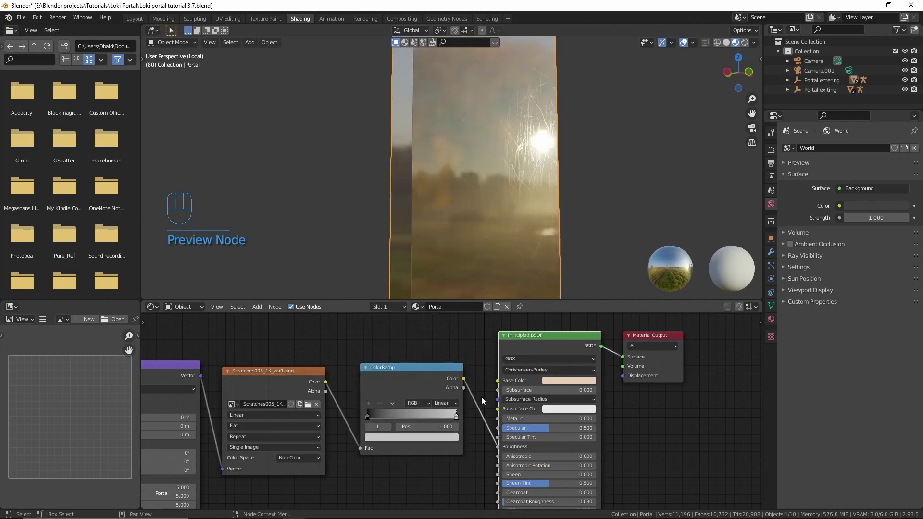
left_click(452, 438)
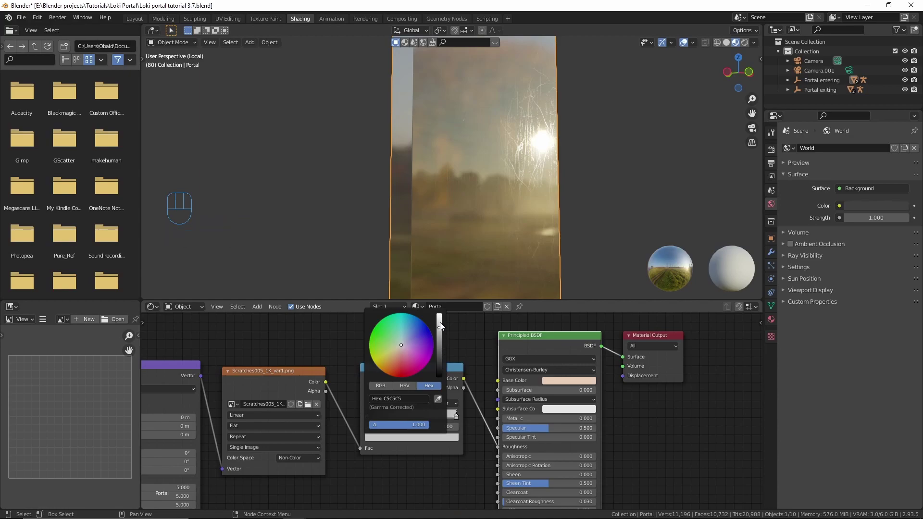
- Move the ColorRamp's light stop slightly inward and its black stop to position 0.005, and save the file
mouse_move(454, 417)
left_mouse_down()
mouse_move(431, 416)
mouse_move(447, 416)
left_mouse_up()
left_click_drag(367, 415, 368, 415)
key("ctrl+s")
middle_click_drag(520, 233, 535, 218)
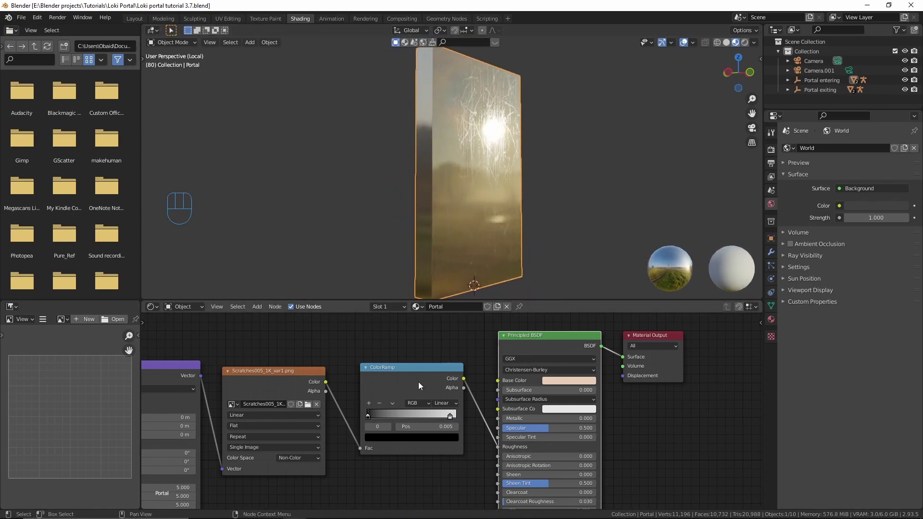
- Duplicate the scratches image node with its Mapping link kept and place the copy below the original
scroll(385, 409, "down", 2)
middle_click_drag(385, 414, 466, 375)
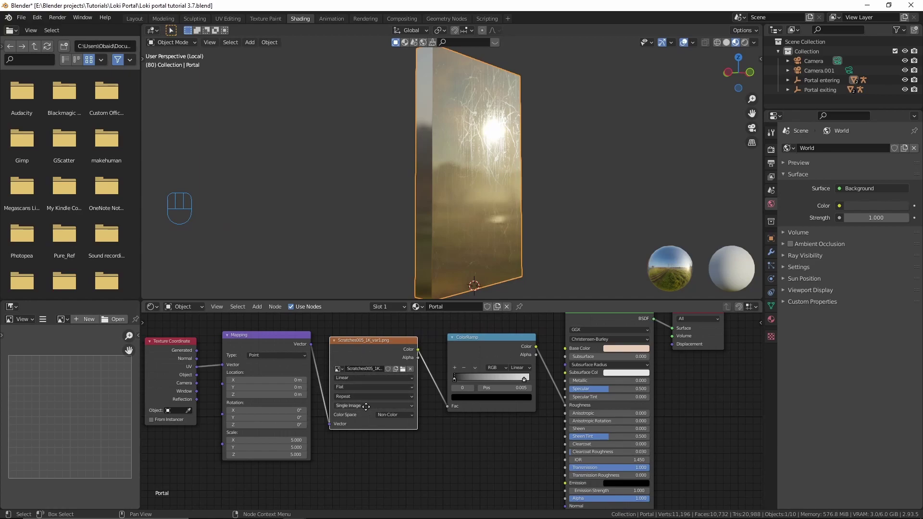
middle_click_drag(366, 406, 371, 393)
key("shift+ctrl+d")
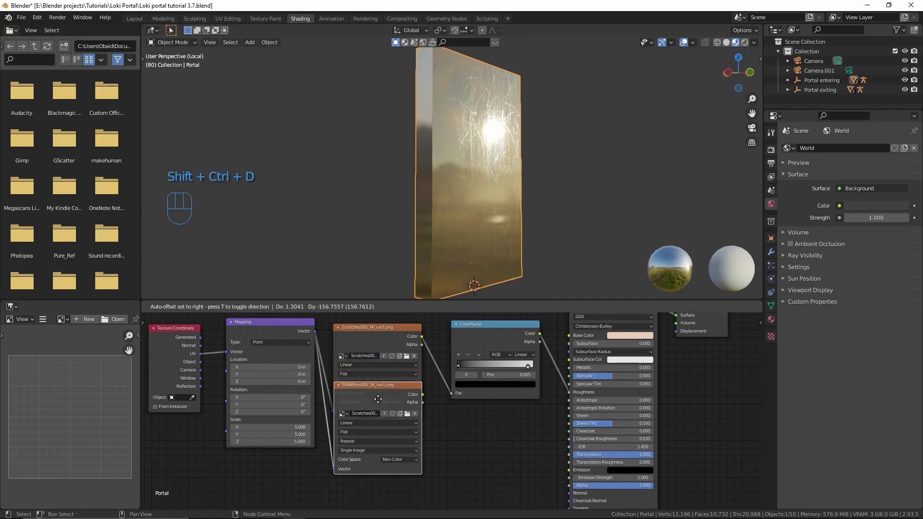
left_click(376, 442)
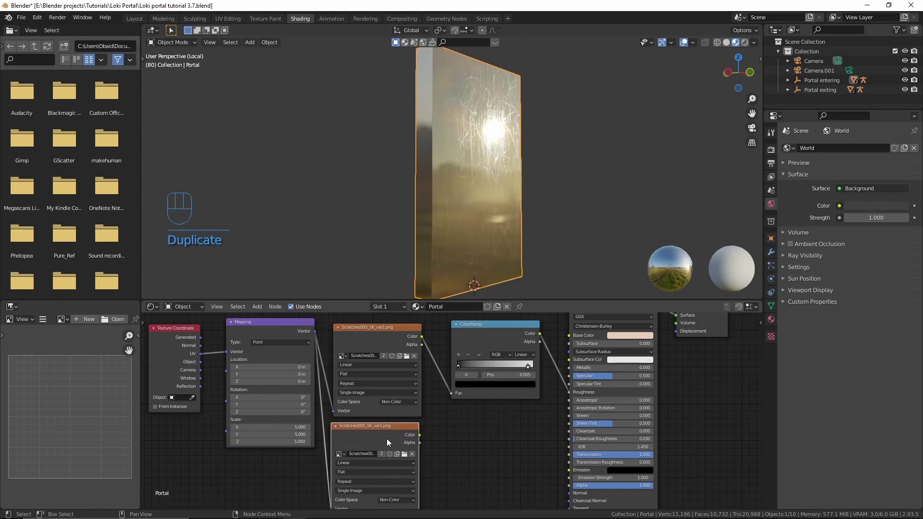
- Load Scratches005_1K_NormalGL.png into the duplicated image node and set its color space to Non-Color
middle_click_drag(377, 443, 421, 408)
scroll(448, 418, "up", 5)
left_click(448, 417)
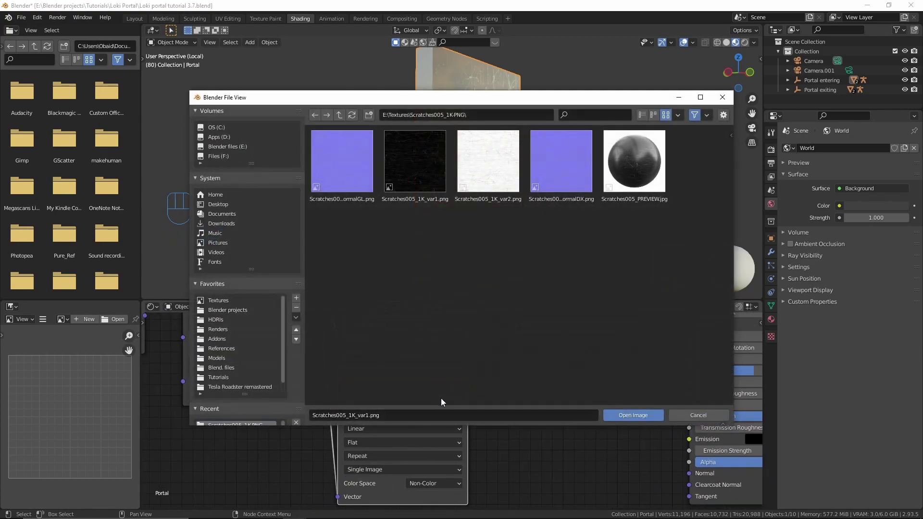
double_click(343, 181)
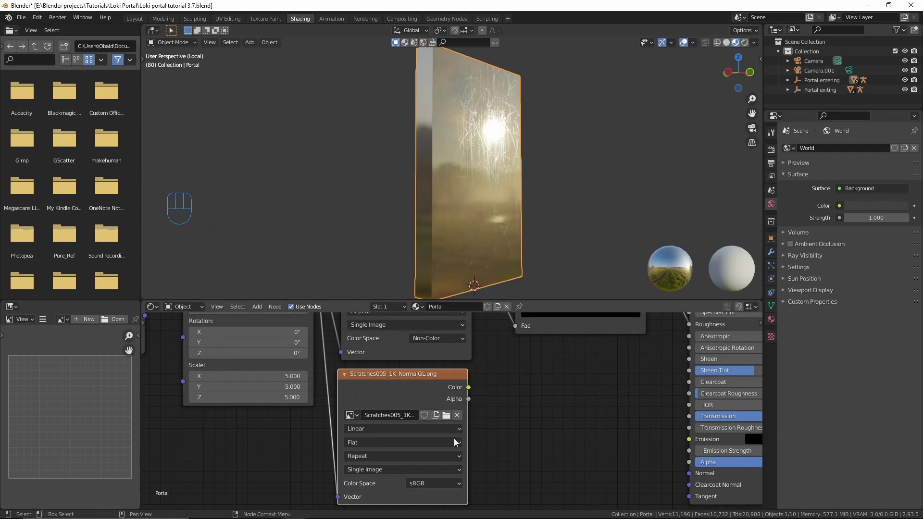
scroll(455, 437, "down", 1)
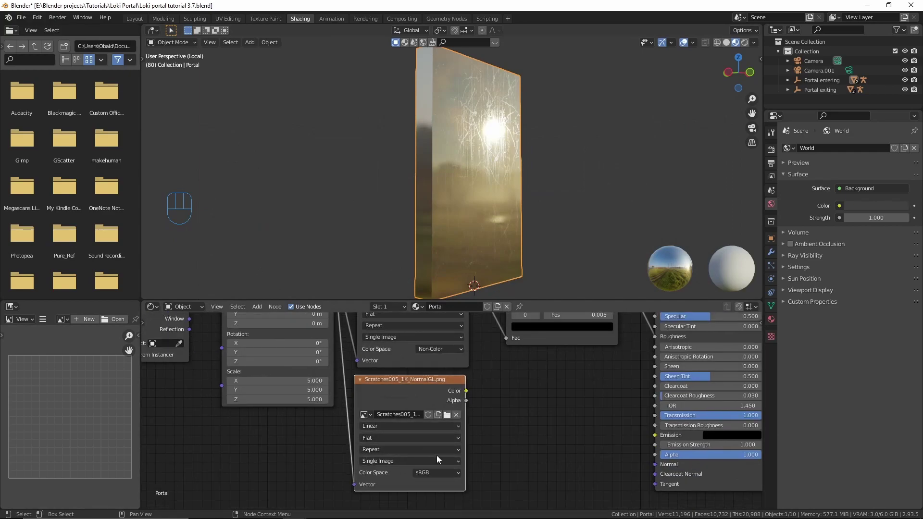
scroll(437, 462, "up", 1)
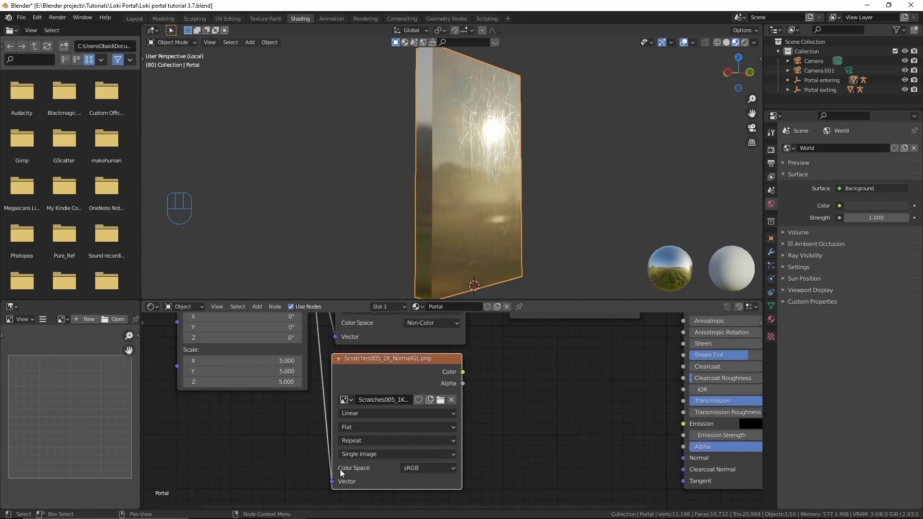
left_click(423, 469)
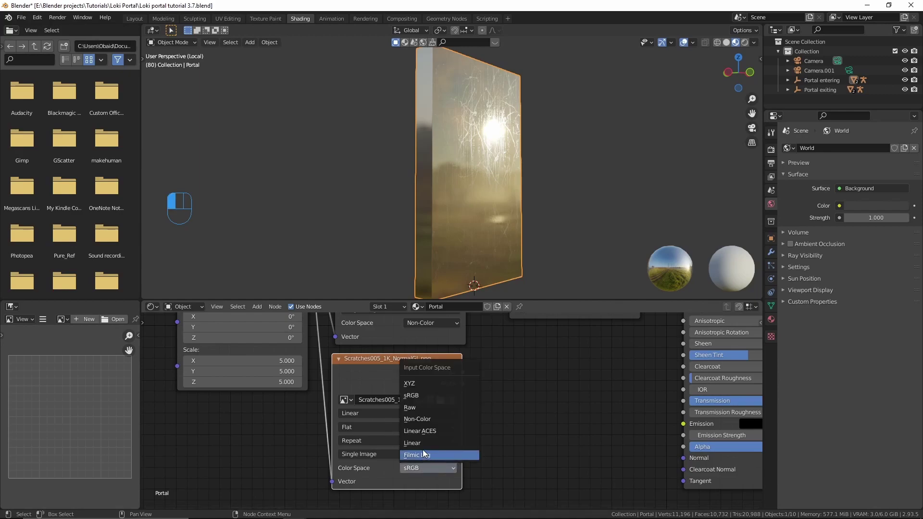
left_click(412, 419)
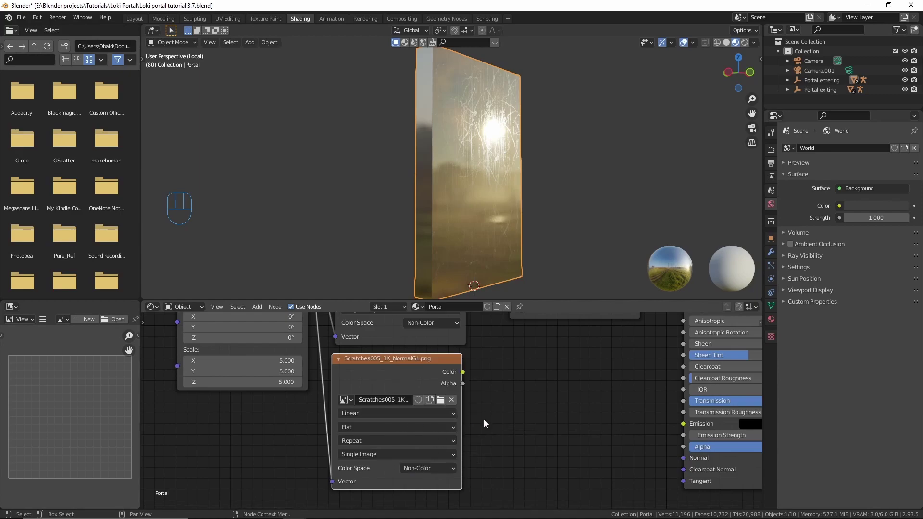
- Add a Normal Map node and connect the NormalGL image's Color through it to the Principled BSDF's Normal input
scroll(502, 404, "down", 2)
middle_click_drag(502, 404, 490, 411)
key("shift+a")
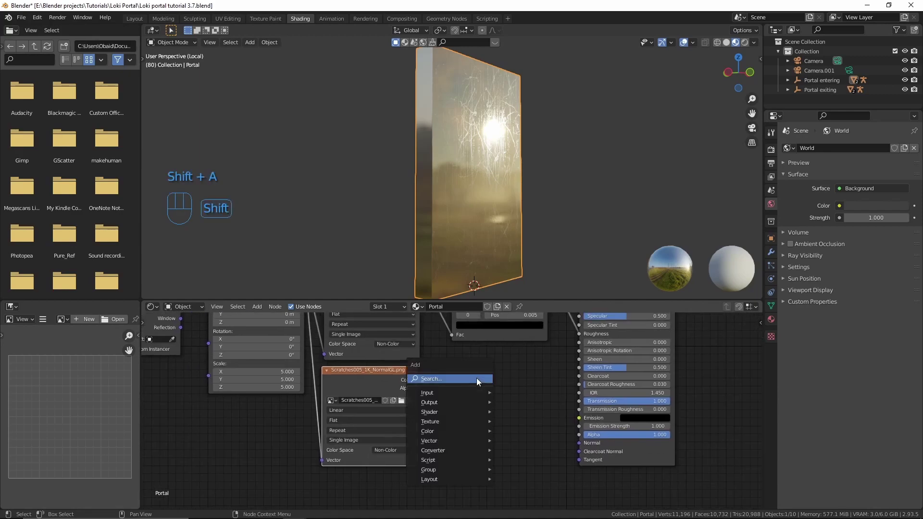
type("nor")
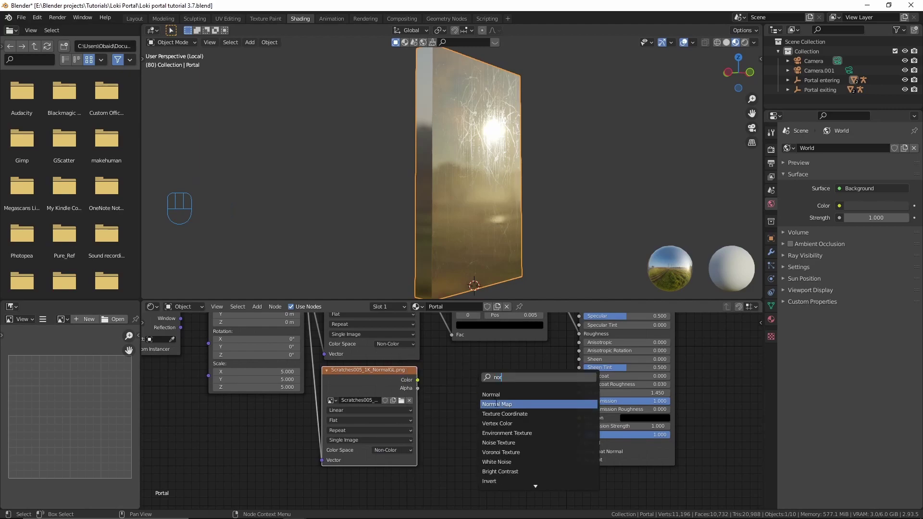
left_click(496, 402)
left_click(485, 399)
left_click(407, 396)
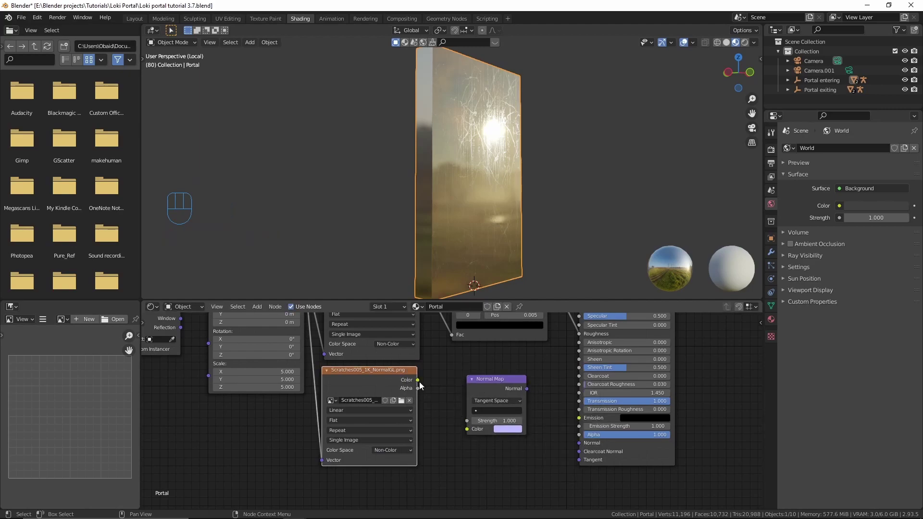
left_click_drag(418, 381, 467, 429)
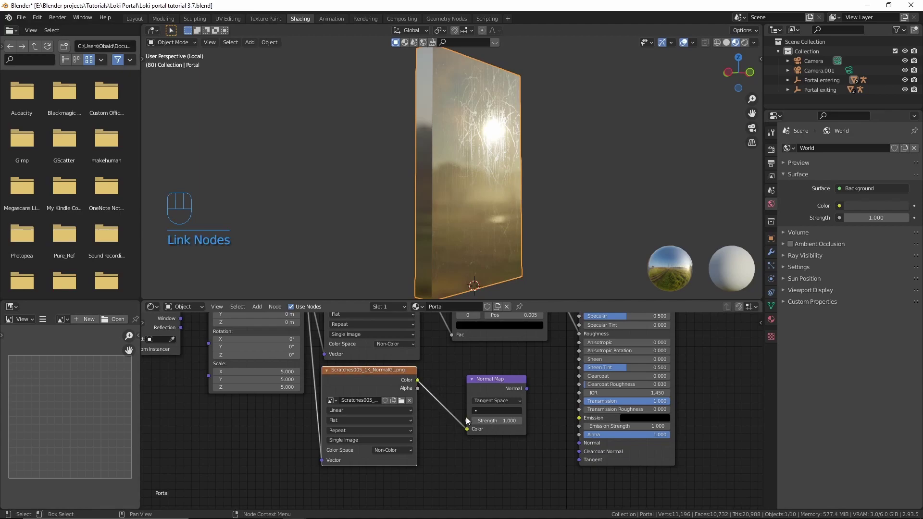
left_click_drag(526, 389, 588, 440)
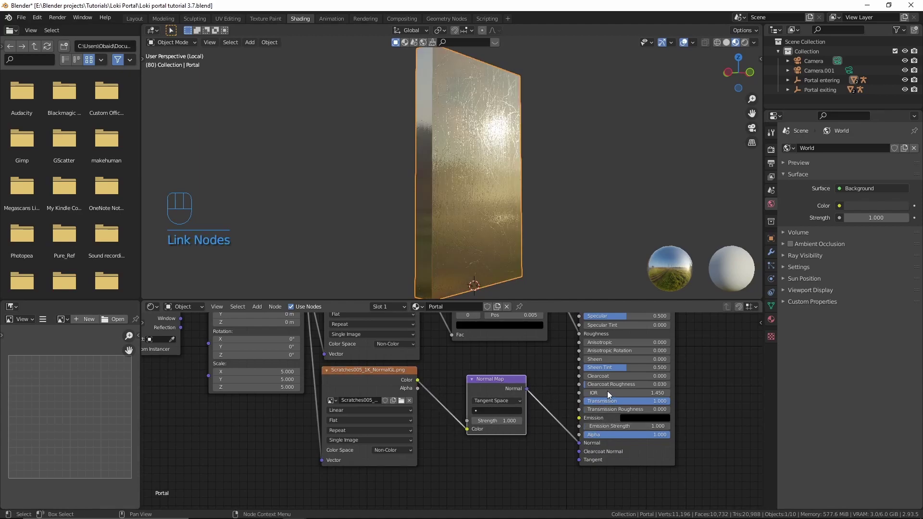
- Set the Normal Map node's strength to 0.1
scroll(607, 392, "down", 4)
middle_click_drag(489, 181, 494, 183)
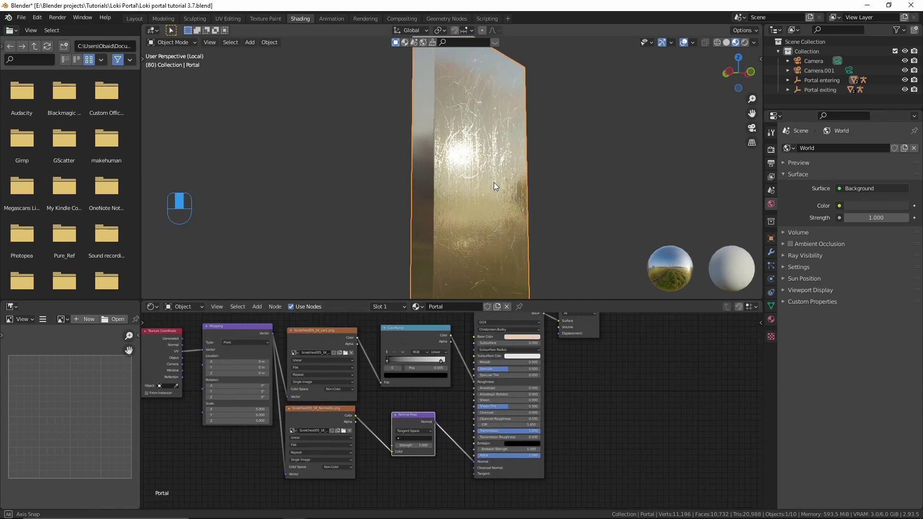
scroll(445, 439, "up", 4)
middle_click_drag(448, 442, 465, 426)
left_click(421, 433)
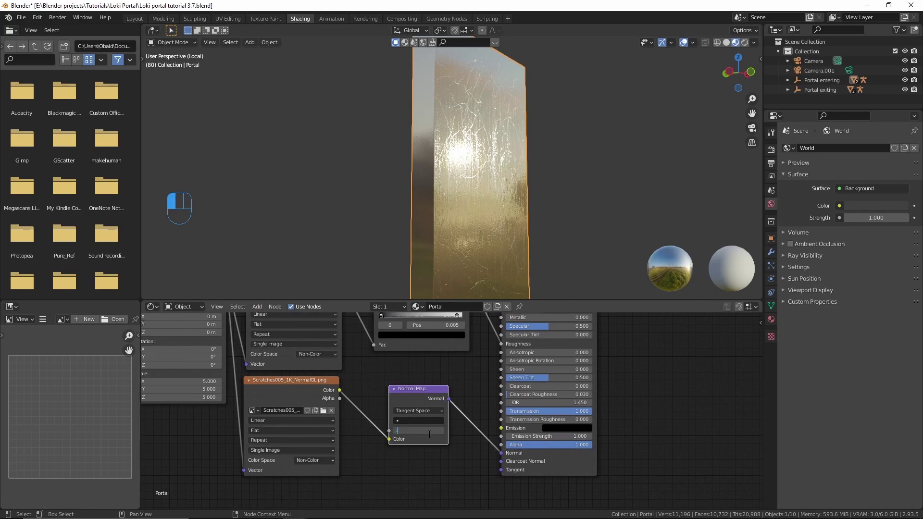
key("Return")
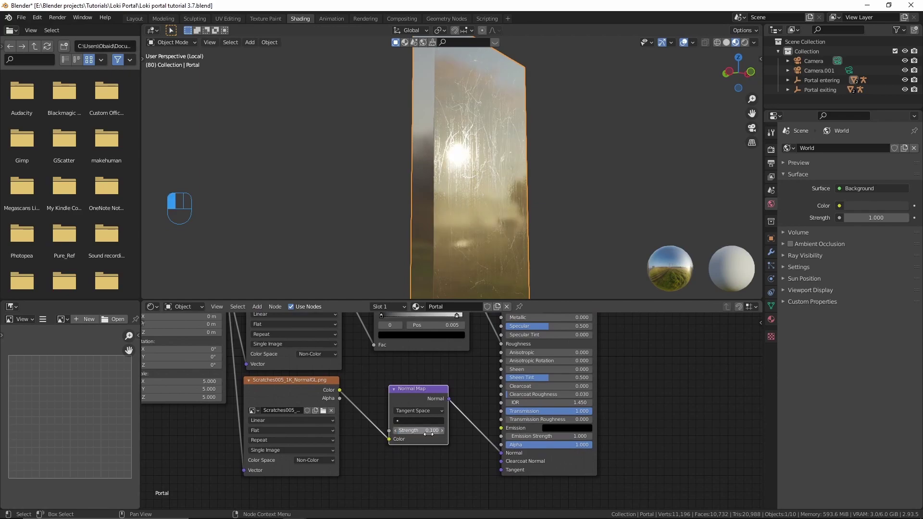
- Switch the viewport to Rendered shading, check the portal's glass with nothing selected, and save the file
scroll(501, 165, "down", 3)
scroll(501, 161, "up", 2)
key("z")
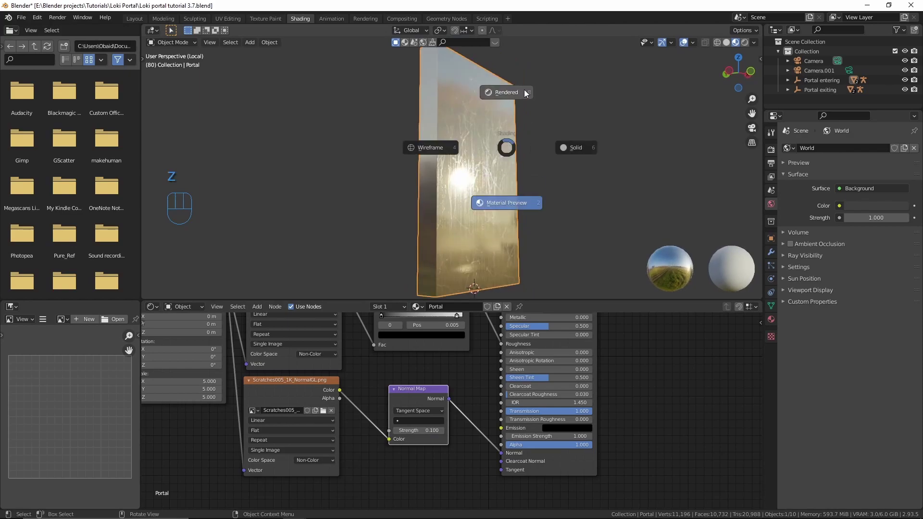
left_click(523, 90)
scroll(539, 195, "down", 1)
middle_click_drag(539, 195, 536, 201)
scroll(539, 365, "down", 1)
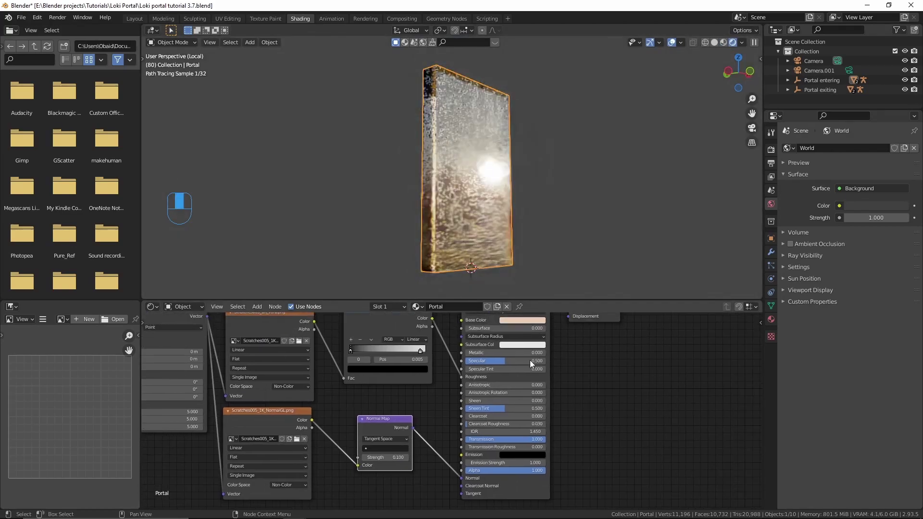
key("alt+a")
scroll(476, 240, "up", 1)
middle_click_drag(495, 241, 534, 238)
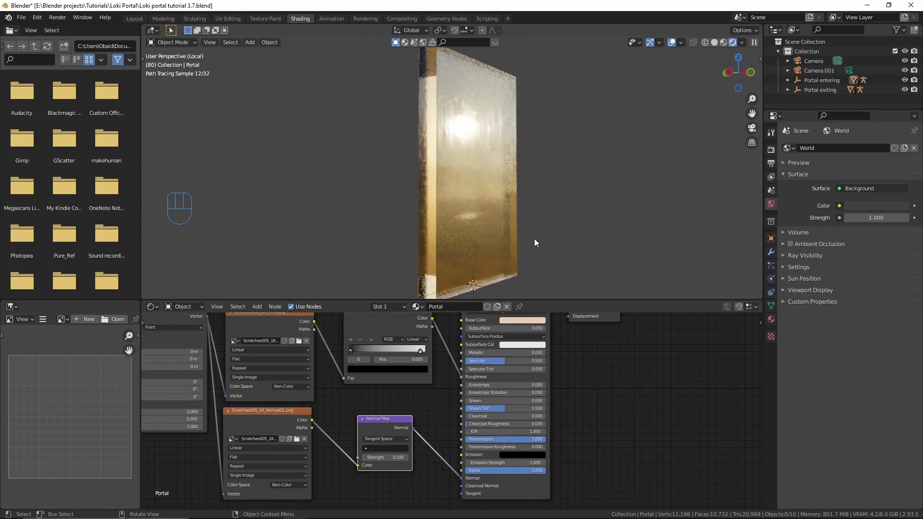
key("ctrl+s")
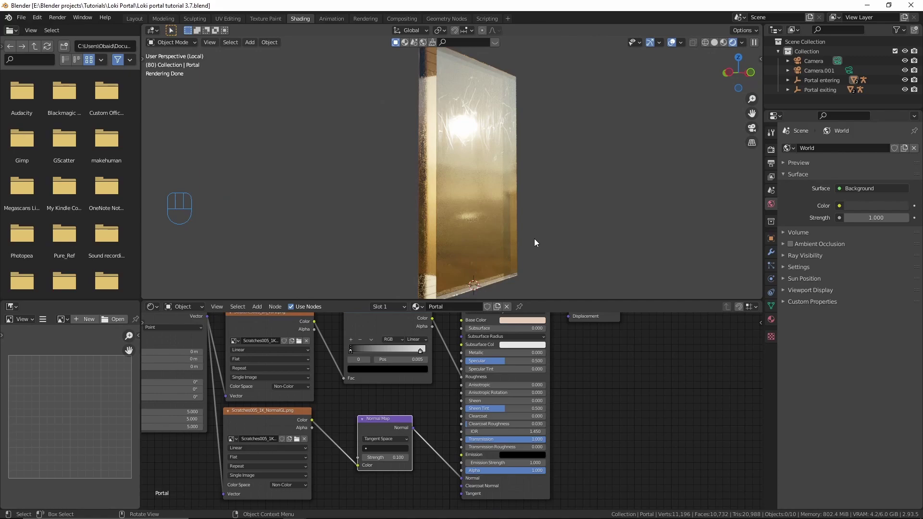
- Add a second material slot to the portal with a new material named "Portal glowy edges"
left_click(771, 319)
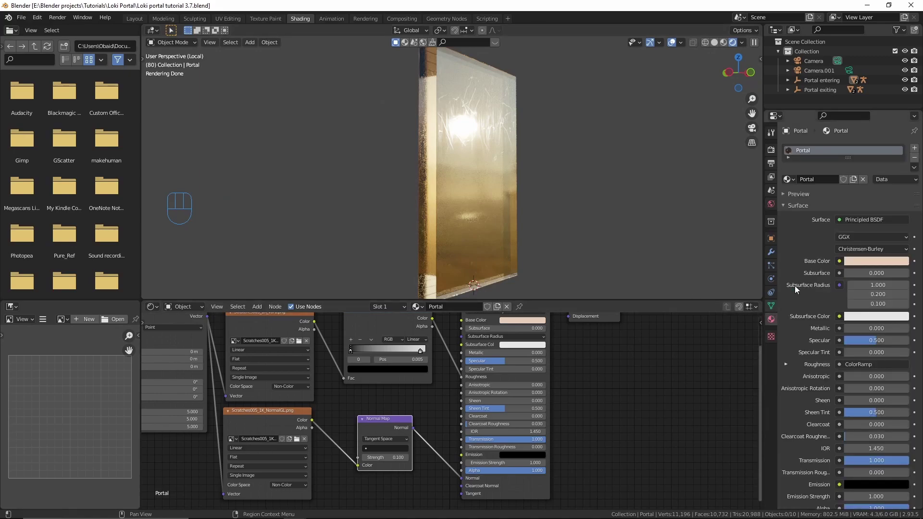
left_click(914, 148)
left_click(817, 201)
left_click(820, 201)
type("Portal g")
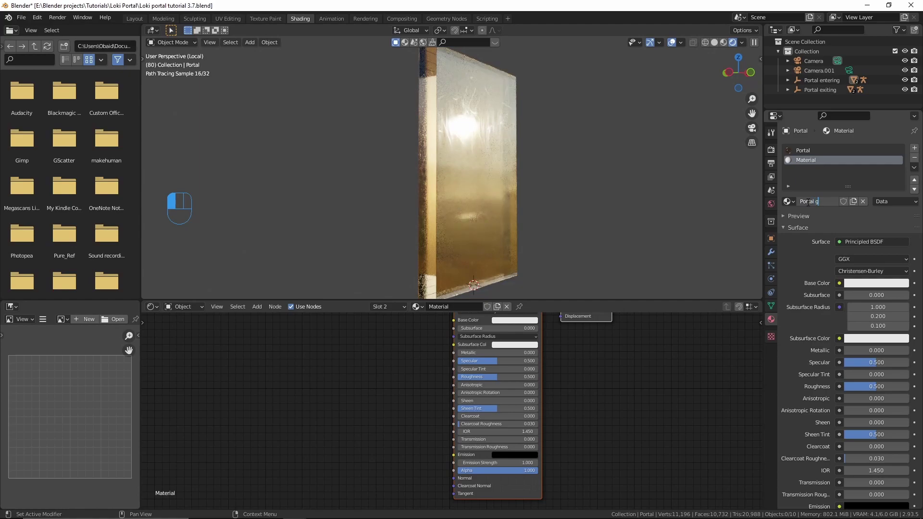
type("lowy edges")
key("Return")
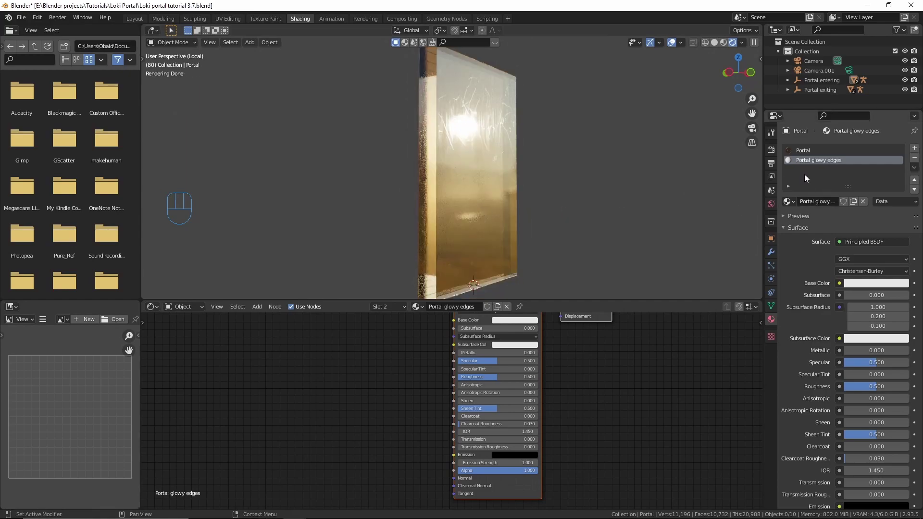
- Set the Material Offset of the portal's Wireframe modifier to 1, using Rendered shading close to its edges, and save the file
key("z")
scroll(422, 166, "up", 7)
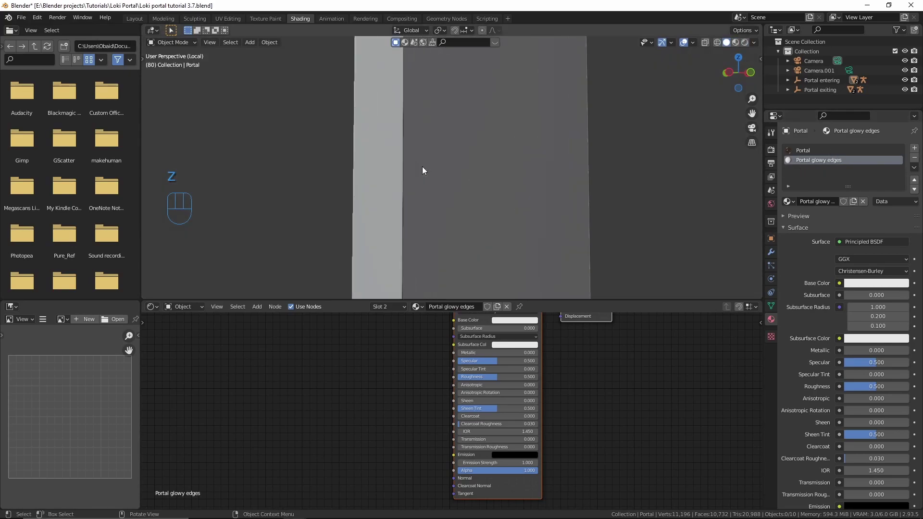
middle_click_drag(448, 175, 484, 187)
key("z")
left_click(548, 137)
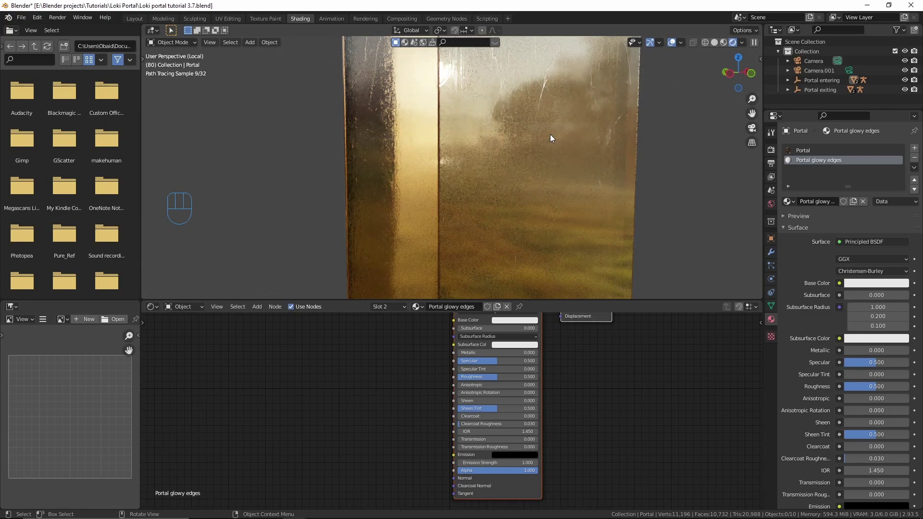
left_click(771, 252)
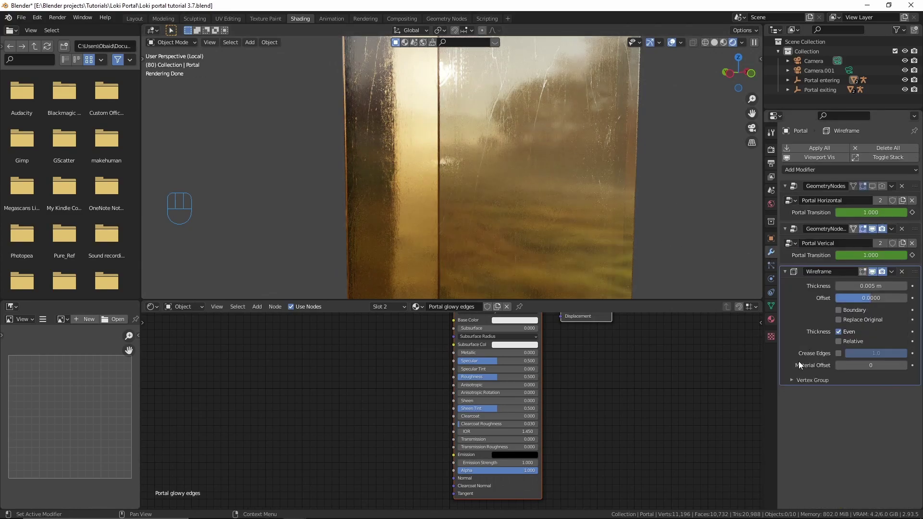
left_click(904, 365)
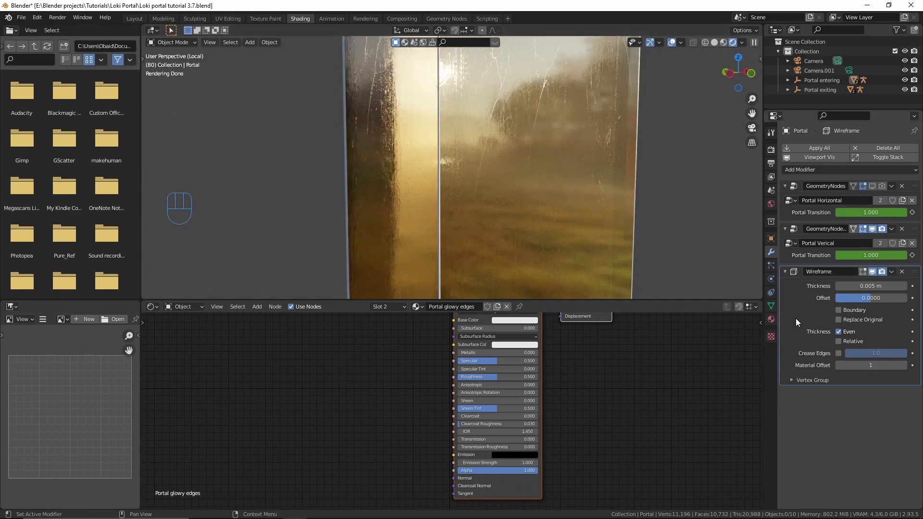
left_click(771, 320)
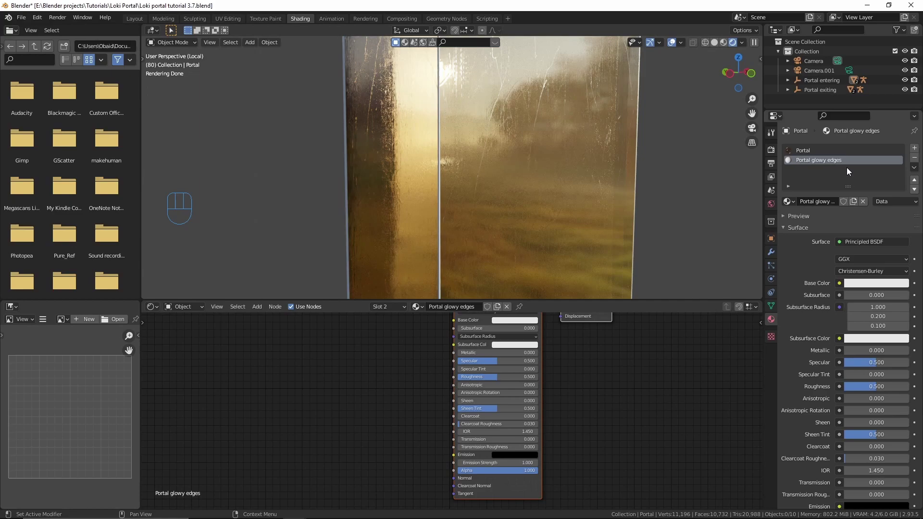
key("ctrl+s")
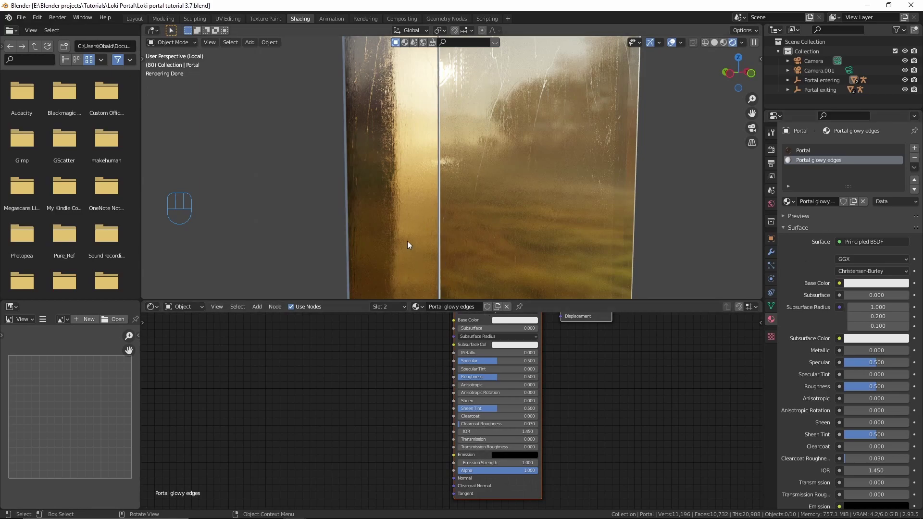
- Set the Principled BSDF's Emission colour to white (FFFFFF) and its Emission Strength to 10 in the "Portal glowy edges" material
scroll(556, 423, "up", 3)
left_click(442, 415)
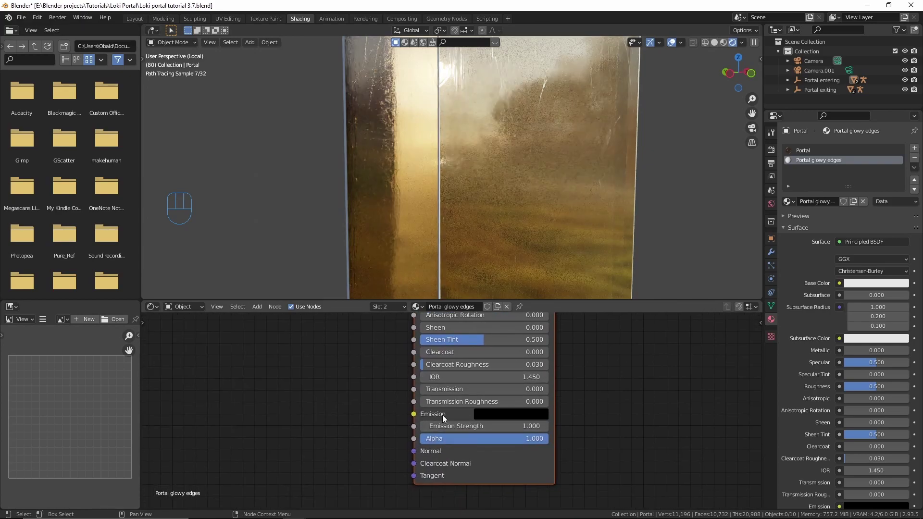
left_click(490, 417)
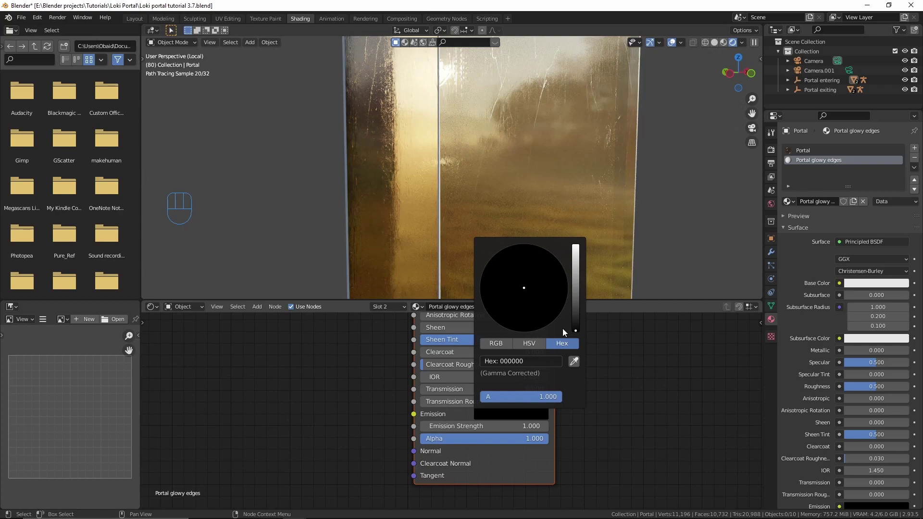
left_click(523, 414)
left_click_drag(576, 330, 576, 244)
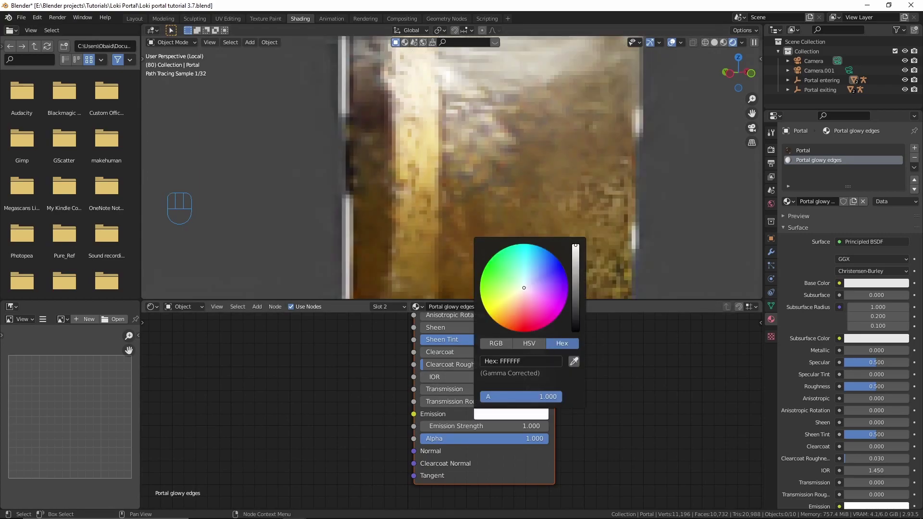
scroll(587, 234, "down", 5)
scroll(586, 234, "down", 2)
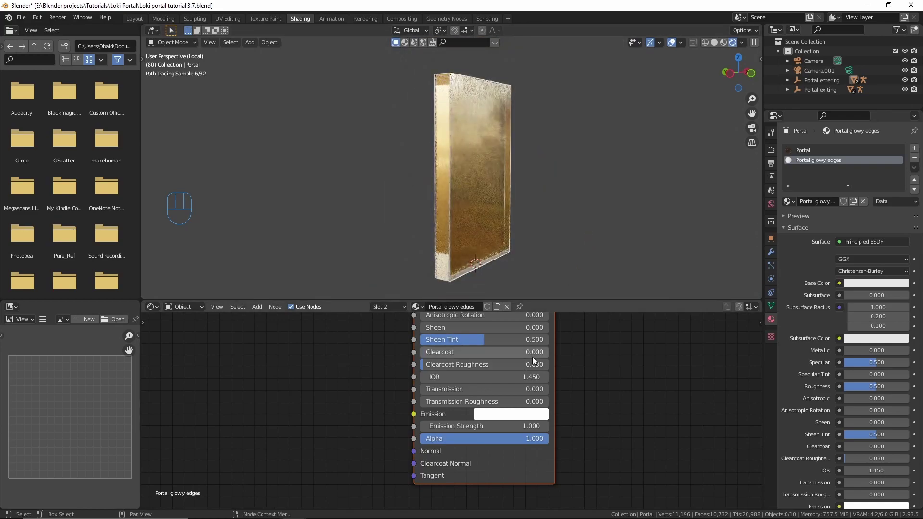
left_click(461, 428)
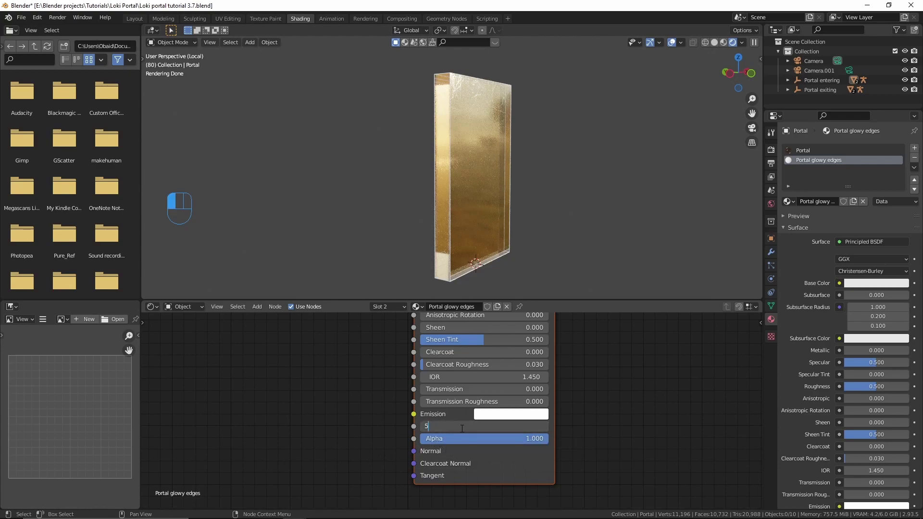
key("Return")
left_click(462, 428)
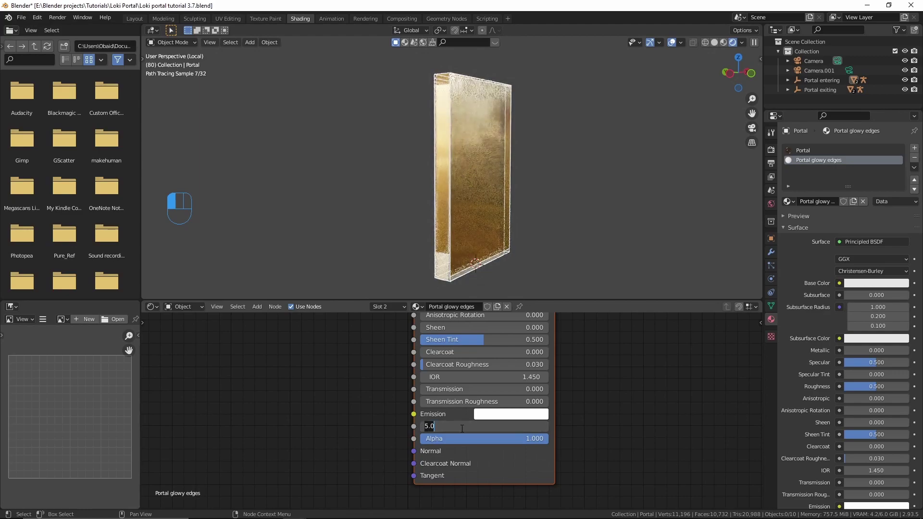
key("Return")
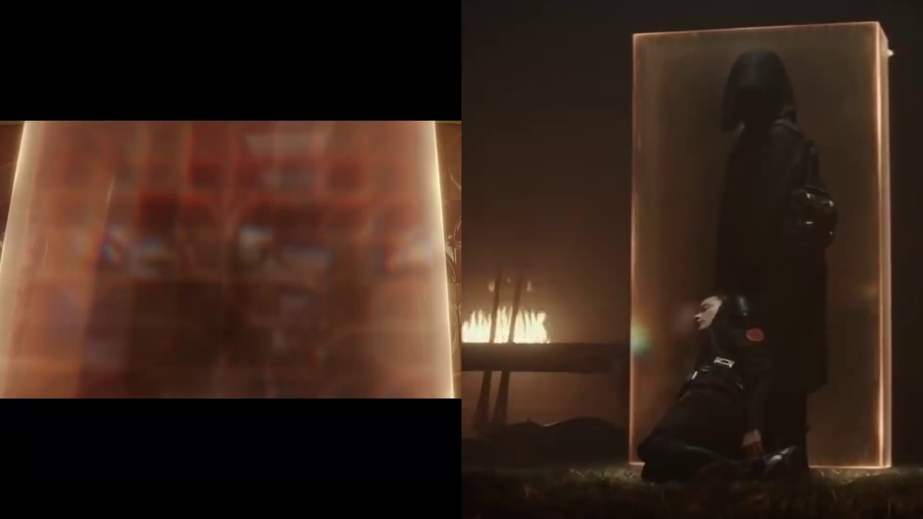
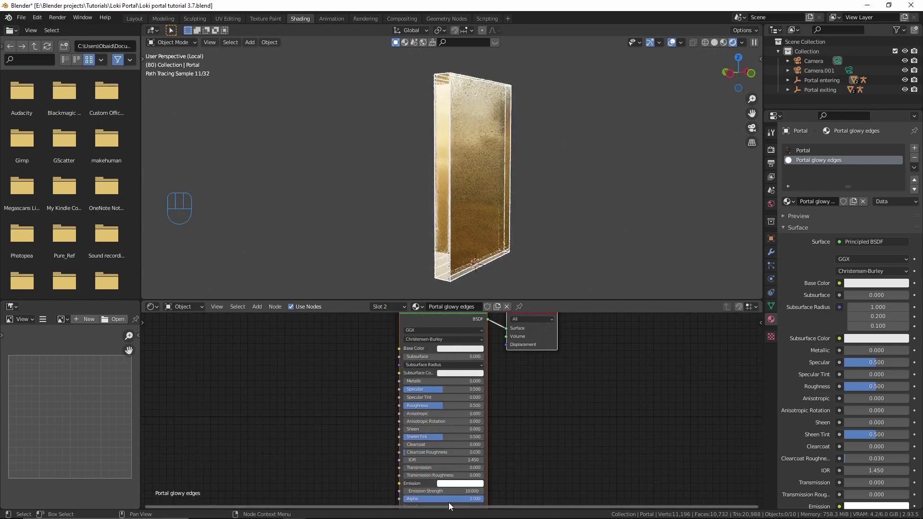
- Add an RGB node and connect its Color to both the Base Color and Emission inputs of the Principled BSDF
middle_click_drag(360, 419, 383, 418)
scroll(382, 419, "down", 1)
key("shift+a")
left_click(331, 381)
type("rgb")
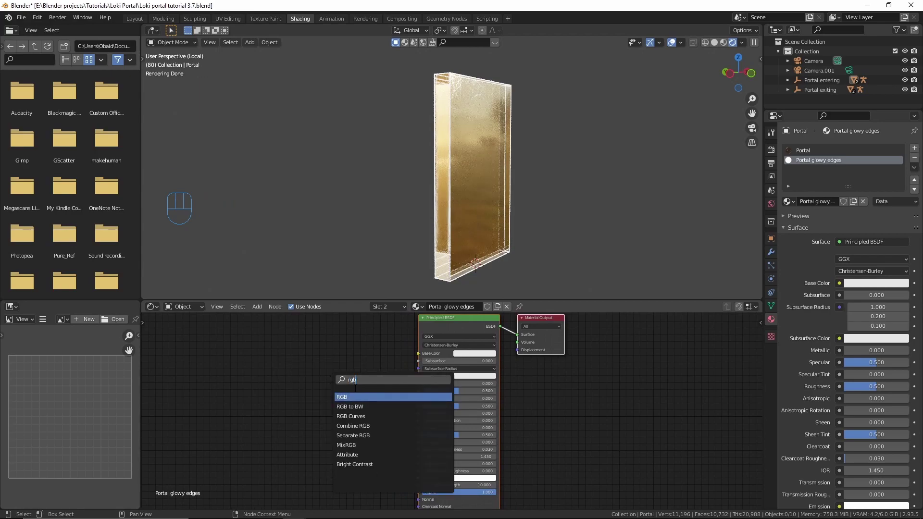
key("Return")
left_click(313, 387)
left_click_drag(335, 387, 364, 386)
left_click_drag(403, 359, 420, 352)
left_click_drag(335, 388, 420, 479)
middle_click_drag(353, 415, 359, 413)
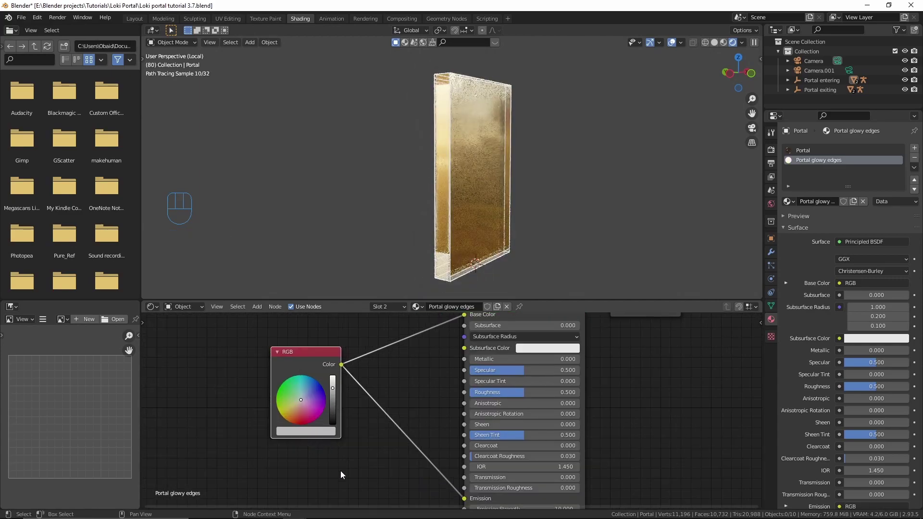
- Set the RGB node's colour to hex E09357
left_click_drag(296, 406, 277, 399)
key("ctrl+z")
middle_click_drag(263, 407, 303, 401)
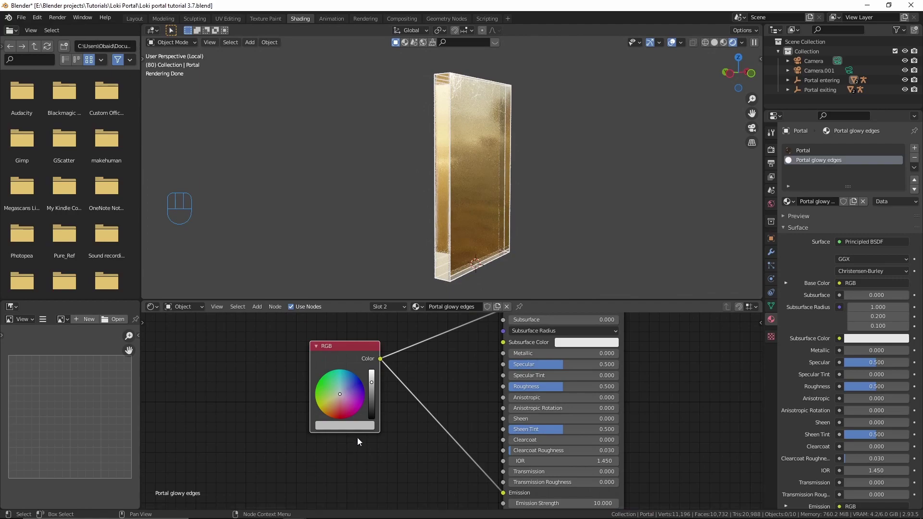
left_click(342, 427)
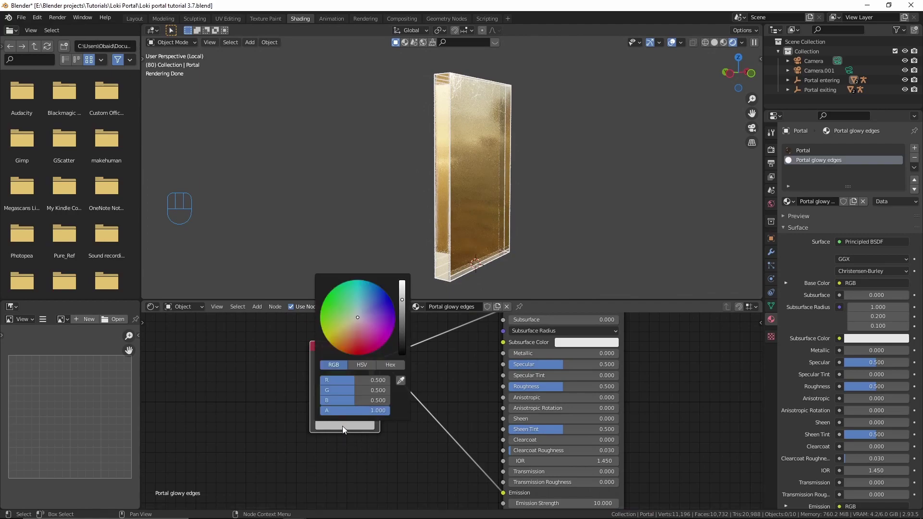
left_click(384, 367)
left_click(378, 380)
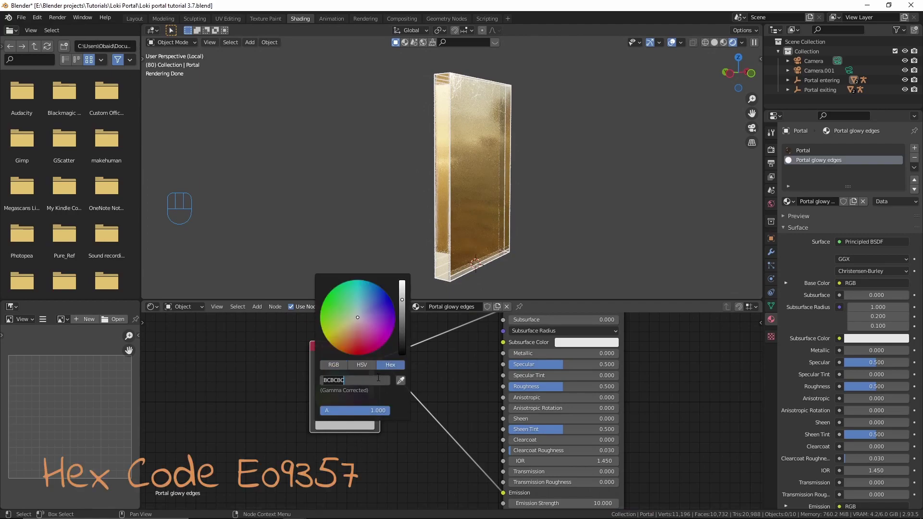
type("E09357")
key("Return")
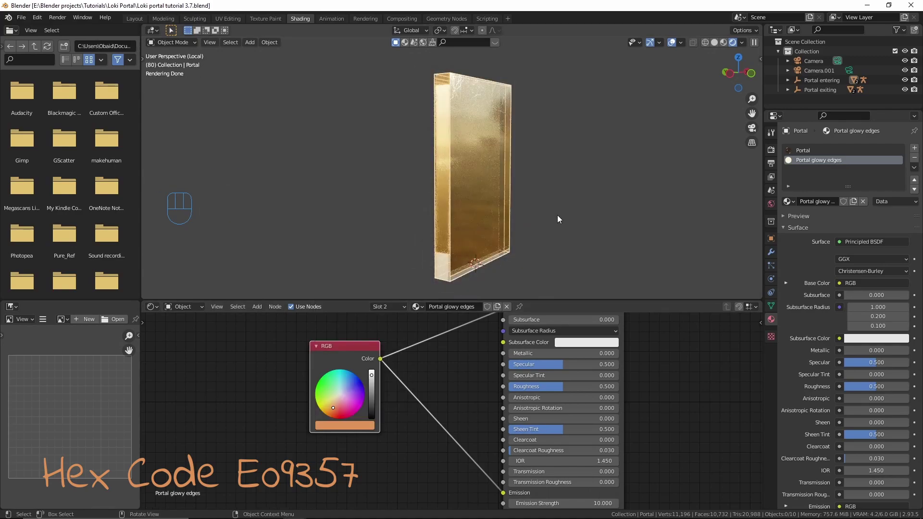
- Set the render Color Management Look to High Contrast and save the file
middle_click_drag(539, 212, 567, 208)
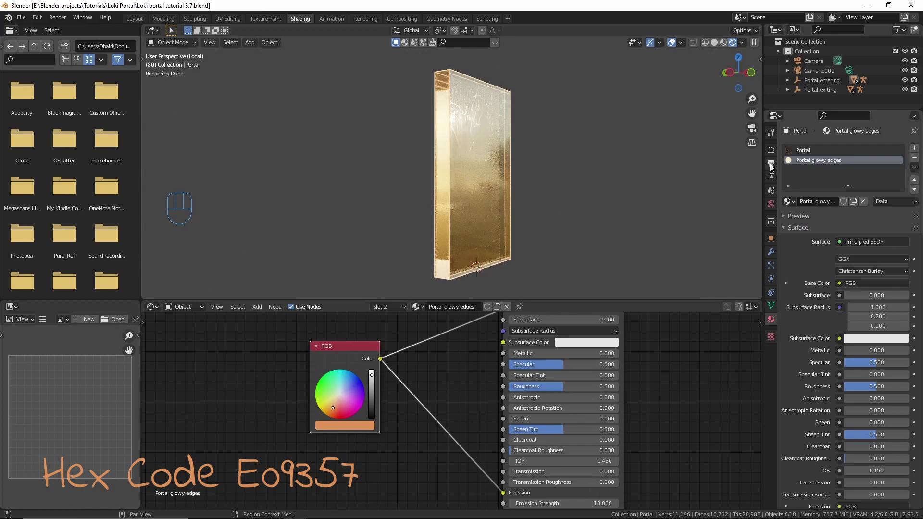
left_click(771, 149)
left_click(796, 388)
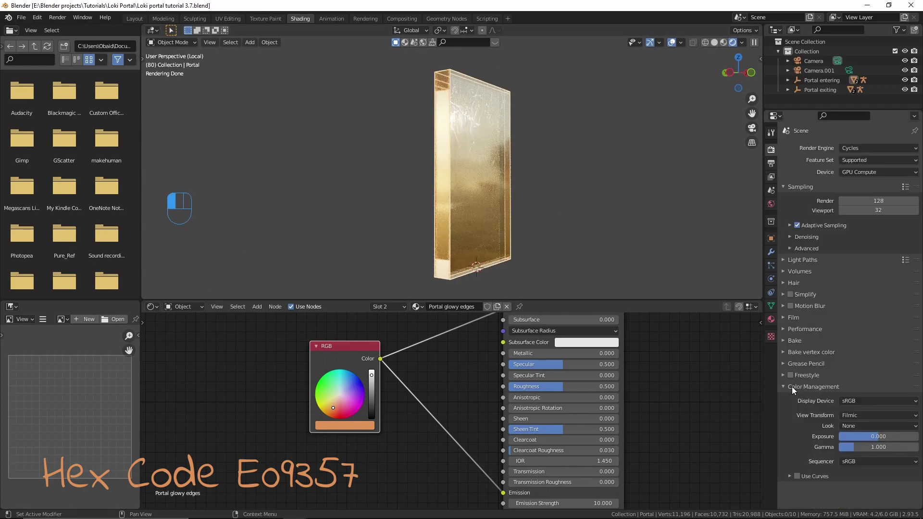
left_click(853, 426)
left_click(856, 394)
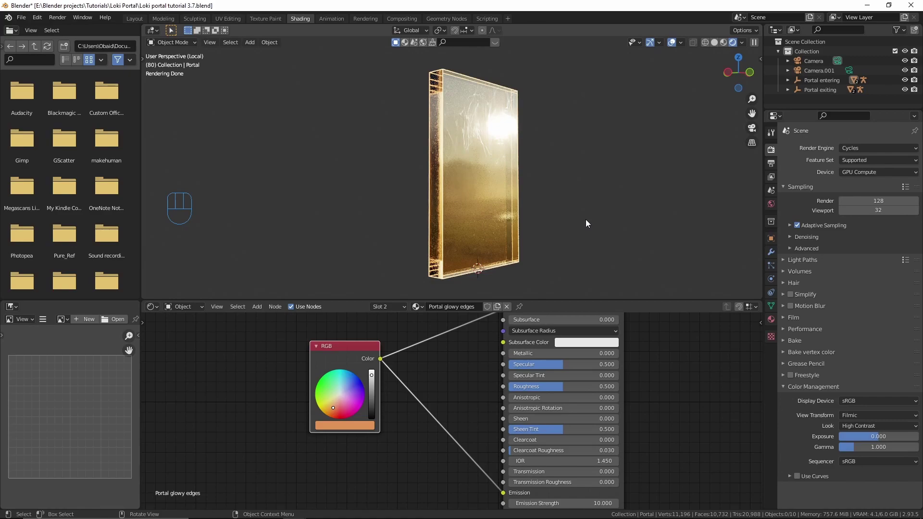
key("ctrl+s")
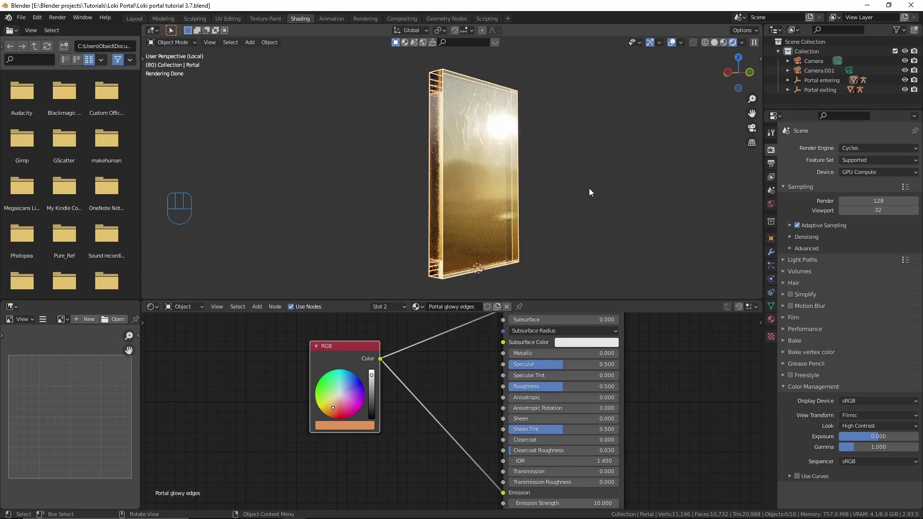
- Exit local view and move the playhead to frame 103 in the Layout workspace
key("KP_Divide")
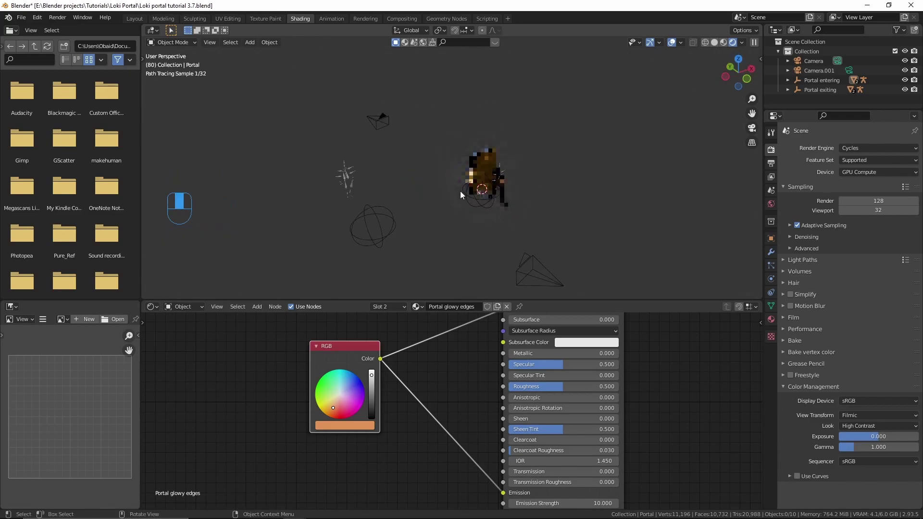
scroll(331, 218, "up", 1)
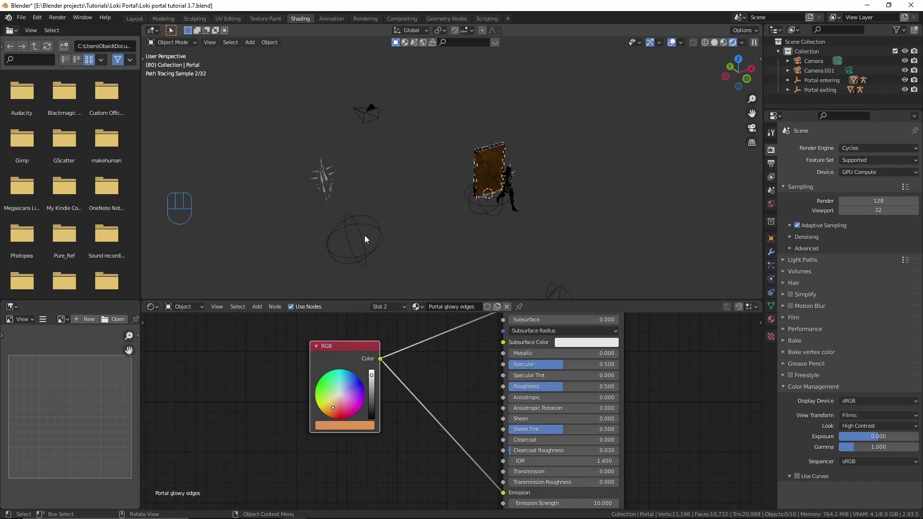
middle_click_drag(390, 242, 436, 192)
scroll(383, 216, "up", 1)
left_click(135, 19)
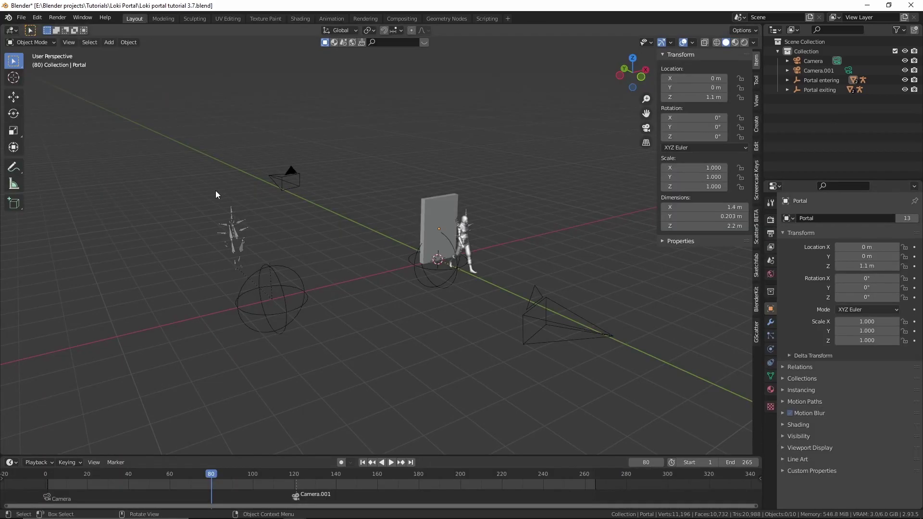
left_click(267, 479)
mouse_move(272, 477)
left_mouse_down()
mouse_move(369, 474)
mouse_move(261, 480)
left_mouse_up()
- Select the second portal together with the first portal as the active object and link the first portal's materials to it
left_click(273, 247)
left_click(437, 213)
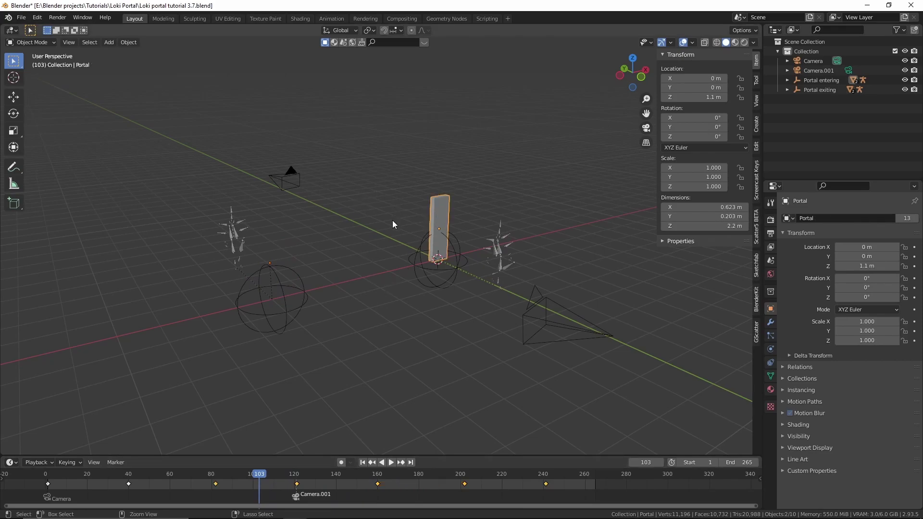
key("ctrl+l")
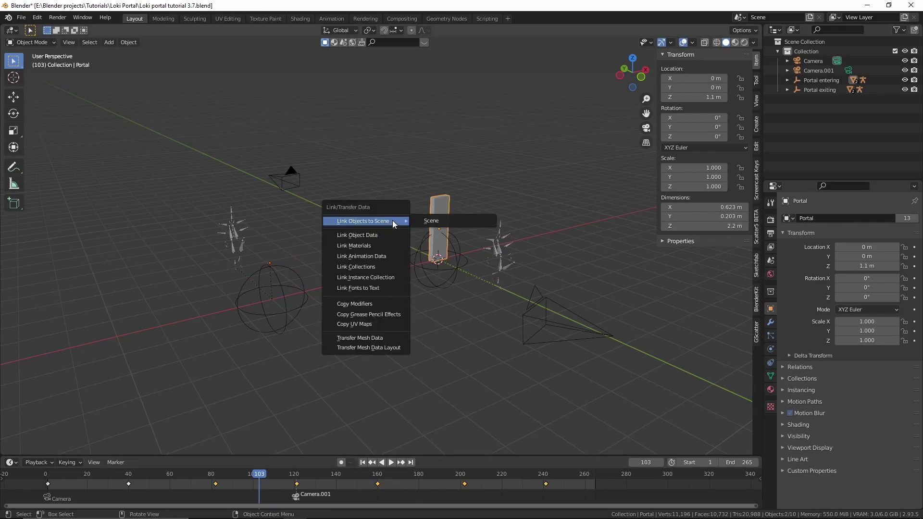
left_click(355, 250)
- Advance the animation to frame 145 to bring up the second portal
key("space")
key("space")
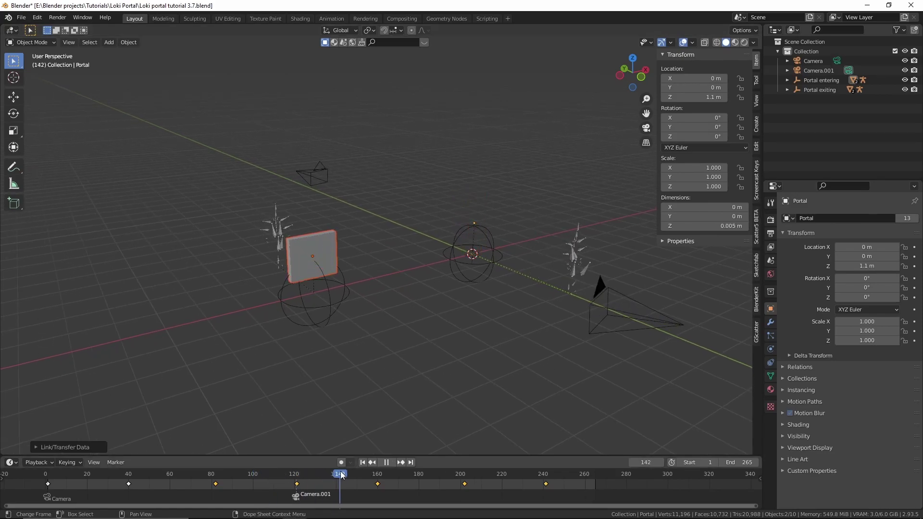
mouse_move(295, 375)
middle_mouse_down()
mouse_move(405, 321)
mouse_move(434, 330)
middle_mouse_up()
scroll(434, 331, "up", 4)
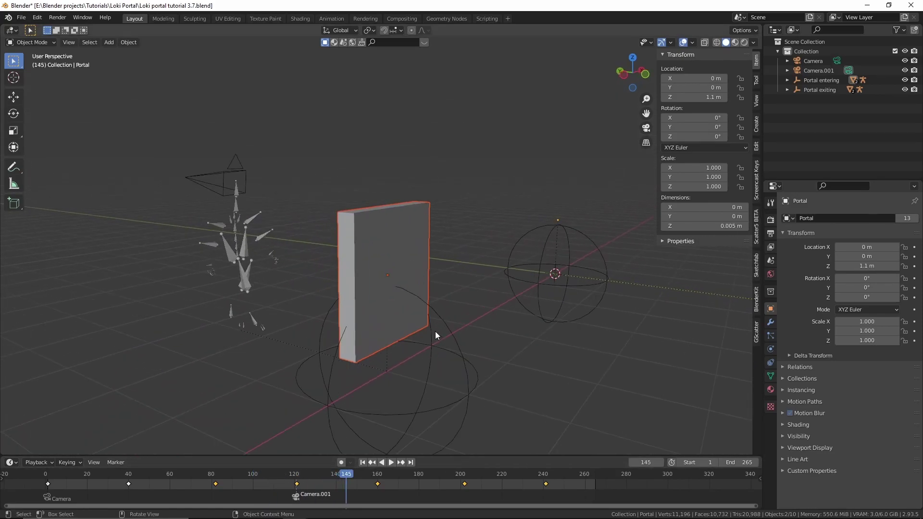
- Switch the viewport to Rendered shading with Scene World disabled and check the linked materials on the second portal
key("z")
left_click(448, 292)
scroll(451, 241, "up", 2)
mouse_move(448, 292)
middle_mouse_down("shift")
mouse_move(452, 241)
mouse_move(454, 306)
mouse_move(433, 292)
middle_mouse_up("shift")
left_click(741, 42)
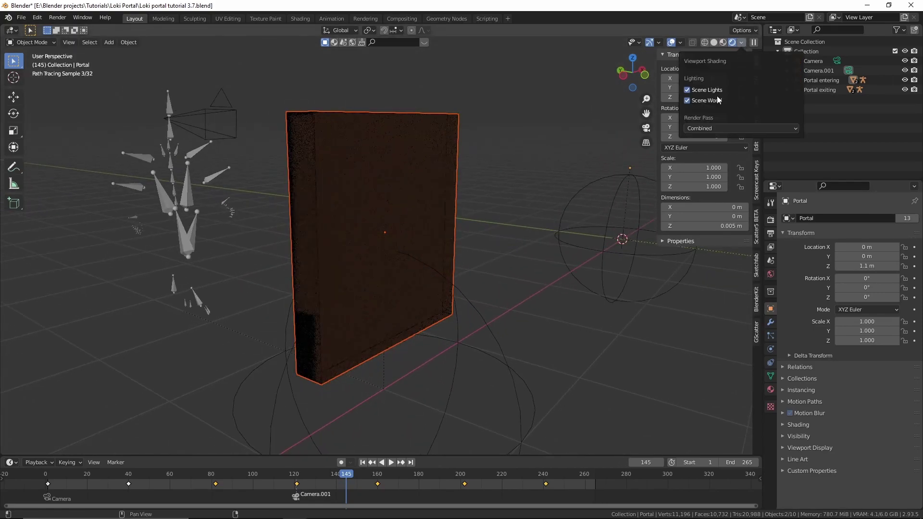
left_click(705, 101)
left_click(720, 126)
left_click(593, 187)
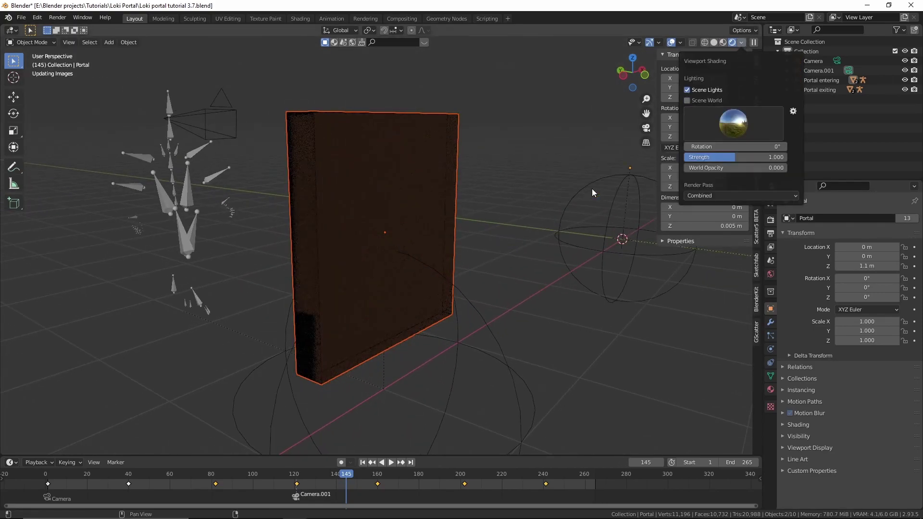
middle_click_drag(385, 294, 373, 276)
- Select the second portal and set its Wireframe modifier's Material Offset to 1 so the frame uses the glowing edge material
left_click(371, 276)
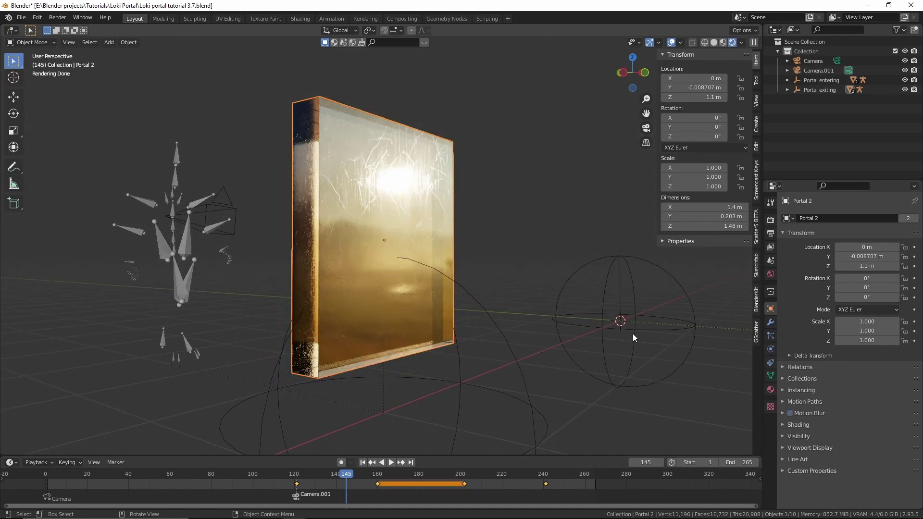
left_click(771, 322)
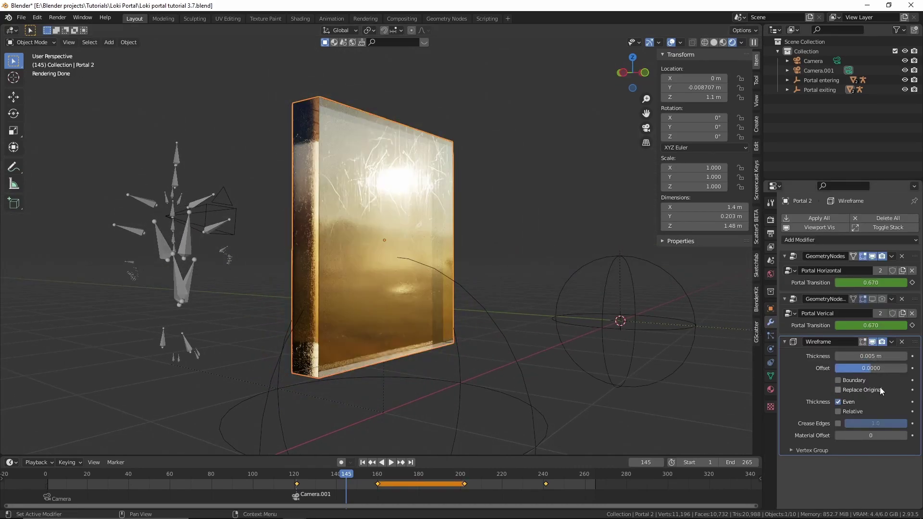
left_click(904, 436)
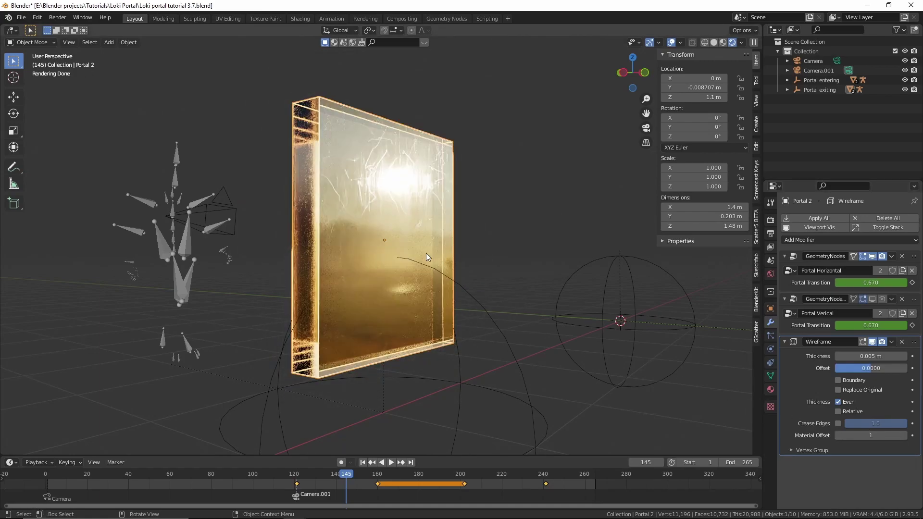
left_click(771, 389)
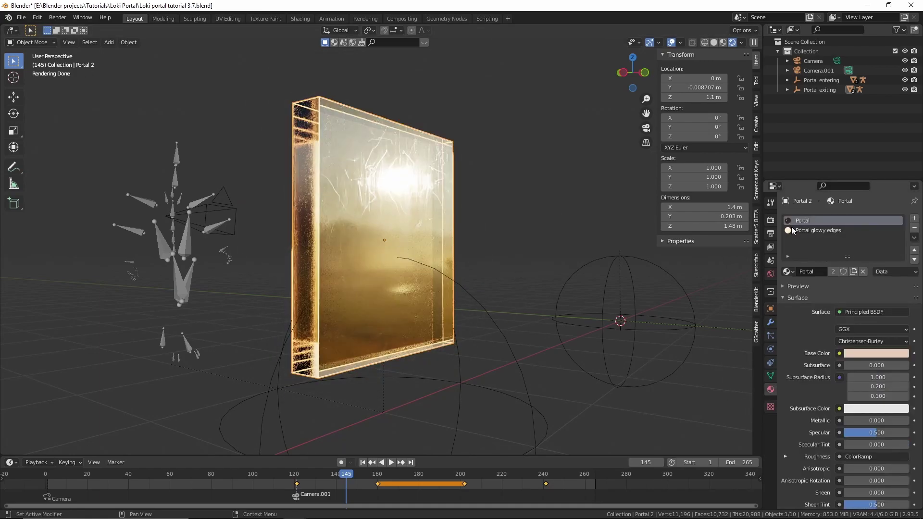
middle_click_drag(378, 214, 532, 233)
- Move the playhead to frame 68, where the first character comes out of the first portal
left_click_drag(338, 473, 384, 486)
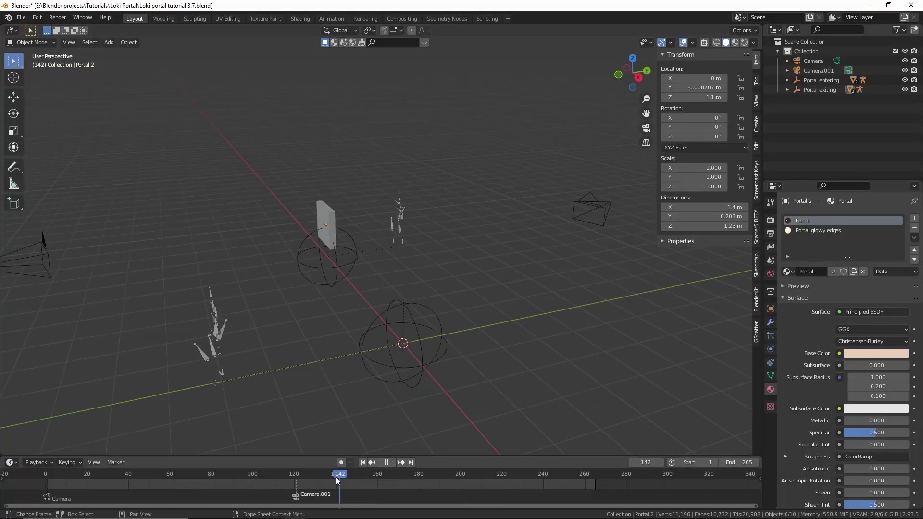
left_click_drag(335, 476, 199, 473)
scroll(417, 306, "up", 4)
middle_click_drag(400, 270, 387, 258)
left_click_drag(201, 474, 182, 477)
scroll(394, 381, "up", 2)
middle_click_drag(393, 376, 380, 362)
key("Right")
middle_click_drag(403, 390, 396, 388)
key("Right")
middle_click_drag(337, 386, 355, 382)
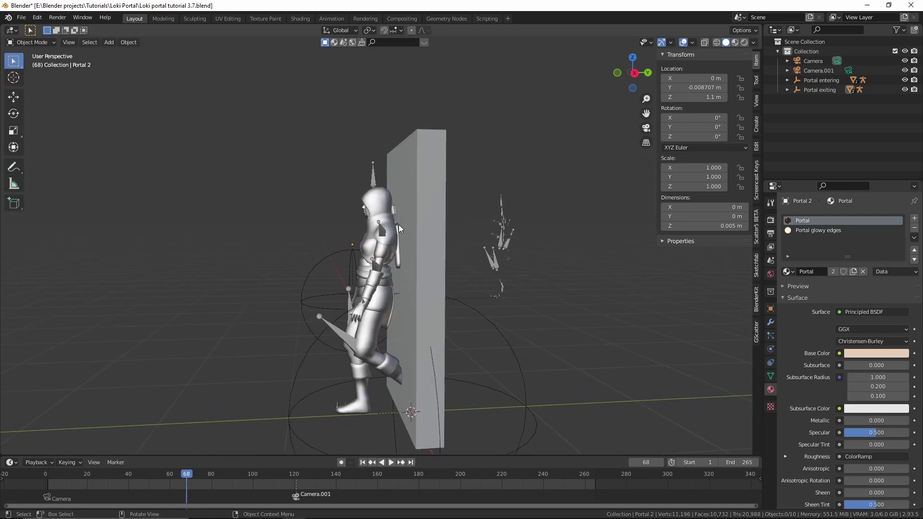
- Open the Shading workspace, select the first character and make its Akai_MAT material a single-user copy
left_click(309, 17)
middle_click_drag(504, 238, 476, 228, "shift")
mouse_move(512, 221)
middle_mouse_down()
mouse_move(492, 192)
mouse_move(409, 183)
middle_mouse_up()
scroll(454, 188, "up", 3)
scroll(419, 196, "up", 2)
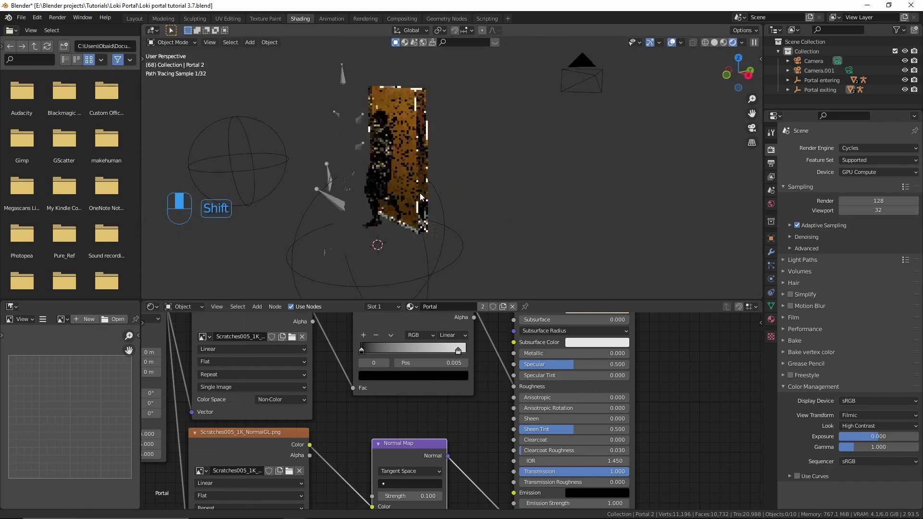
scroll(415, 185, "up", 2)
left_click(351, 142)
middle_click_drag(368, 147, 399, 165, "shift")
scroll(401, 168, "up", 1)
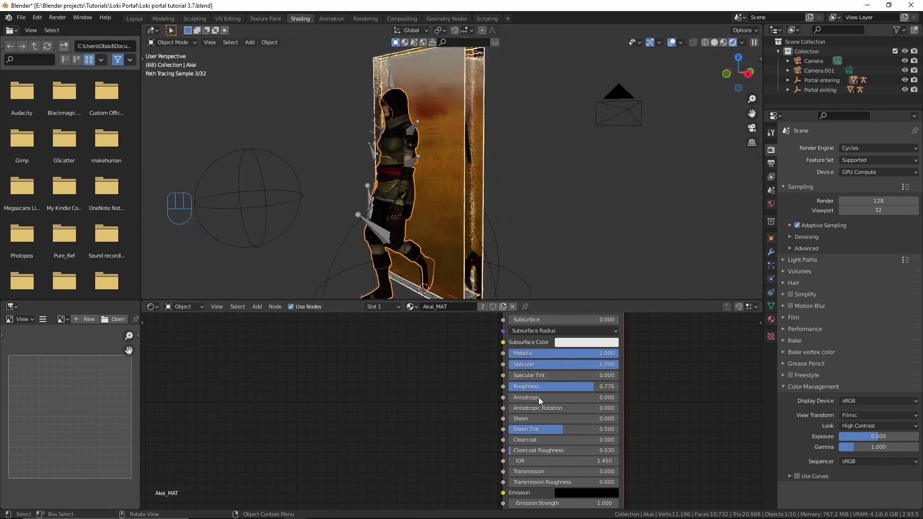
scroll(524, 382, "down", 5)
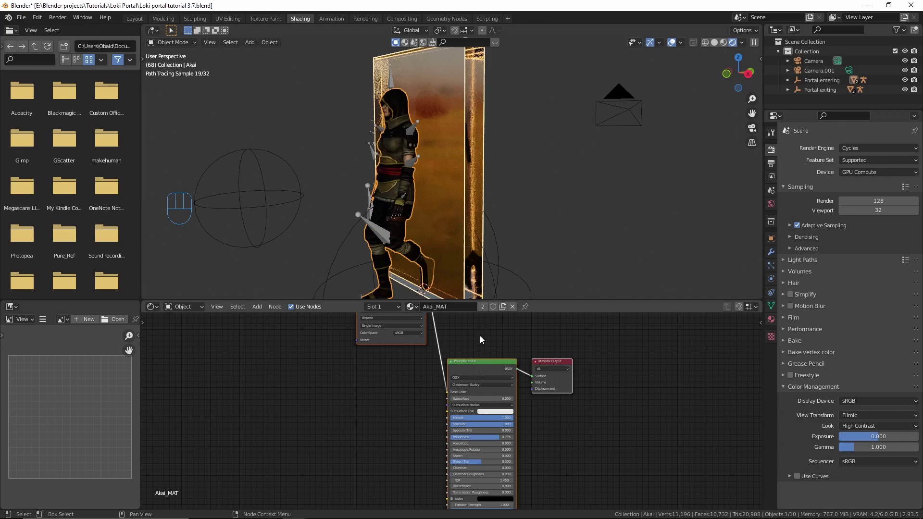
left_click(482, 307)
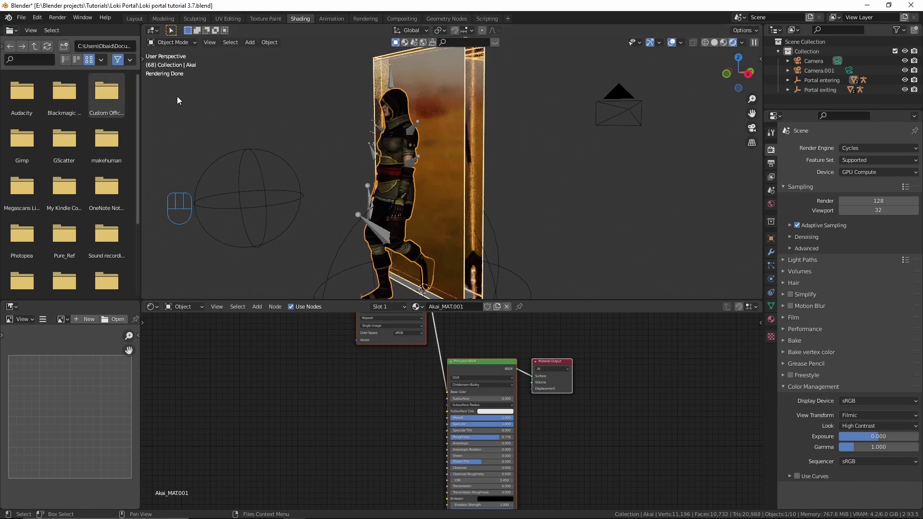
- Keyframe the Principled BSDF Alpha of the first character's material at 1.000 on frame 68
scroll(500, 435, "down", 2)
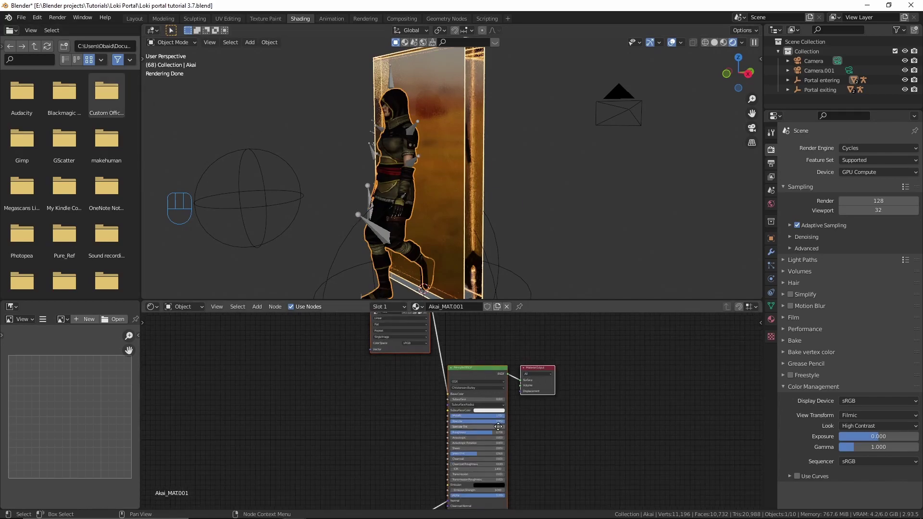
middle_click_drag(509, 467, 501, 397)
scroll(502, 397, "up", 10)
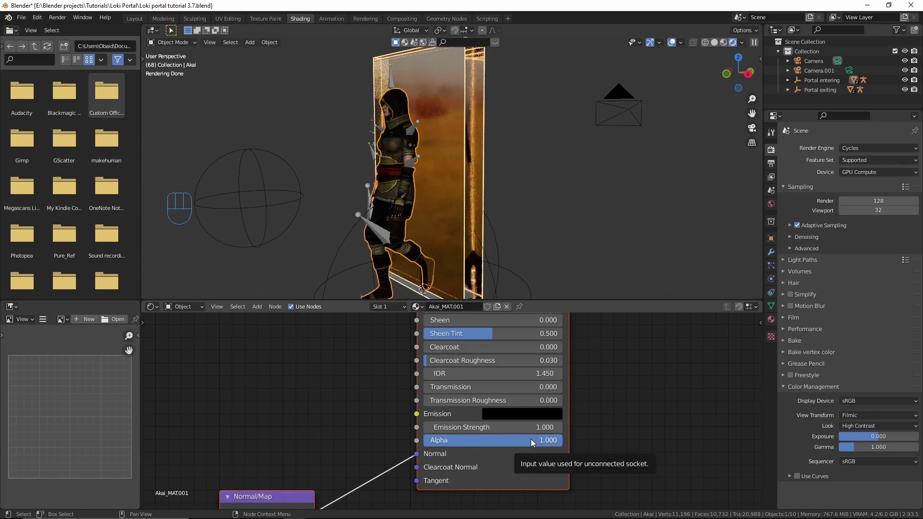
key("i")
- Advance to frame 80, set the first character's material Alpha to 0 and keyframe it
scroll(500, 214, "down", 2)
middle_click_drag(500, 214, 512, 238)
scroll(500, 233, "up", 1)
middle_click_drag(486, 228, 474, 227)
key("Right")
key("Right")
key("Right")
key("Right")
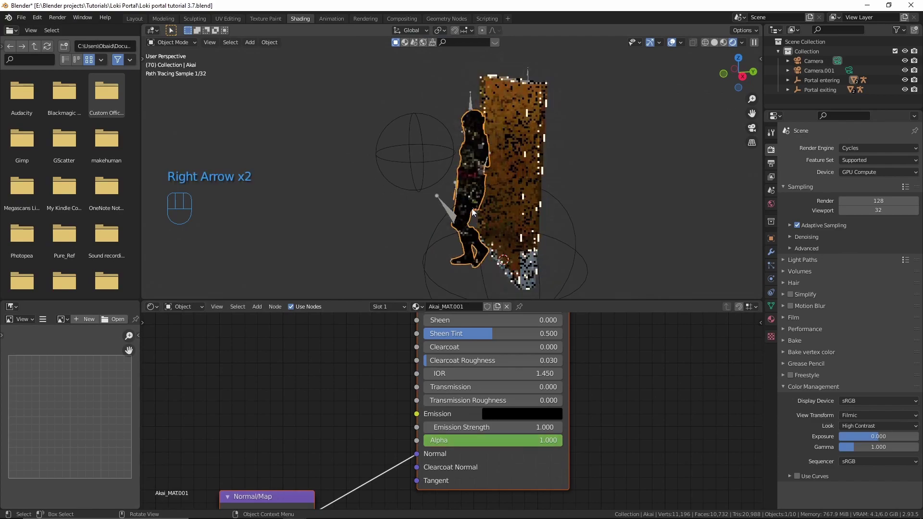
key("Right")
key("Right")
key("Right")
key("Right")
key("Right")
key("Right")
key("Right")
key("Right")
key("Right")
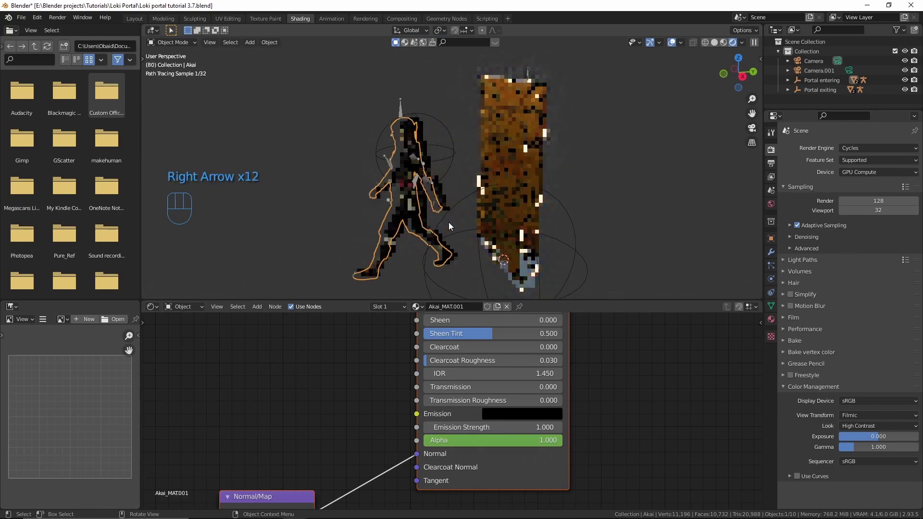
key("Right")
key("Left")
key("Left")
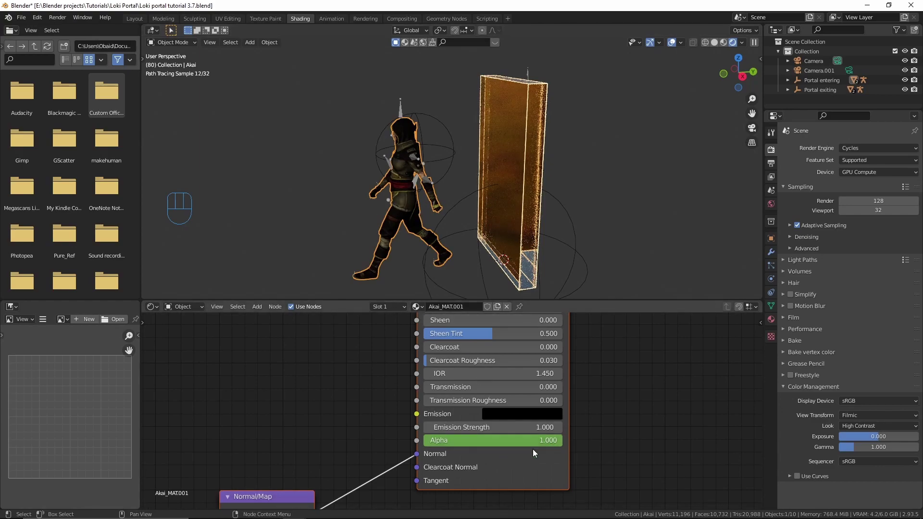
left_click_drag(535, 443, 425, 443)
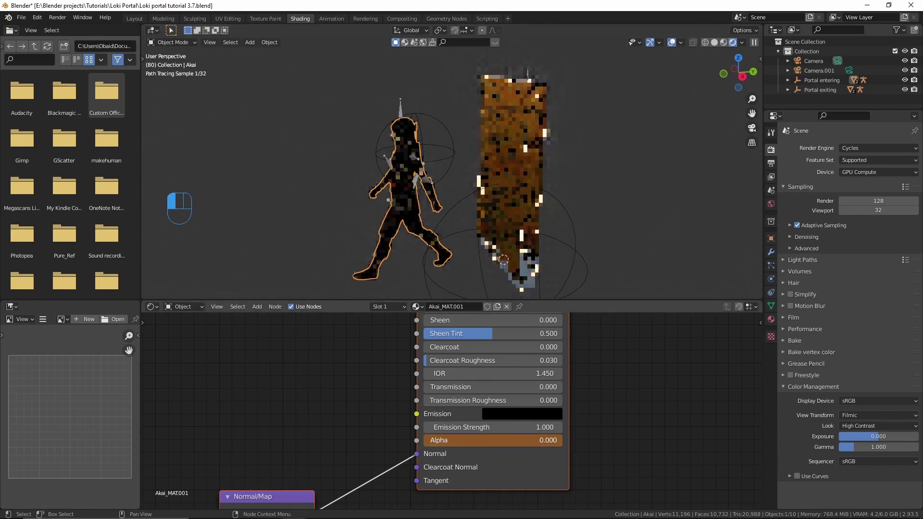
middle_click_drag(438, 195, 454, 192, "shift")
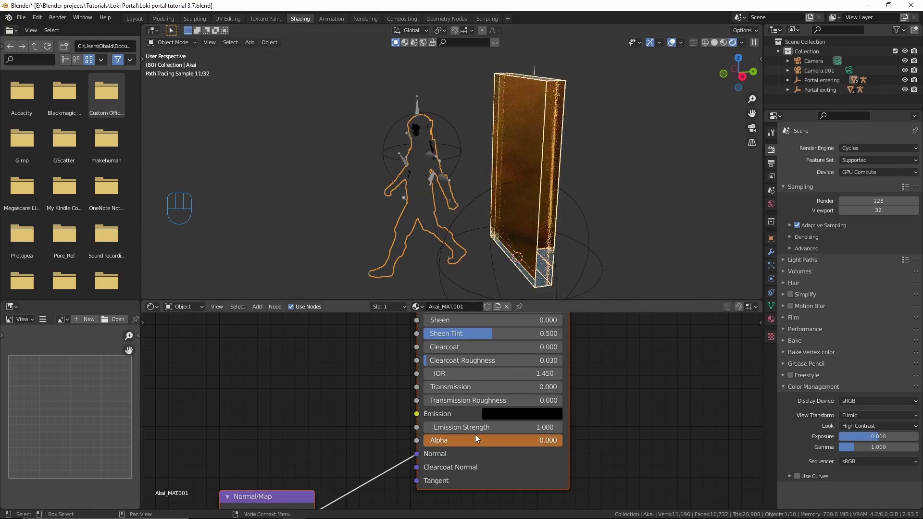
key("i")
- Inspect the dark patches on the transparent character and set the Transparency light path bounces to 16
scroll(428, 192, "up", 5)
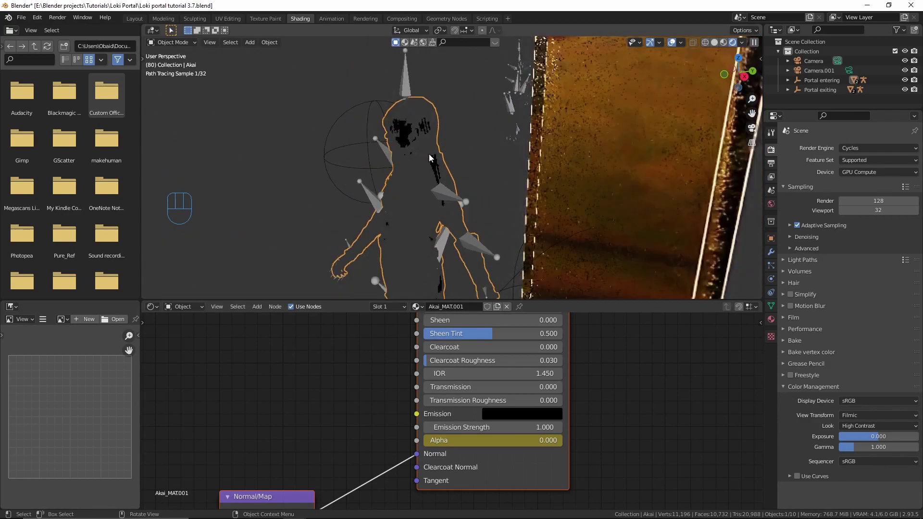
middle_click_drag(442, 186, 461, 169)
scroll(462, 169, "down", 1)
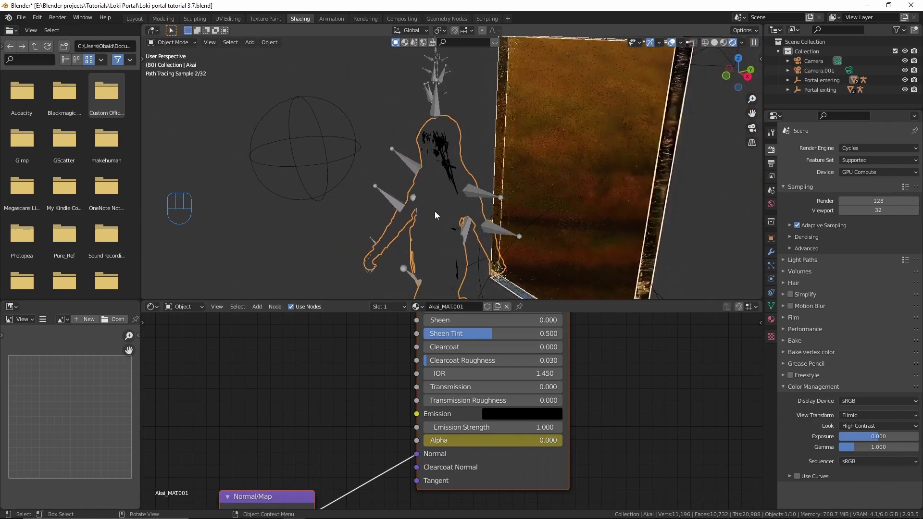
middle_click_drag(435, 211, 433, 207, "shift")
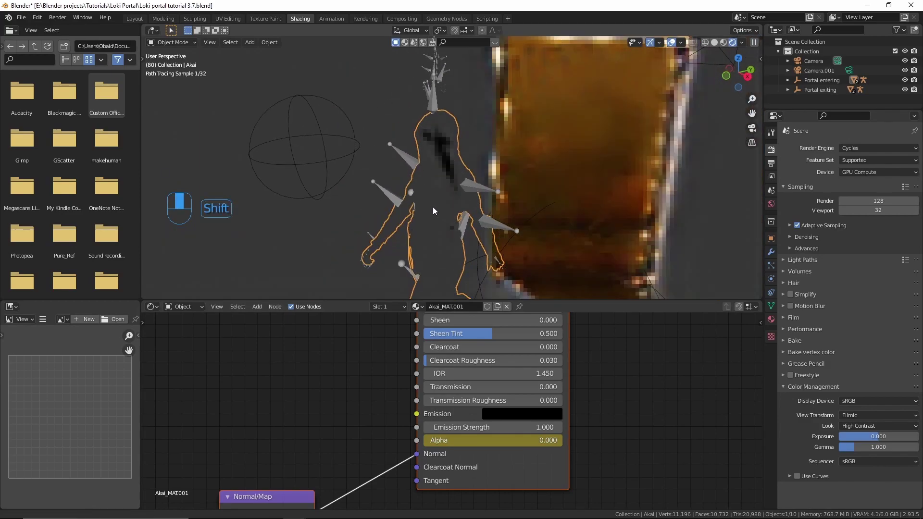
left_click(794, 261)
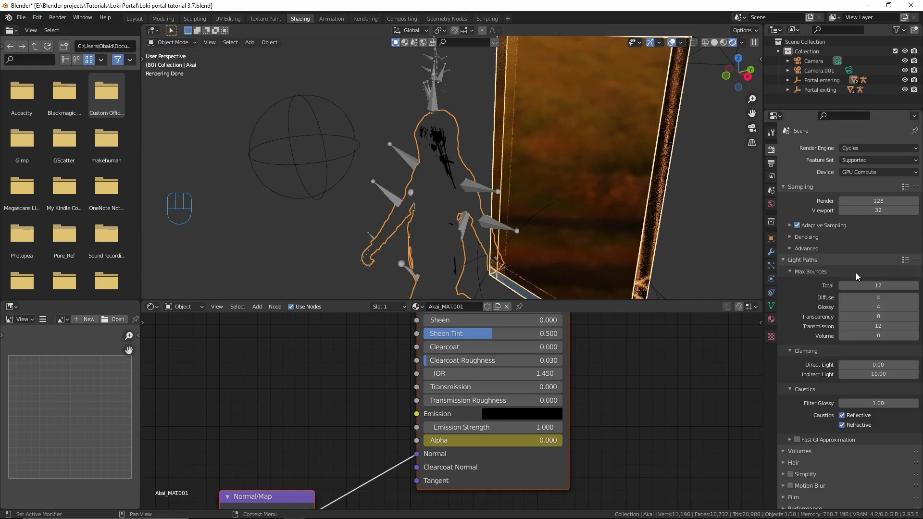
left_click(869, 316)
left_click(869, 316)
type("16")
key("Return")
- Scrub through the frames up to 80 and check the first character's fade-out beside the portal
middle_click_drag(538, 206, 512, 183)
scroll(512, 183, "down", 3)
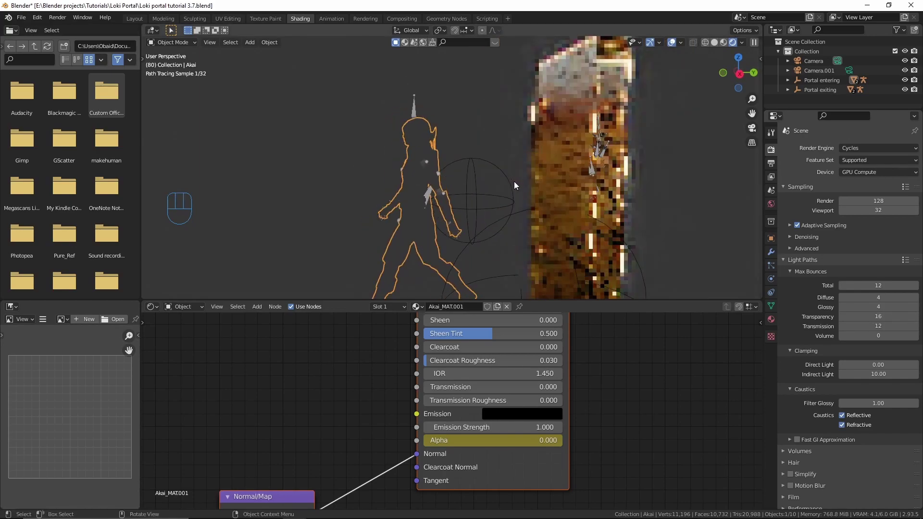
key("Left")
key("Left")
key("Left")
key("Left")
key("Left")
key("Left")
key("Left")
key("Left")
key("Right")
key("Right")
key("Right")
key("Right")
key("Right")
key("Right")
key("Right")
key("Right")
key("Right")
key("Right")
key("Right")
key("Right")
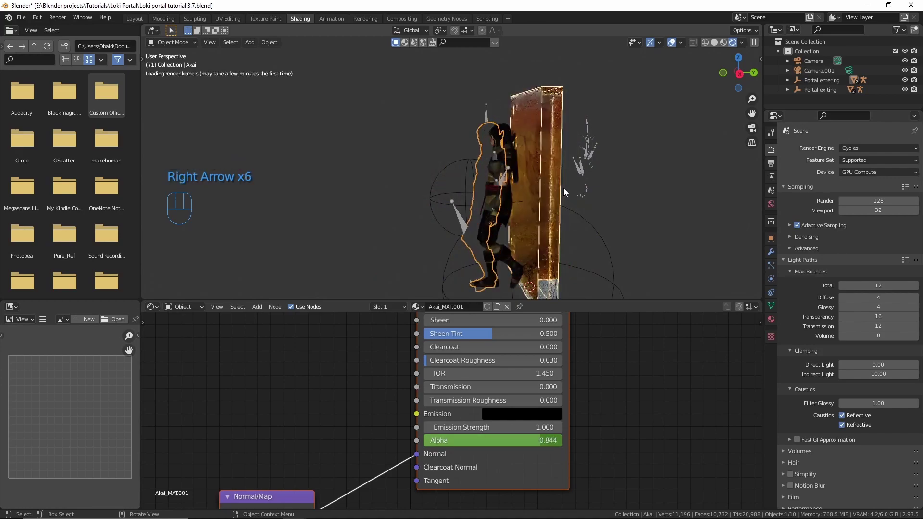
key("Right")
key("Right")
key("Right")
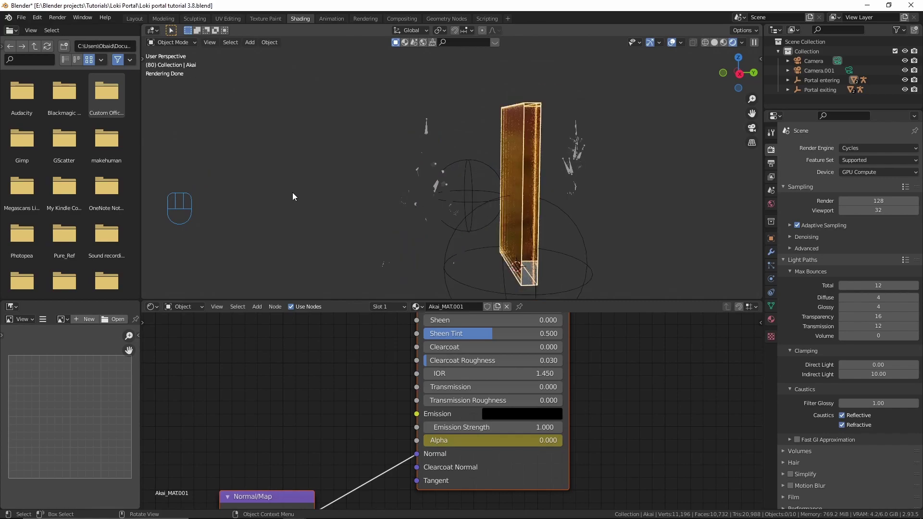
scroll(307, 140, "down", 1)
middle_click_drag(319, 140, 337, 146)
- Return to the Layout workspace and advance the animation to frame 168, before the second character enters the second portal
left_click(138, 19)
scroll(413, 226, "down", 4)
mouse_move(416, 225)
middle_mouse_down()
mouse_move(424, 251)
mouse_move(673, 239)
middle_mouse_up()
middle_click_drag(476, 250, 454, 255)
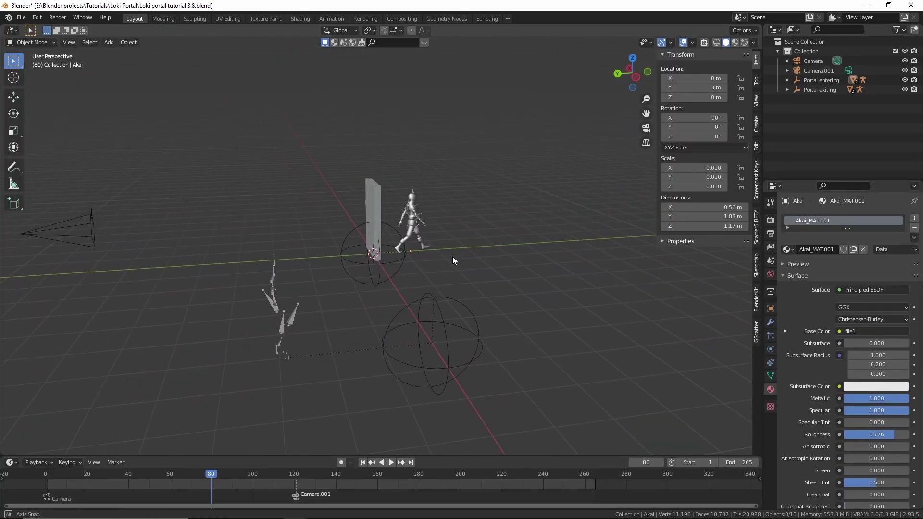
scroll(453, 256, "up", 1)
key("Right")
key("Right")
key("Right")
key("Right")
key("Right")
key("Right")
key("Right")
key("Right")
key("Right")
key("Right")
key("Right")
key("Right")
key("Right")
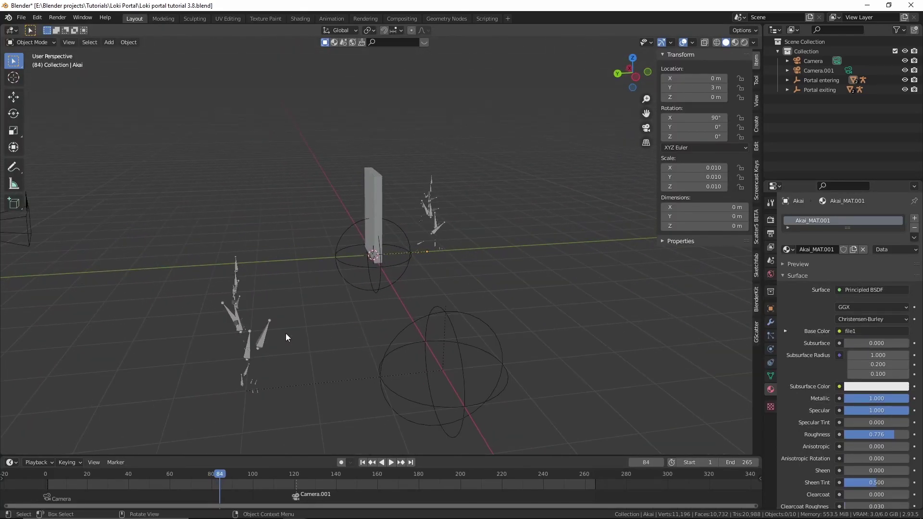
key("Right")
key("Right")
key("Right")
key("Right")
key("Right")
key("Right")
key("Right")
key("Right")
key("Right")
key("Right")
key("Right")
key("Right")
left_click_drag(275, 476, 400, 474)
key("Left")
key("Left")
key("Left")
key("Left")
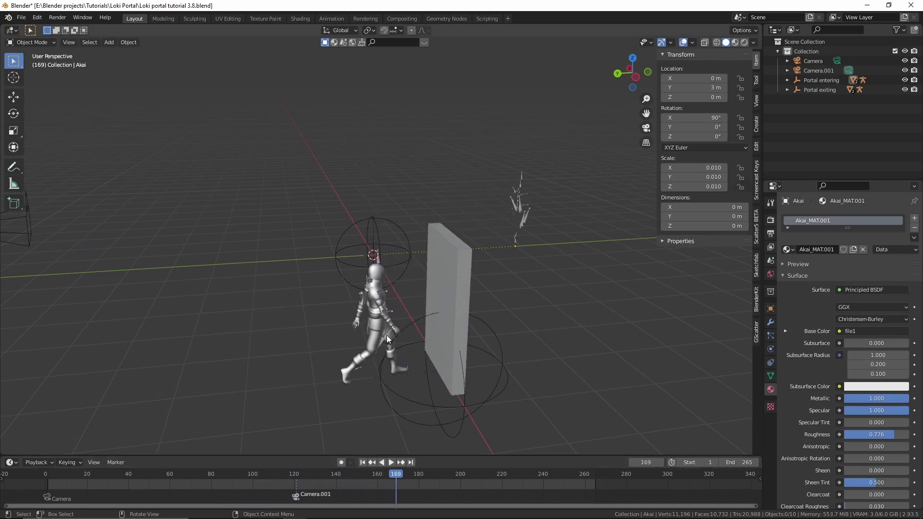
key("Right")
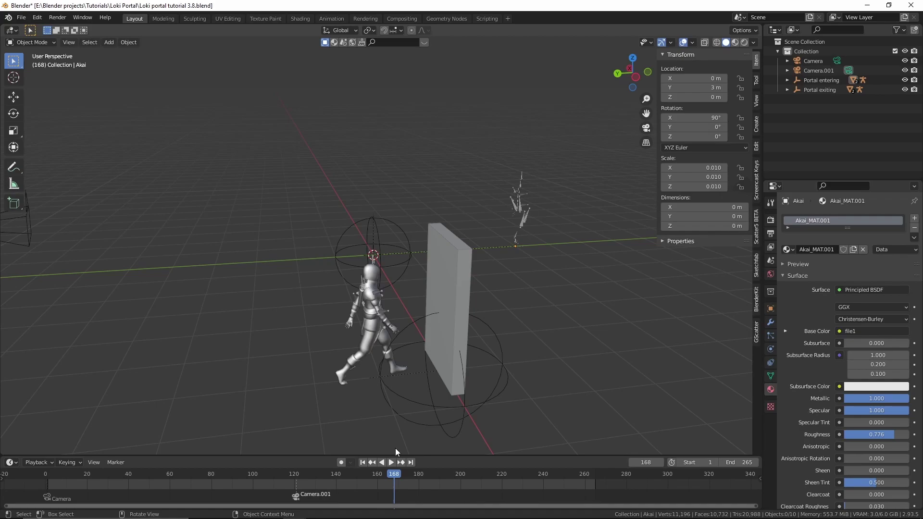
scroll(380, 352, "up", 3)
middle_click_drag(381, 352, 384, 334)
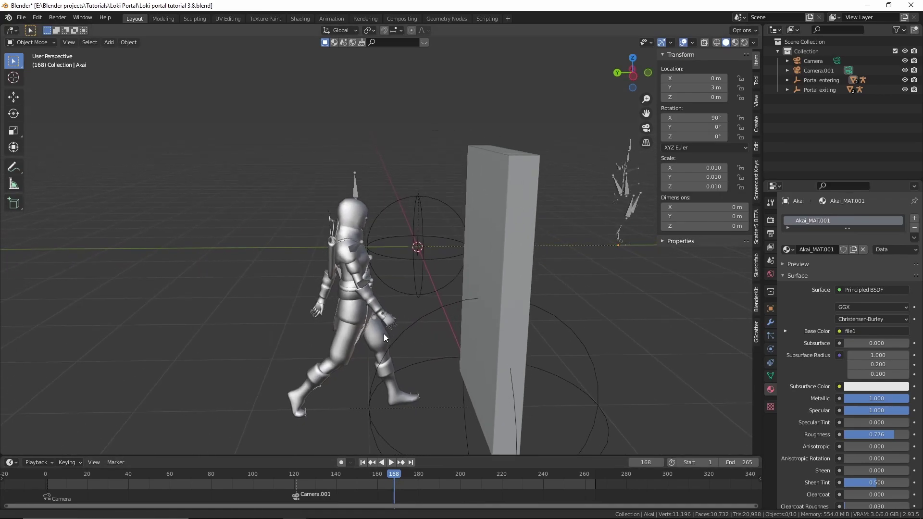
- Select the second character and, in the Shading workspace, keyframe its material's Alpha at 0 on frame 168
left_click(356, 316)
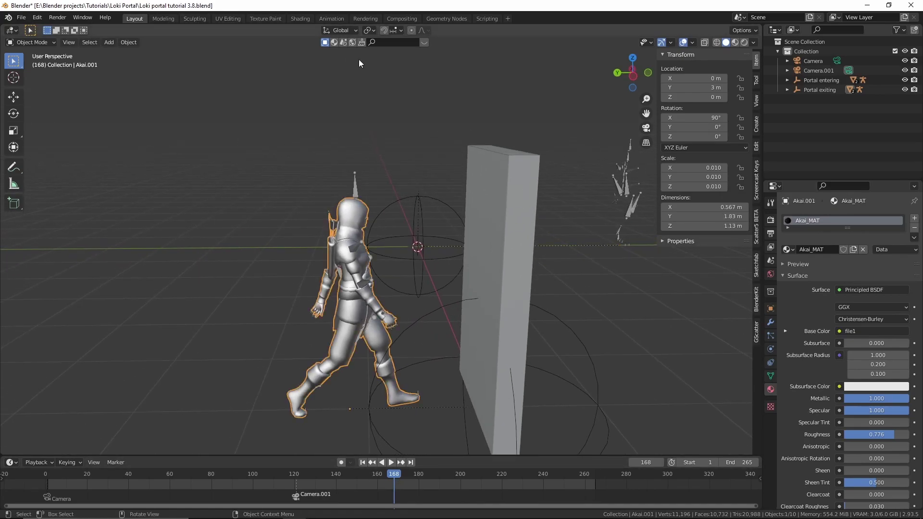
left_click(300, 19)
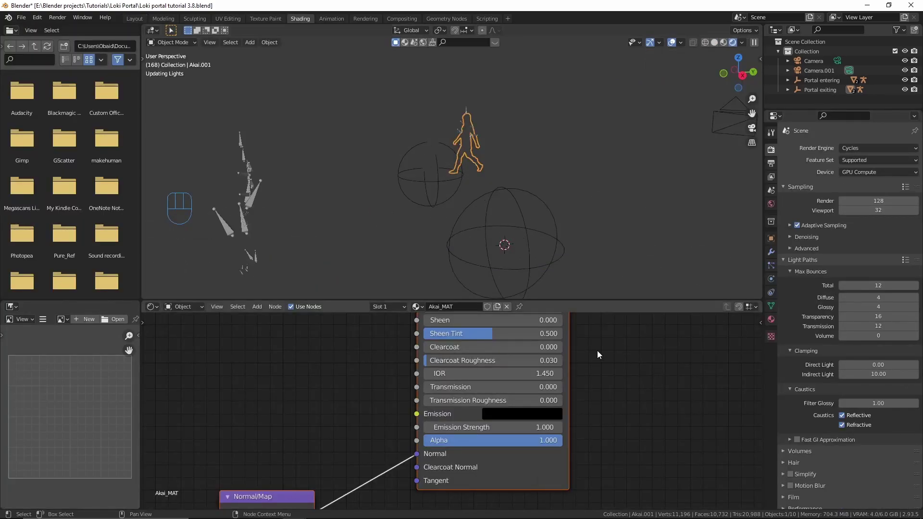
middle_click_drag(503, 143, 525, 241)
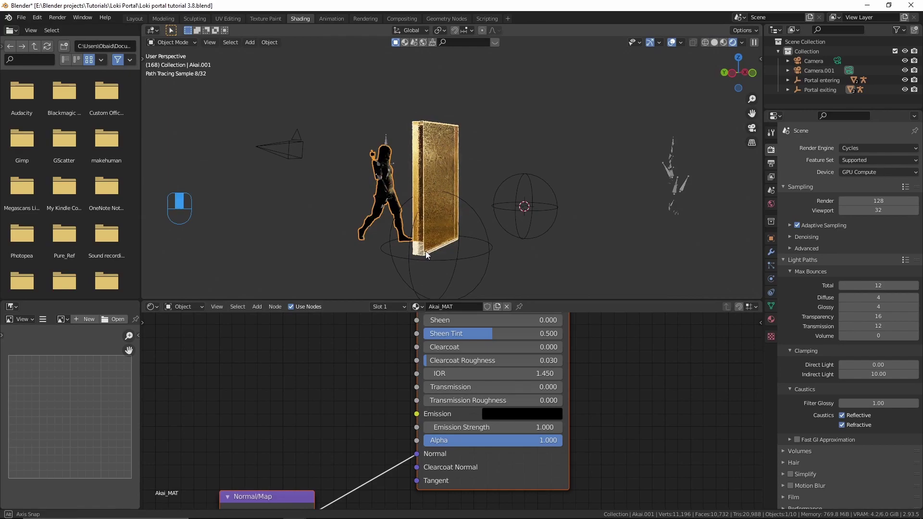
middle_click_drag(424, 251, 457, 286)
left_click_drag(486, 441, 346, 441)
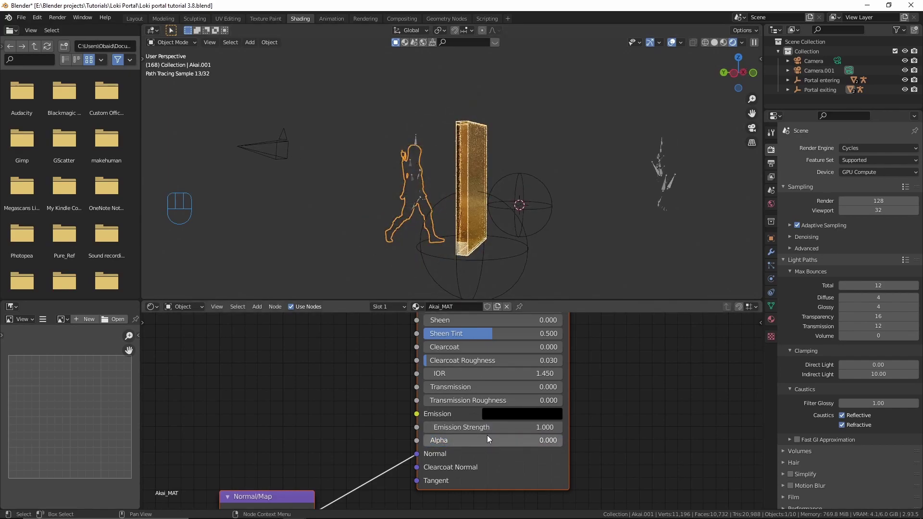
key("i")
- Advance to frame 179, set the second character's material Alpha to 1 and keyframe it
middle_click_drag(479, 210, 442, 231)
mouse_move(483, 195)
middle_mouse_down()
mouse_move(506, 201)
mouse_move(475, 183)
middle_mouse_up()
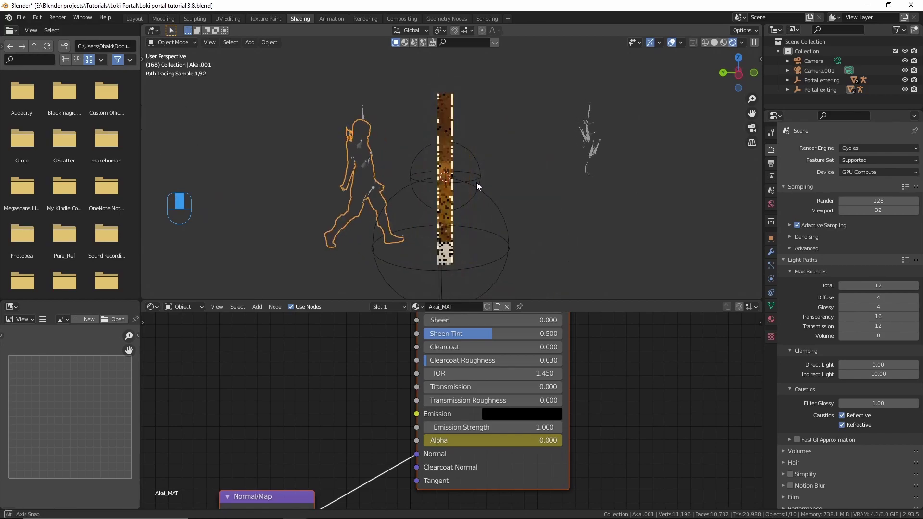
key("Right")
key("Right")
key("Right")
key("Right")
key("Right")
key("Right")
key("Right")
key("Right")
key("Right")
key("Right")
key("Right")
key("Right")
key("Right")
key("Left")
key("Left")
key("Left")
mouse_move(507, 199)
middle_mouse_down()
mouse_move(554, 192)
mouse_move(454, 188)
mouse_move(490, 198)
middle_mouse_up()
left_click_drag(460, 438, 536, 447)
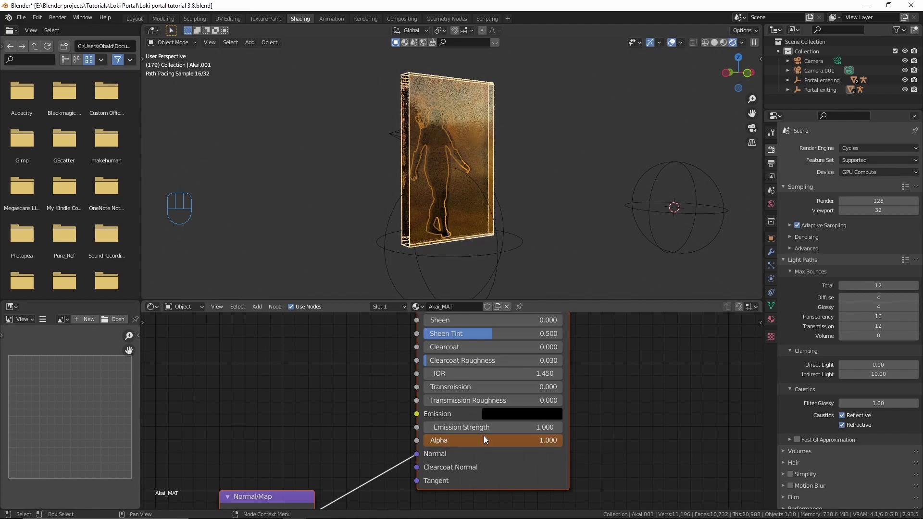
key("i")
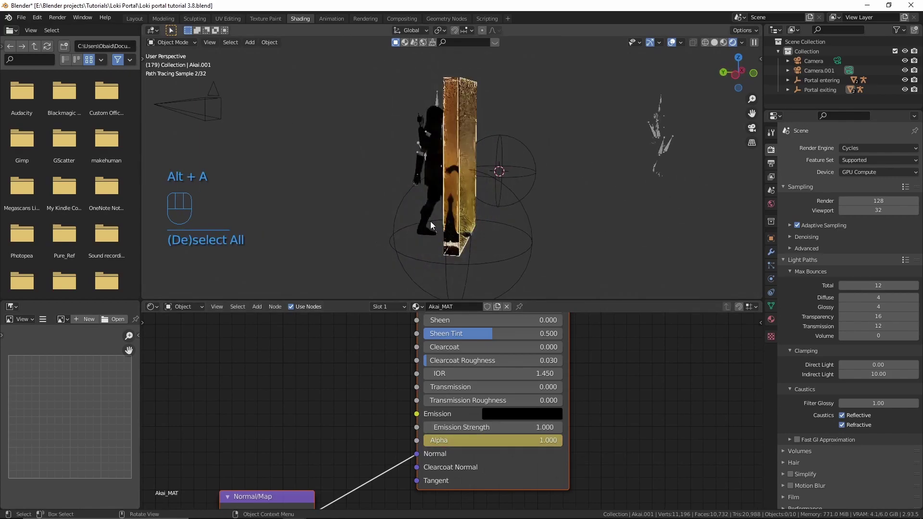
- Scrub back and forth through the frames before 180 and check the second character's fade-in beside the exit portal
key("Left")
key("Left")
key("Left")
key("Left")
key("Left")
key("Left")
key("Left")
key("Left")
key("Right")
key("Right")
key("Right")
key("Right")
key("Right")
key("Right")
key("Right")
key("Right")
key("Right")
key("Right")
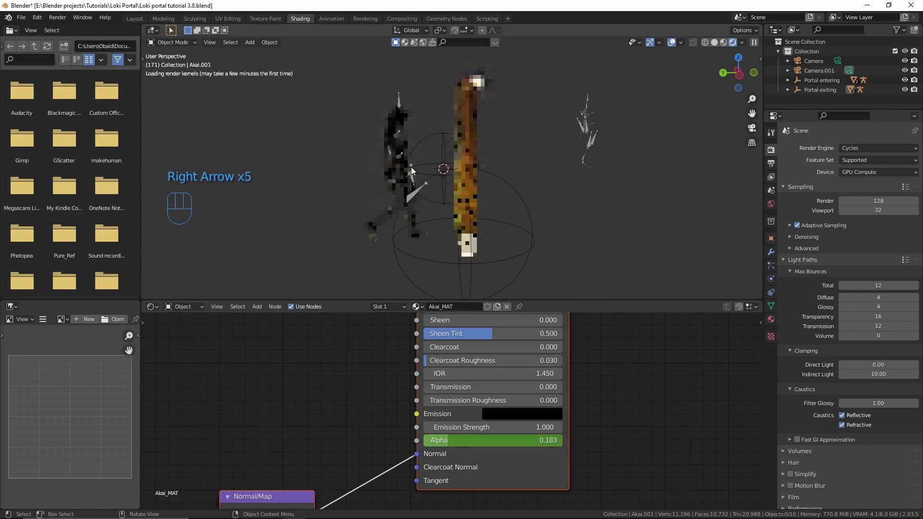
key("Right")
key("Right")
key("Right")
key("Right")
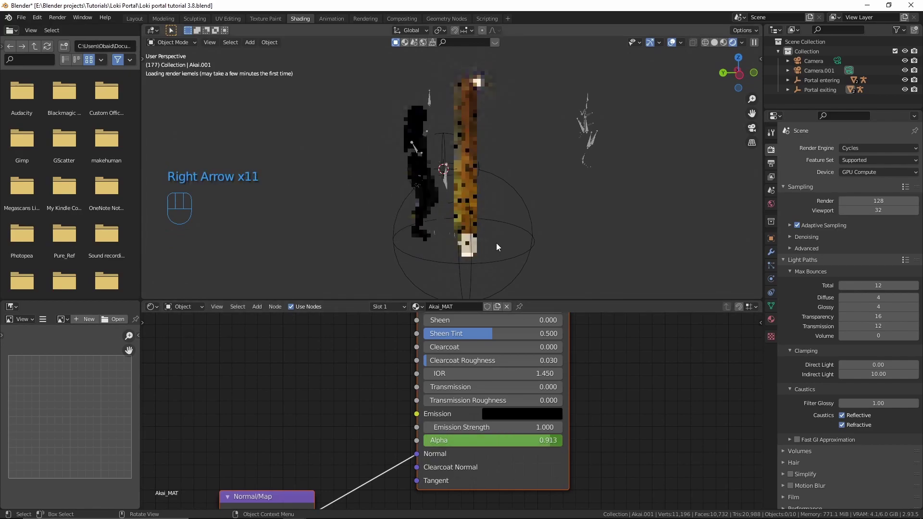
- Save the project file with the second character's alpha fade-in
scroll(498, 241, "down", 4)
middle_click_drag(498, 241, 441, 184)
key("ctrl+s")
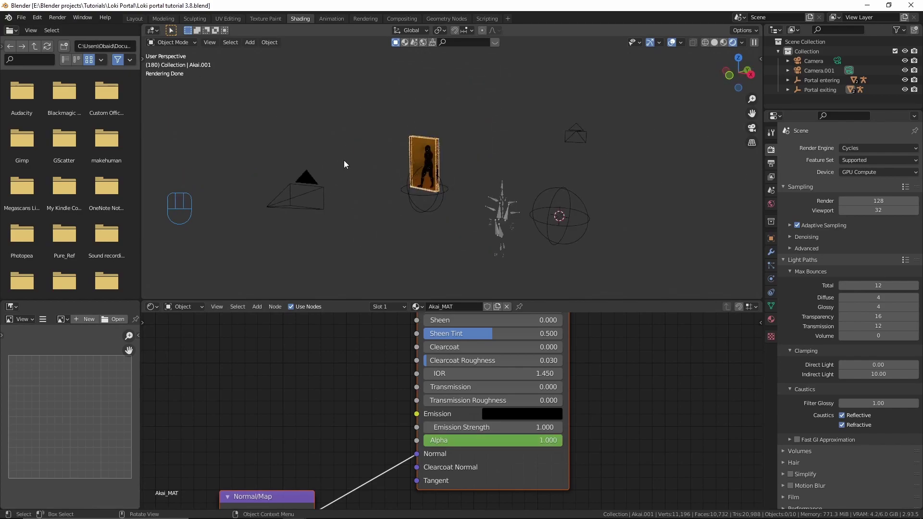